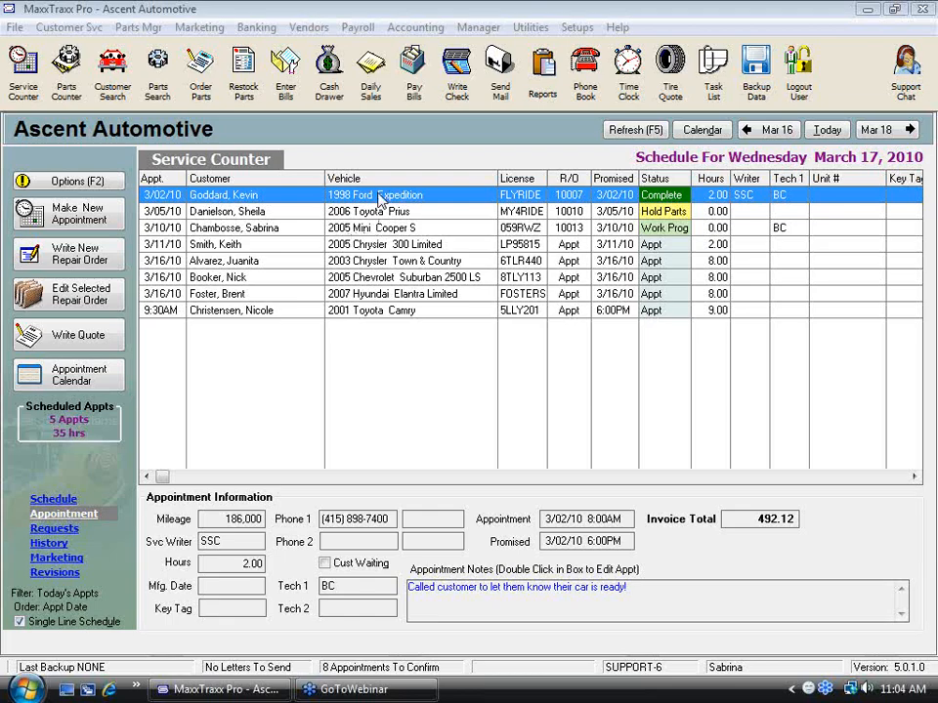
Step: Open the repair order for the 2005 Mini Cooper S and bring up the list of labor services
left_click(370, 227)
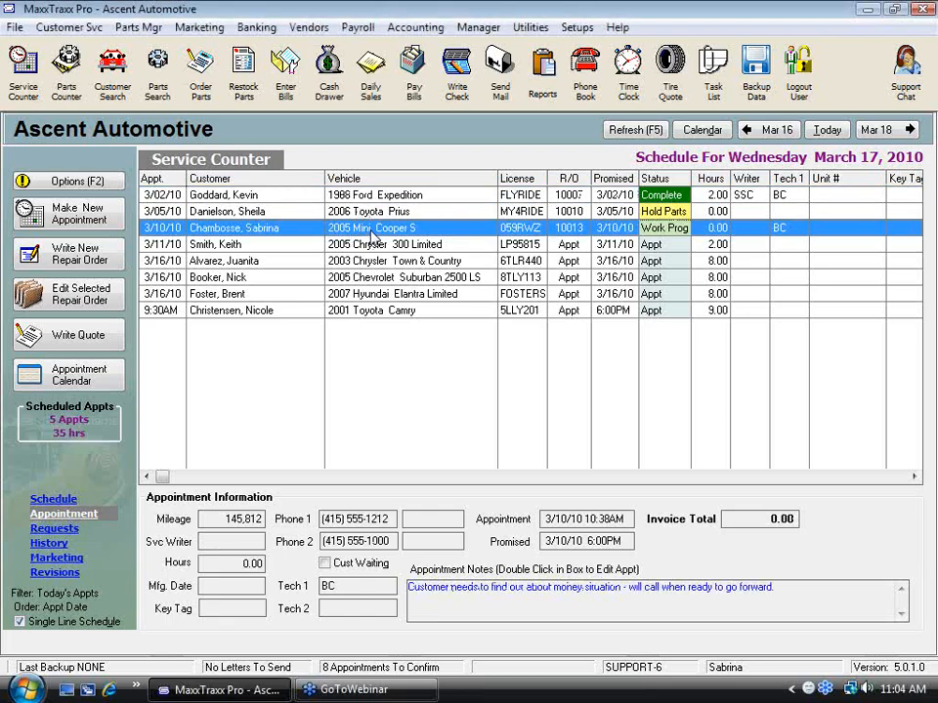
double_click(371, 233)
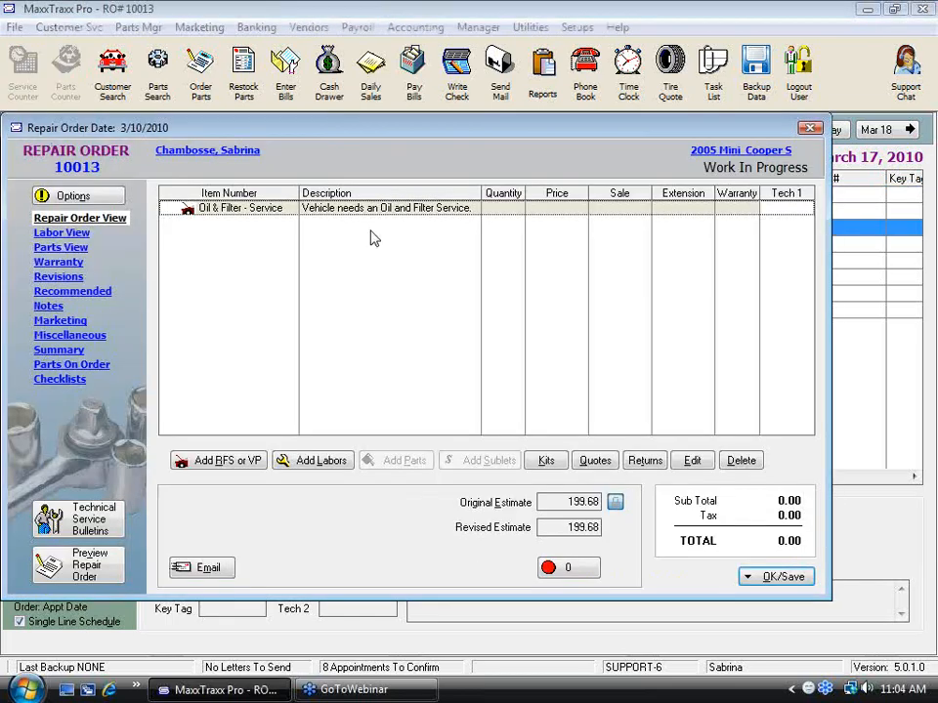
left_click(327, 463)
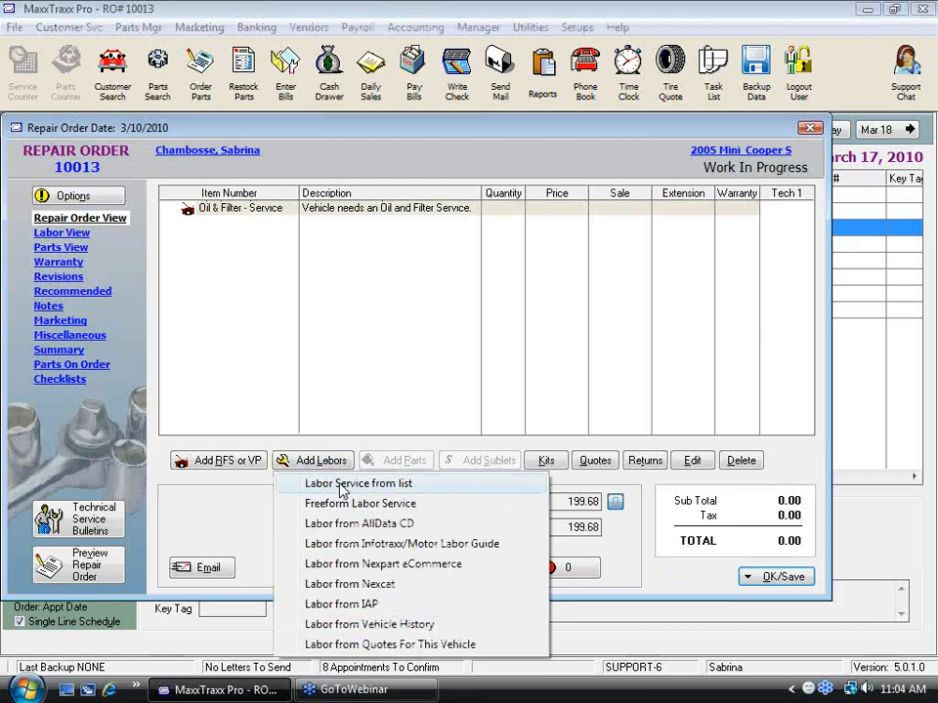
left_click(341, 485)
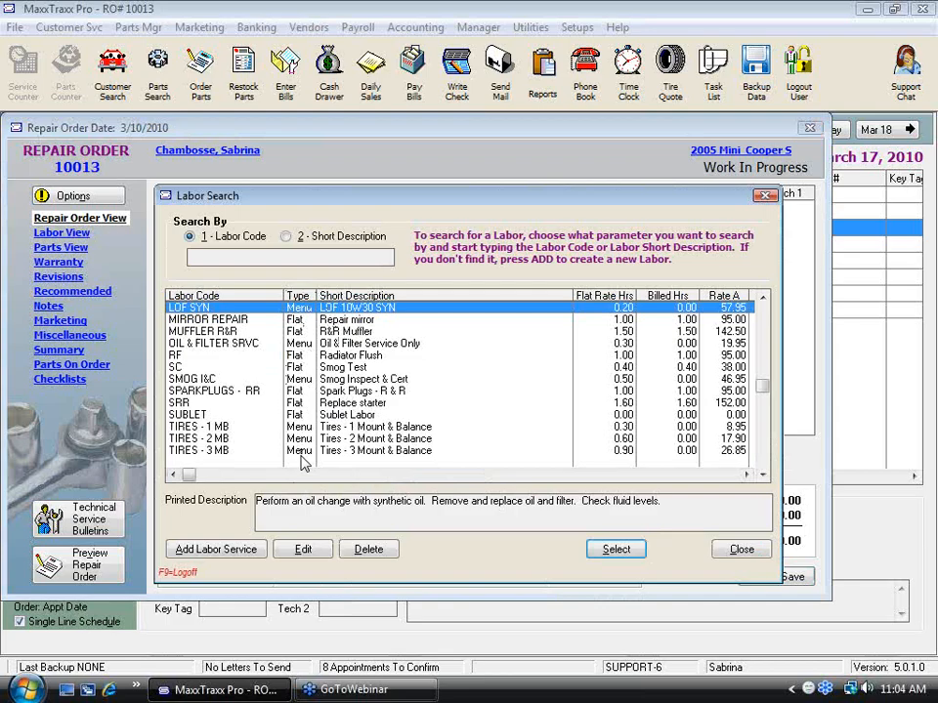
Step: Open the sales details of the menu-priced LOF SYN labor from the list
left_click(292, 321)
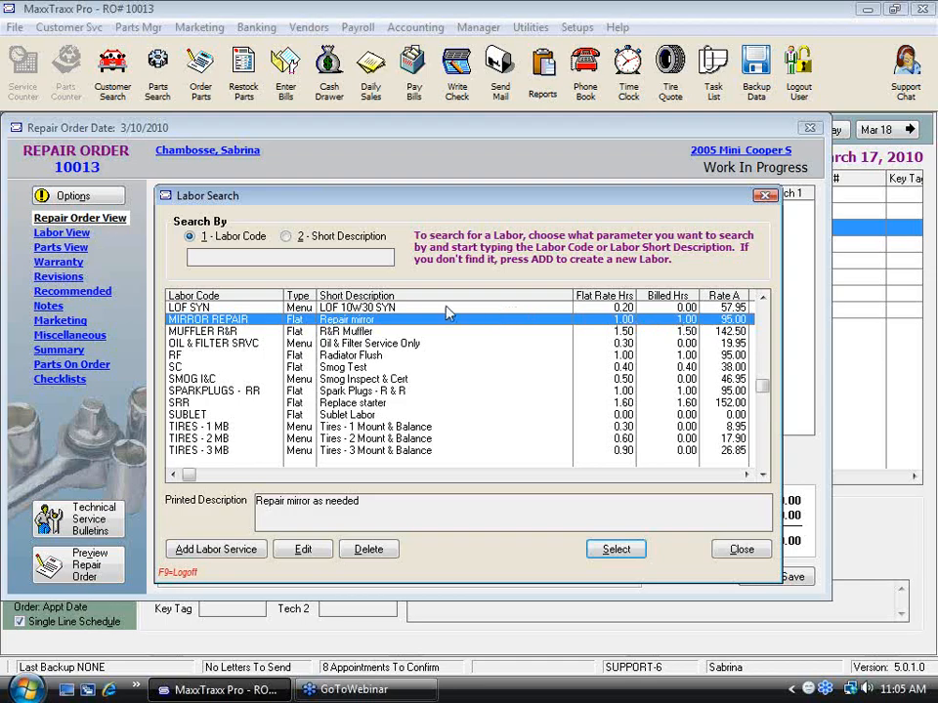
left_click(371, 309)
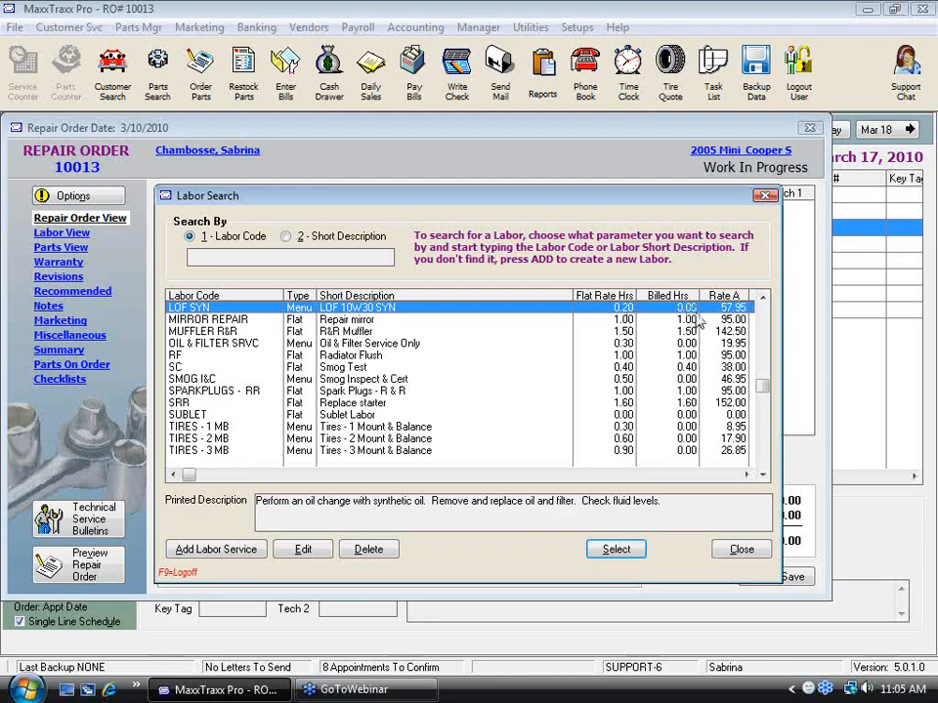
double_click(410, 310)
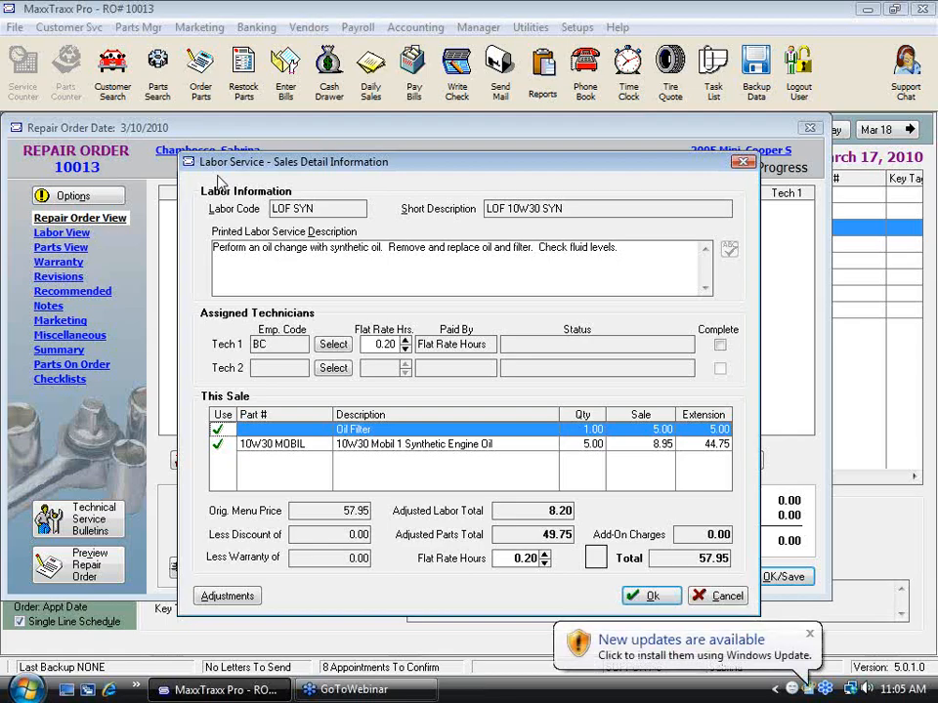
Step: Examine the LOF SYN labor's code, descriptions, technician hours and price breakdown, and leave without adding it to the repair order
left_click(333, 208)
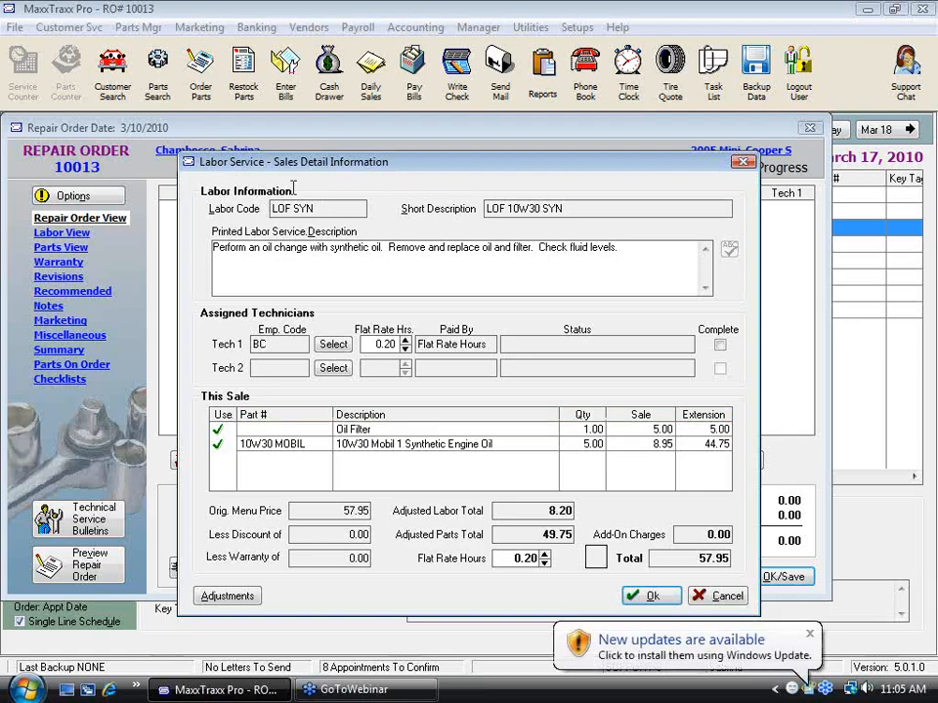
left_click(538, 208)
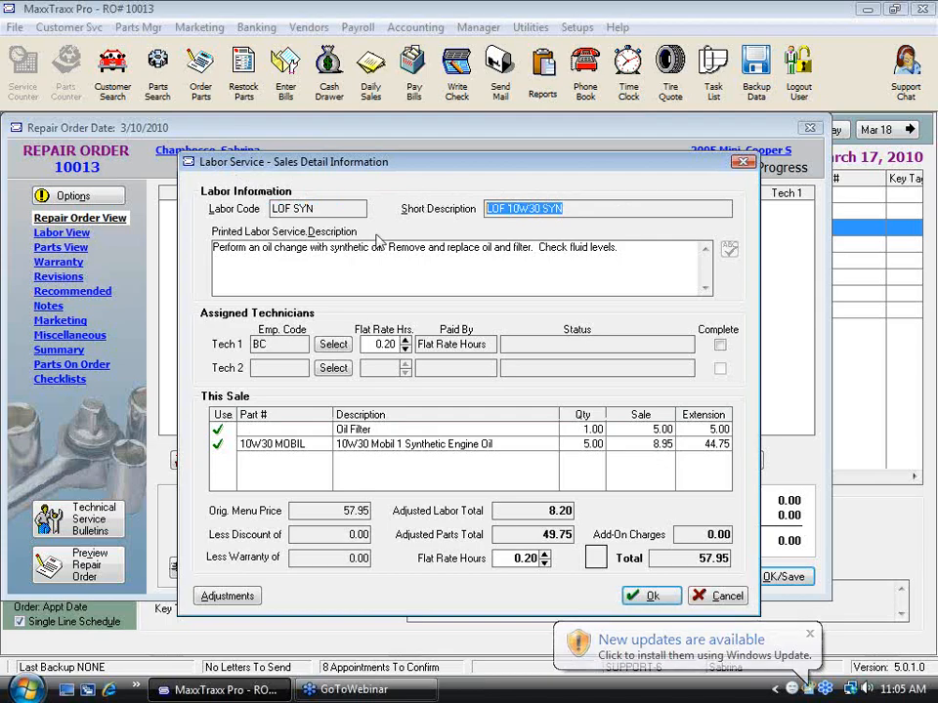
left_click_drag(620, 249, 139, 275)
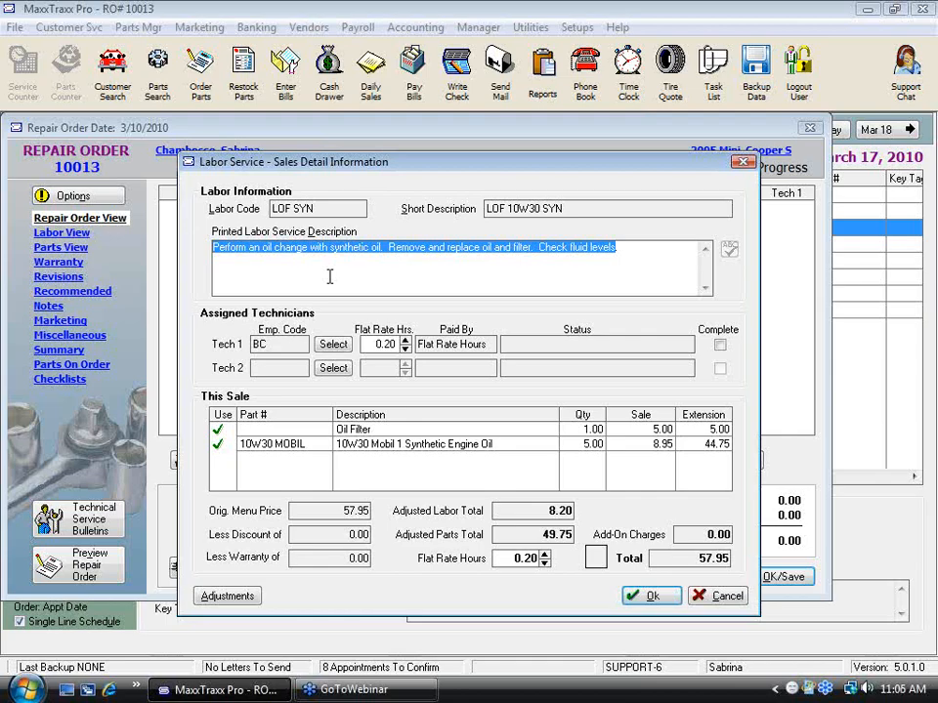
left_click(389, 343)
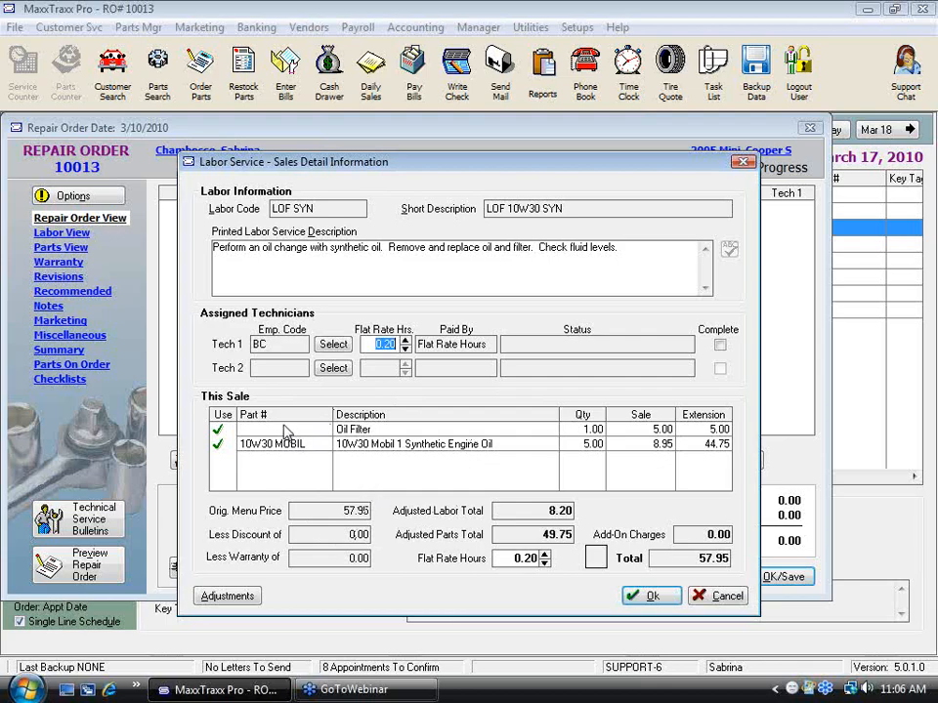
double_click(353, 510)
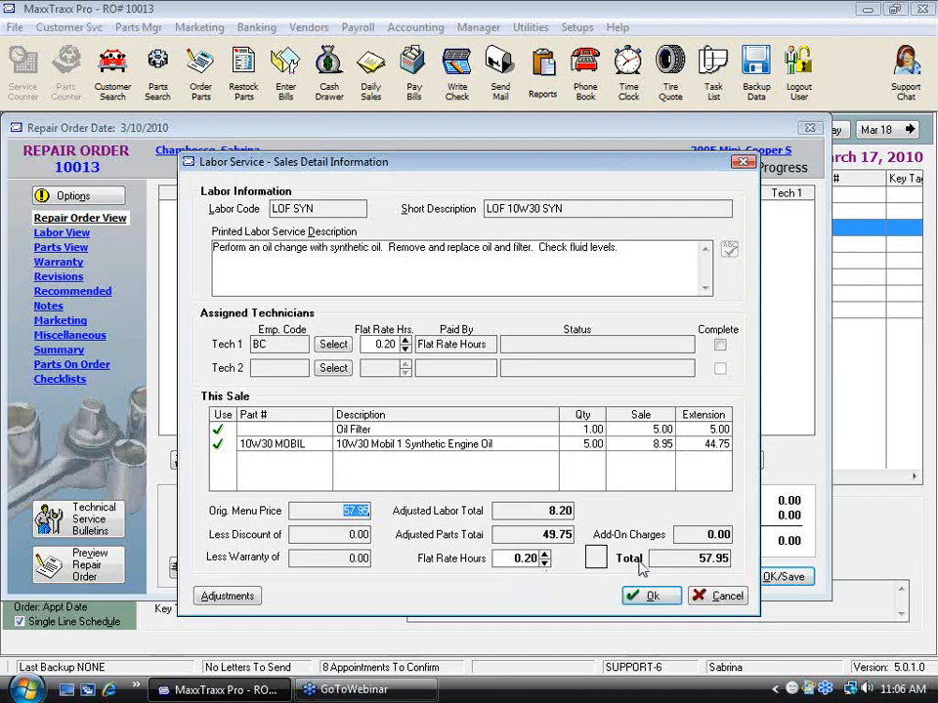
left_click(527, 510)
key("Tab")
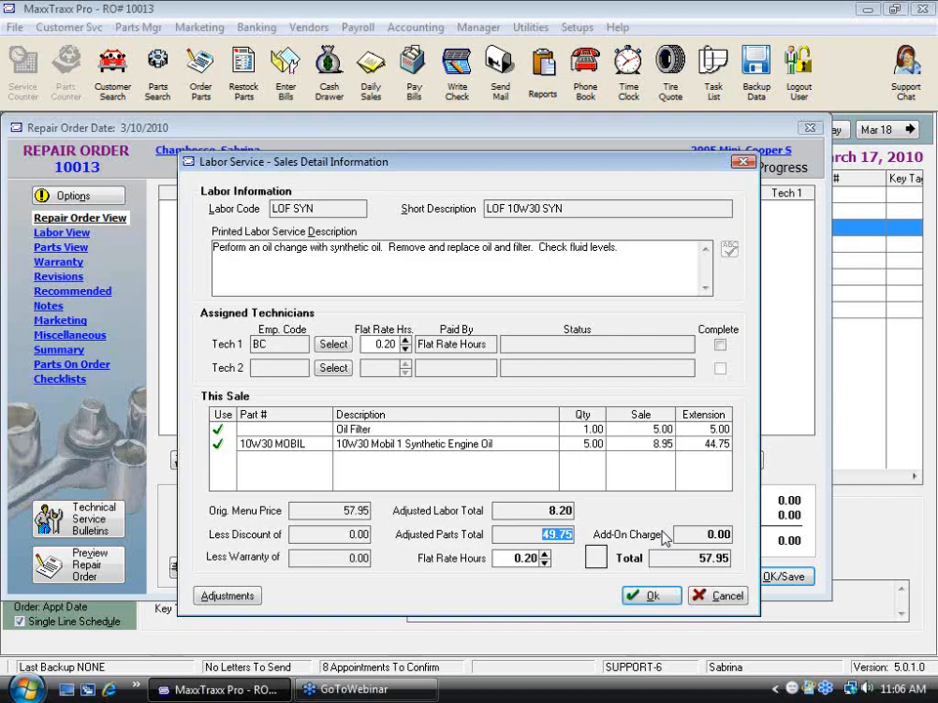
left_click(547, 510)
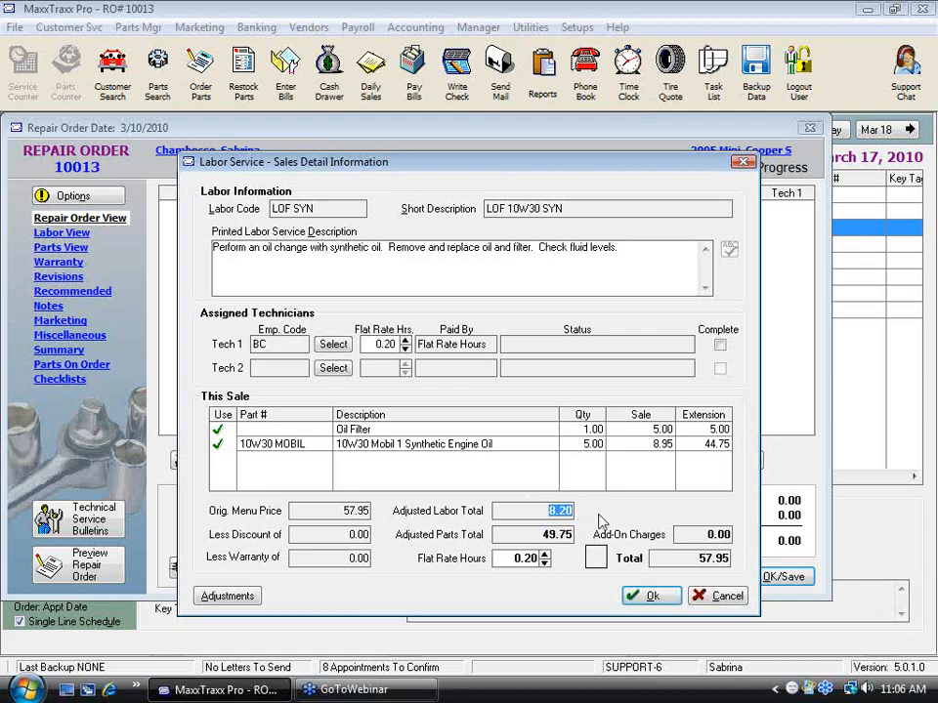
left_click(672, 557)
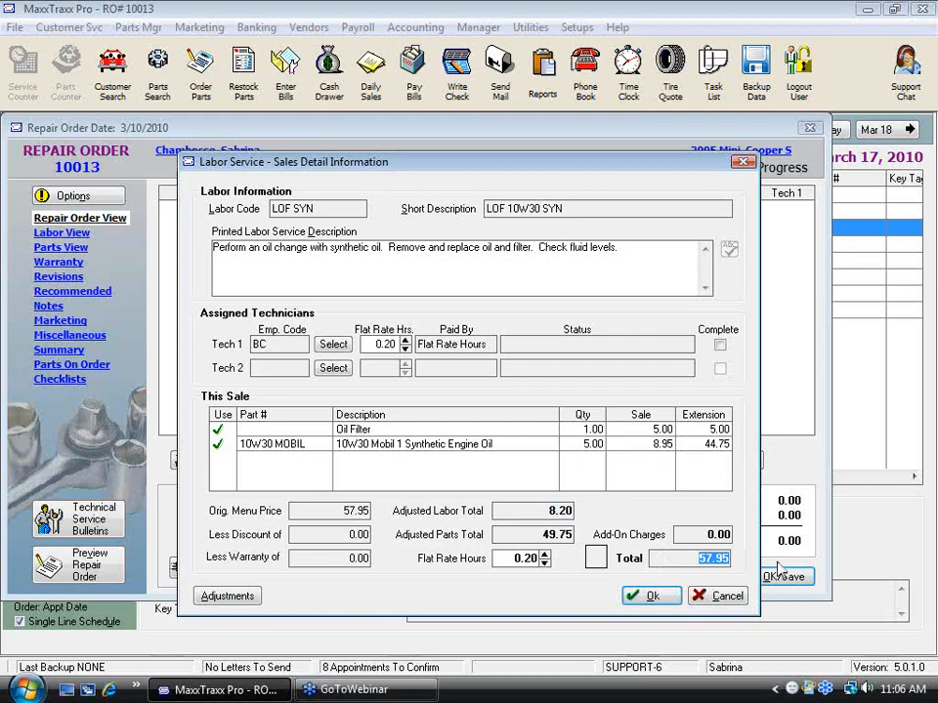
left_click(723, 598)
left_click(790, 578)
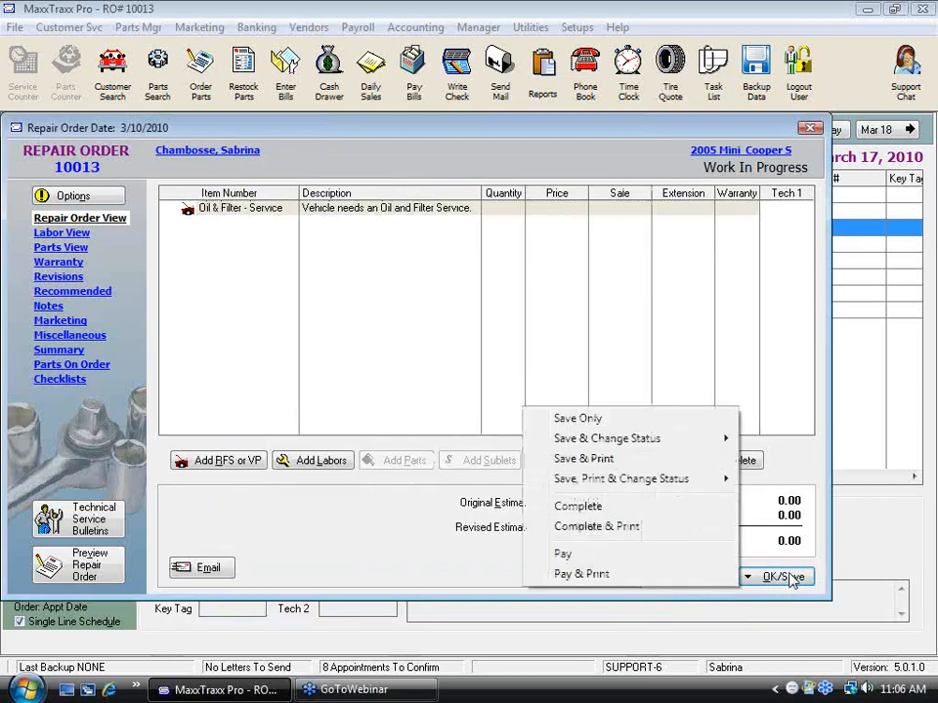
left_click(321, 229)
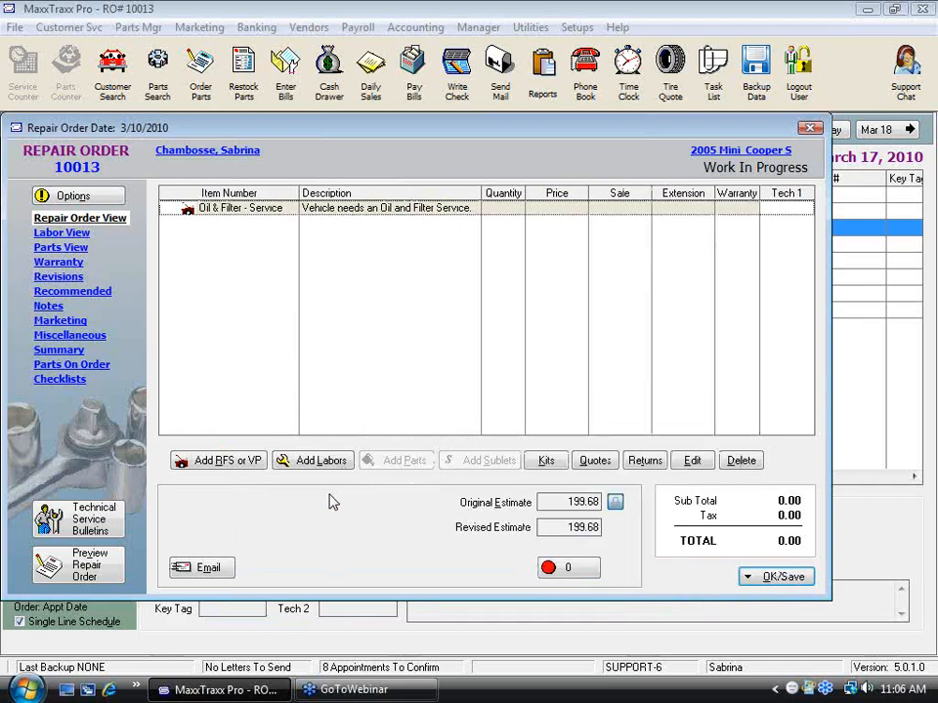
Step: Bring up the labor service list for the repair order again and locate the LOF entries
left_click(321, 463)
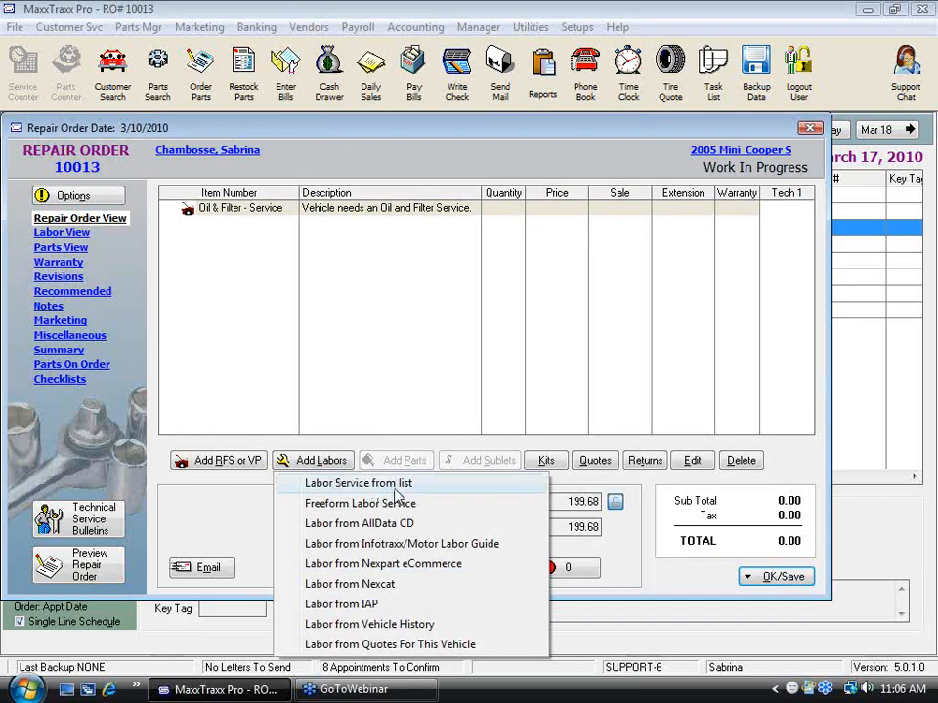
left_click(436, 490)
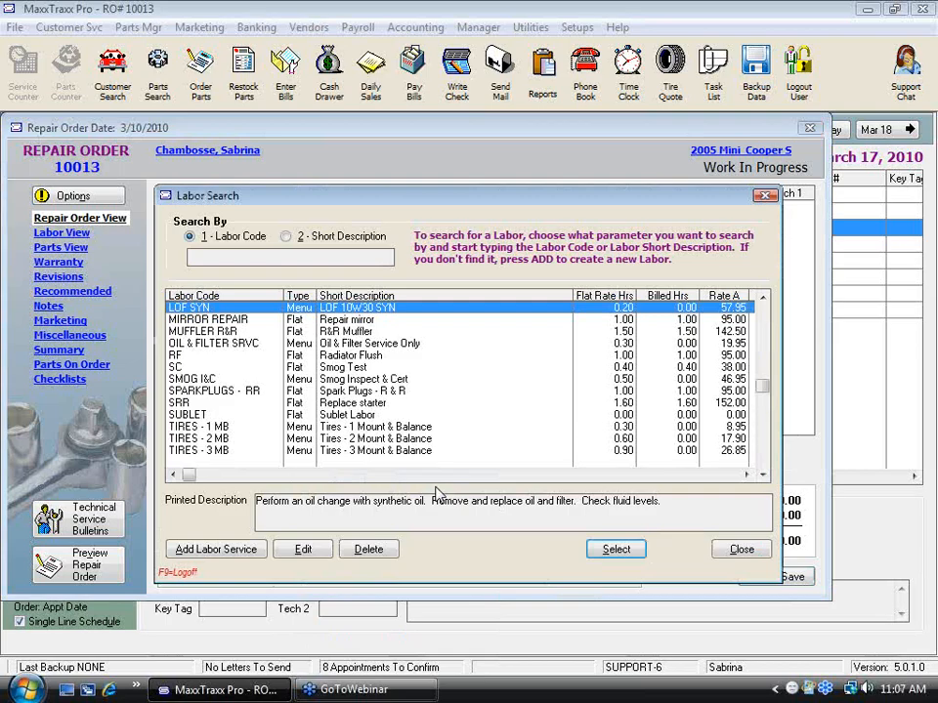
left_click(762, 297)
left_click(763, 297)
left_click(762, 297)
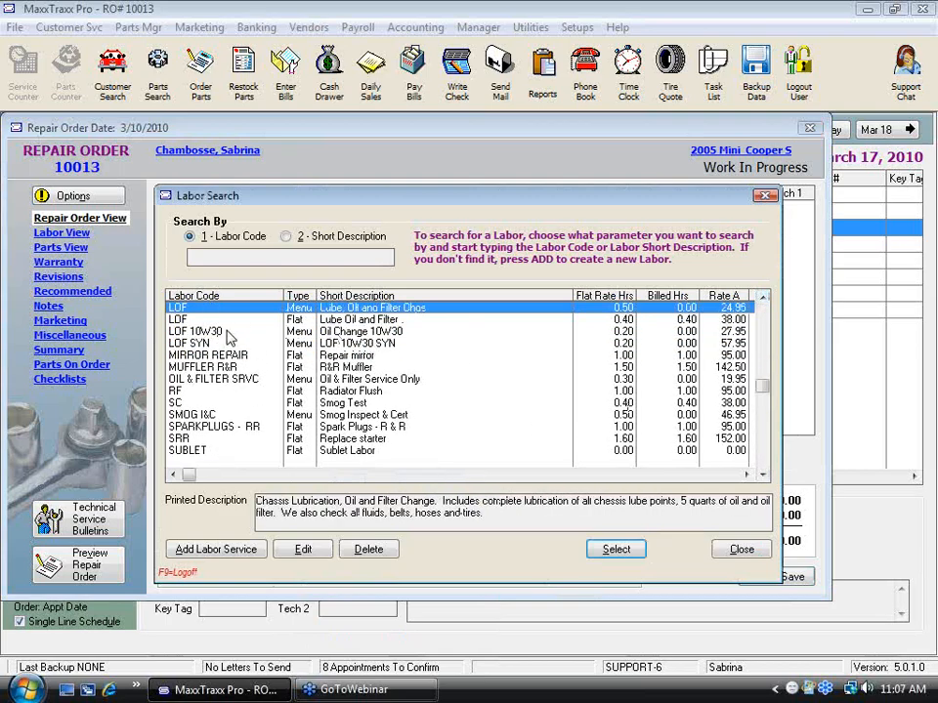
Step: Examine the flat-rate Lube Oil and Filter labor's code, descriptions, billed and flat rate hours, and shop rates, leaving the record unsaved
left_click(342, 319)
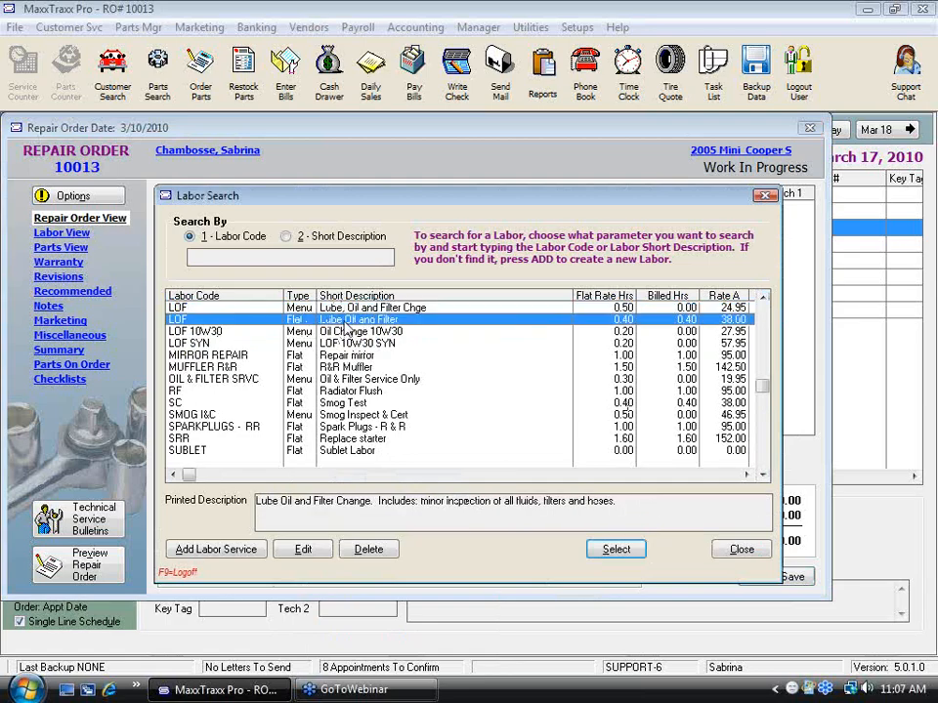
left_click(304, 549)
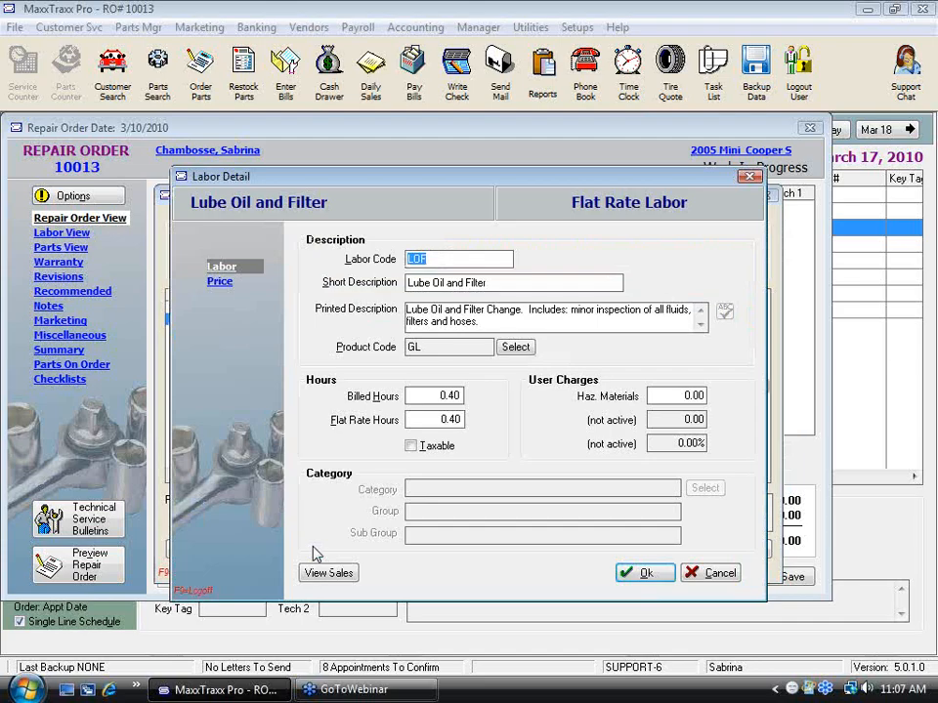
left_click(444, 259)
left_click_drag(382, 243, 387, 264)
left_click_drag(502, 283, 351, 293)
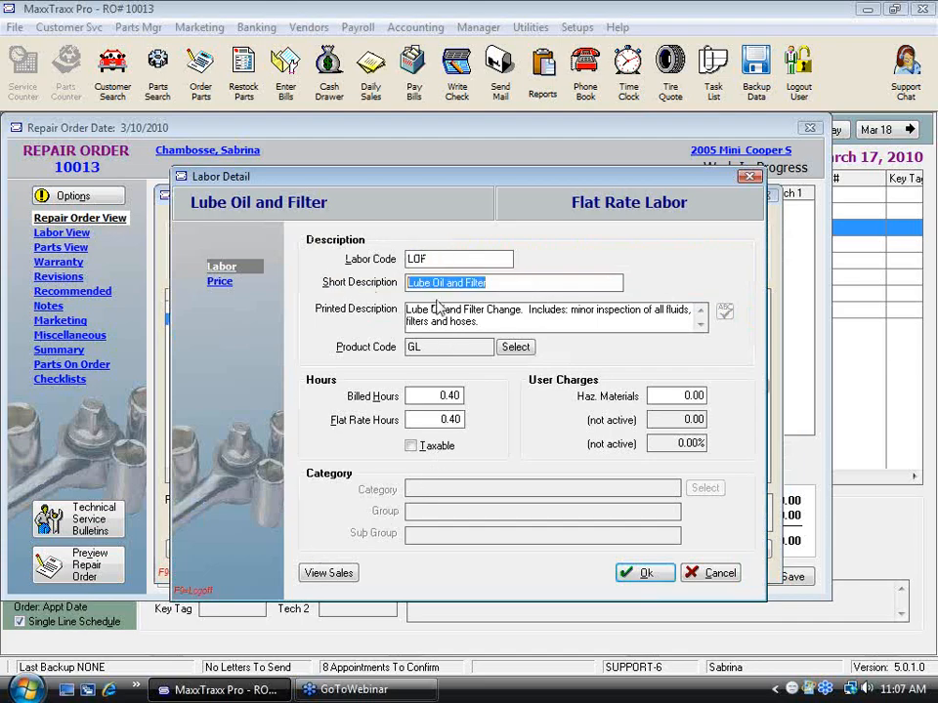
left_click_drag(408, 311, 555, 327)
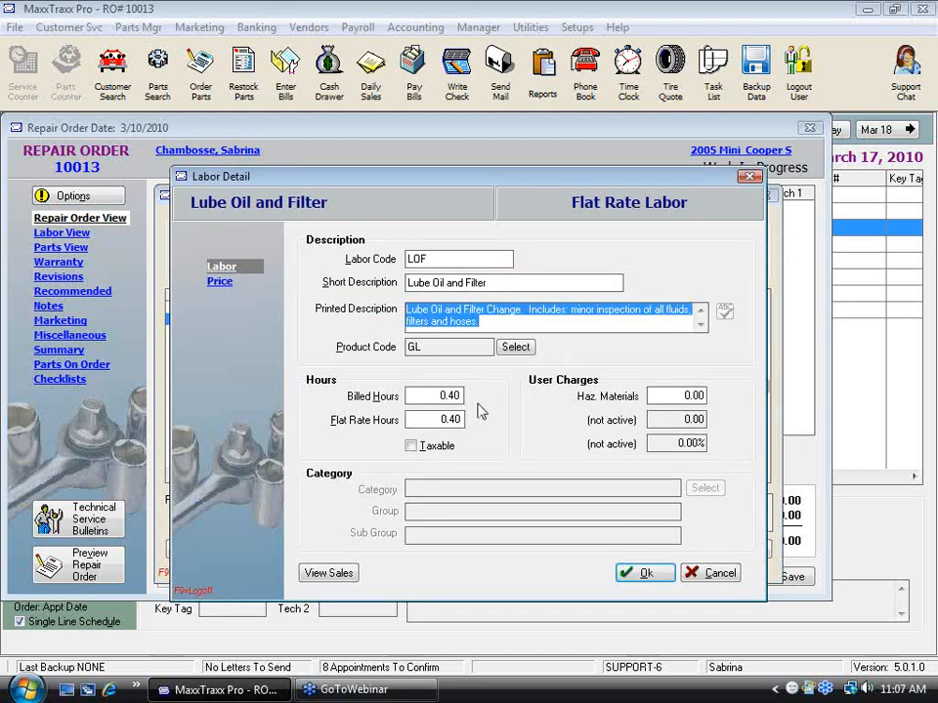
left_click_drag(434, 418, 512, 428)
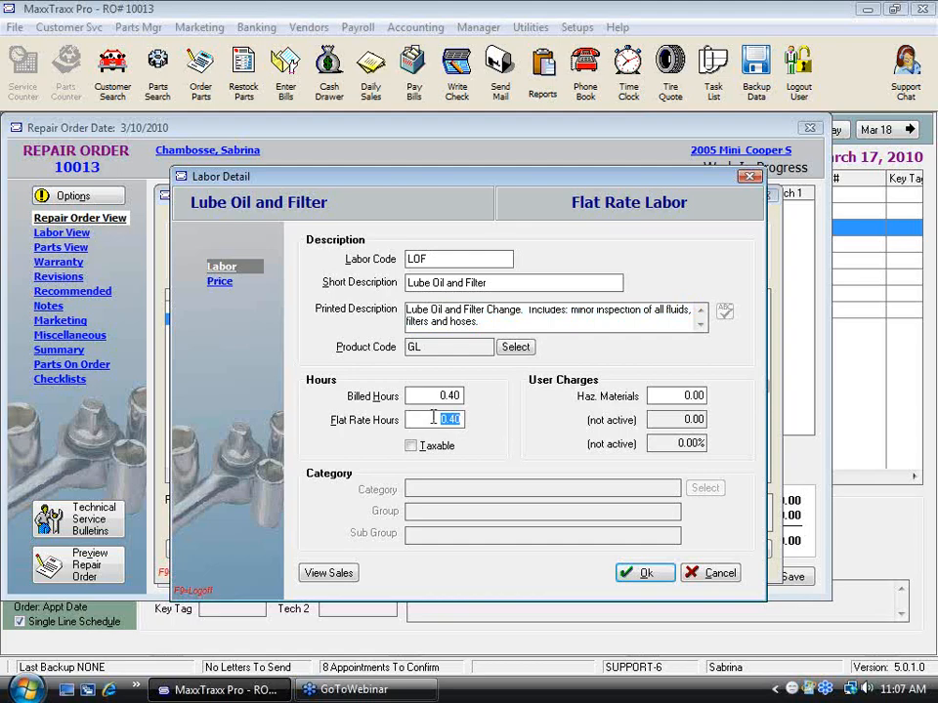
left_click(438, 396)
left_click_drag(438, 395, 570, 402)
left_click(221, 285)
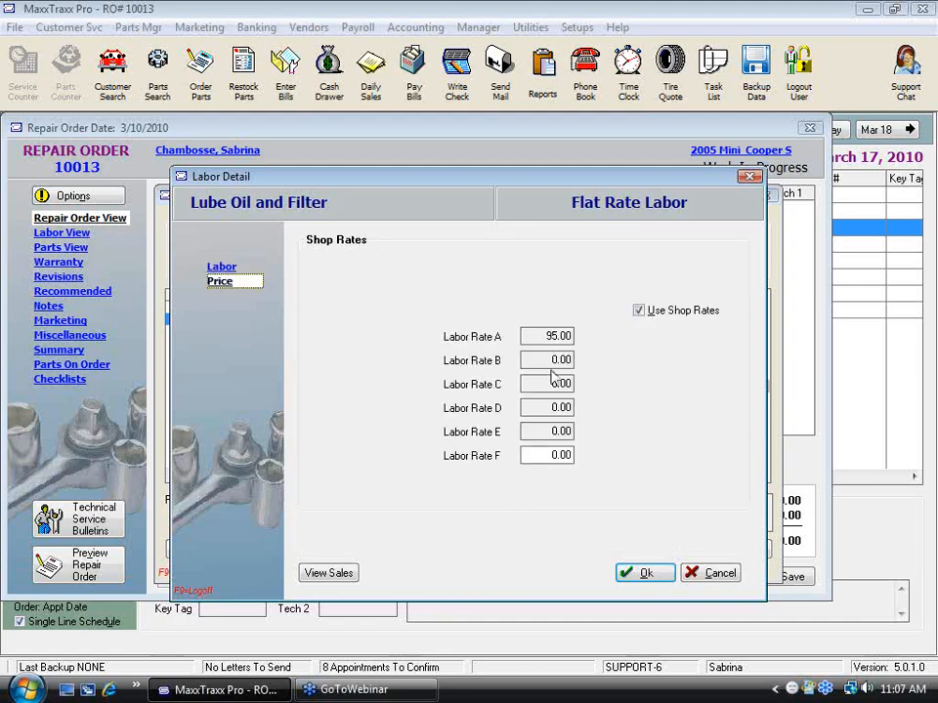
left_click(714, 576)
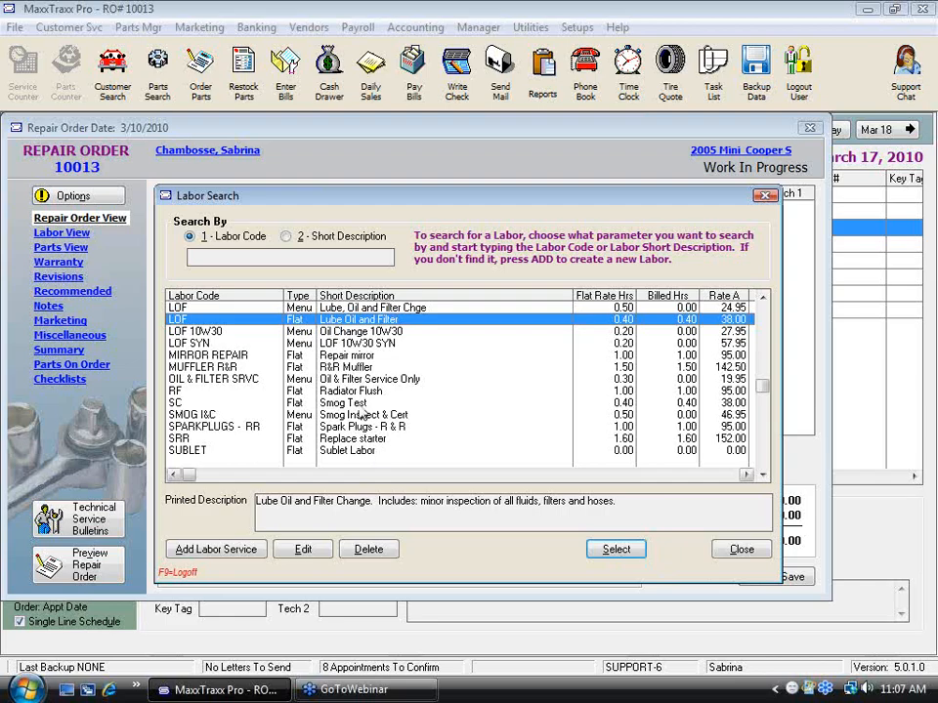
Step: Edit the menu-priced Lube, Oil and Filter Chge labor, setting its flat rate hours to 0.20 and hazardous materials charge to 2.00
left_click(359, 308)
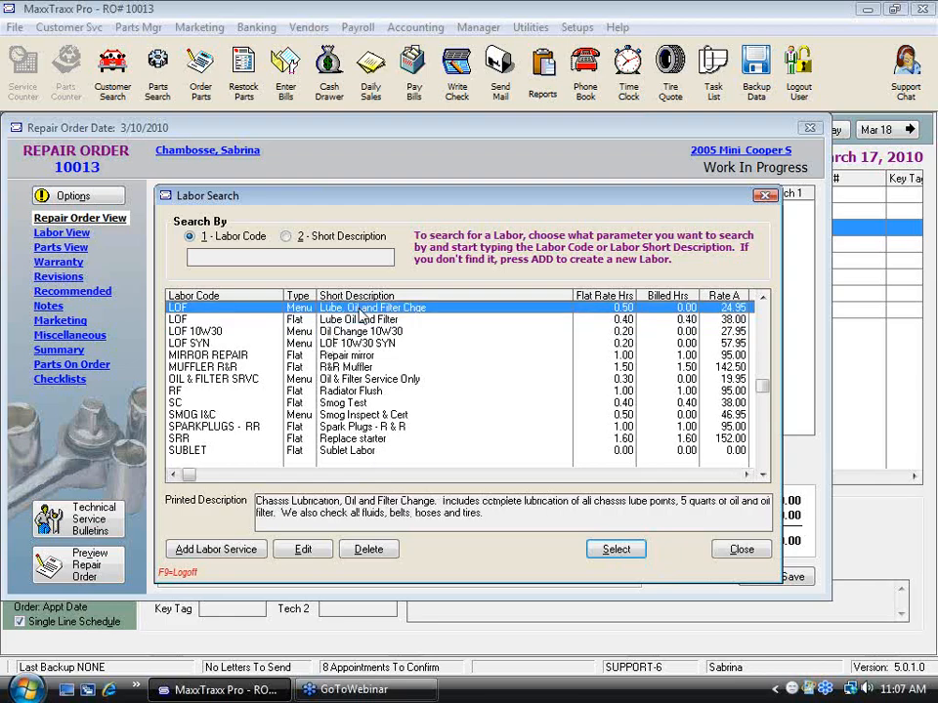
left_click(303, 550)
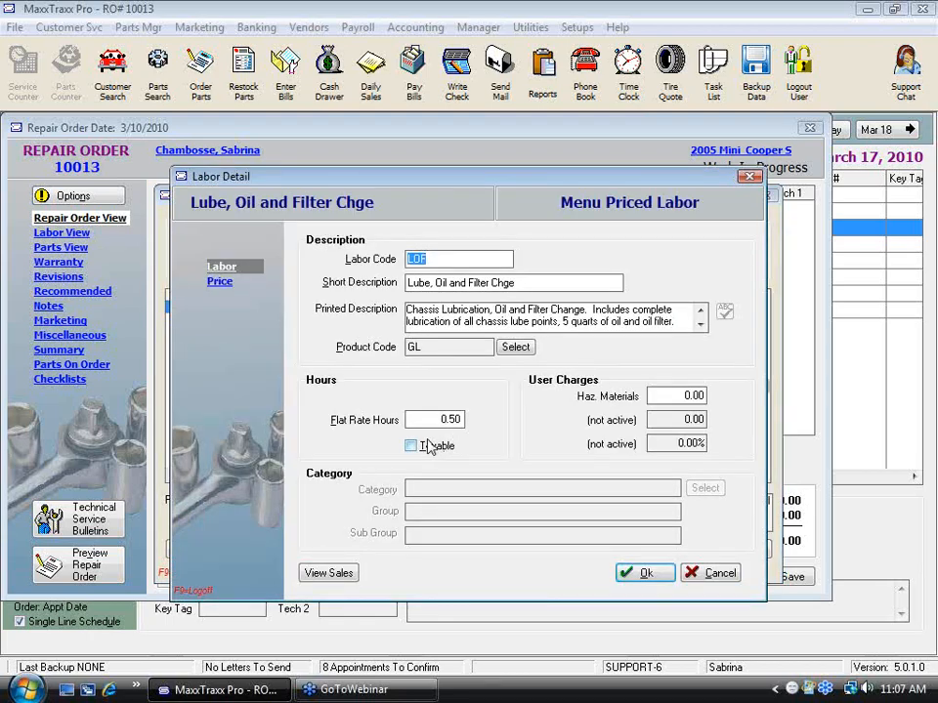
left_click_drag(434, 417, 472, 418)
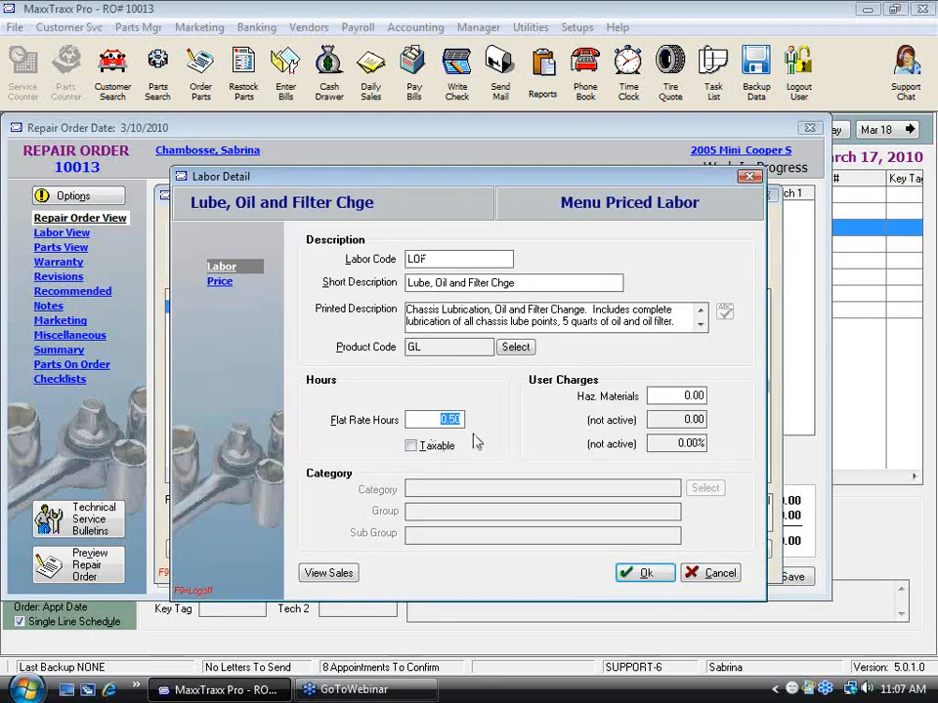
type(".2")
key("Tab")
left_click(679, 395)
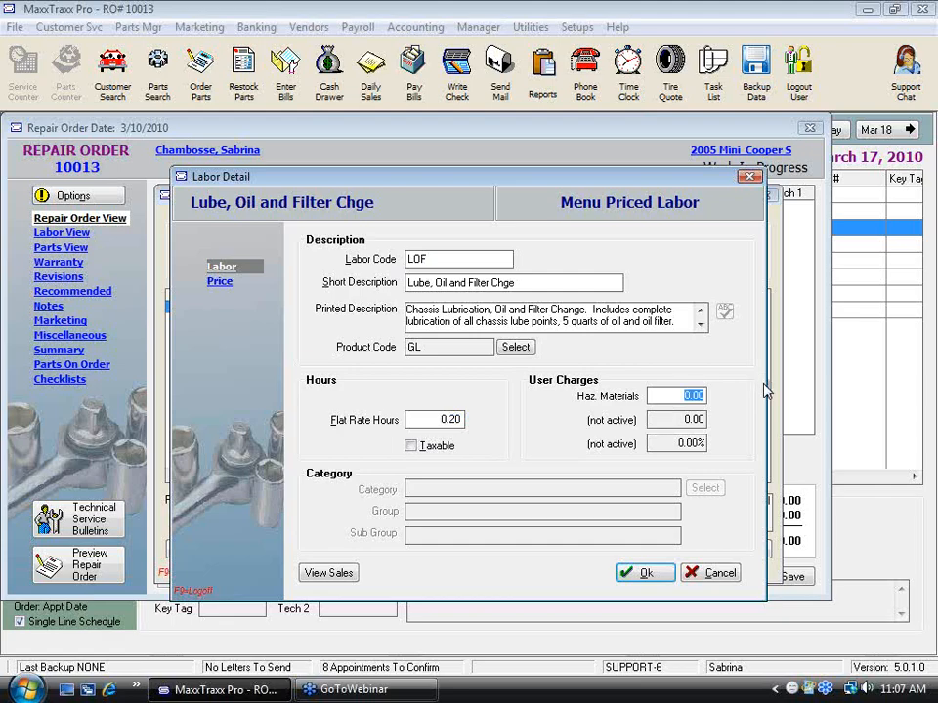
type("2")
key("Tab")
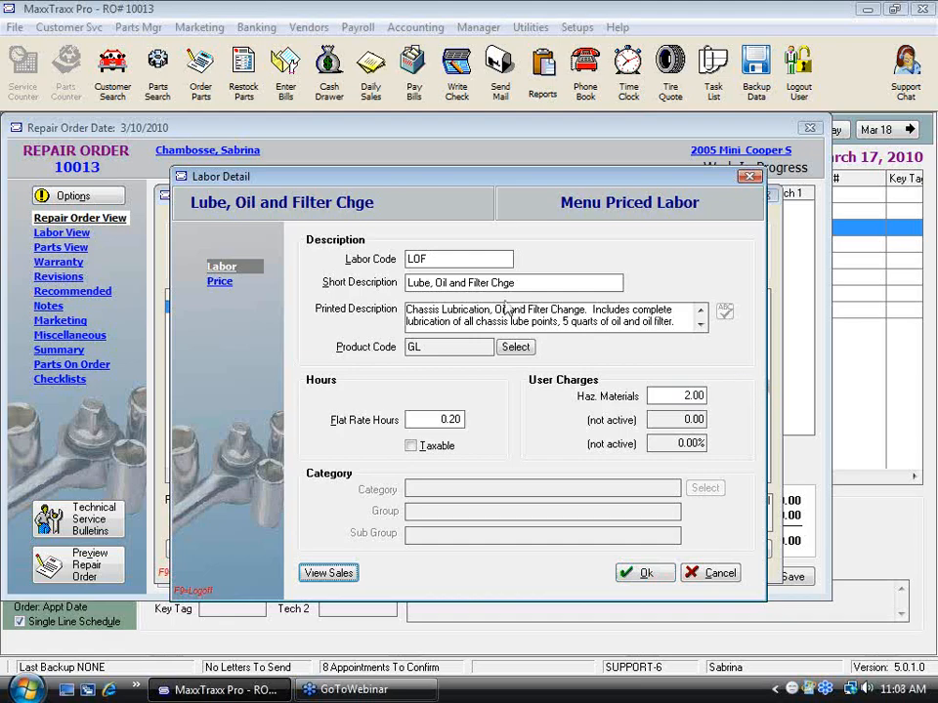
Step: Review the labor's menu price and parts kit, and save the changes to the record
left_click(220, 283)
left_click(420, 347)
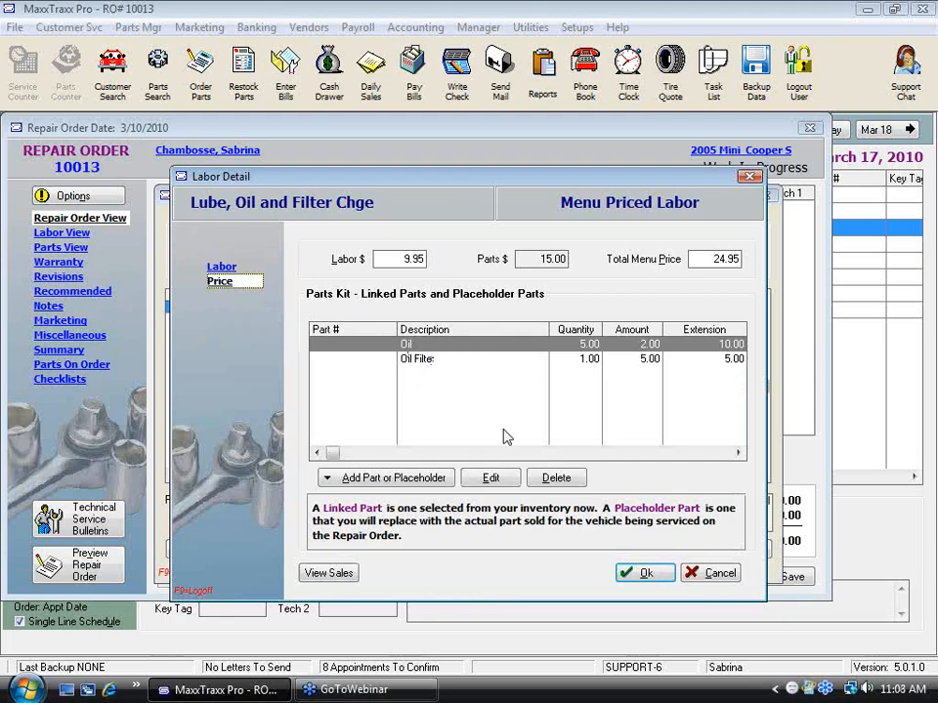
left_click(723, 575)
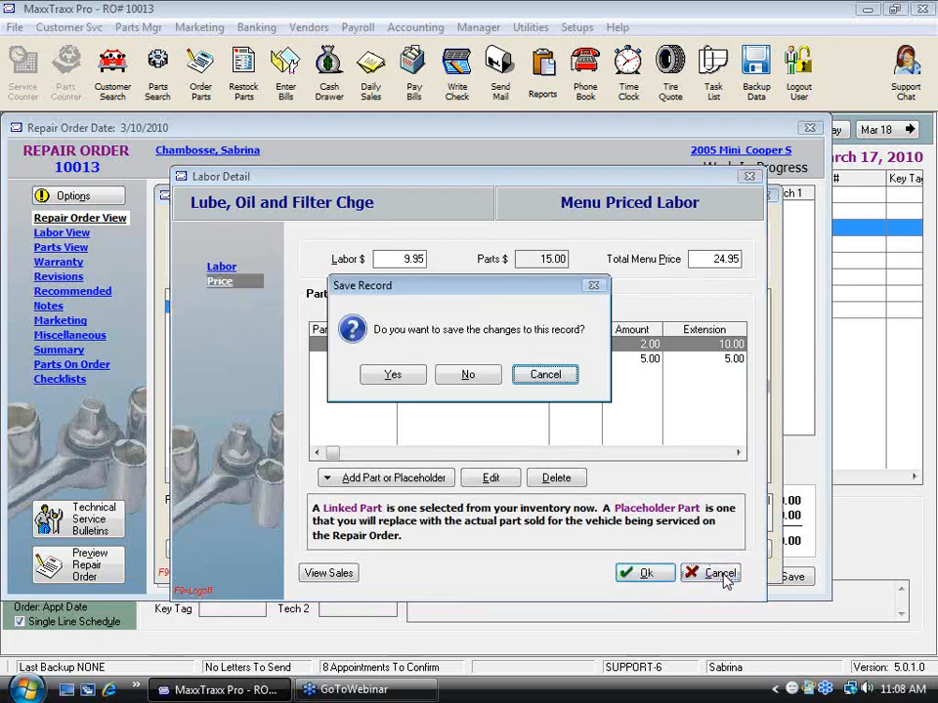
left_click(499, 382)
Step: Add the menu-priced Lube, Oil and Filter Chge labor to the repair order and expand it to show its parts
left_click(626, 550)
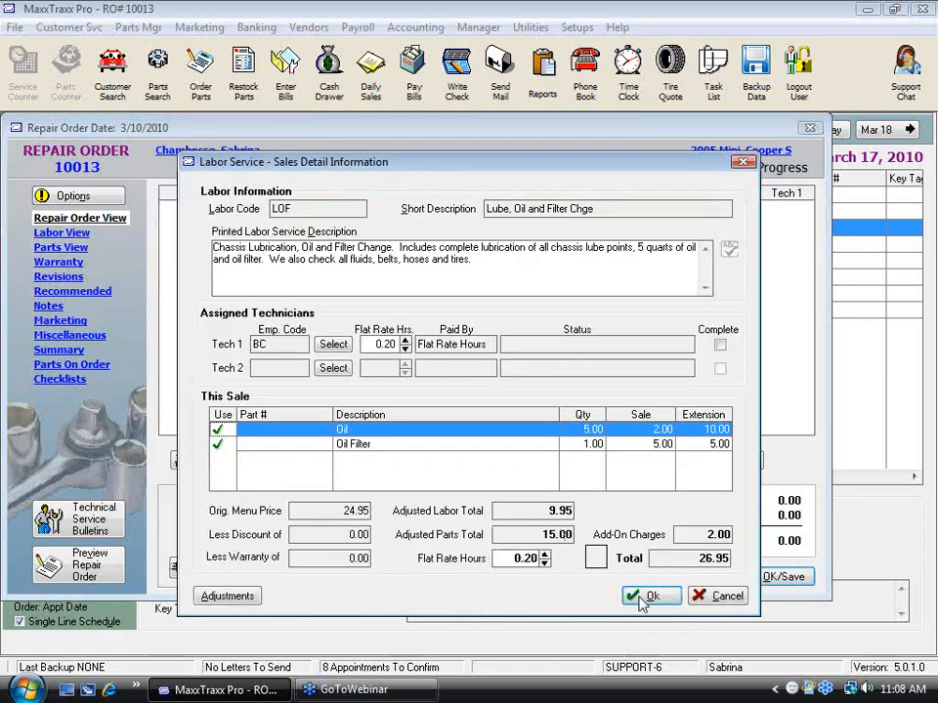
left_click(653, 596)
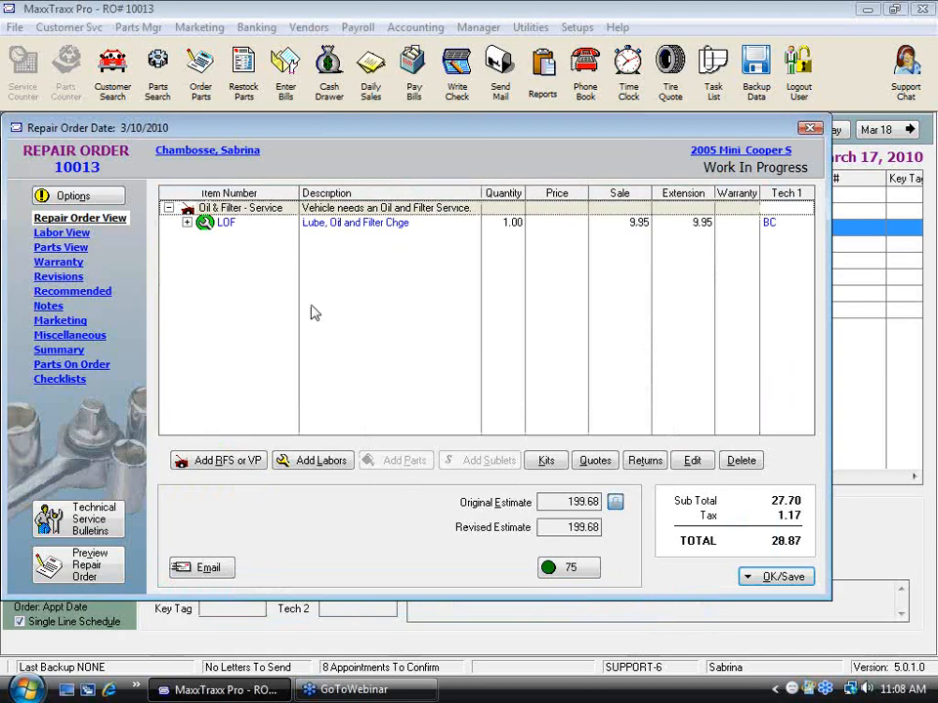
left_click(187, 224)
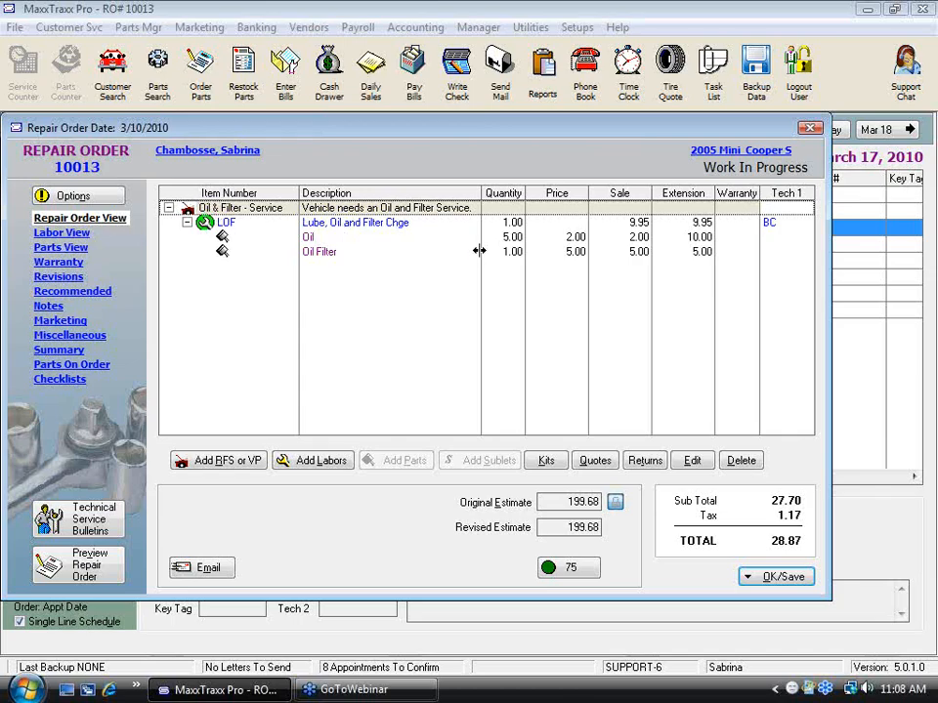
Step: Inspect the labor's Oil and Oil Filter placeholder lines and the available sources for replacing the Oil placeholder with a part
left_click(645, 227)
left_click(313, 243)
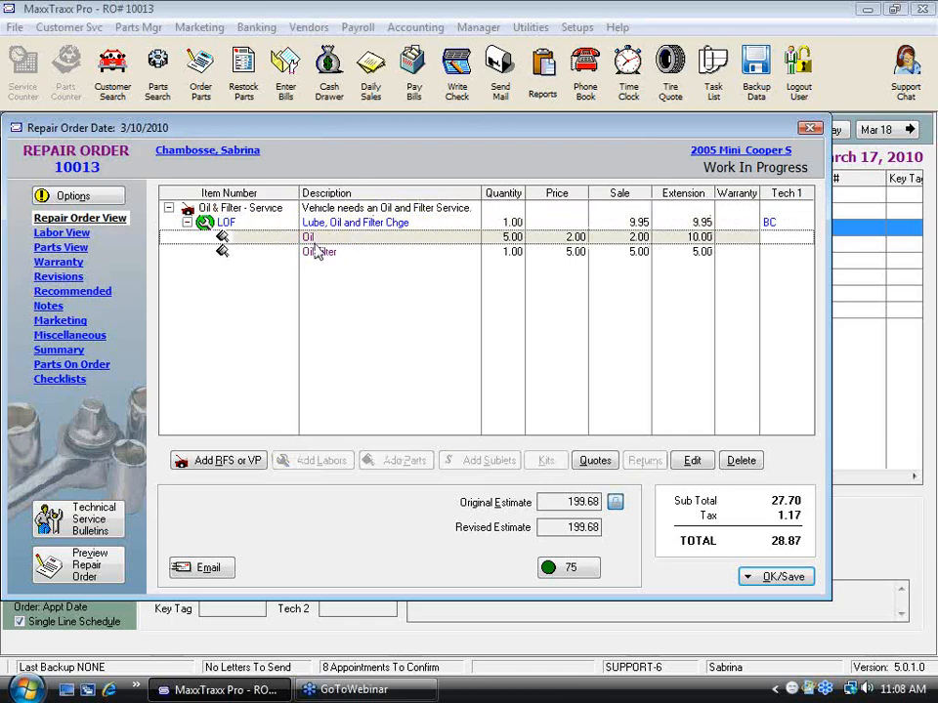
left_click(317, 252)
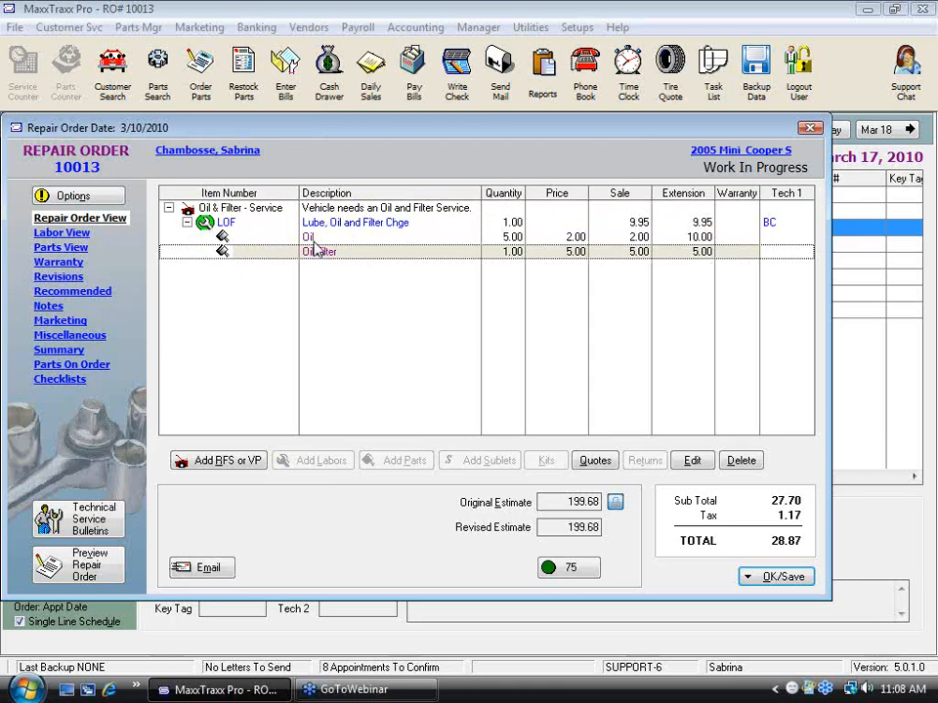
left_click(322, 241)
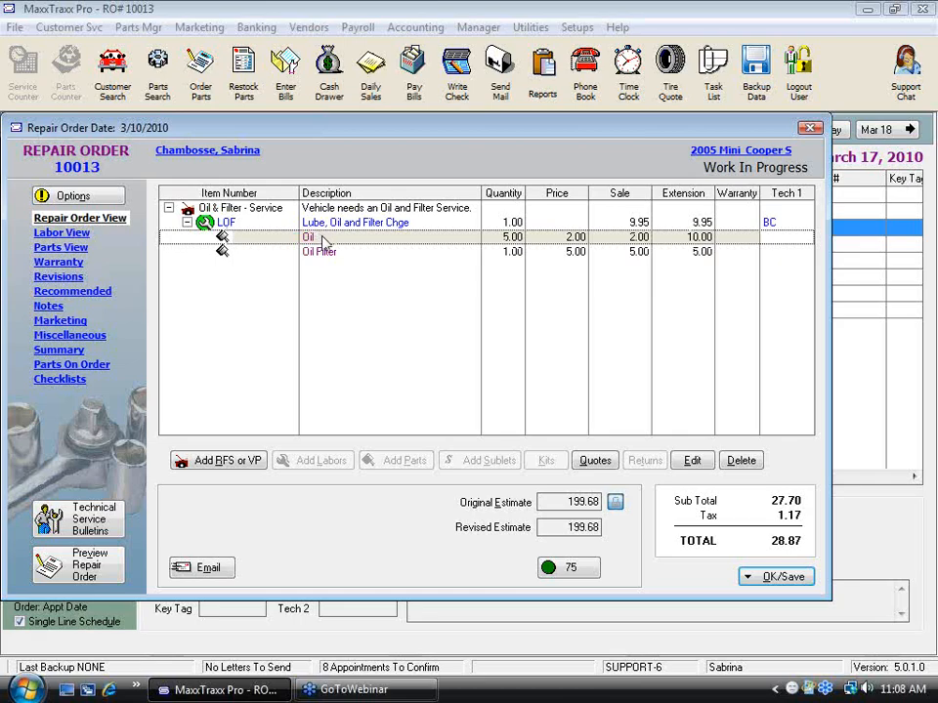
right_click(322, 241)
mouse_move(552, 252)
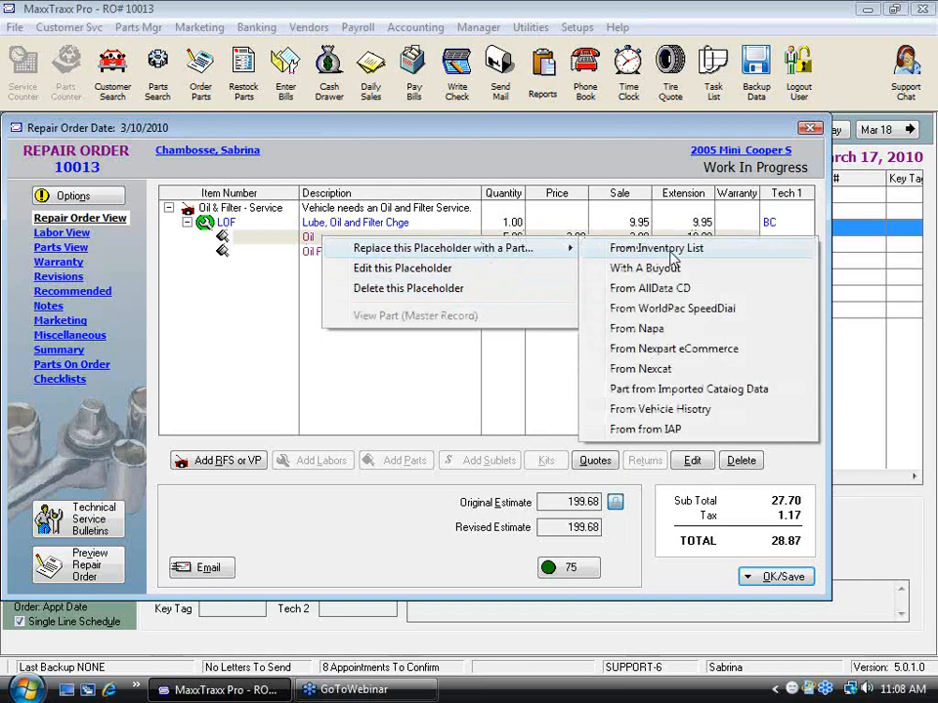
left_click(279, 287)
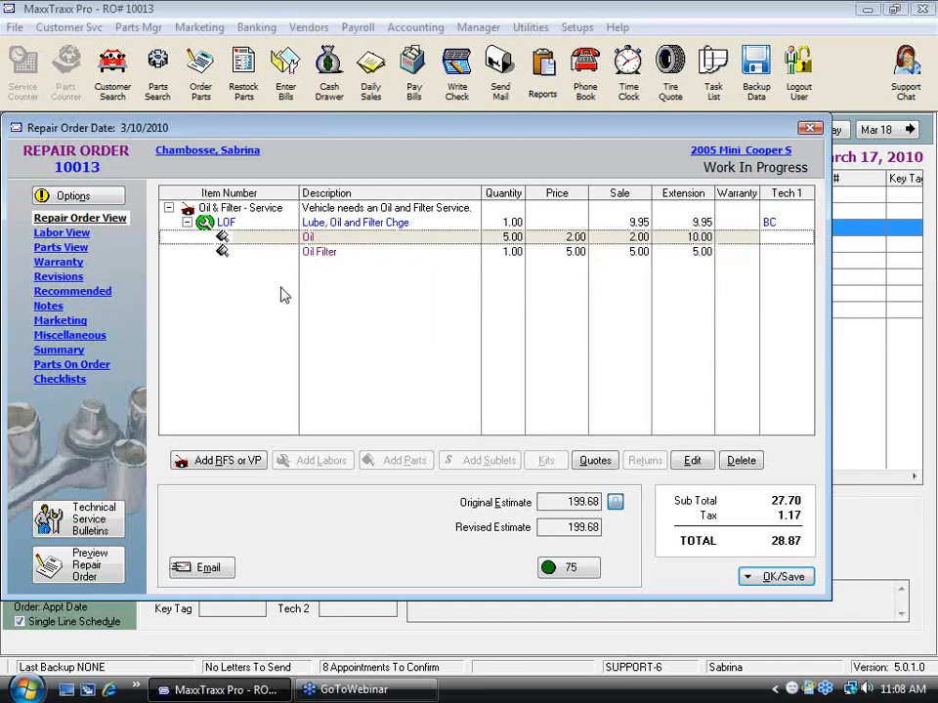
Step: Replace the Oil Filter placeholder with inventory part FL1A, found by searching part descriptions for "oil fil"
left_click(323, 251)
right_click(324, 252)
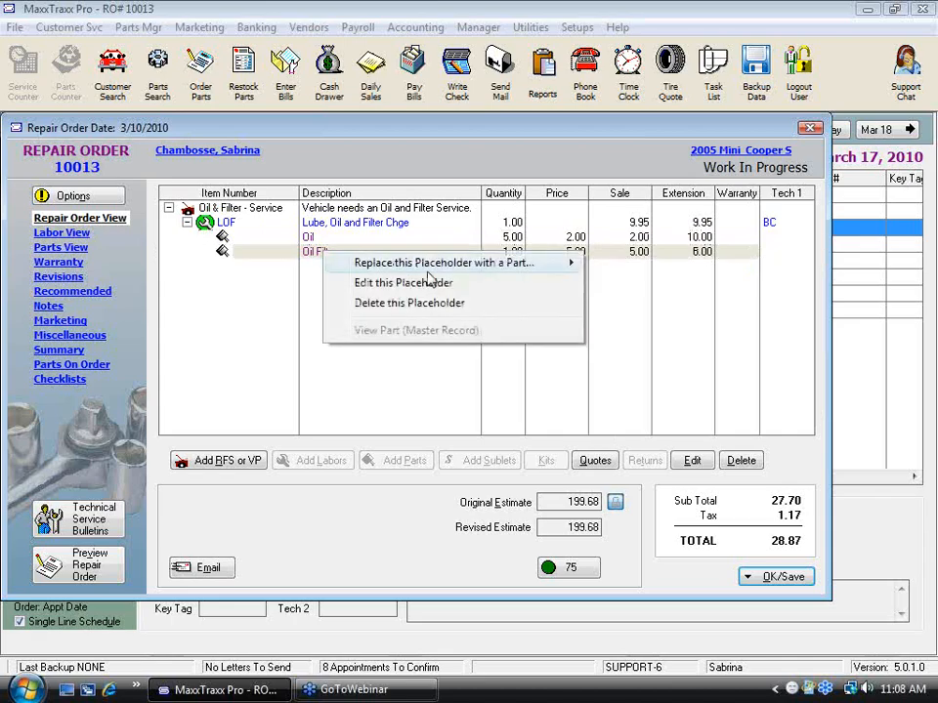
mouse_move(458, 263)
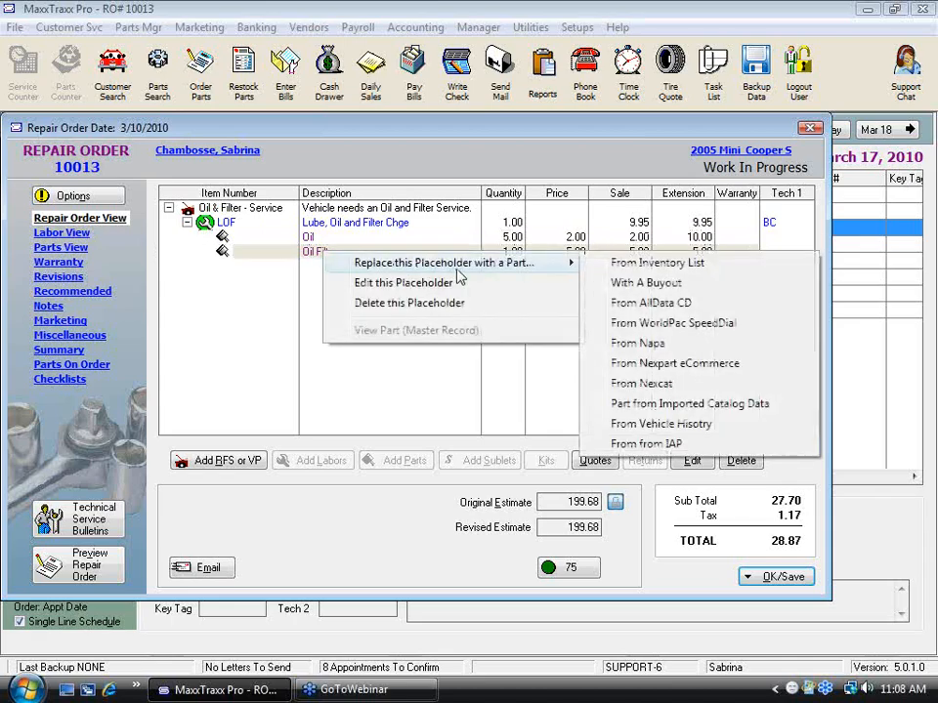
left_click(621, 263)
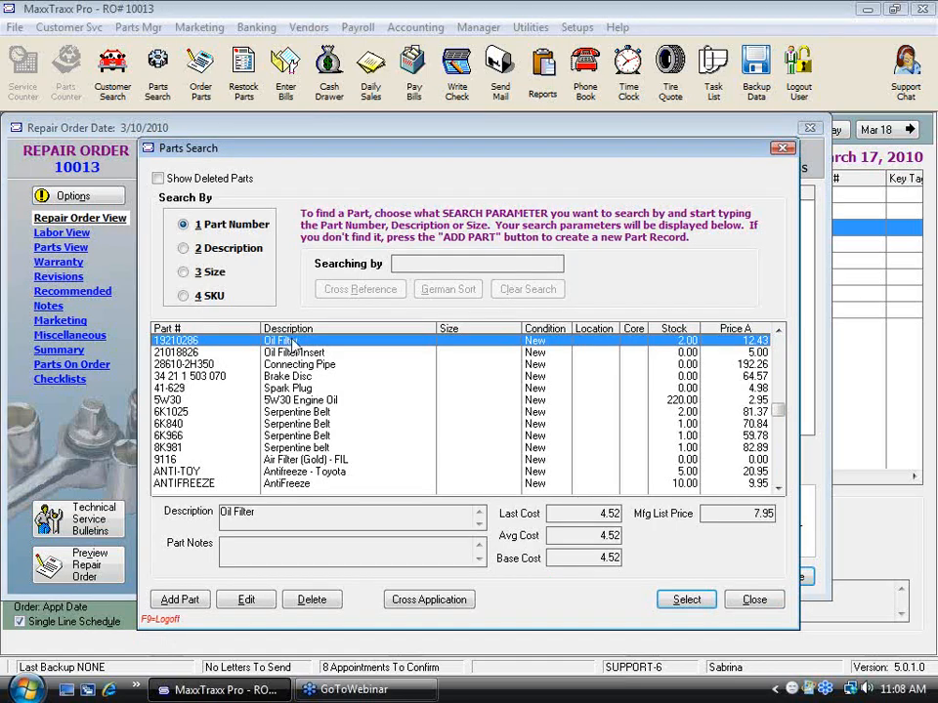
left_click(224, 250)
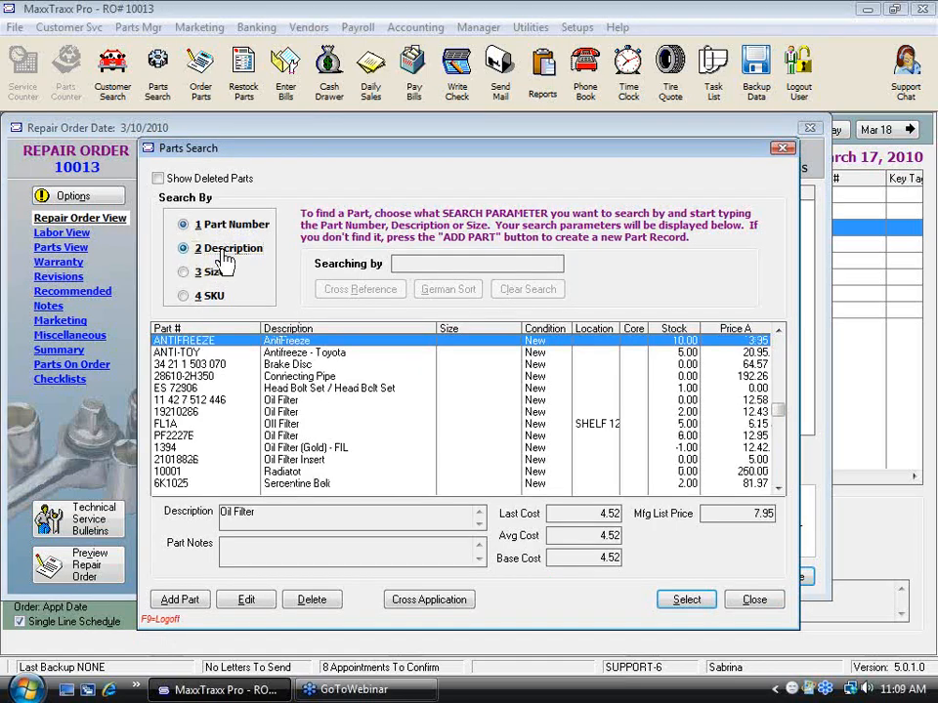
type("oil fil")
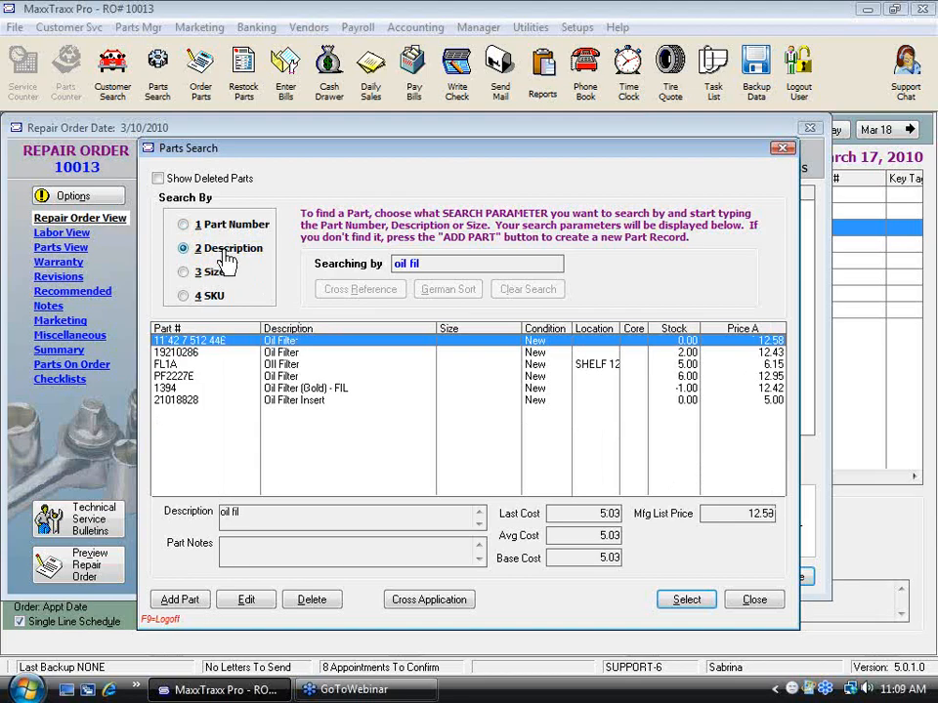
left_click(290, 367)
double_click(290, 368)
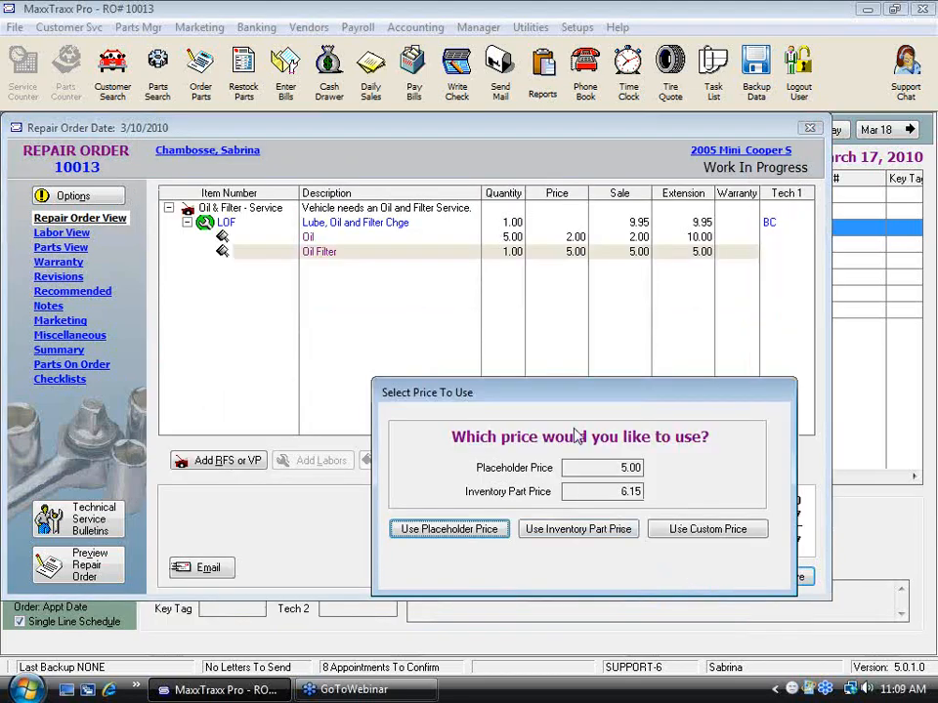
Step: Compare the oil filter's placeholder and inventory prices and use the inventory part price of 6.15
left_click_drag(559, 400, 413, 191)
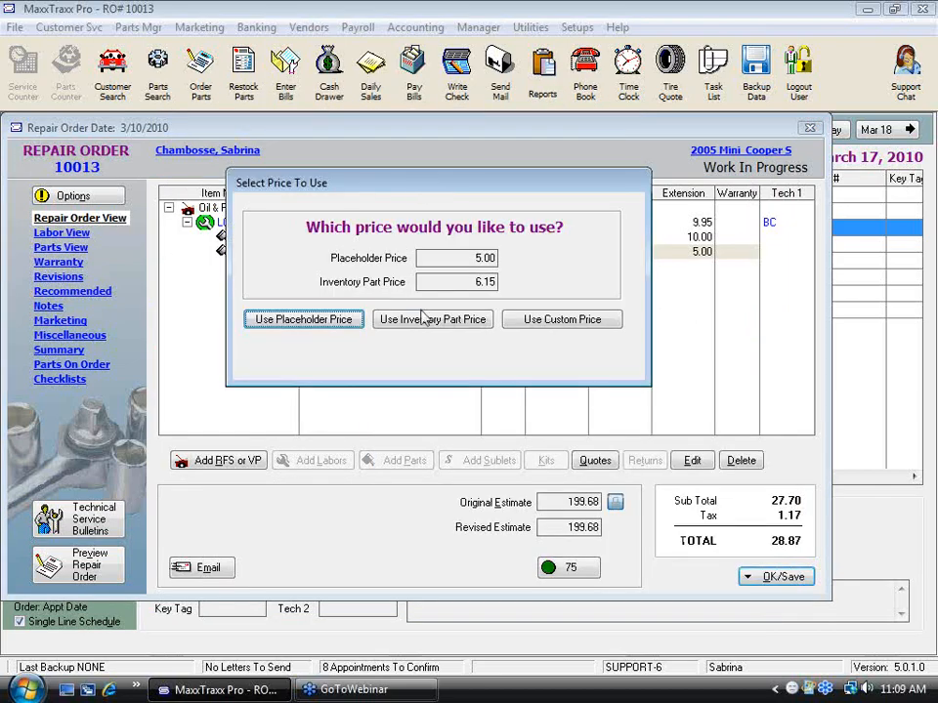
left_click(469, 258)
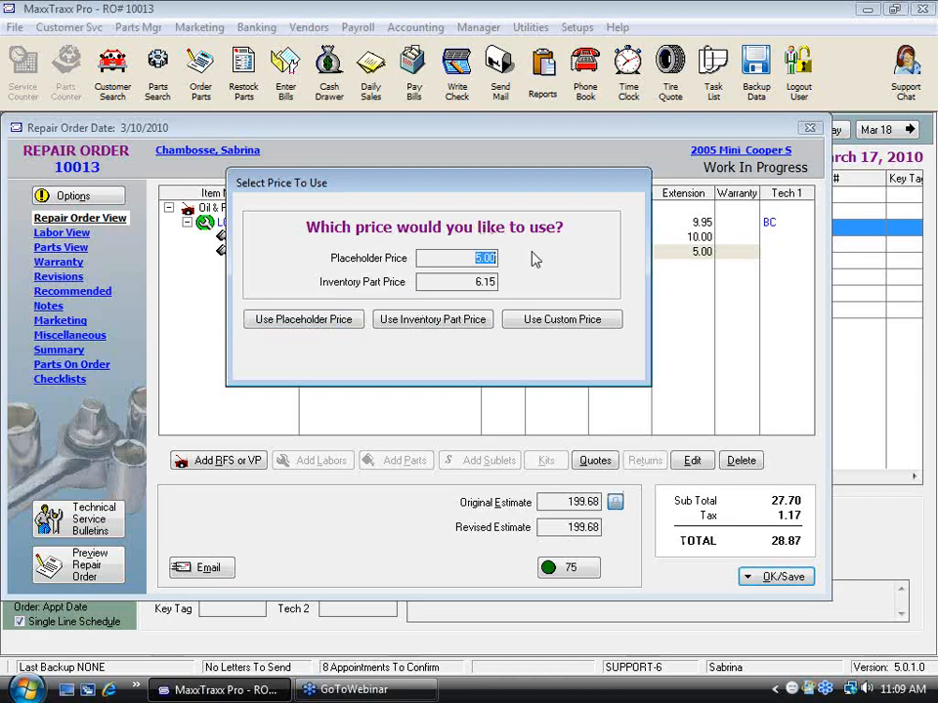
left_click(441, 282)
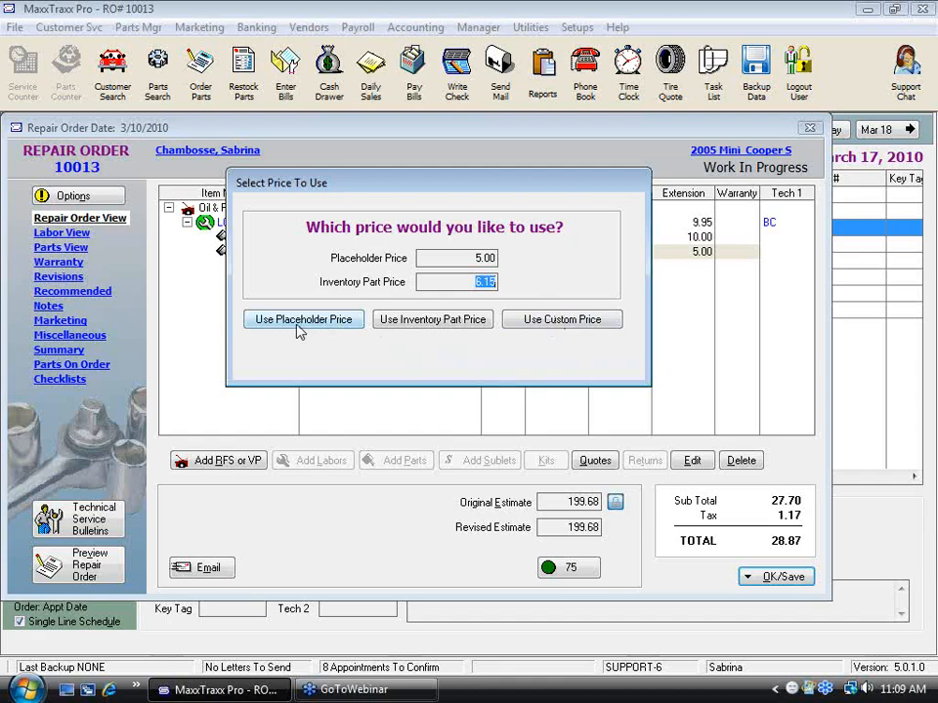
left_click(467, 258)
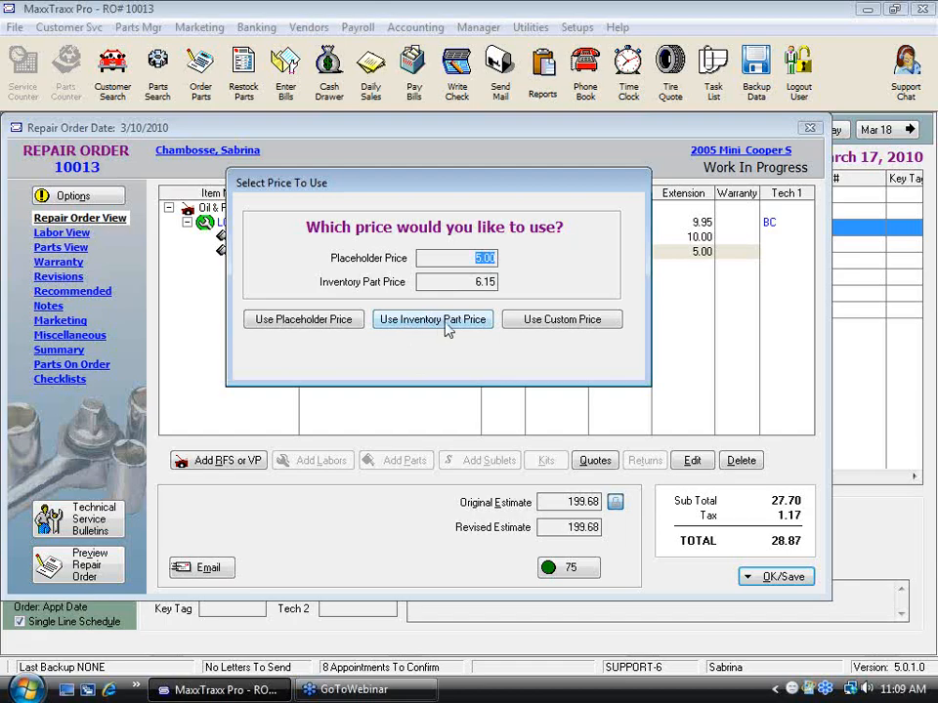
left_click(444, 281)
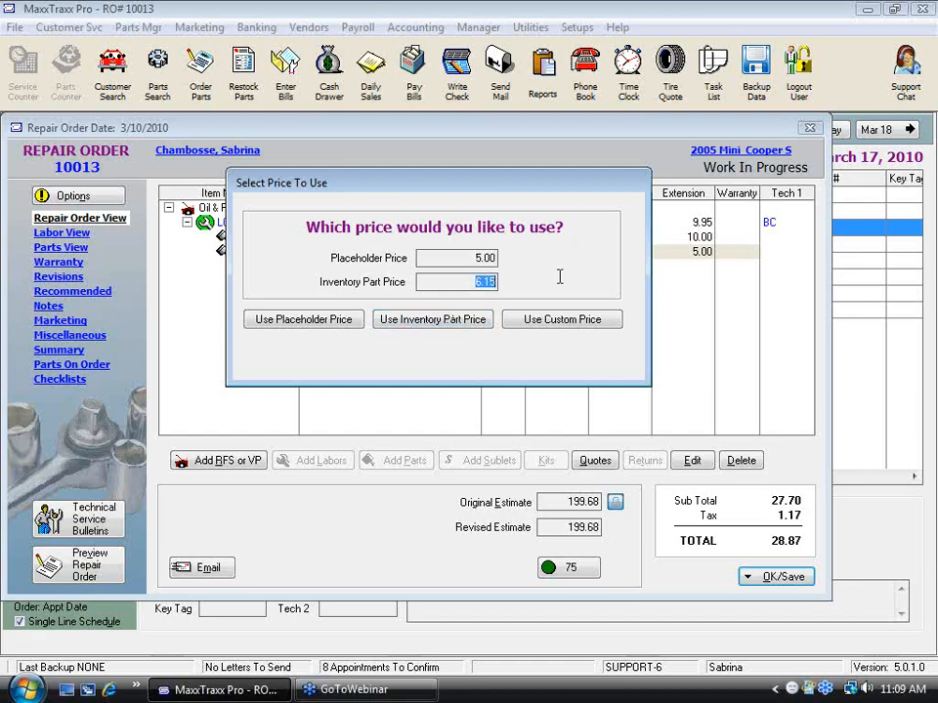
left_click(431, 320)
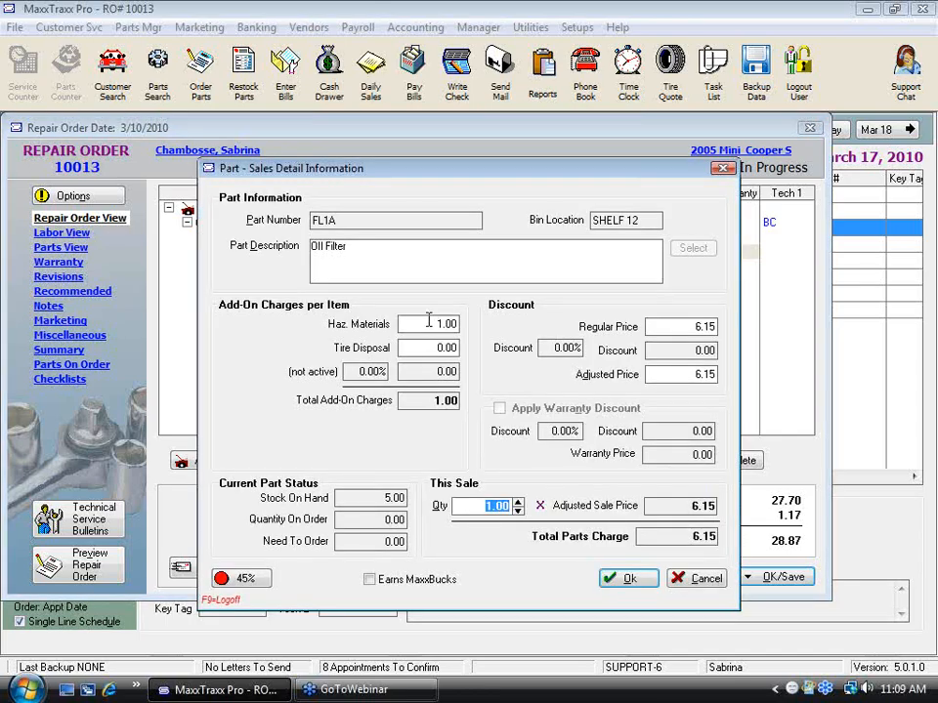
Step: Accept the FL1A filter's sales details and change the labor amount so the menu price stays at $24.95
left_click(626, 581)
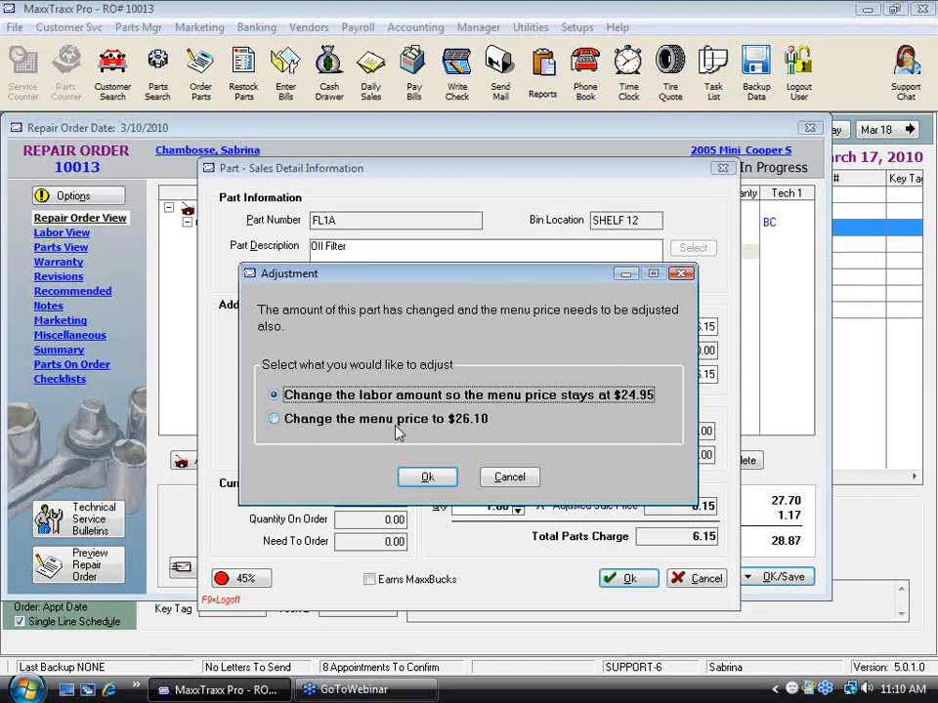
left_click(293, 429)
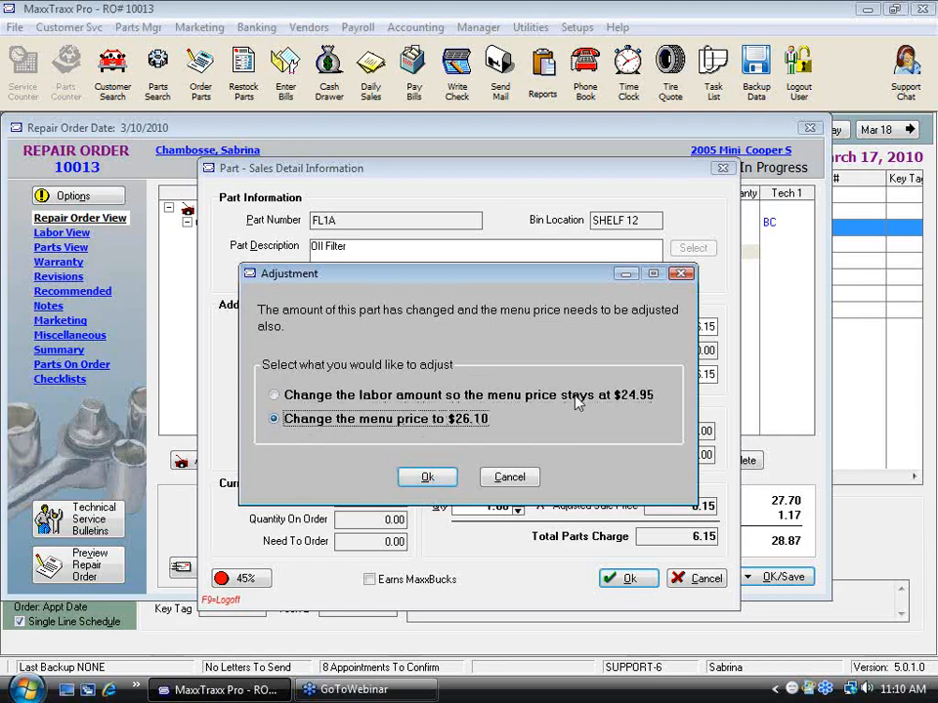
left_click(275, 396)
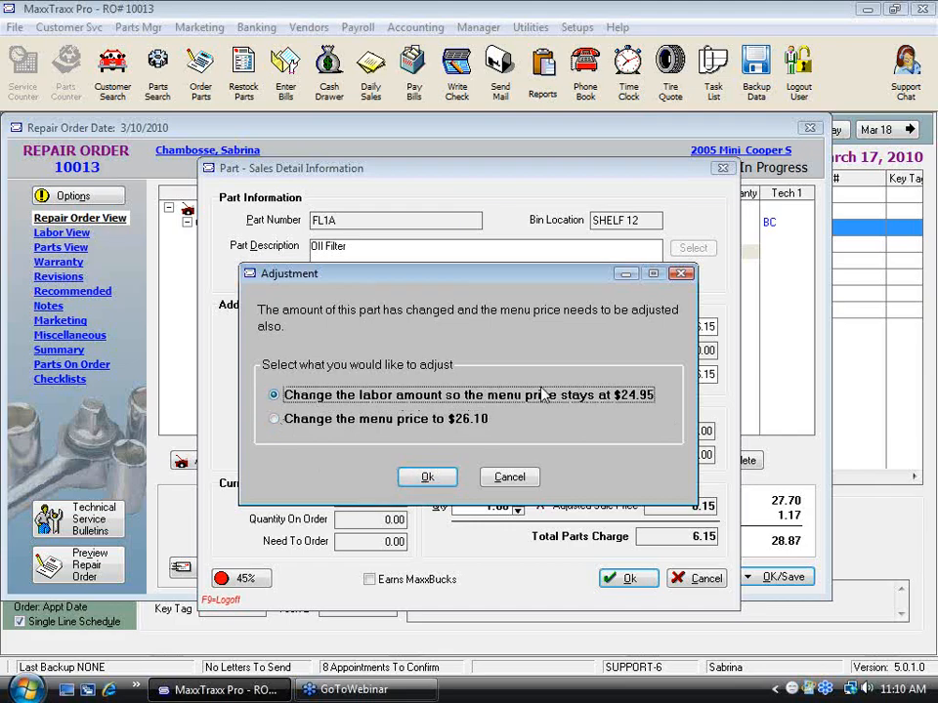
left_click(427, 478)
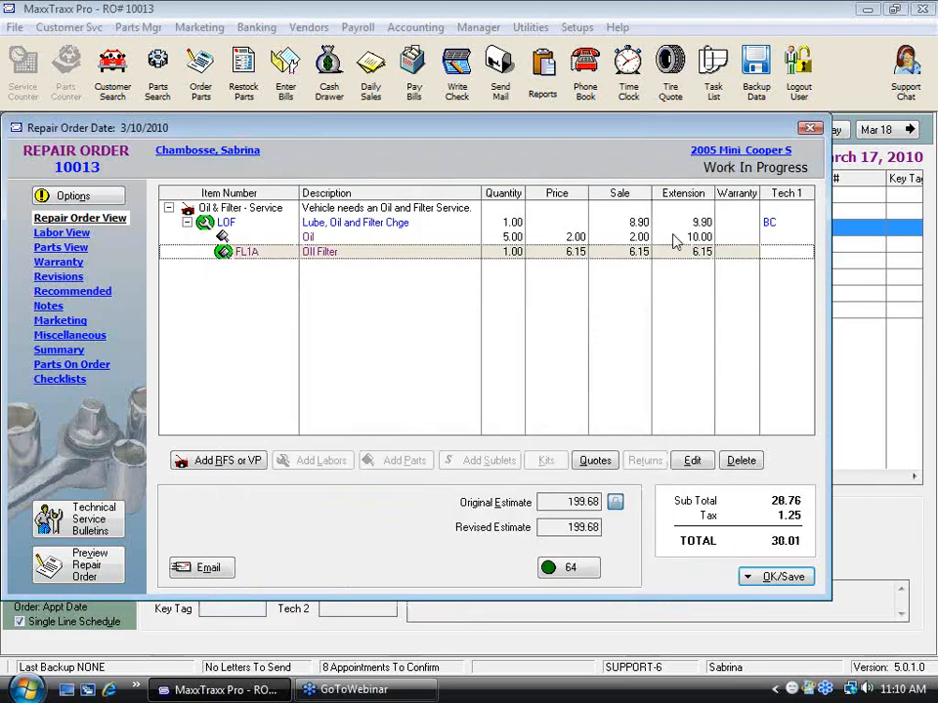
Step: Review the adjusted labor price alongside the oil and oil filter lines on the repair order
left_click(377, 224)
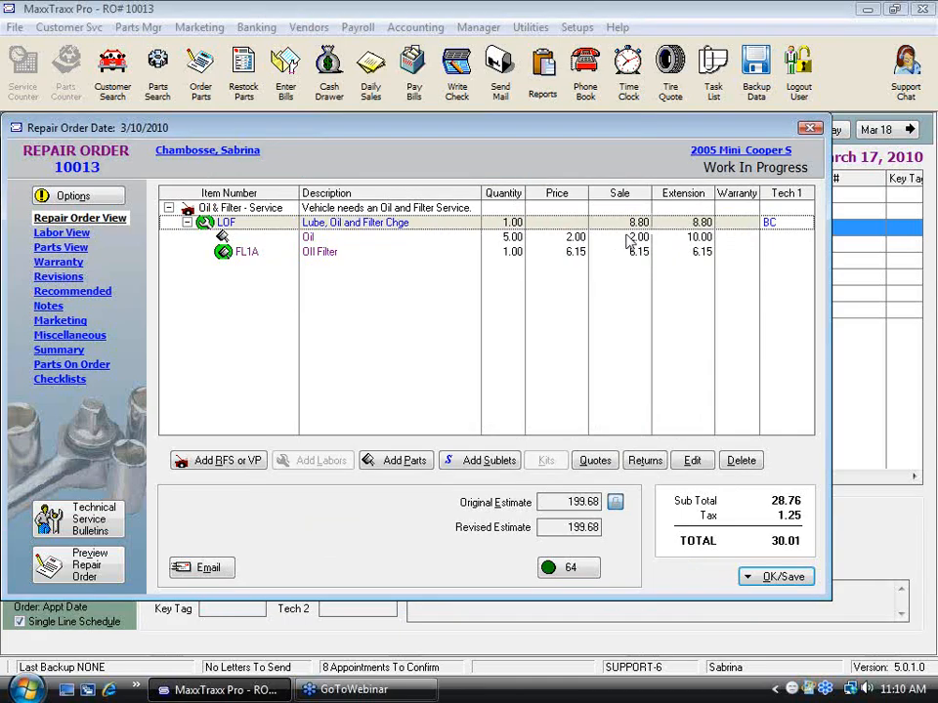
left_click(586, 242)
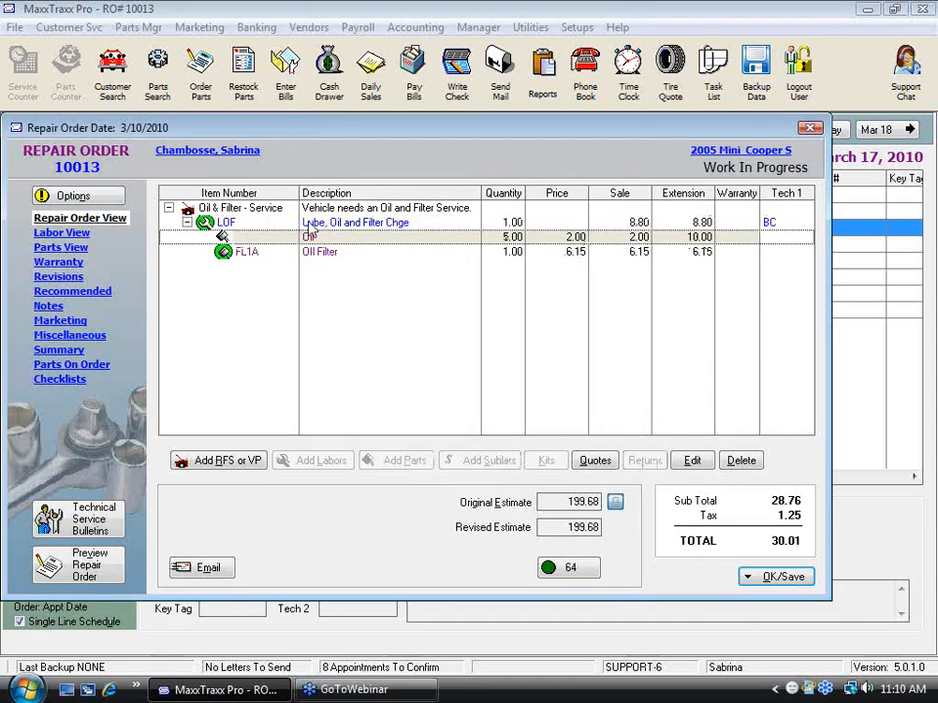
left_click(574, 255)
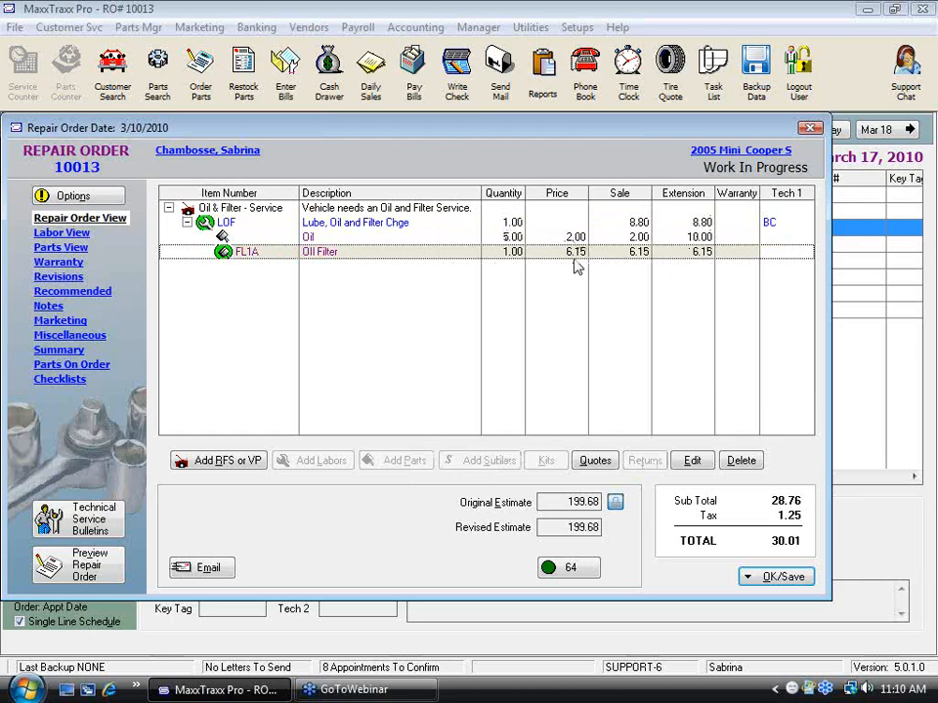
Step: Delete the LOF labor and all parts under it from the repair order
left_click(640, 225)
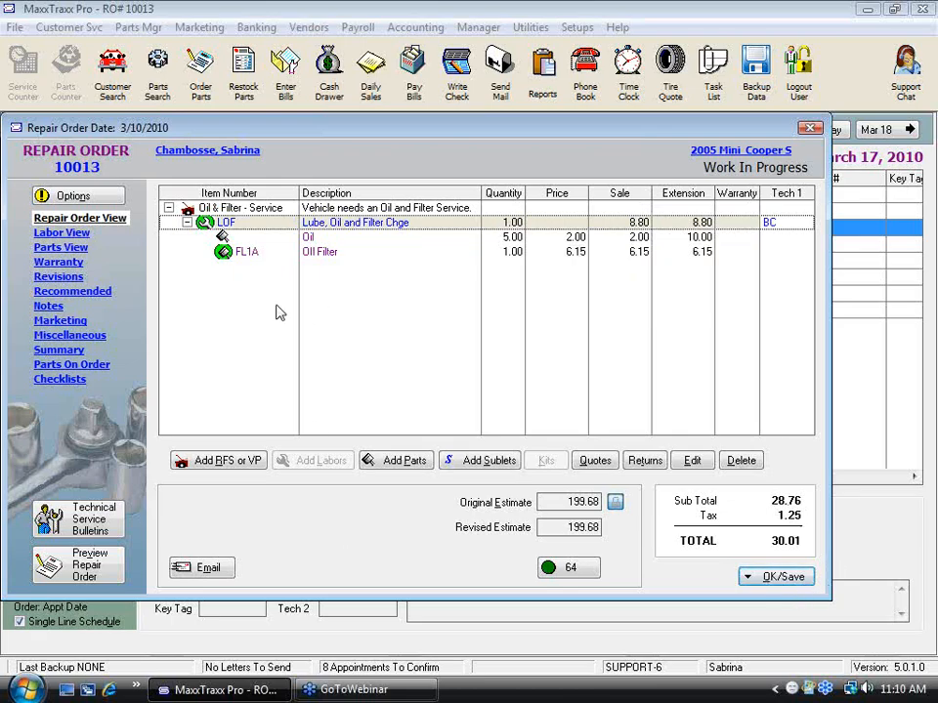
key("Delete")
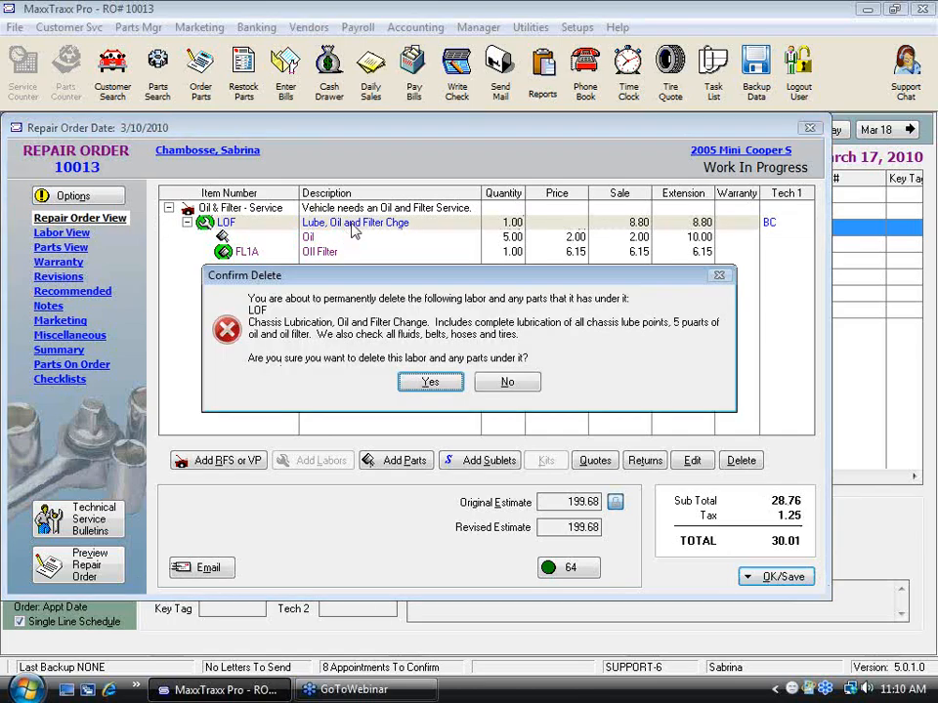
left_click(435, 380)
Step: Search the labor list for code "oc" and start creating a new labor service of the Flat Rate Labor type
left_click(314, 460)
left_click(365, 486)
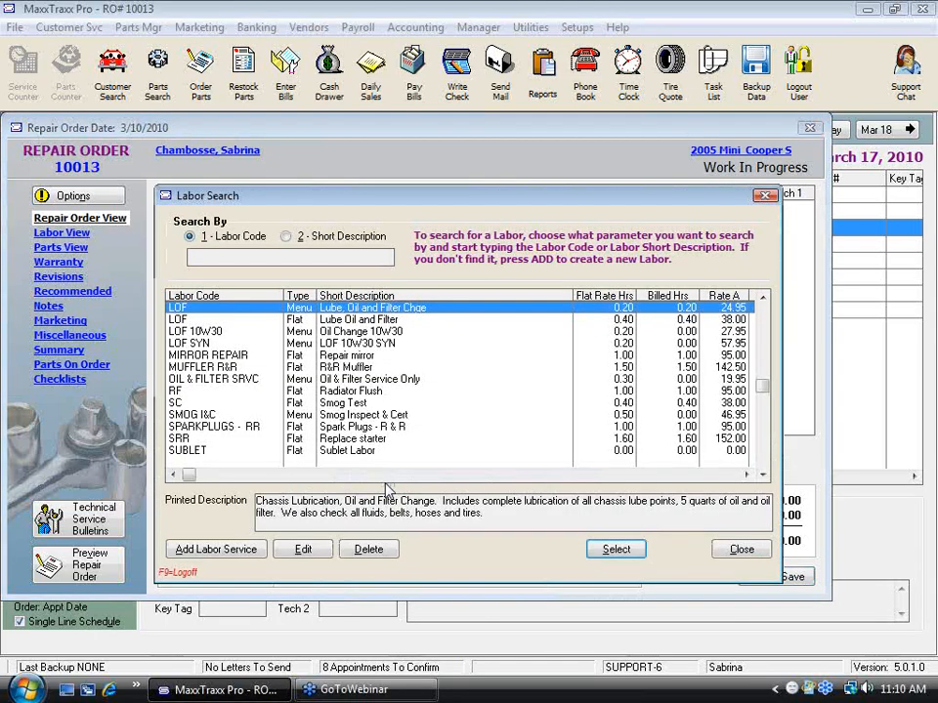
type("oc")
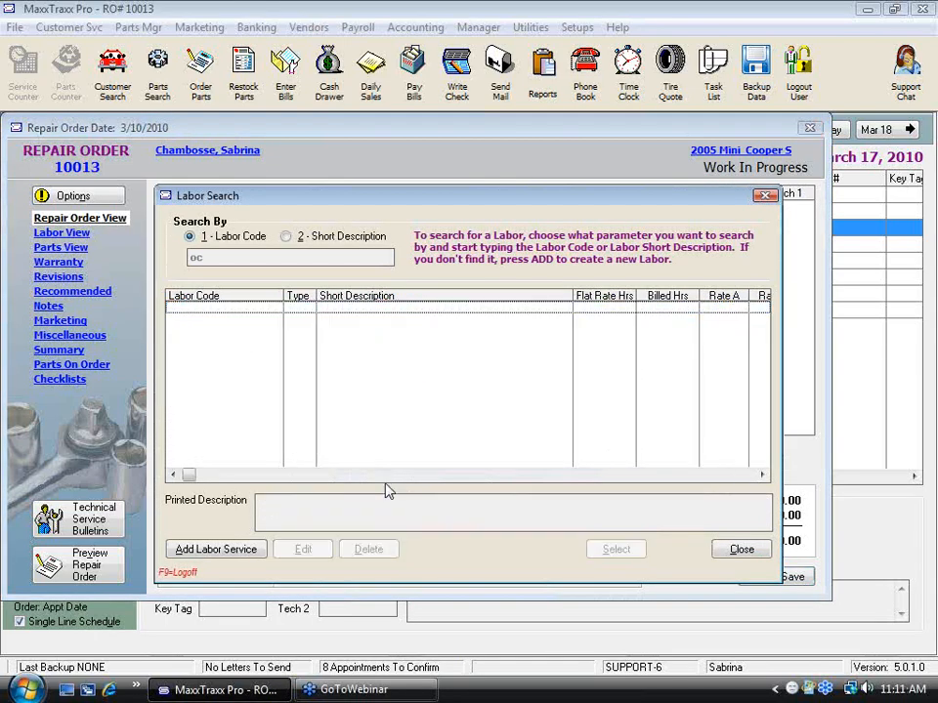
left_click(210, 550)
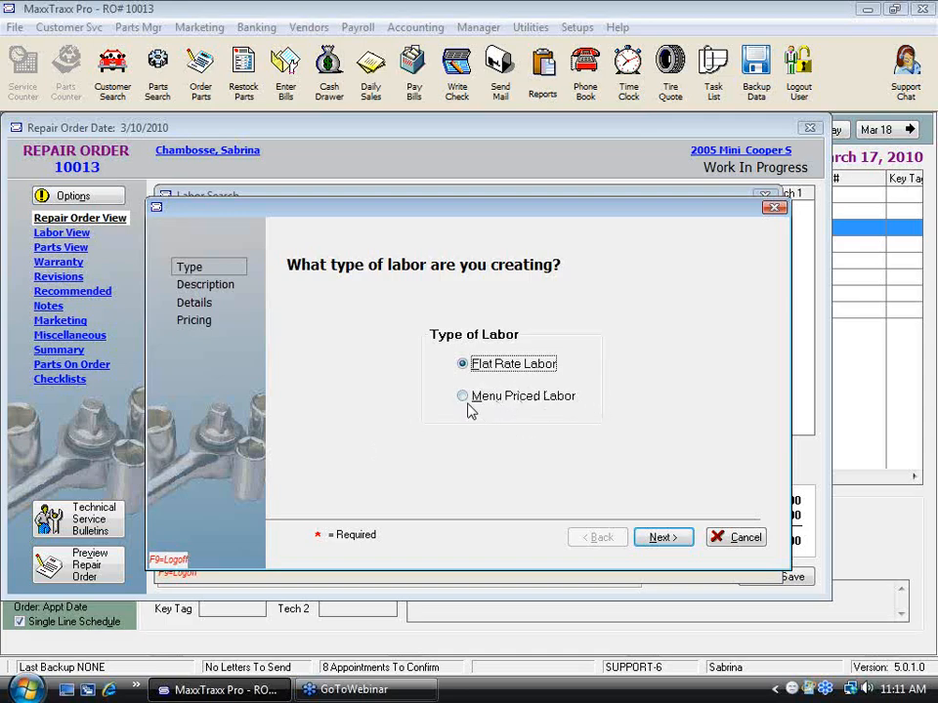
key("Return")
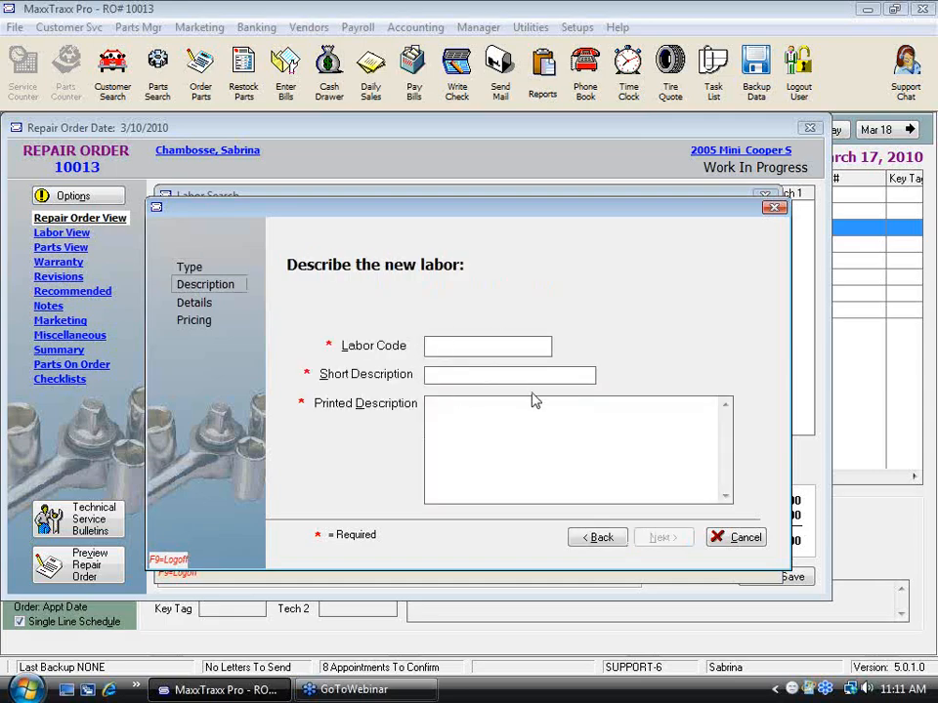
Step: Describe the new labor with the labor code OC and the short description "Oil Change"
type("OC")
left_click(463, 376)
type("Oil Chan")
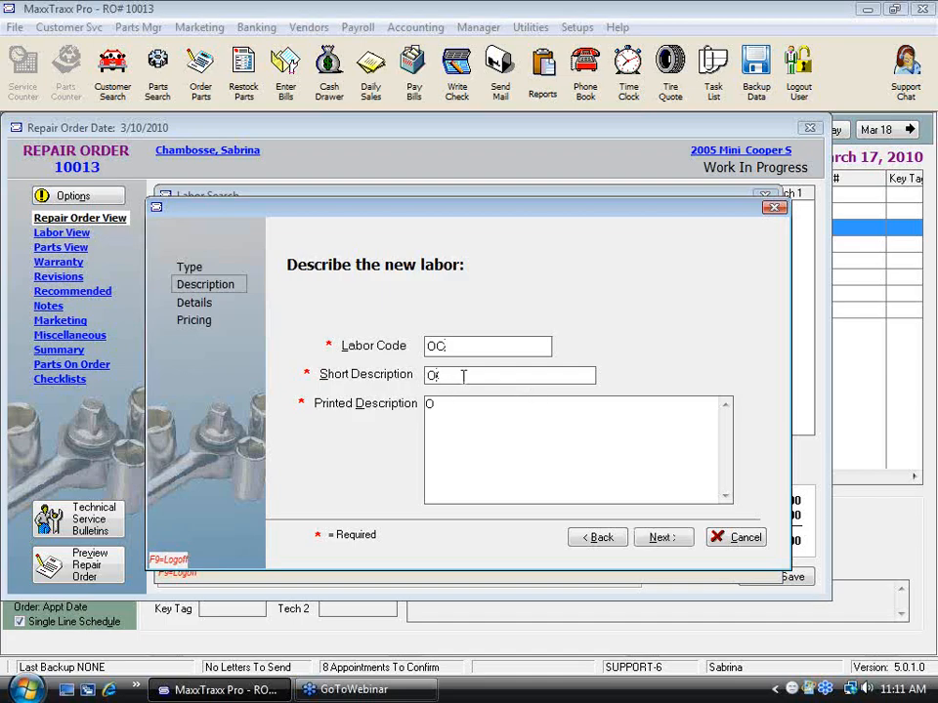
type("ge")
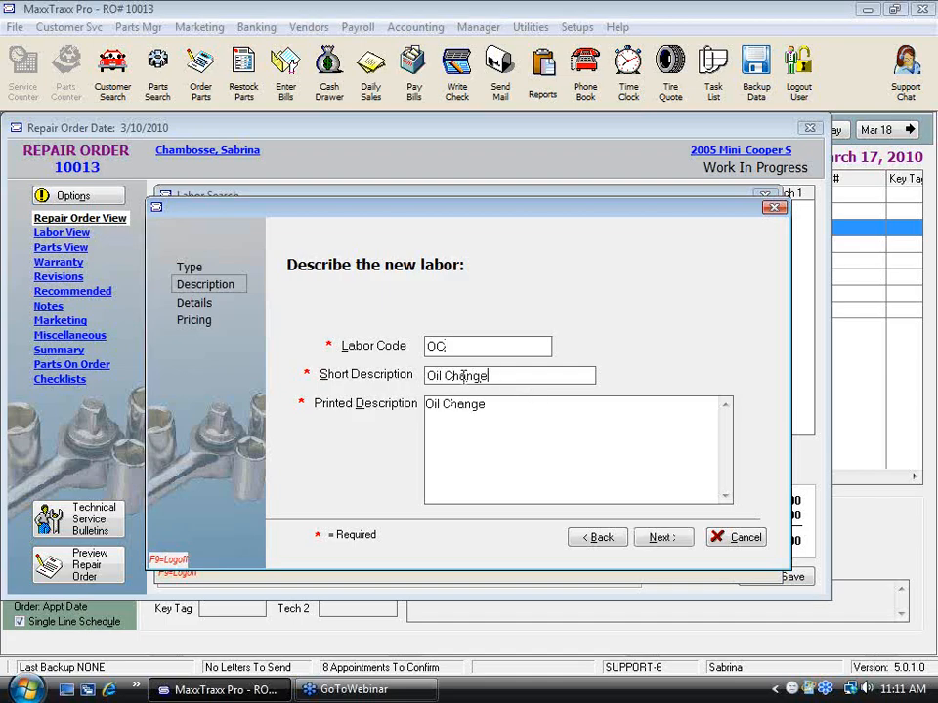
Step: Set the printed description to "Perform an Oil Change. Remove and replace oil and filter. Check fluids." and continue to the details
left_click_drag(486, 404, 342, 387)
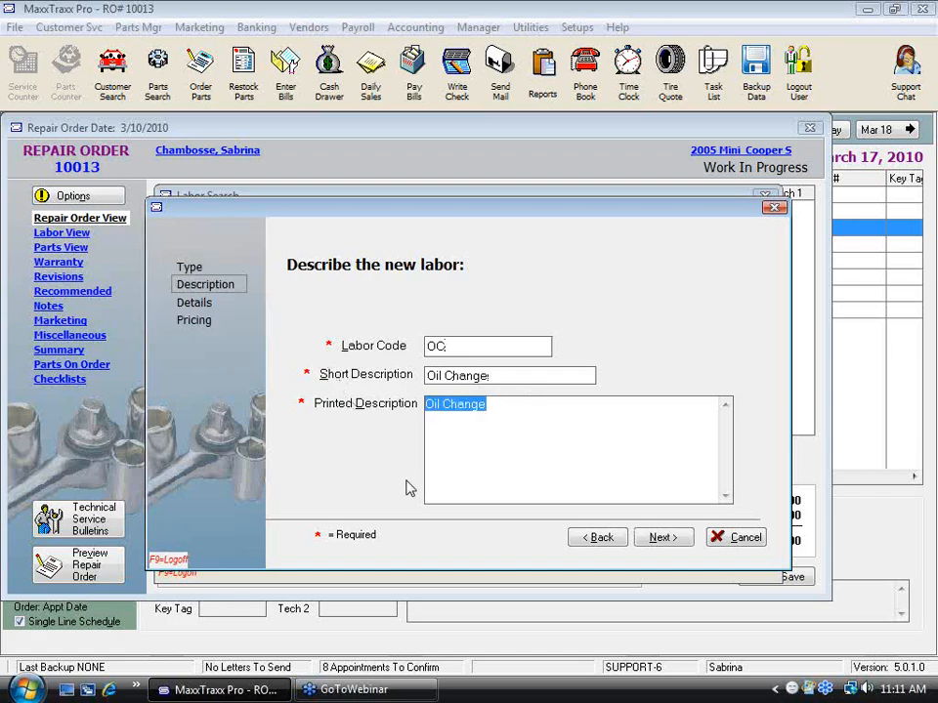
left_click(479, 464)
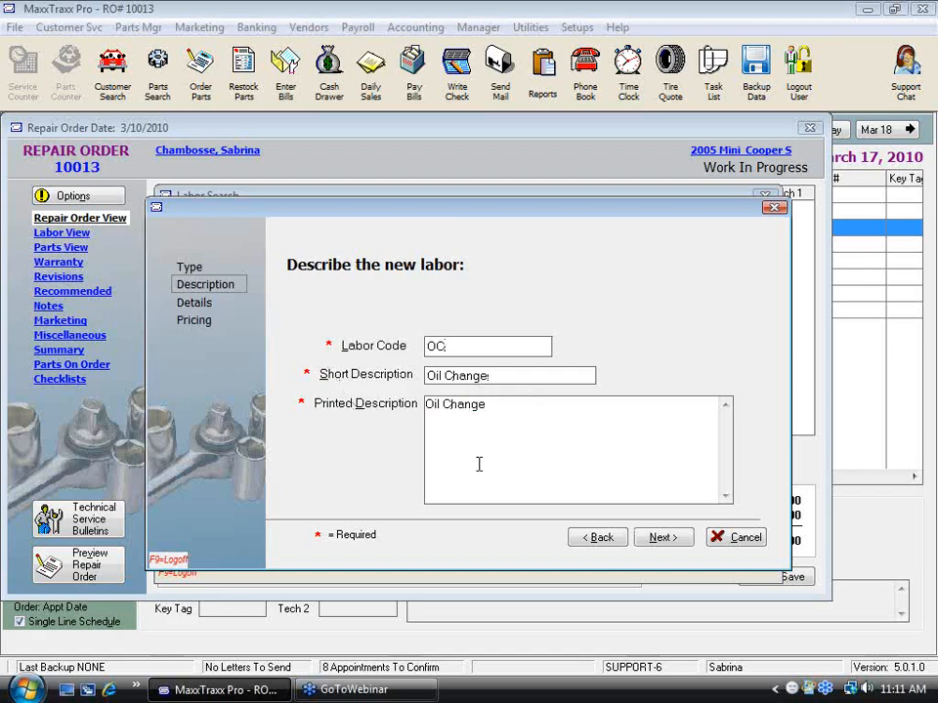
type("Perform")
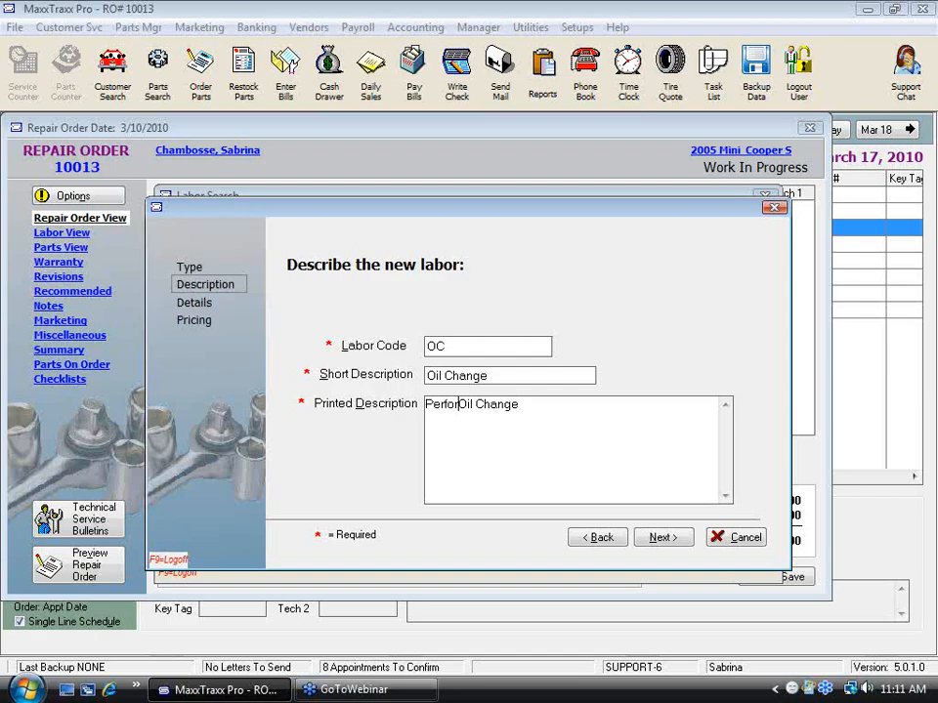
type(" an")
key("End")
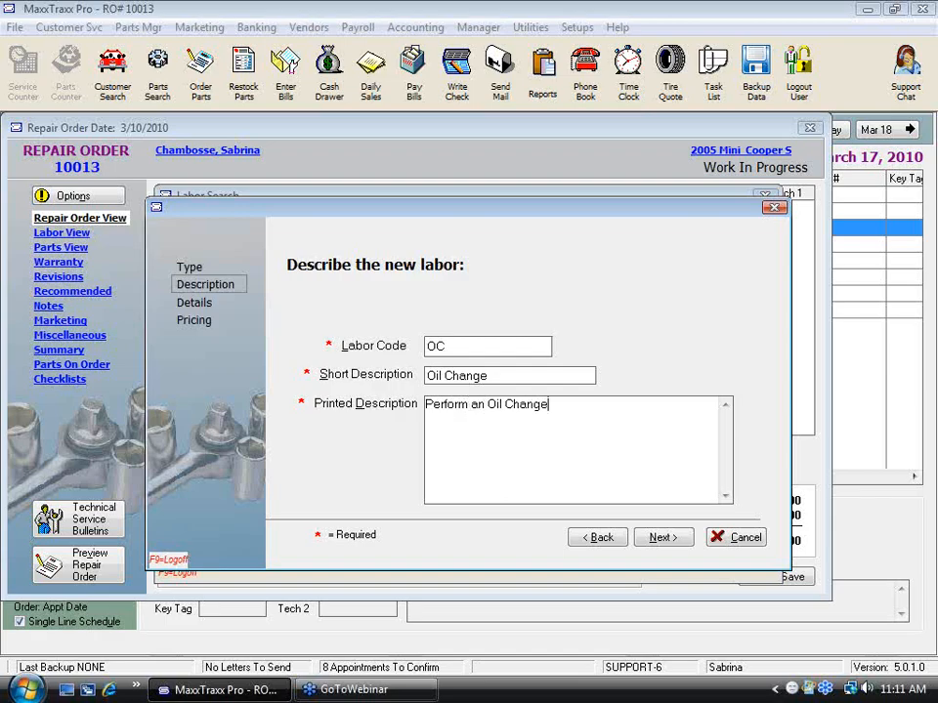
type(".  Remove and replace")
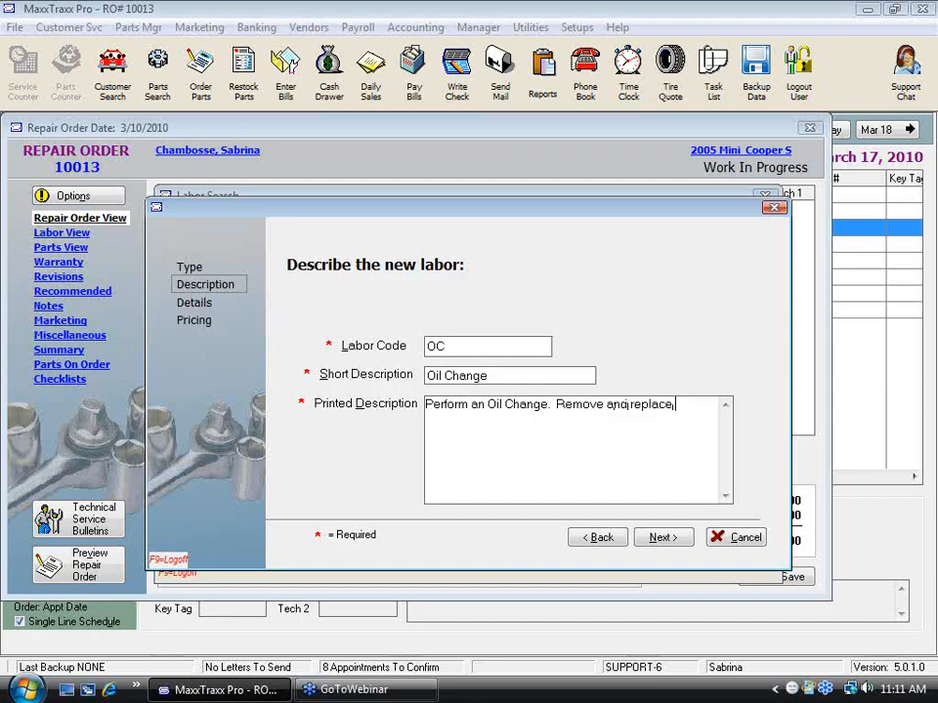
type(" oil and filter. Check fluids.")
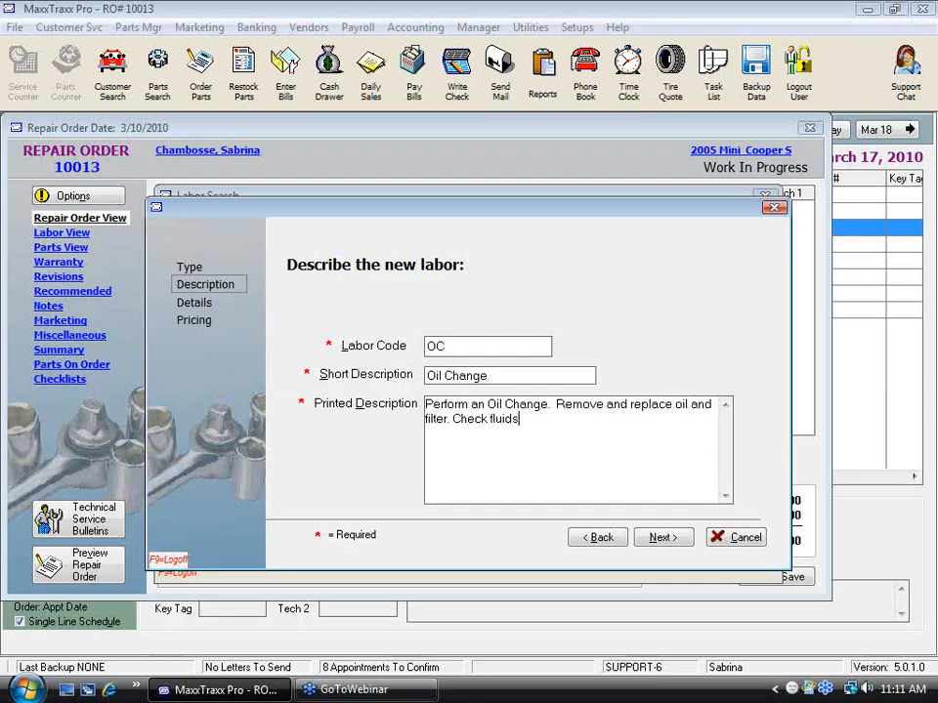
left_click(662, 537)
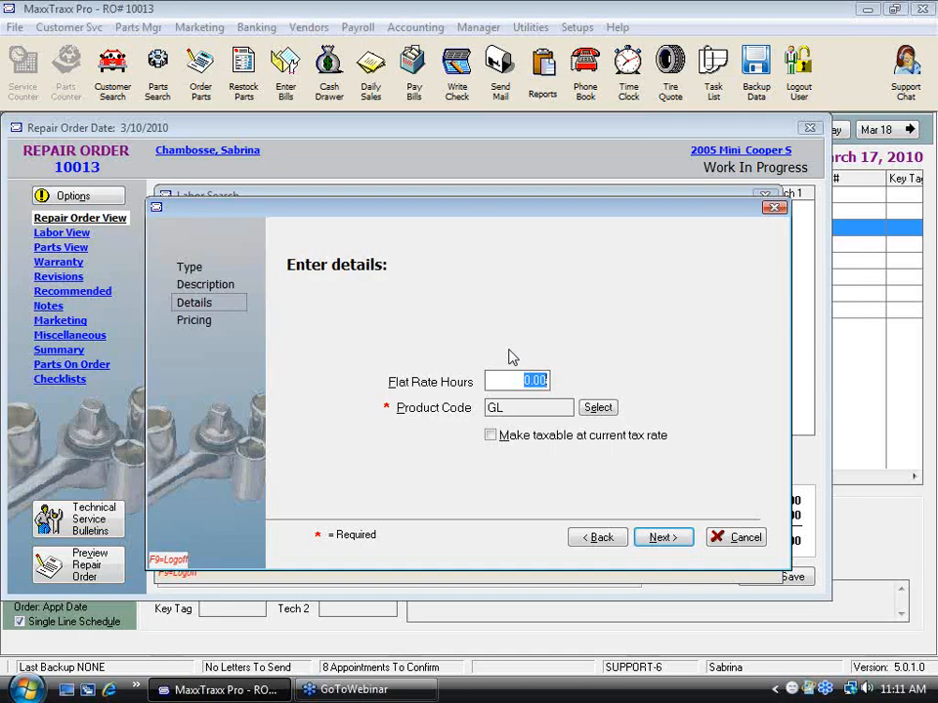
Step: Set the flat rate hours to 0.2 and the labor price to $8.20
type(".2")
left_click_drag(527, 384, 590, 383)
left_click(676, 540)
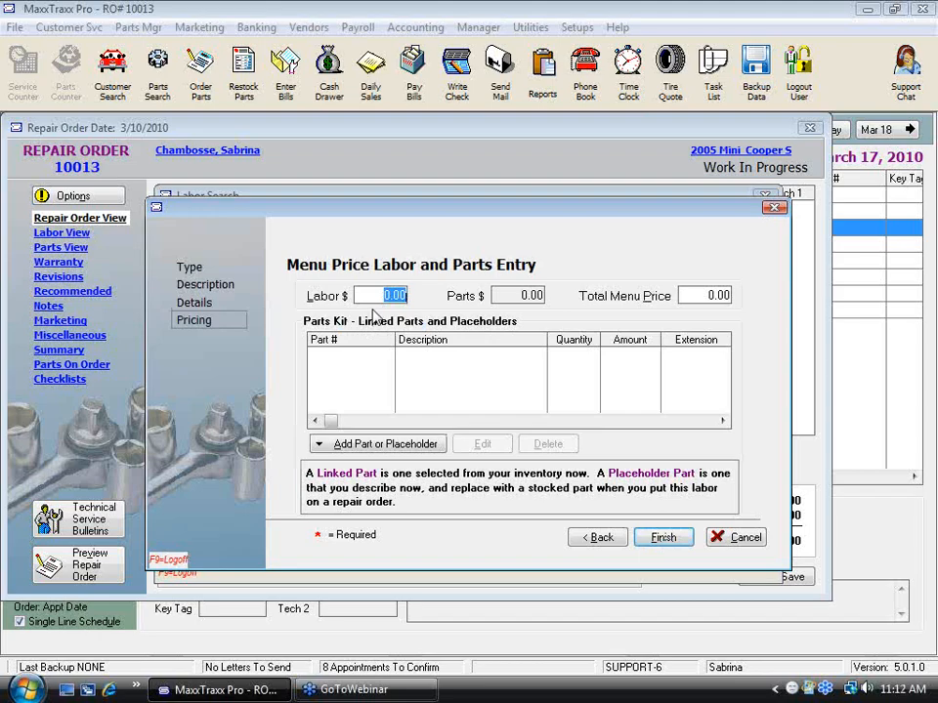
type("8.2")
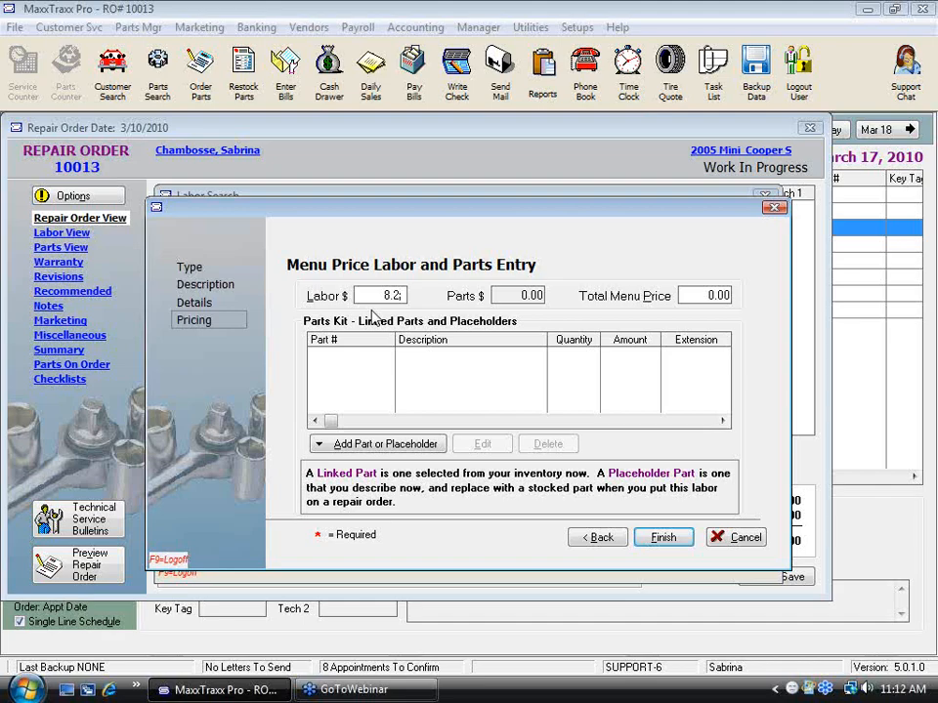
key("Tab")
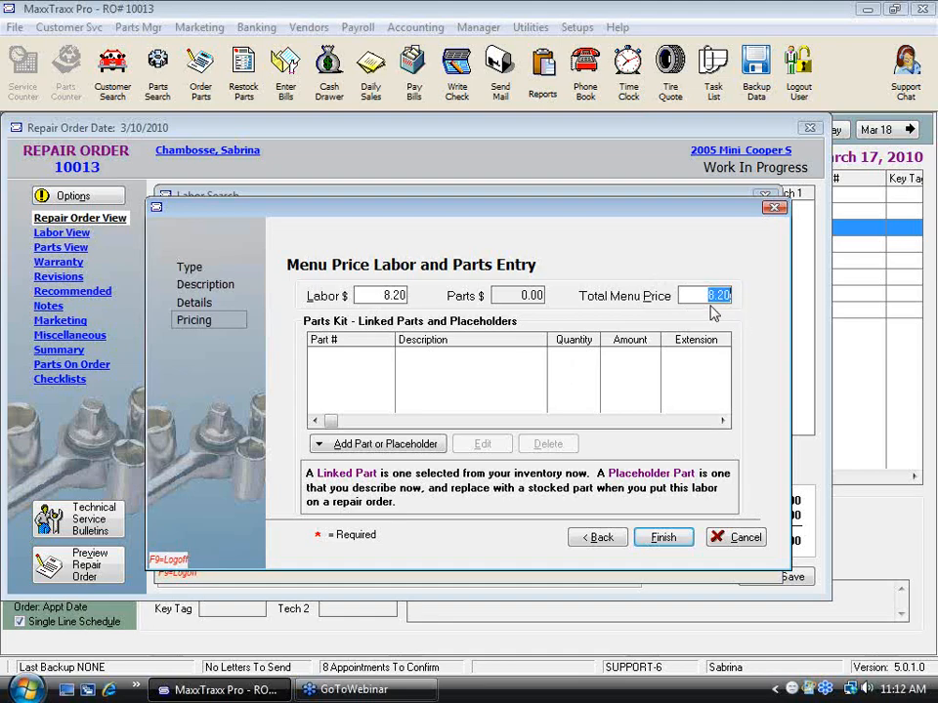
Step: Add the stocked part 10W30 Engine Oil to the labor's parts kit with a quantity of 5
left_click(372, 445)
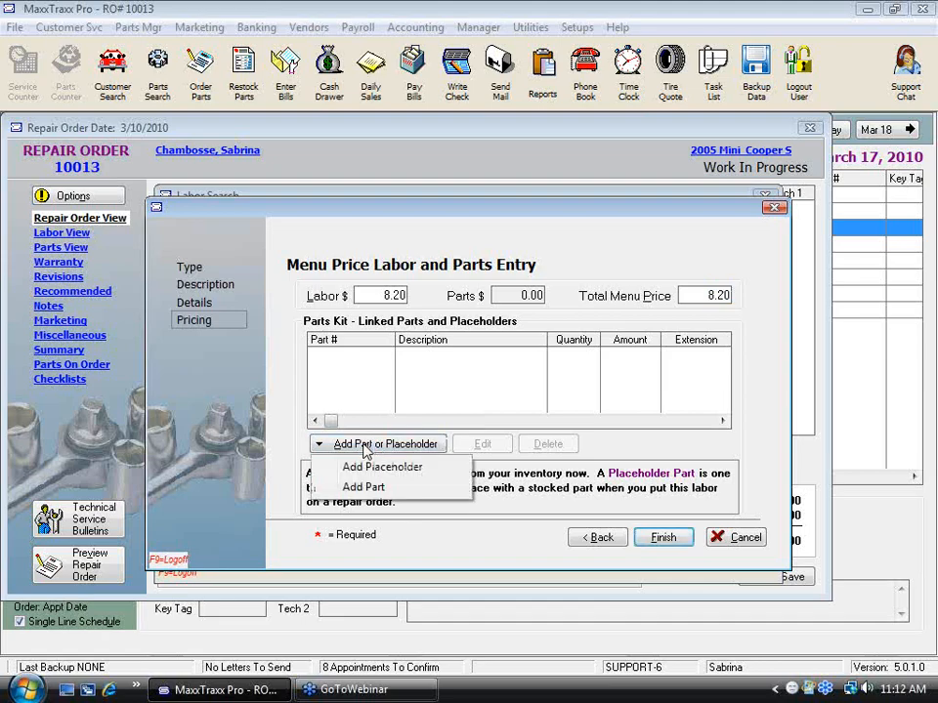
left_click(388, 491)
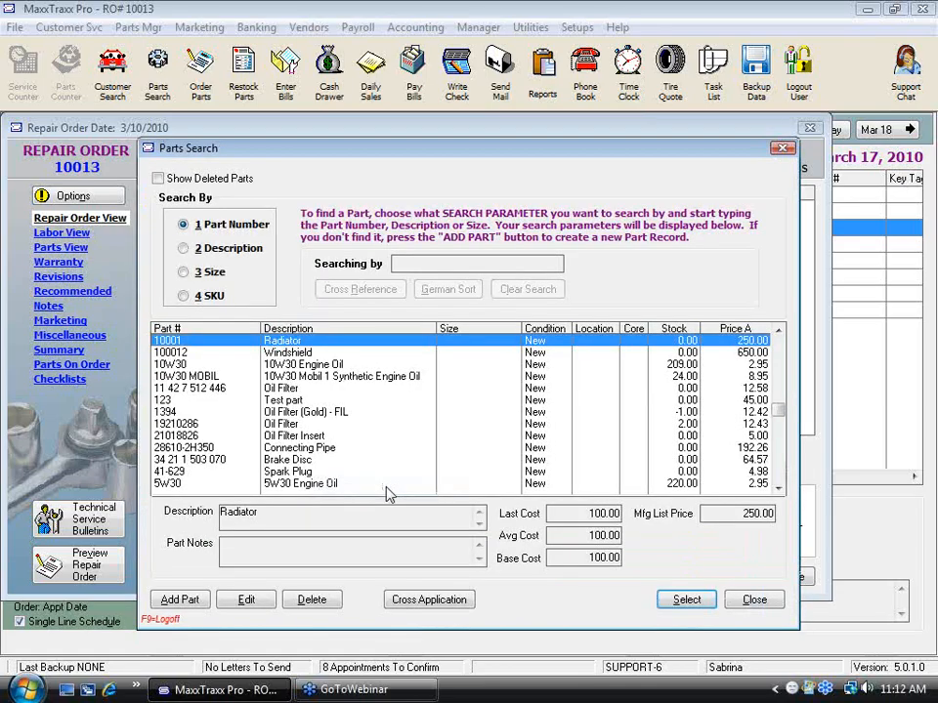
left_click(332, 364)
left_click(687, 600)
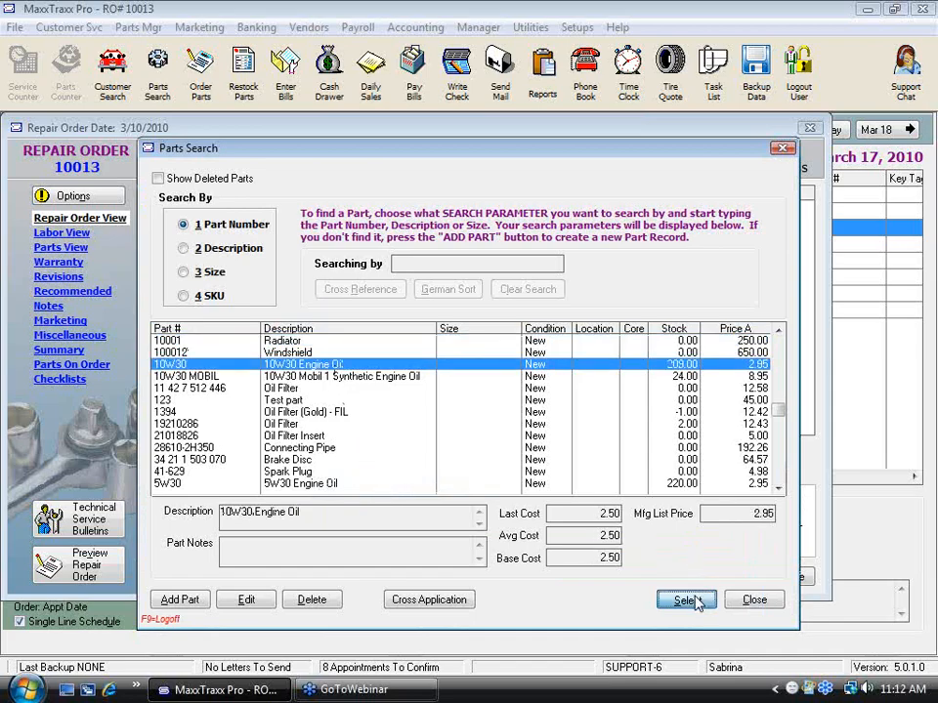
type("5")
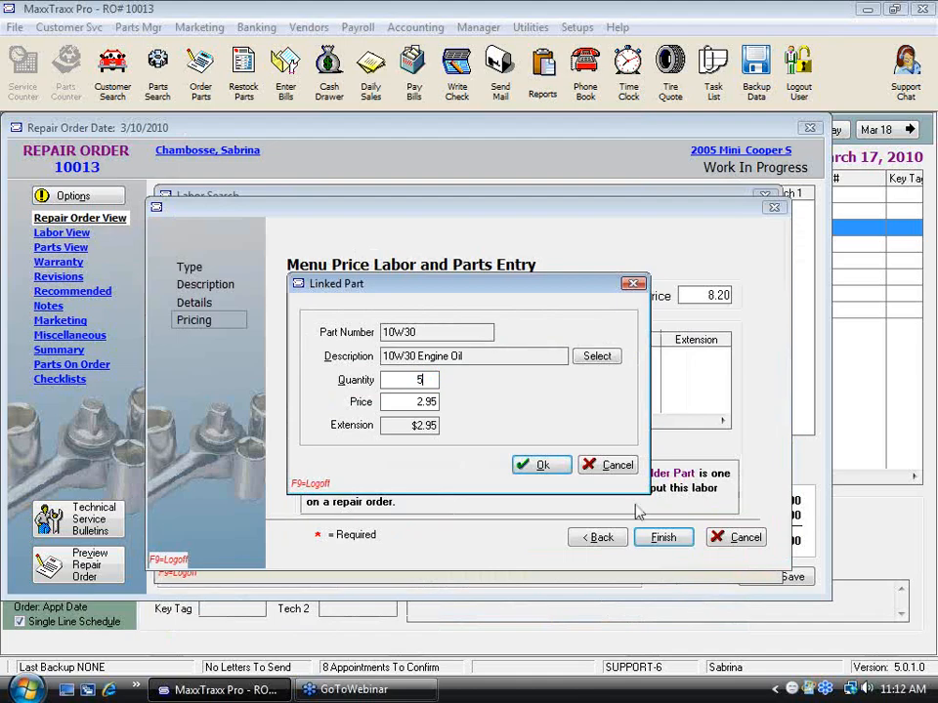
left_click(555, 469)
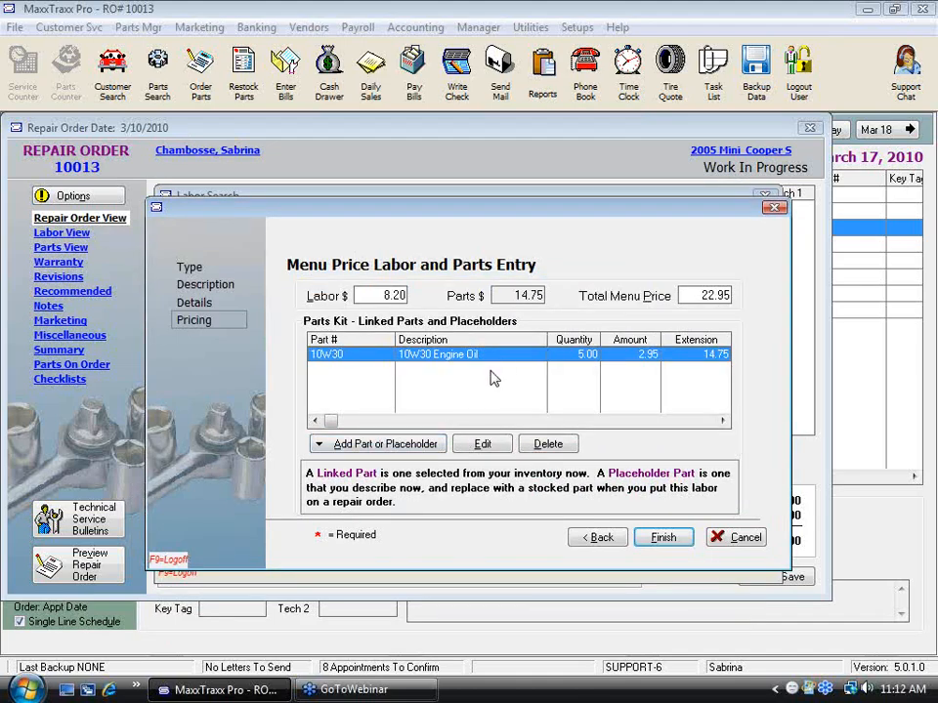
Step: Add an "Oil Filter" placeholder priced at $5.00 to the parts kit and finish creating the labor
left_click(384, 445)
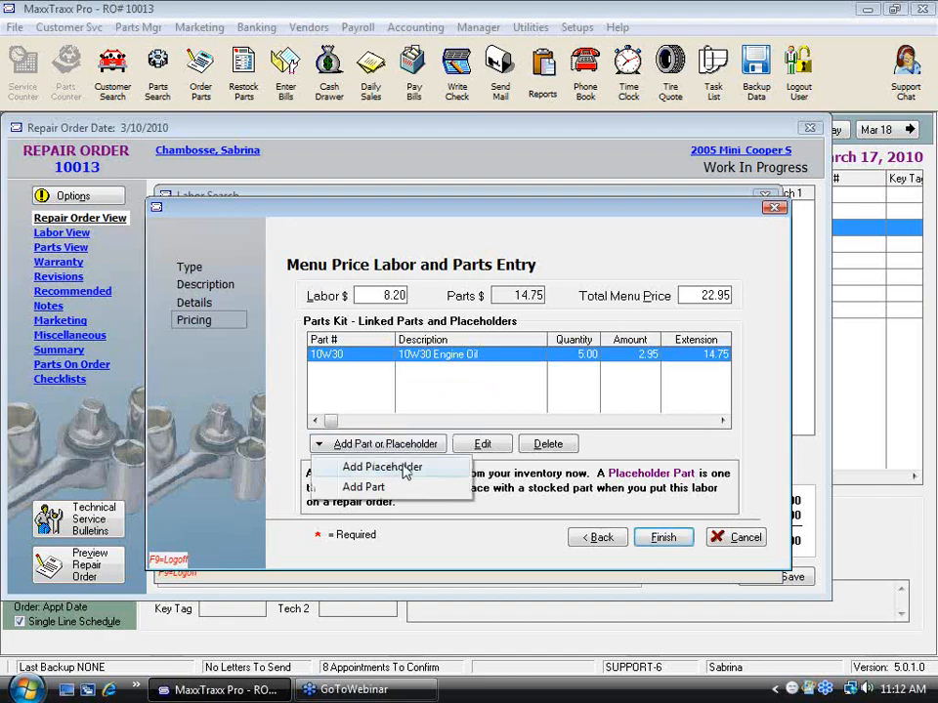
left_click(405, 469)
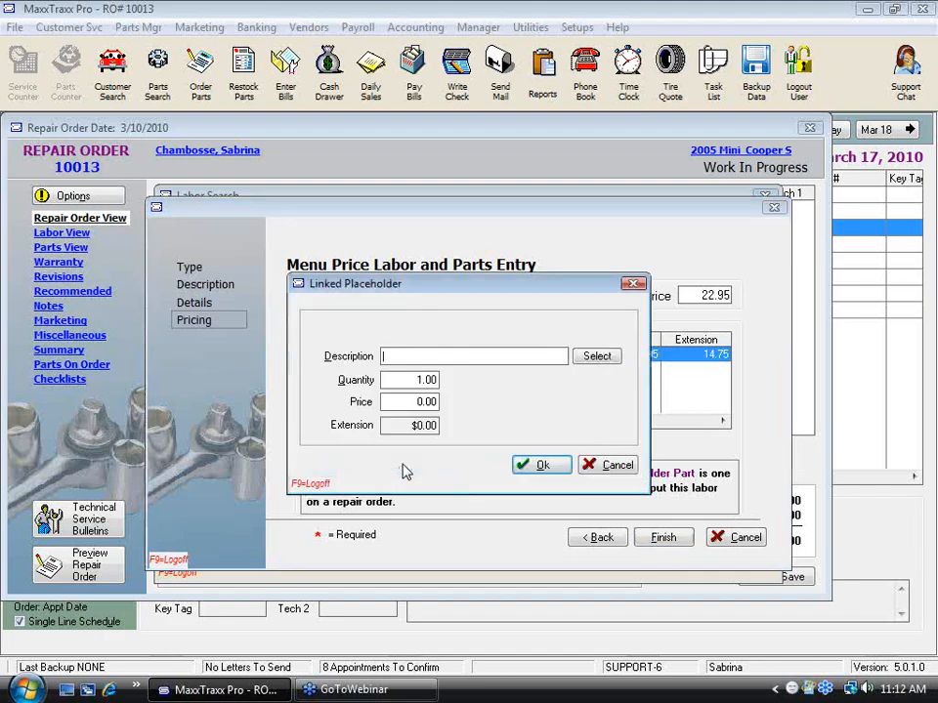
type("Oil Filter")
left_click_drag(400, 402, 660, 415)
type("5")
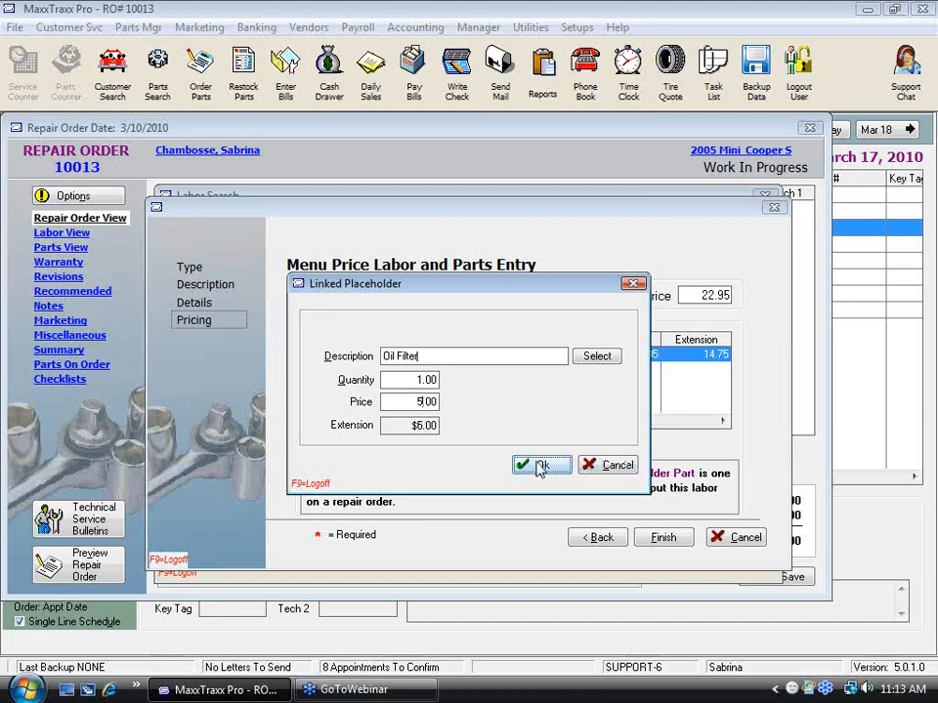
left_click(540, 466)
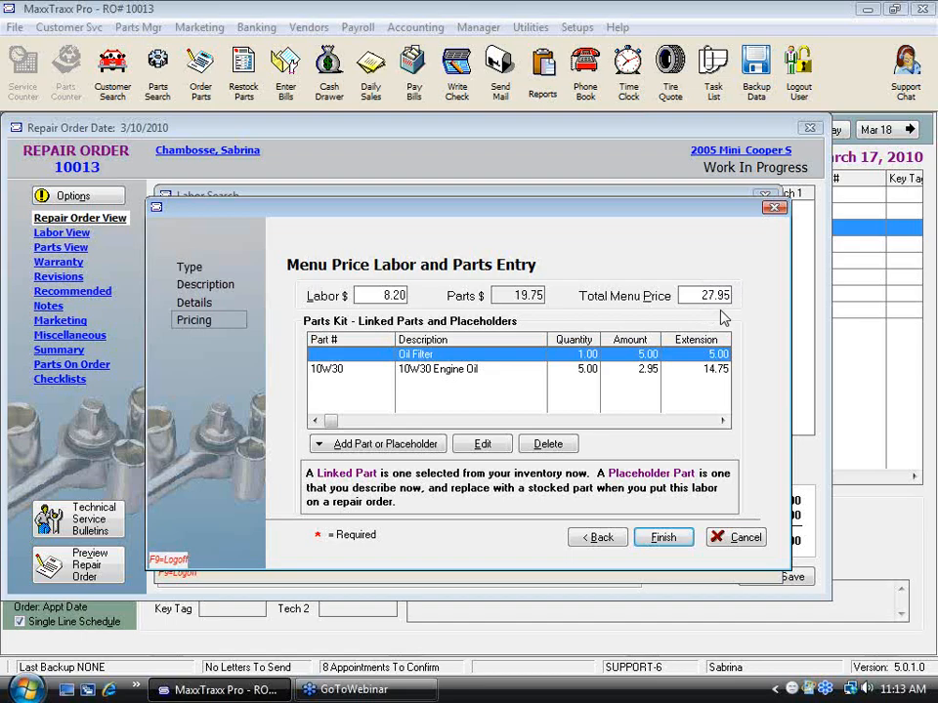
left_click(663, 539)
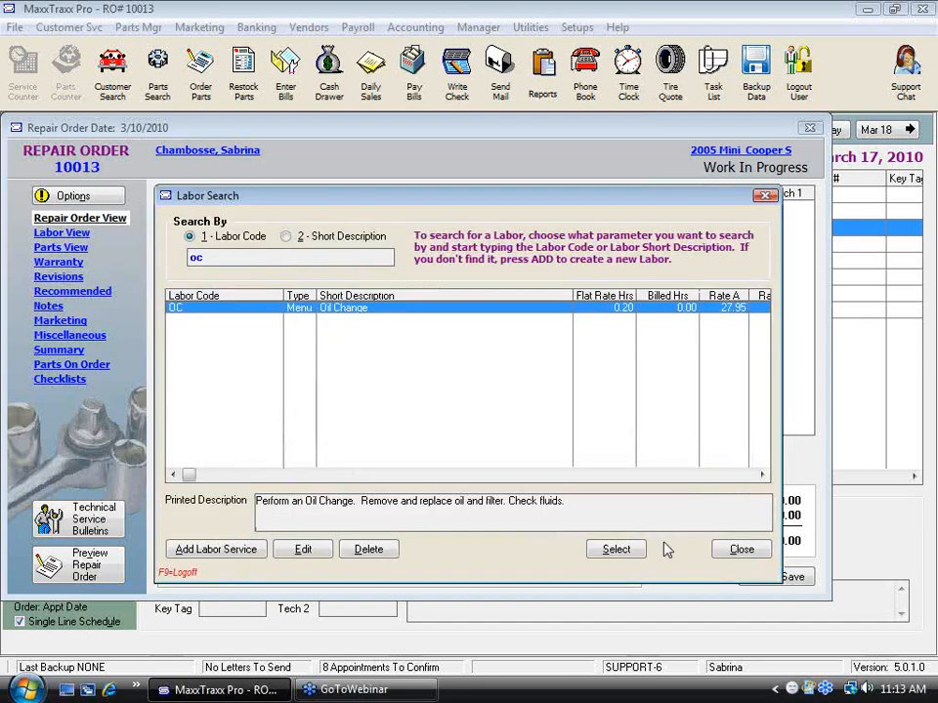
Step: Edit the OC labor record and set its Haz. Materials user charge to 2.00
left_click(325, 555)
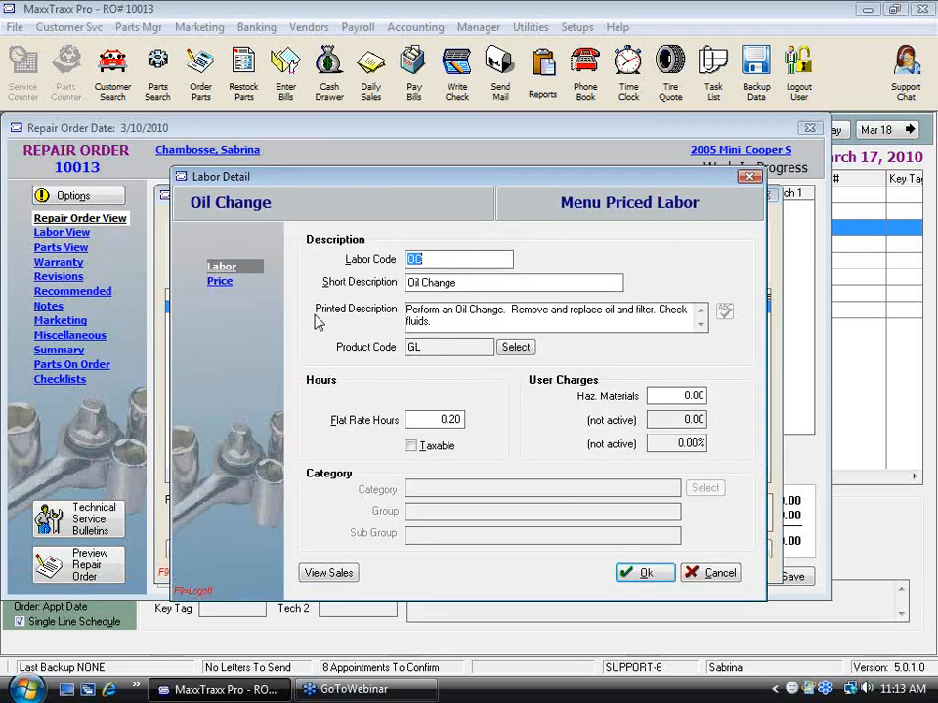
left_click(656, 396)
double_click(656, 395)
type("2")
key("Tab")
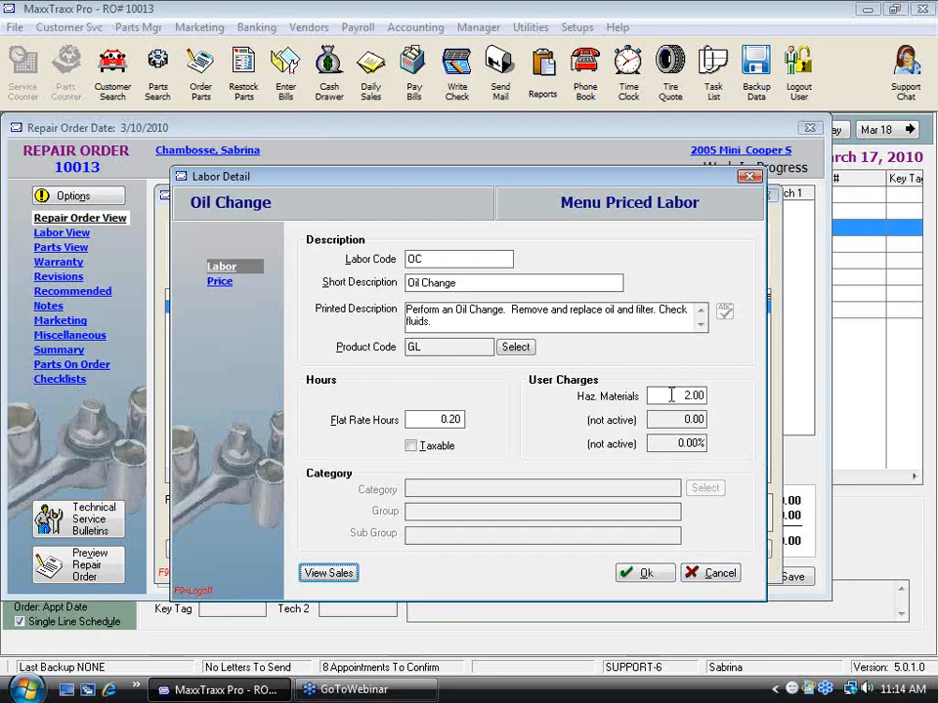
left_click(667, 577)
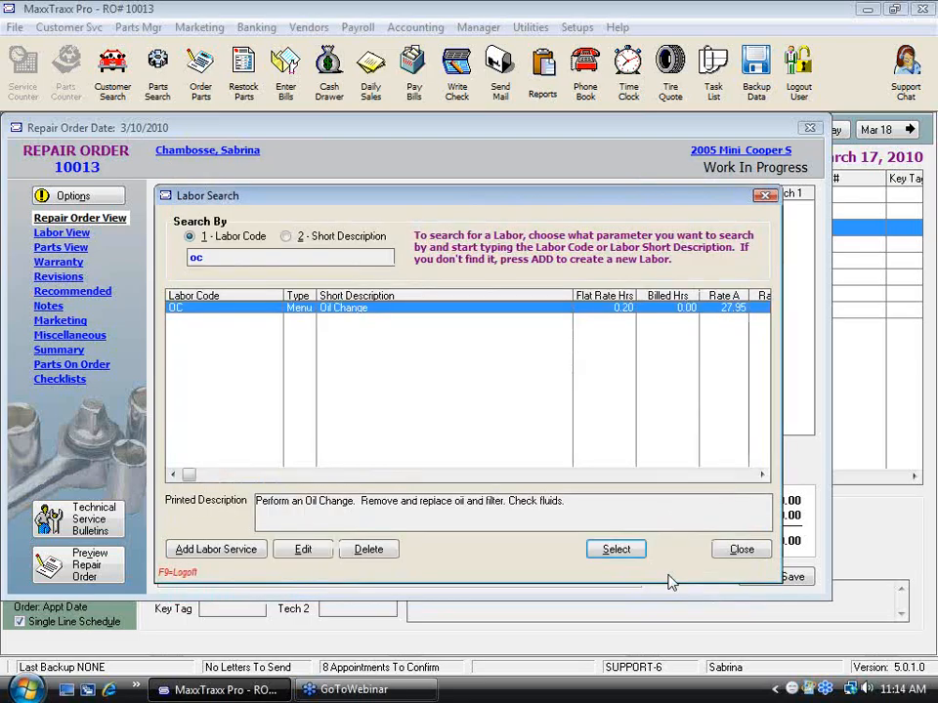
Step: Add the OC Oil Change labor to the repair order and accept its sales details
left_click(630, 549)
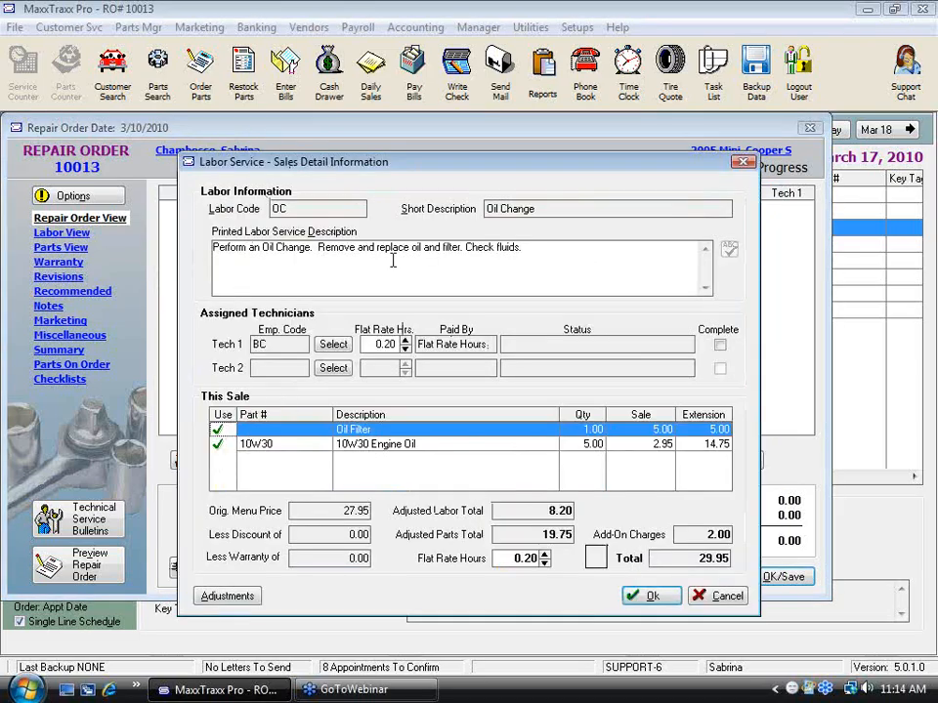
left_click_drag(532, 246, 162, 165)
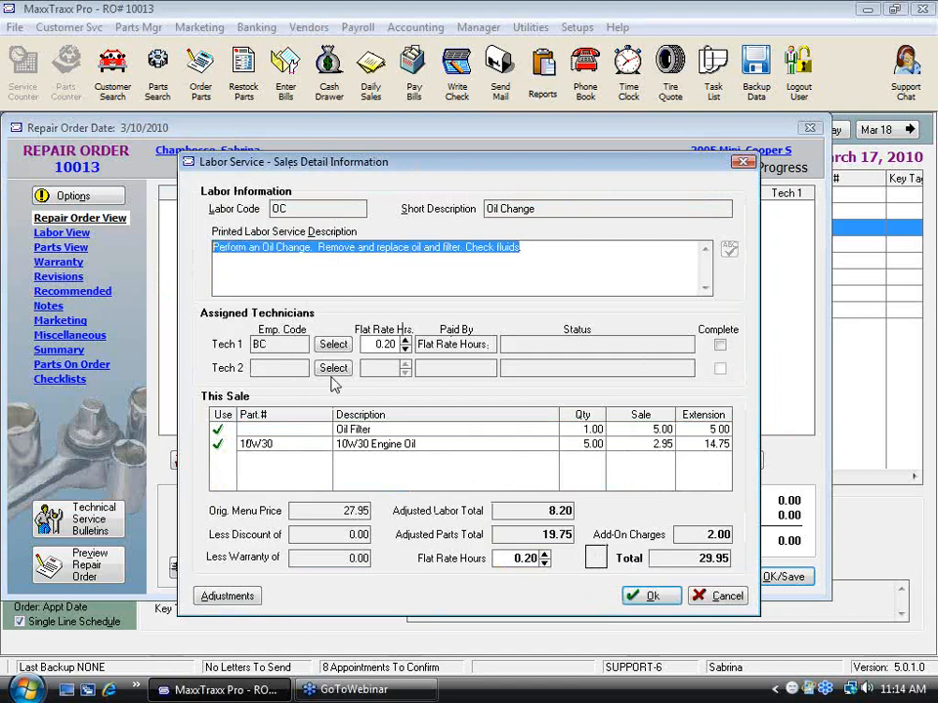
left_click(381, 344)
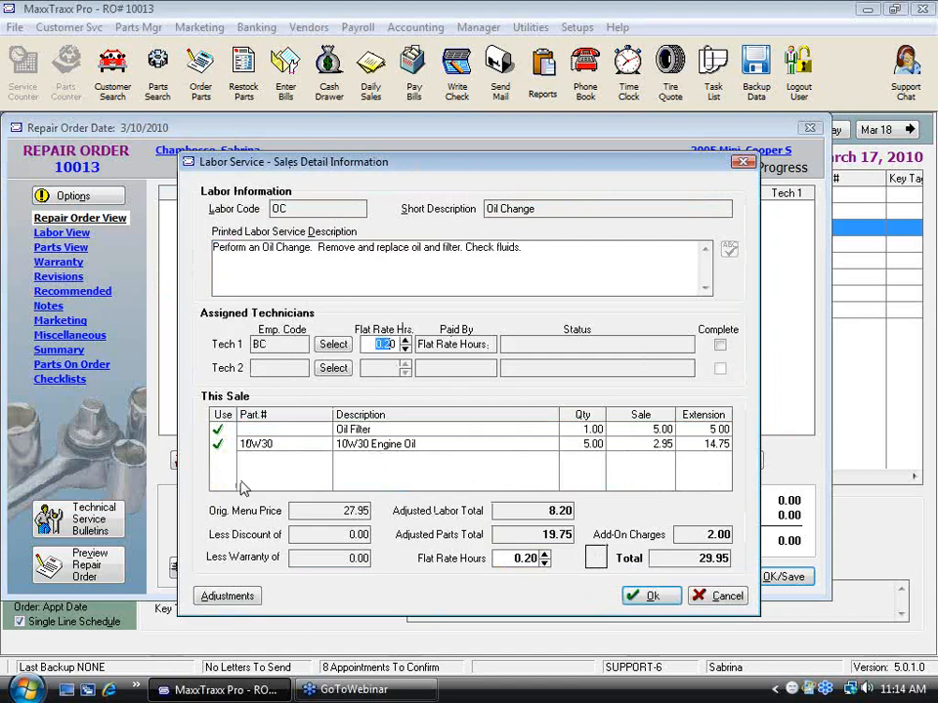
left_click(665, 605)
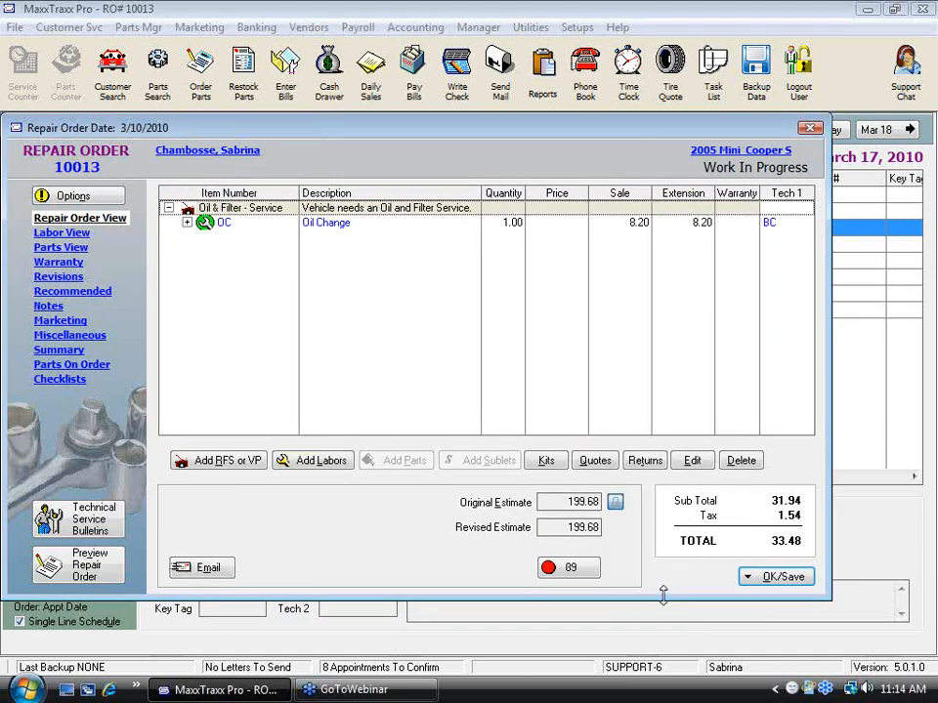
Step: Expand the parts under the Oil Change labor and review the Tech Services charge in the repair order's summary
double_click(230, 224)
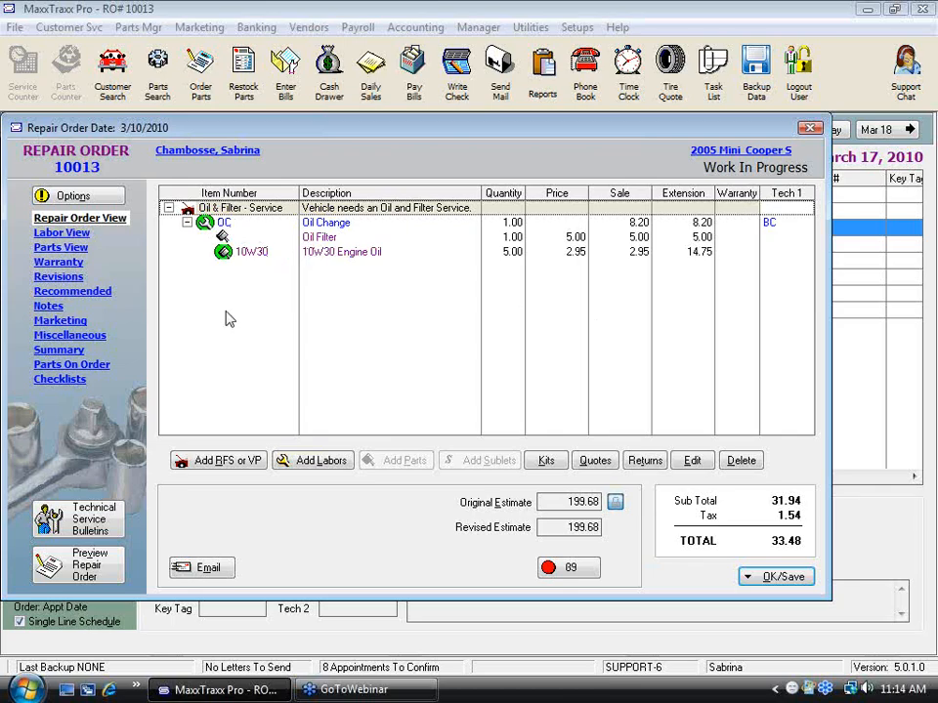
left_click(59, 352)
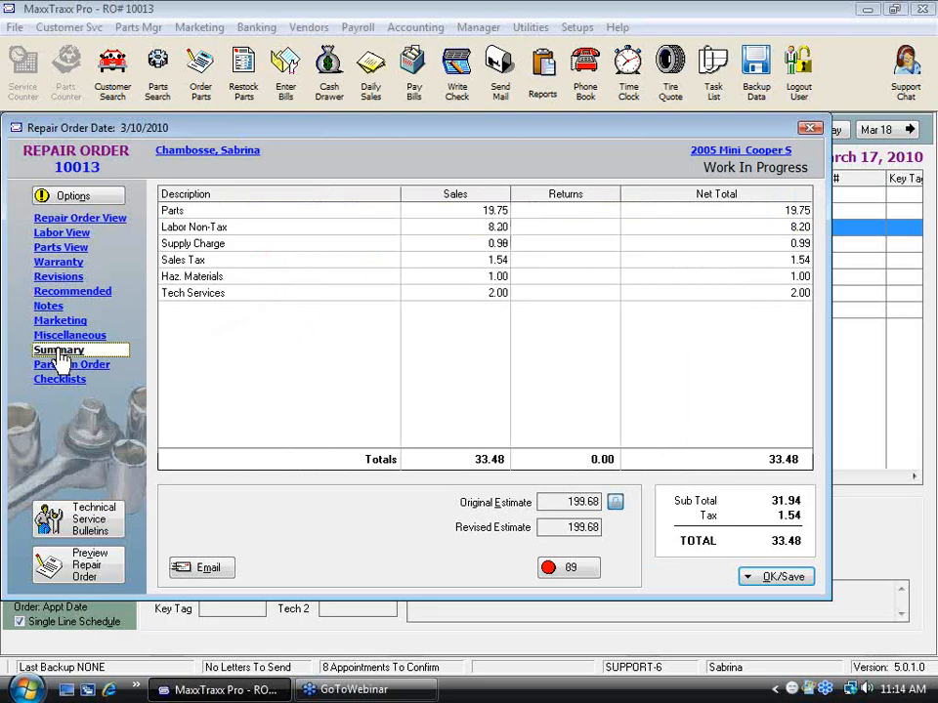
left_click(214, 298)
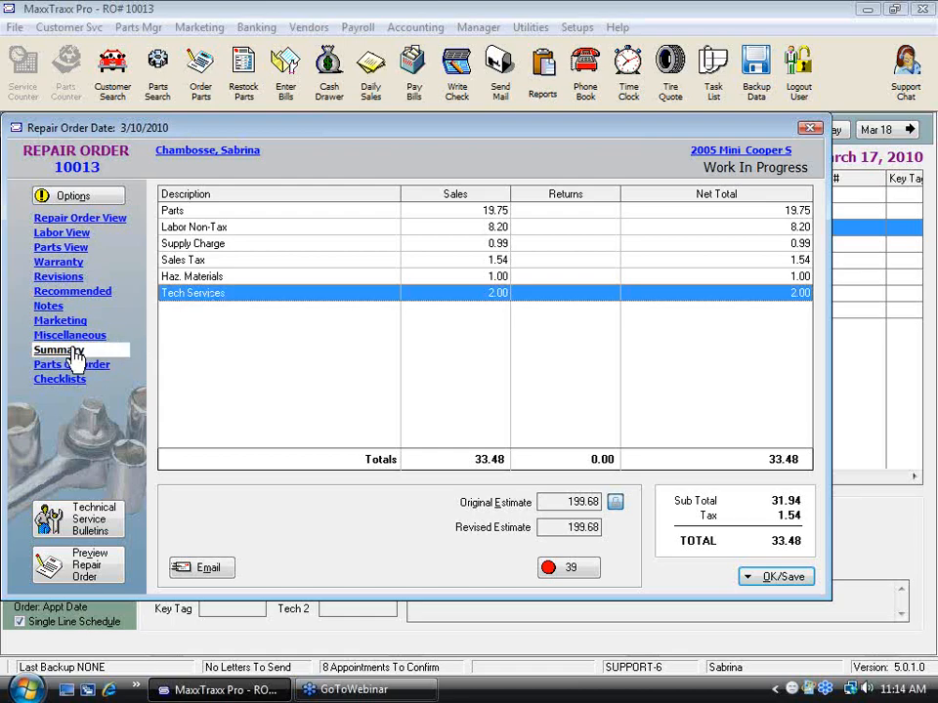
Step: Open the Oil Change labor's master record from the repair order and check its Haz. Materials user charge
left_click(88, 218)
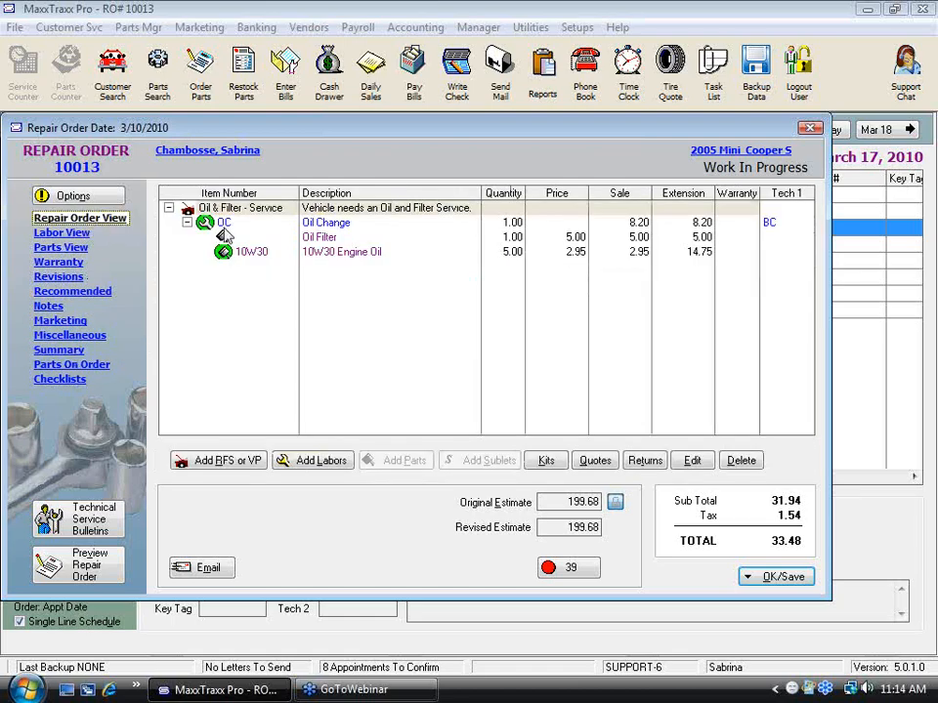
left_click(336, 227)
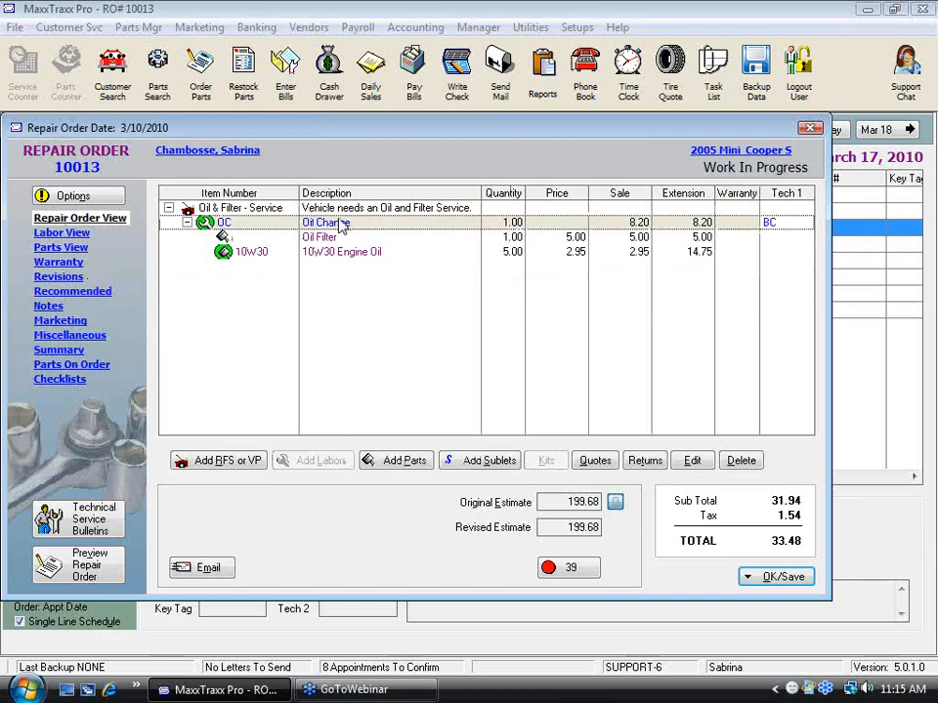
right_click(341, 228)
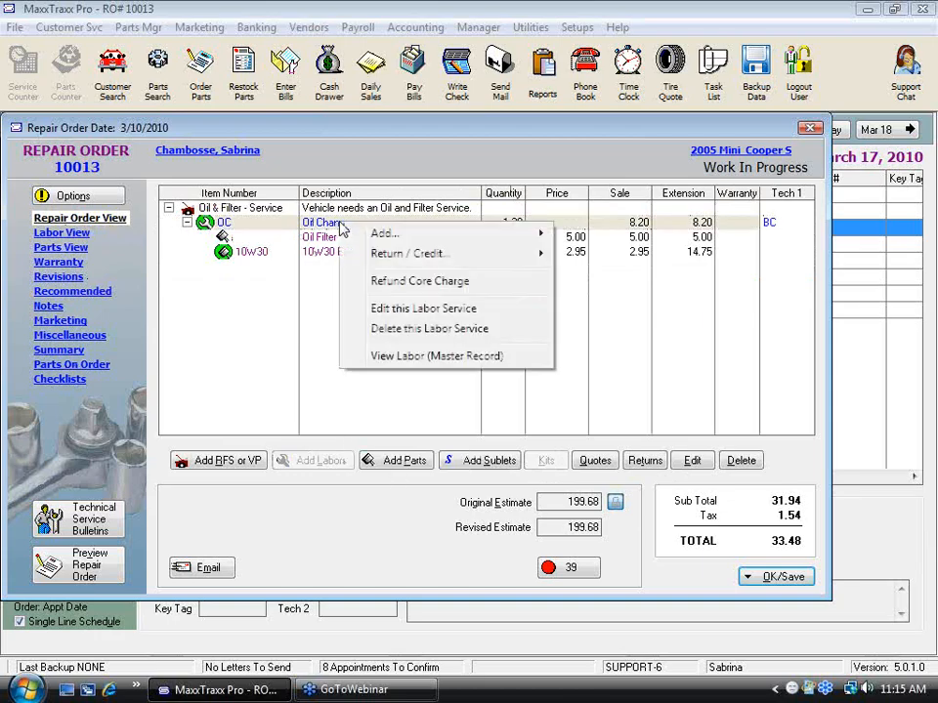
left_click(467, 358)
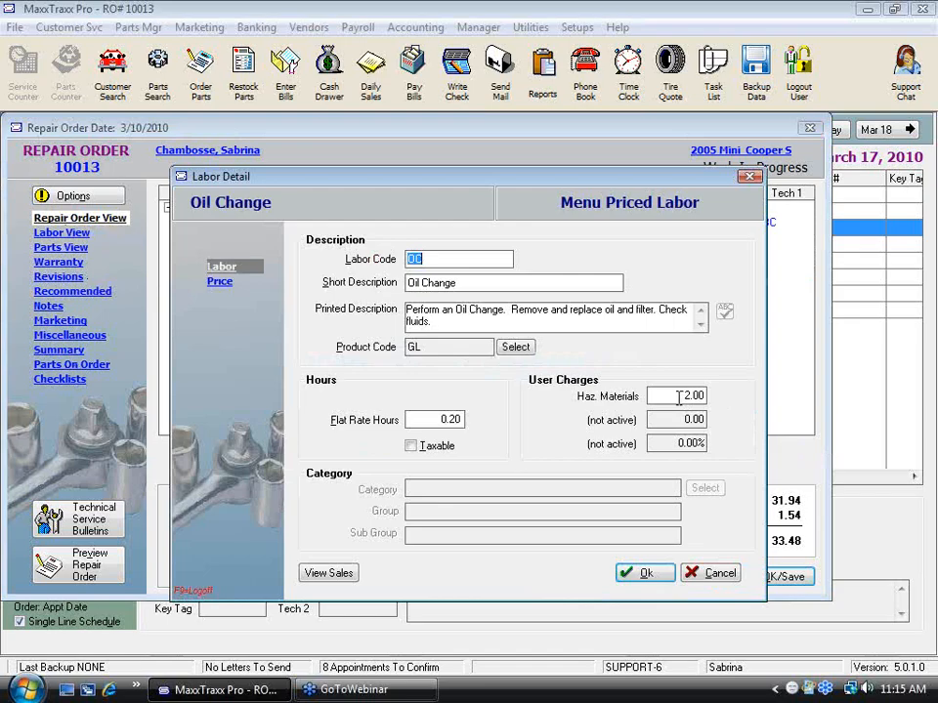
left_click(678, 399)
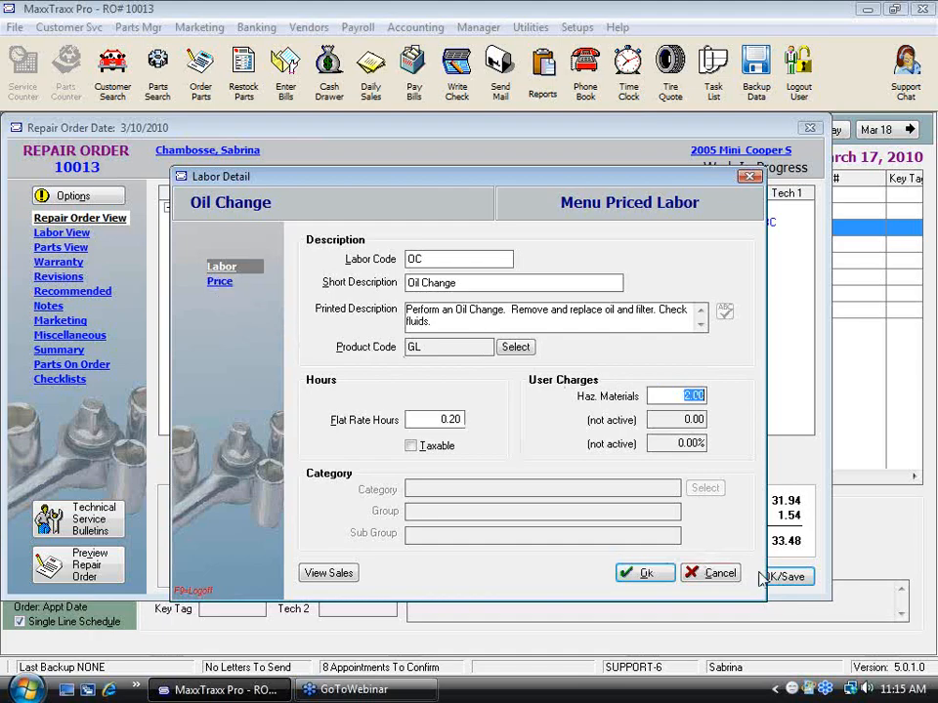
left_click(647, 572)
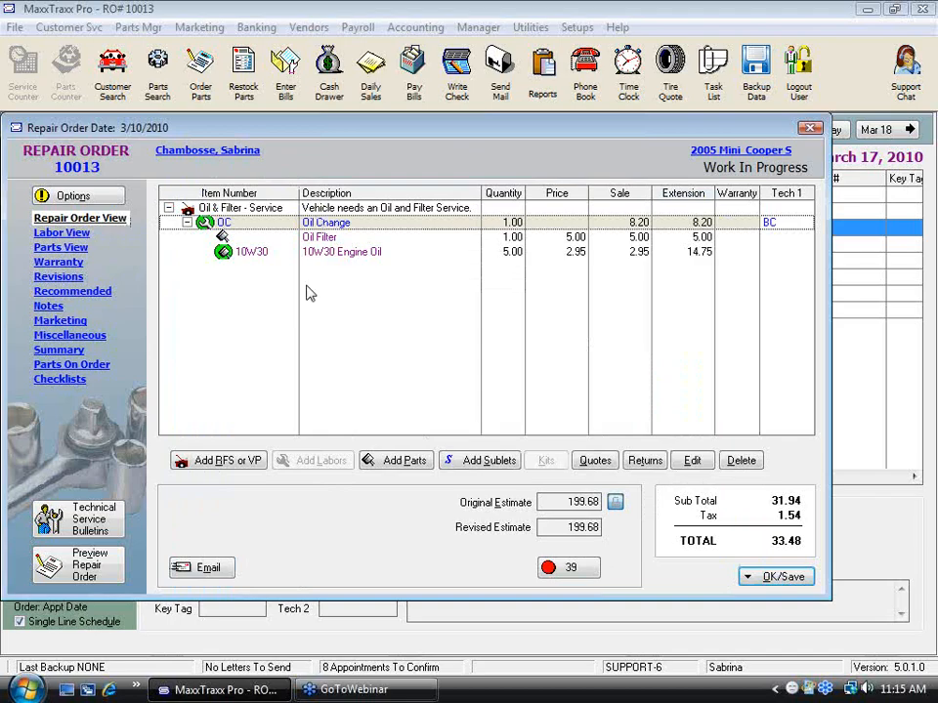
Step: Set the Haz. Materials add-on charge to 0 in the 10W30 Engine Oil part's master record and review the repair order's summary
left_click(347, 252)
right_click(347, 254)
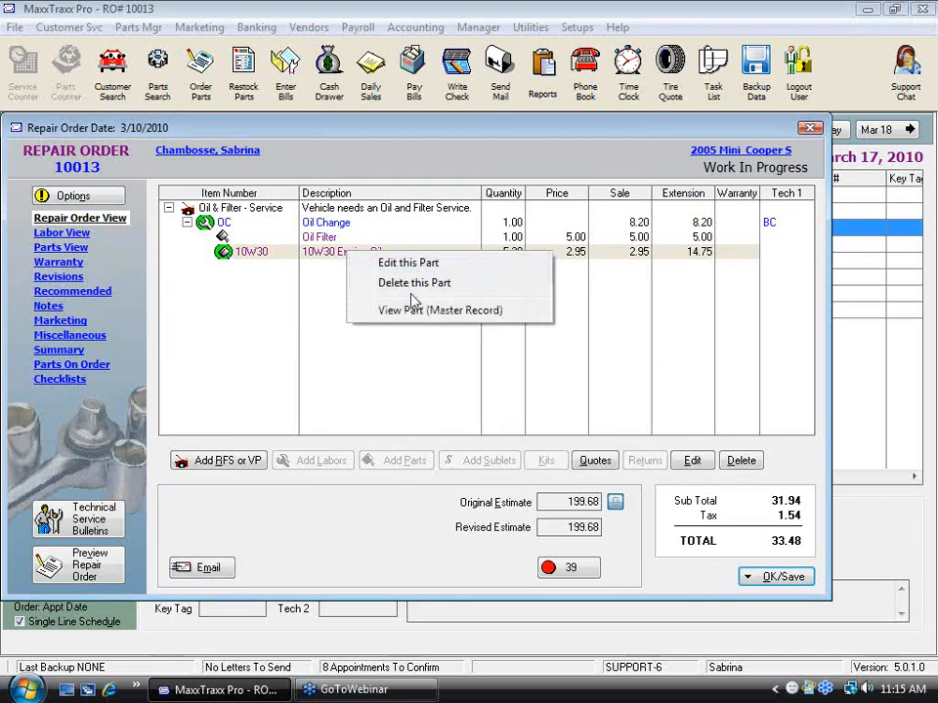
left_click(458, 316)
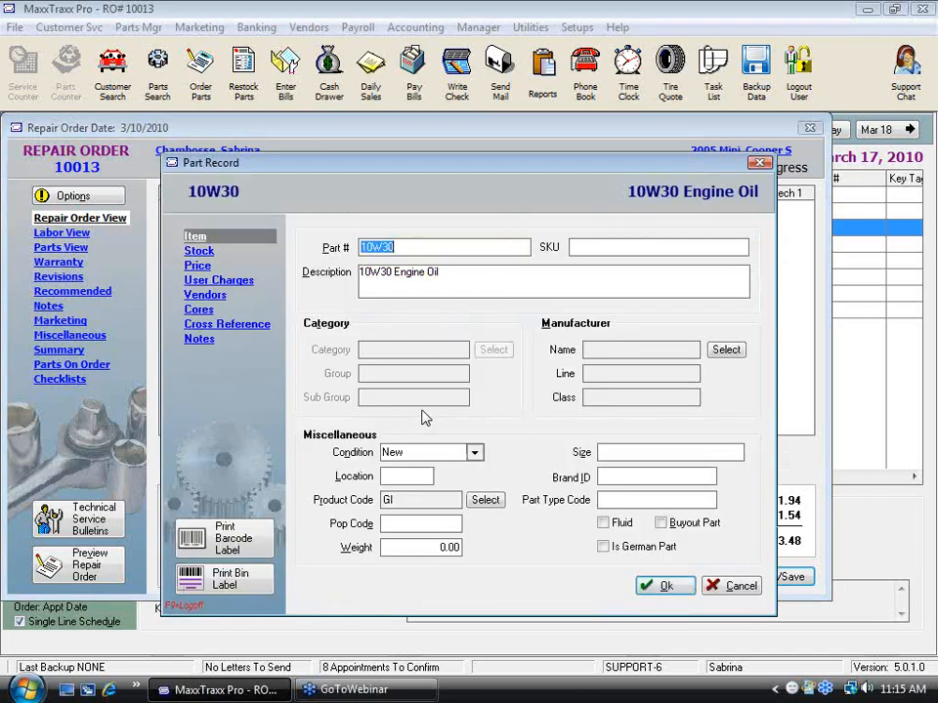
left_click(223, 283)
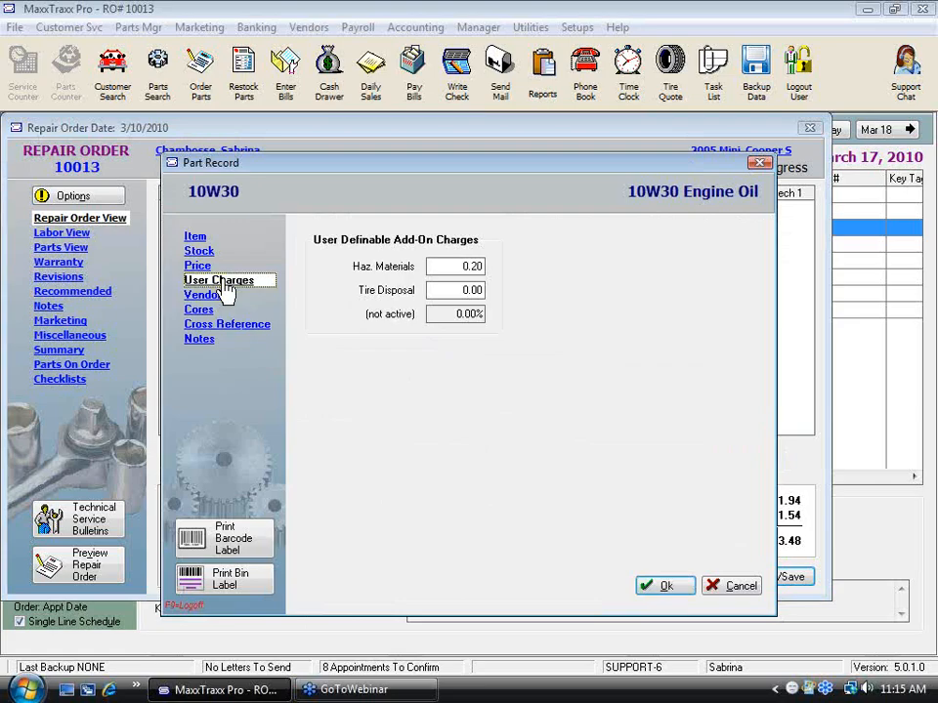
left_click(469, 262)
type("0")
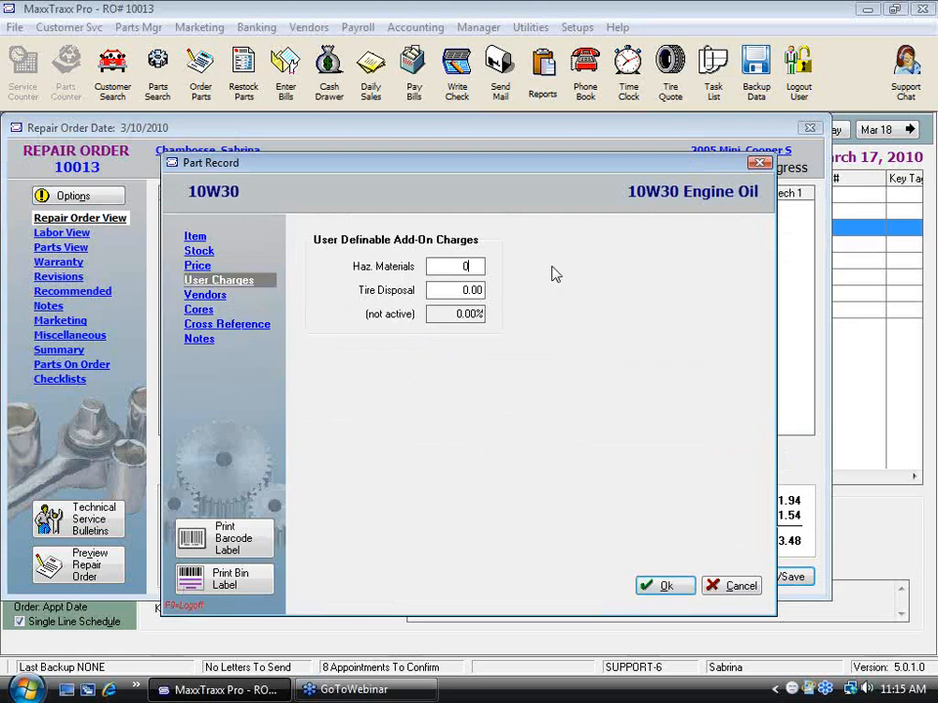
left_click(687, 590)
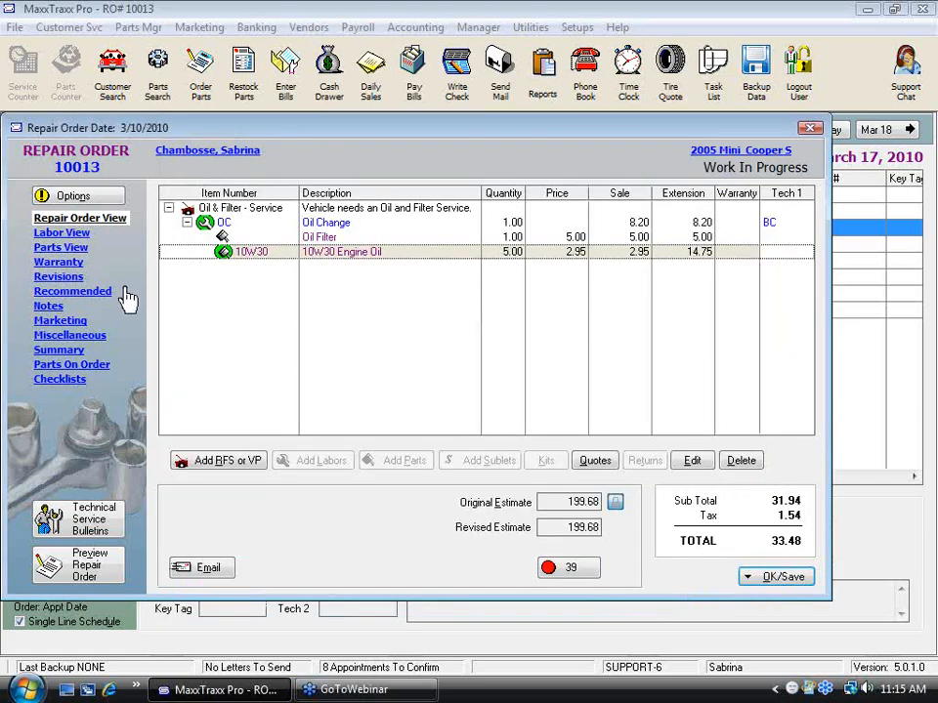
left_click(73, 351)
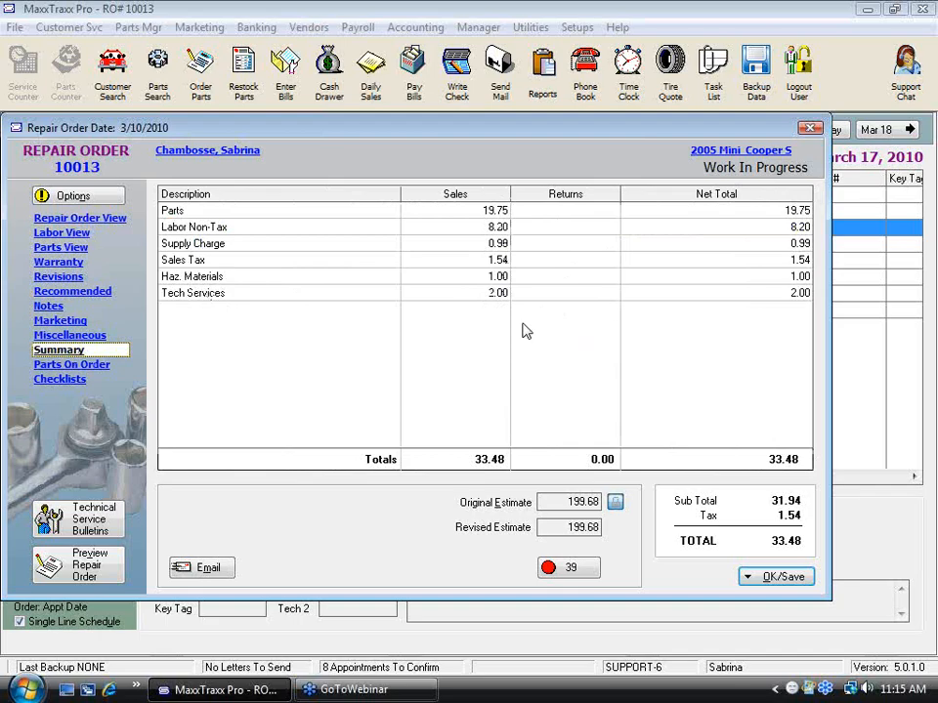
Step: Replace the Oil Filter placeholder with inventory part 1394, Oil Filter (Gold) - FIL, keeping the placeholder price, and save the repair order
left_click(116, 221)
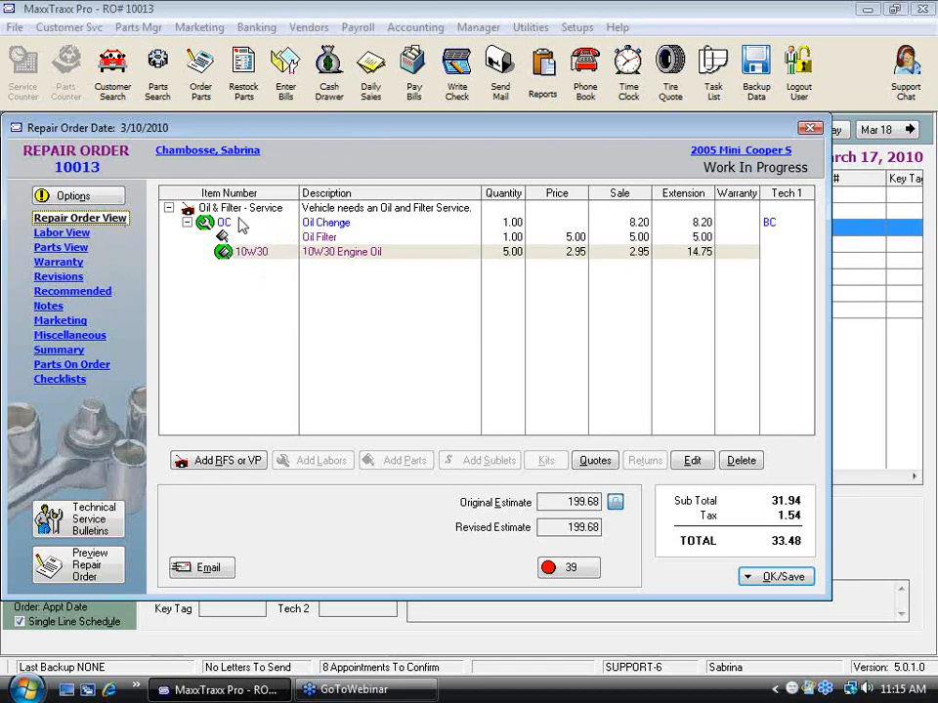
right_click(331, 240)
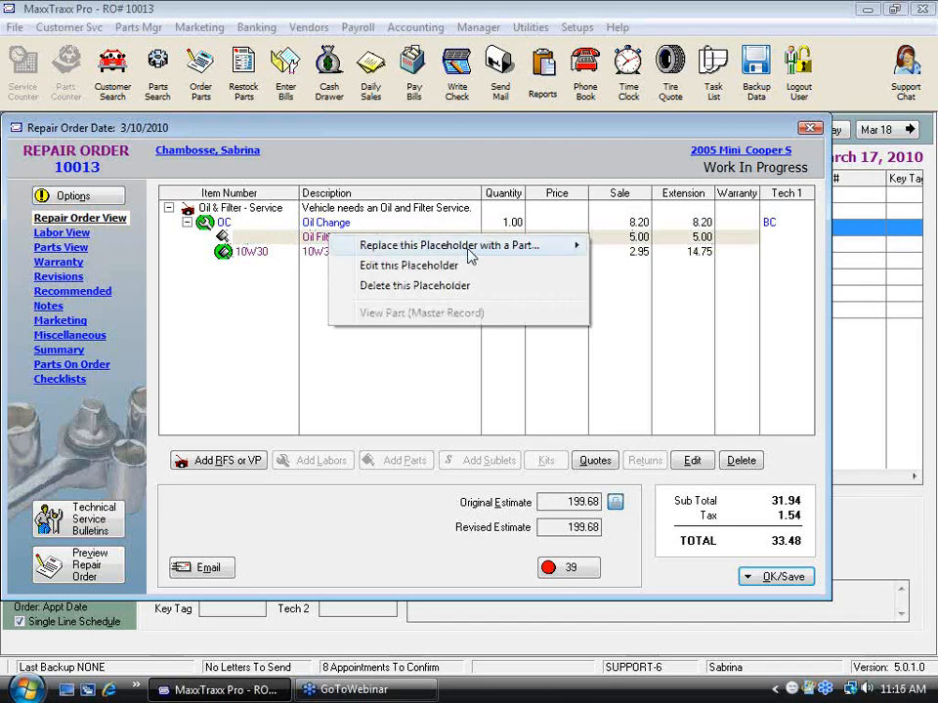
mouse_move(485, 253)
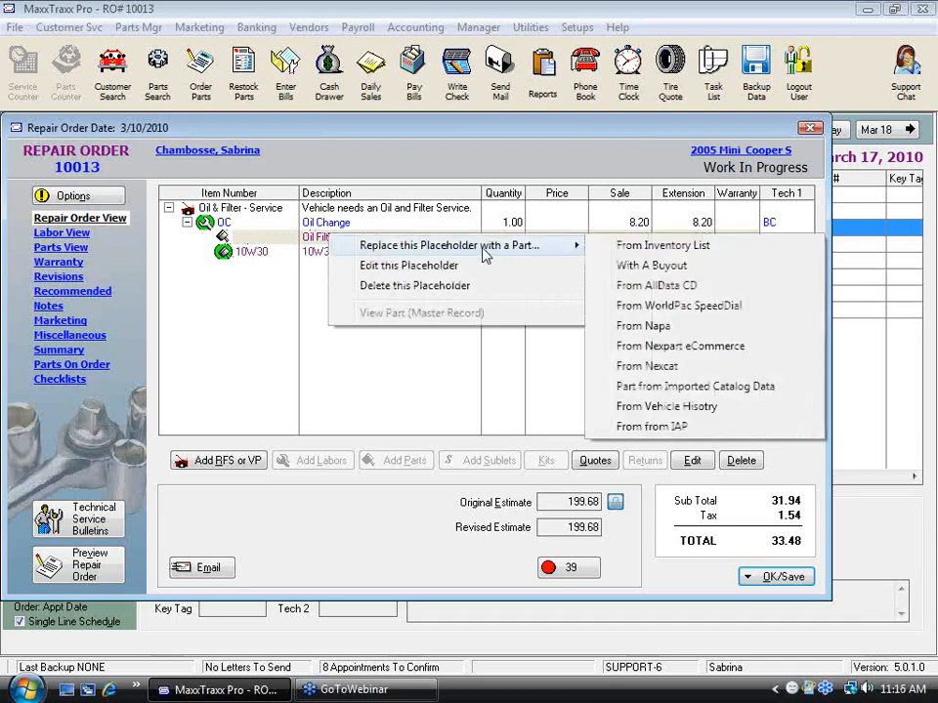
left_click(671, 249)
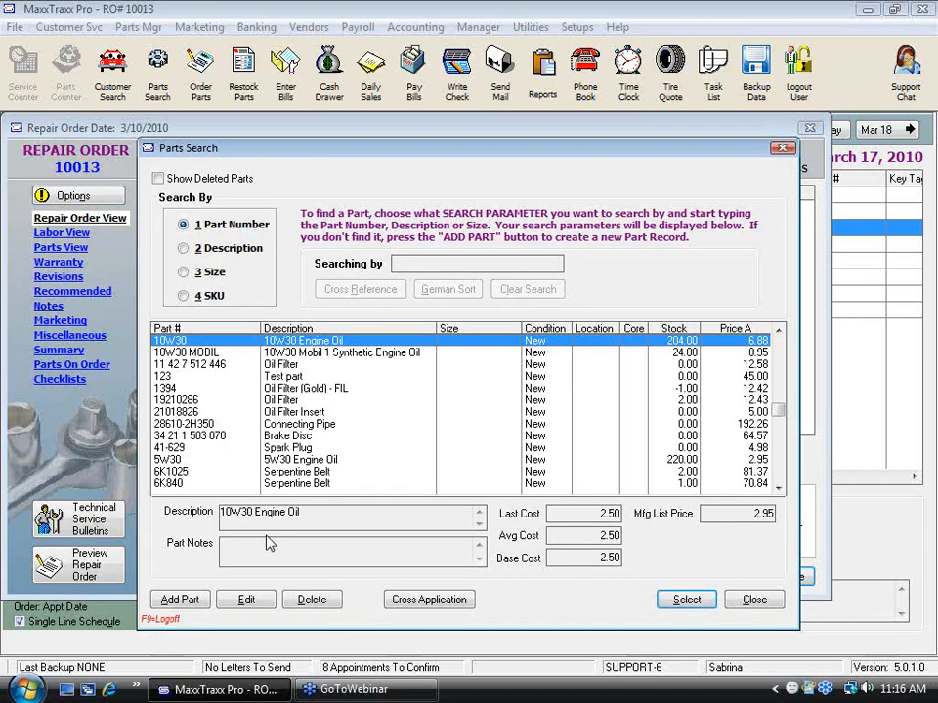
left_click(325, 388)
left_click(688, 601)
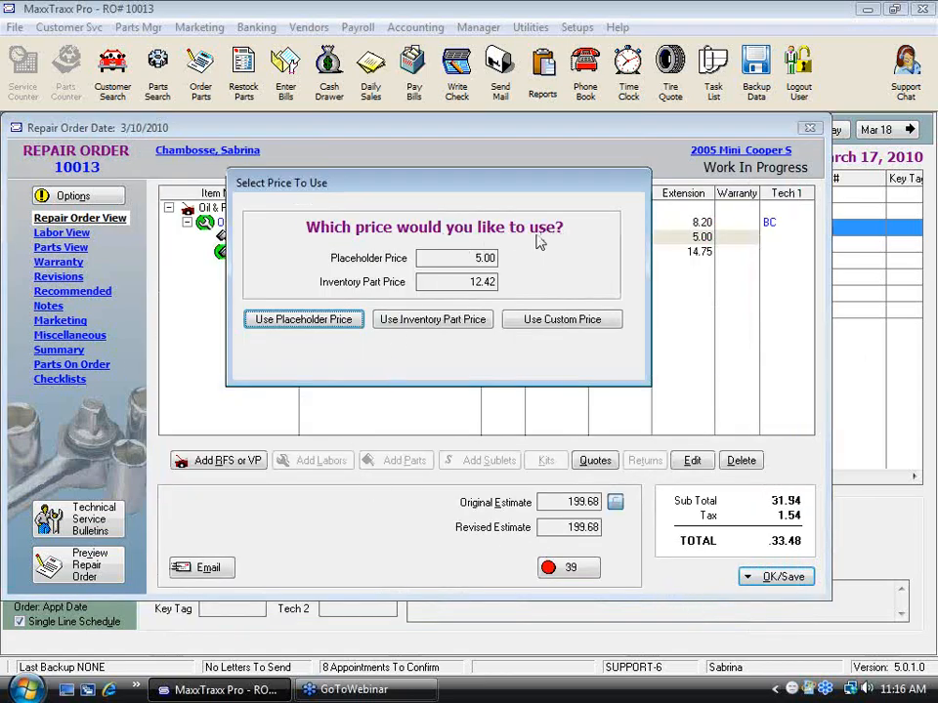
left_click(334, 330)
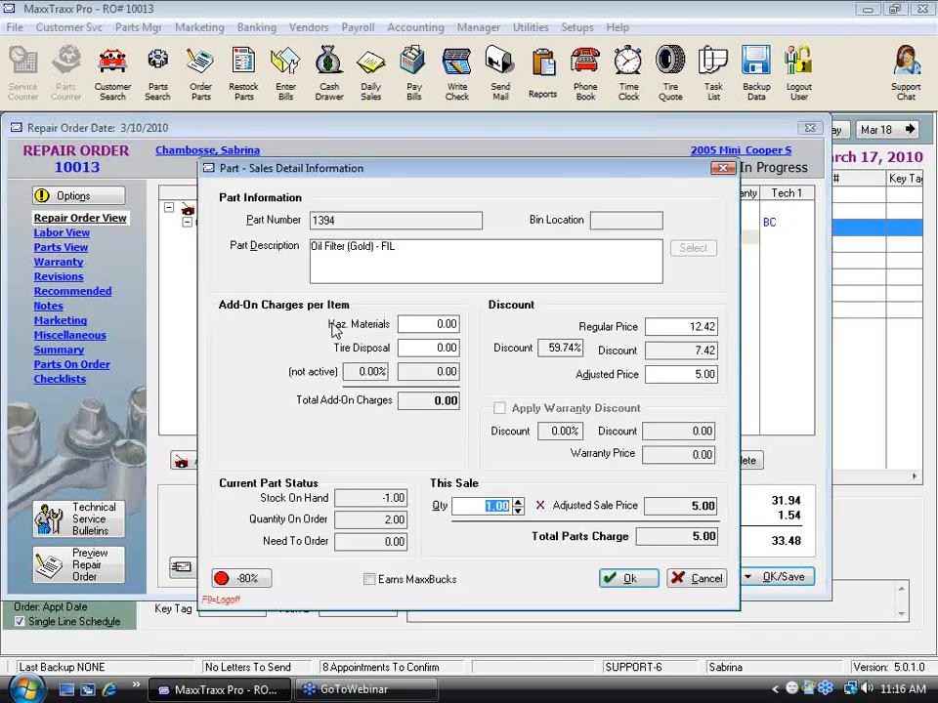
left_click(628, 579)
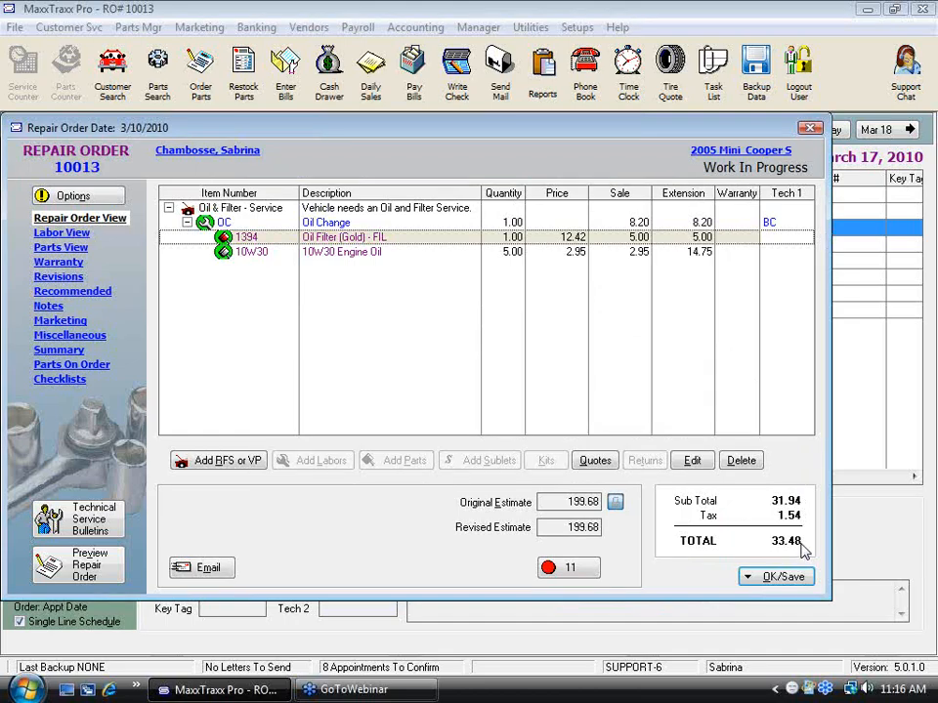
left_click(781, 582)
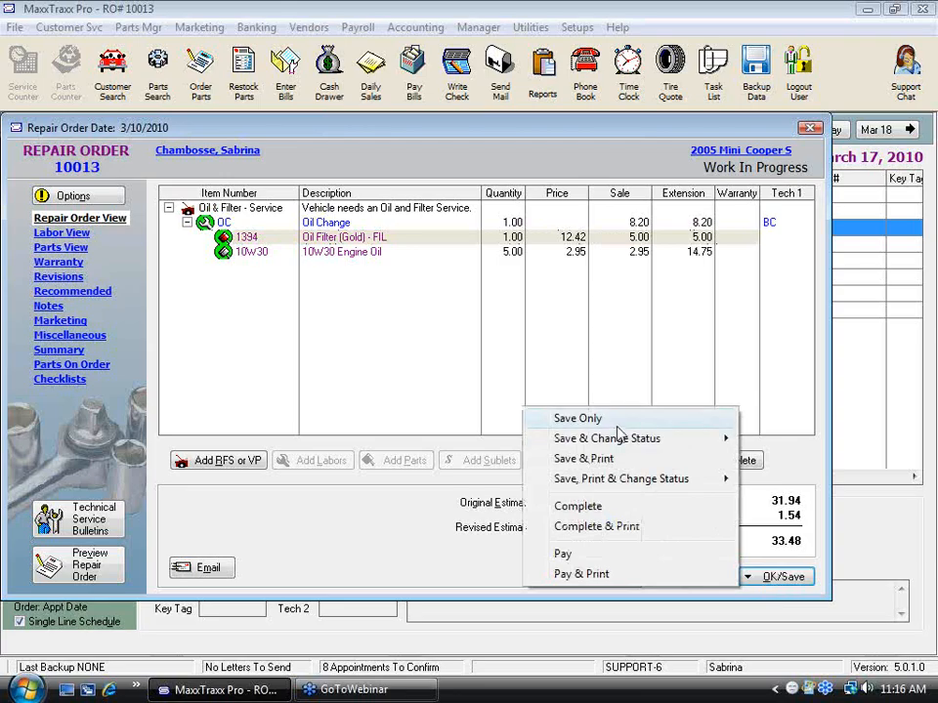
left_click(586, 418)
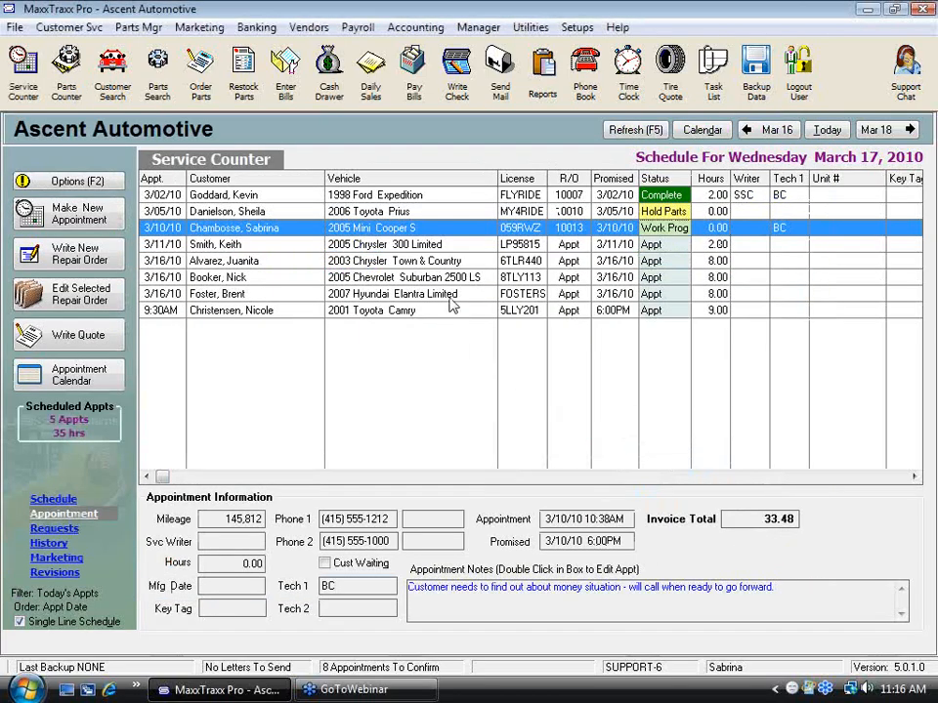
double_click(363, 231)
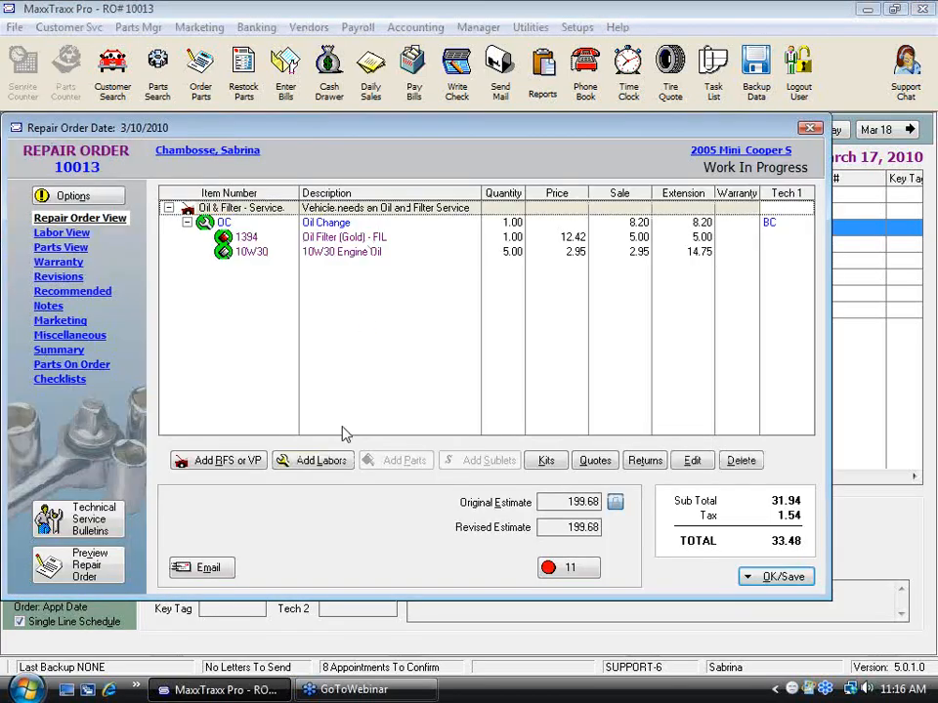
left_click(319, 466)
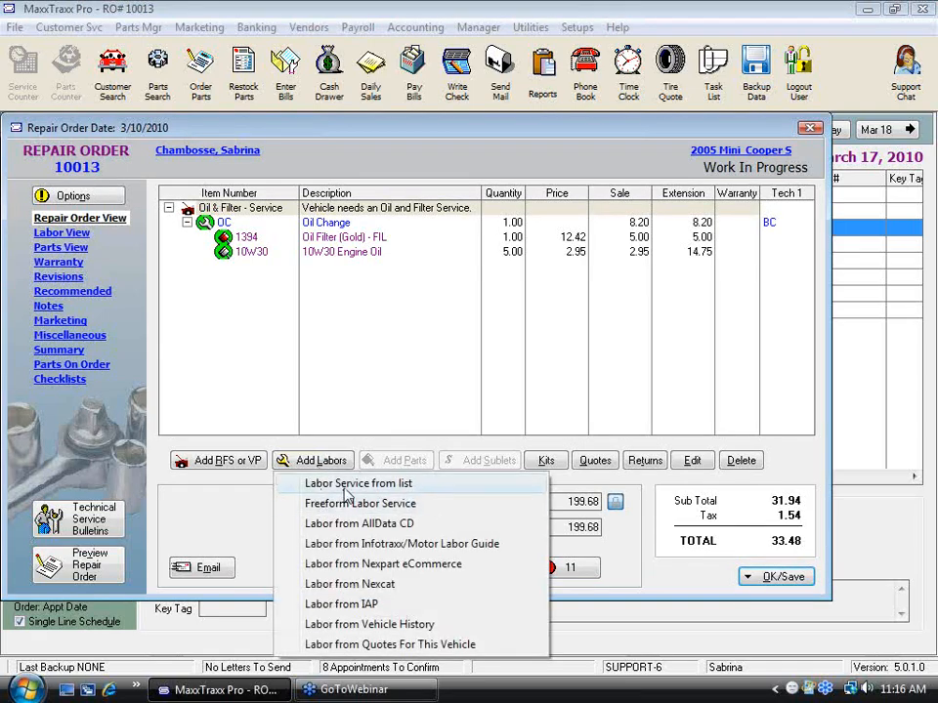
left_click(345, 489)
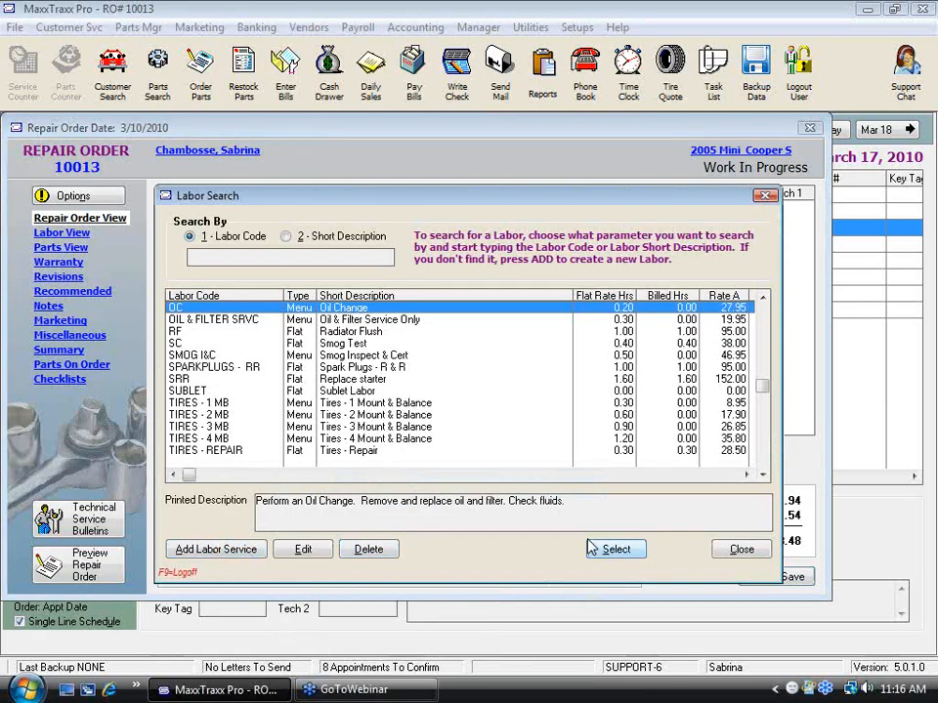
left_click(759, 554)
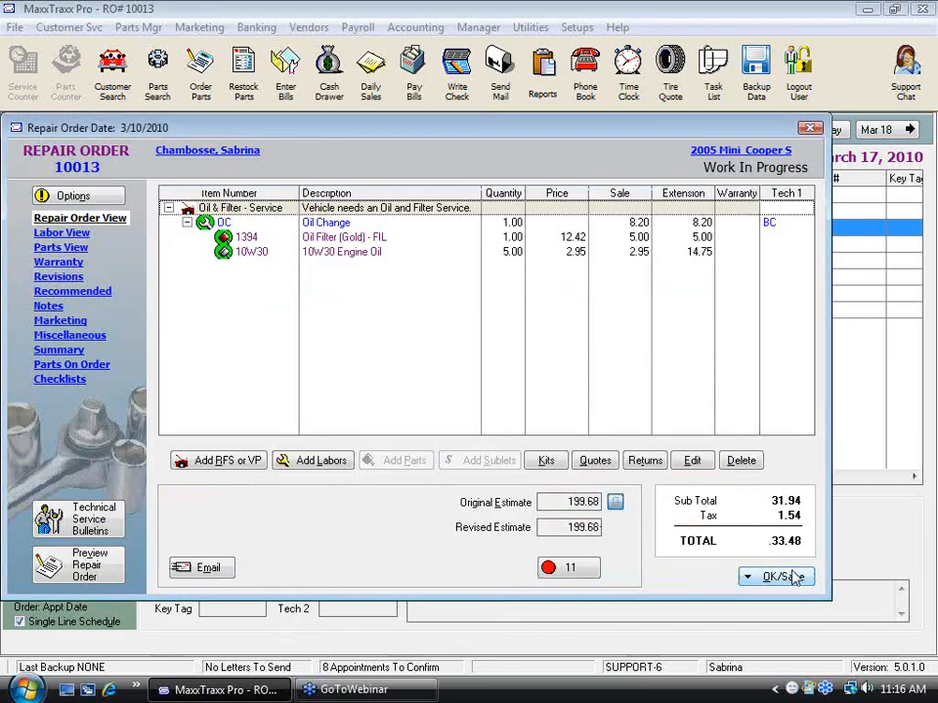
left_click(786, 576)
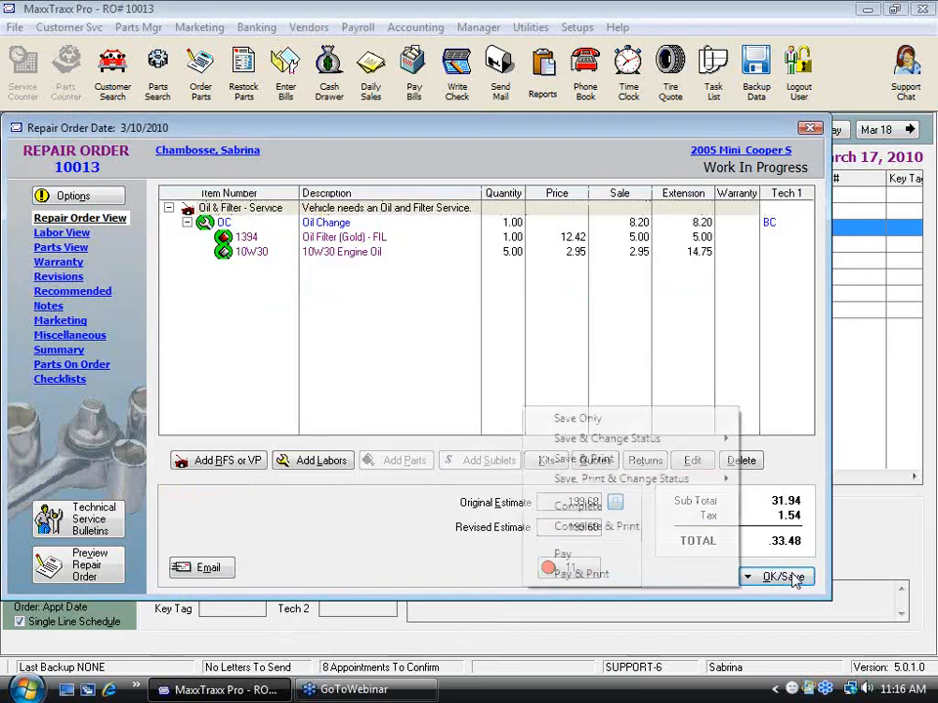
left_click(582, 420)
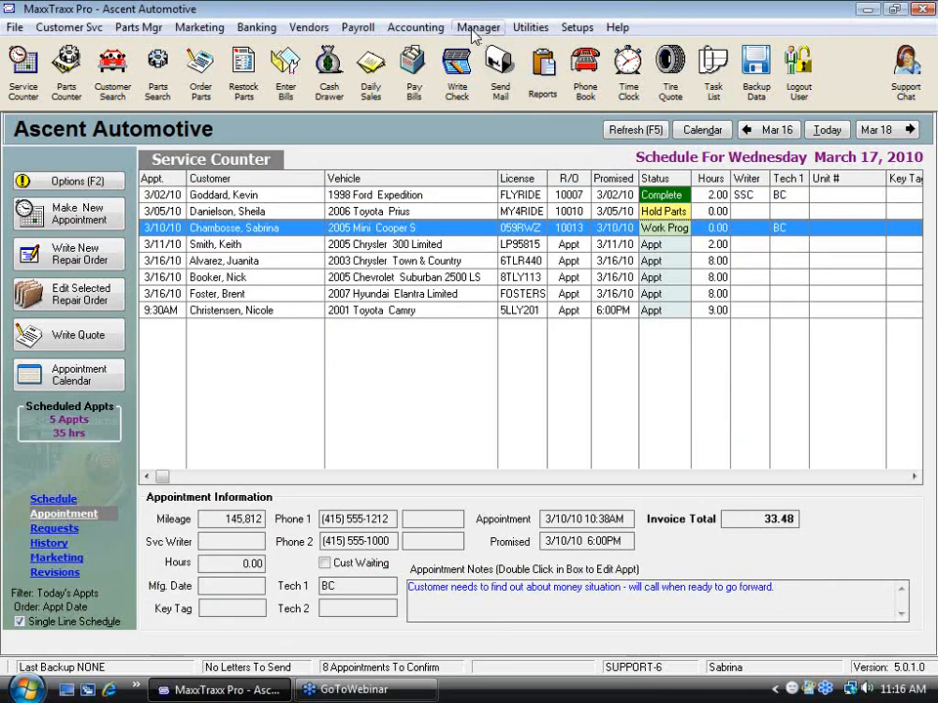
Step: Start a new menu priced labor in the labor service list with the labor code OC-SYN
left_click(481, 29)
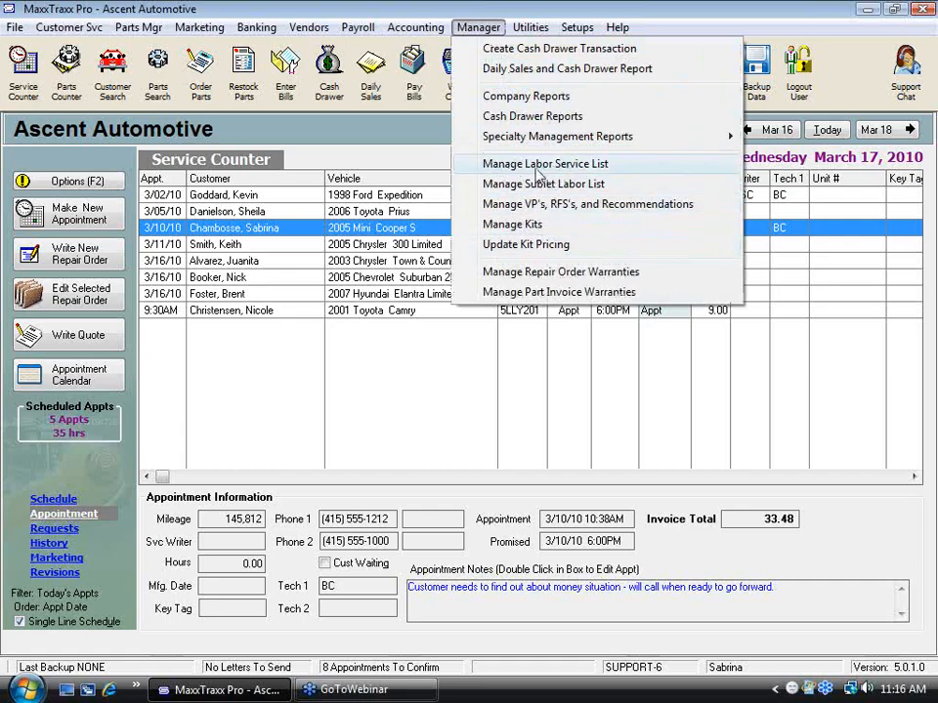
left_click(593, 167)
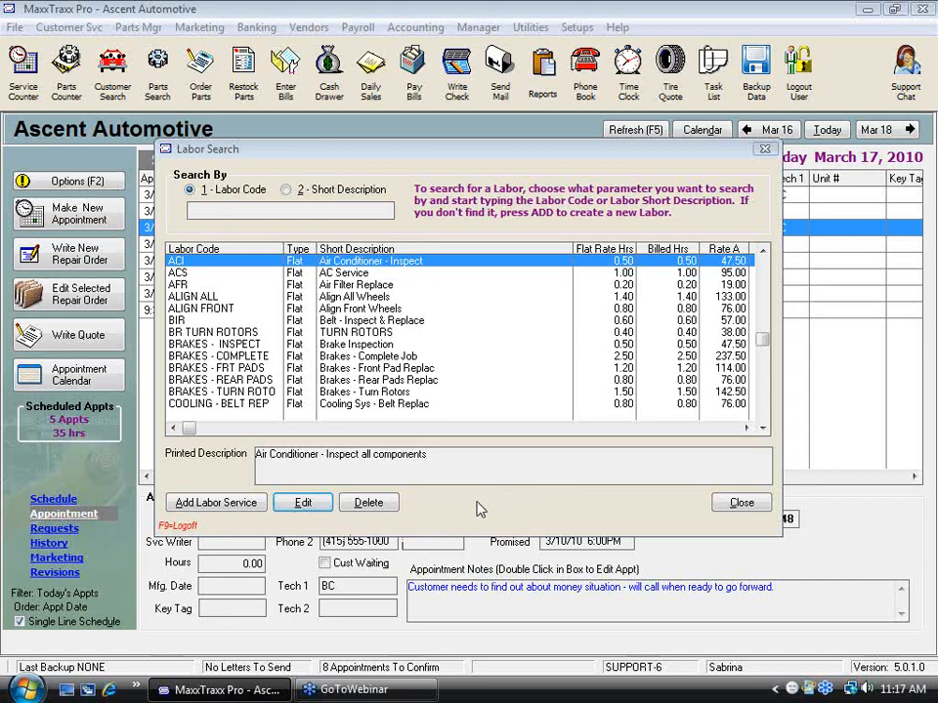
left_click(217, 503)
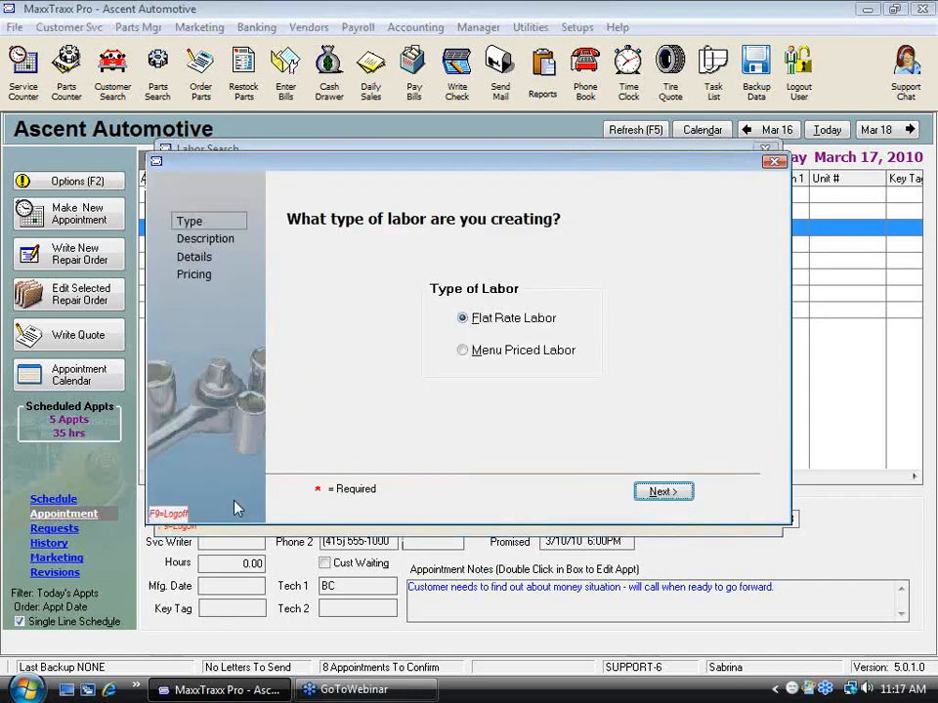
key("Return")
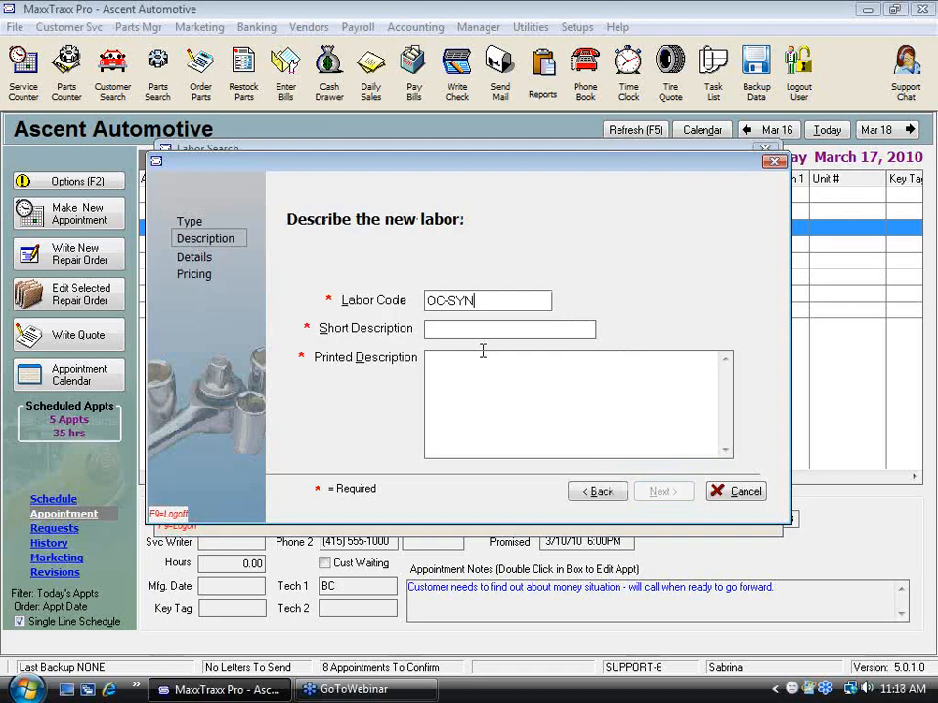
Step: Enter the short description "Oil change synthetic" and the printed description "Perform Oil change, change oil and filter, check fluids."
type("Oil change synthetic")
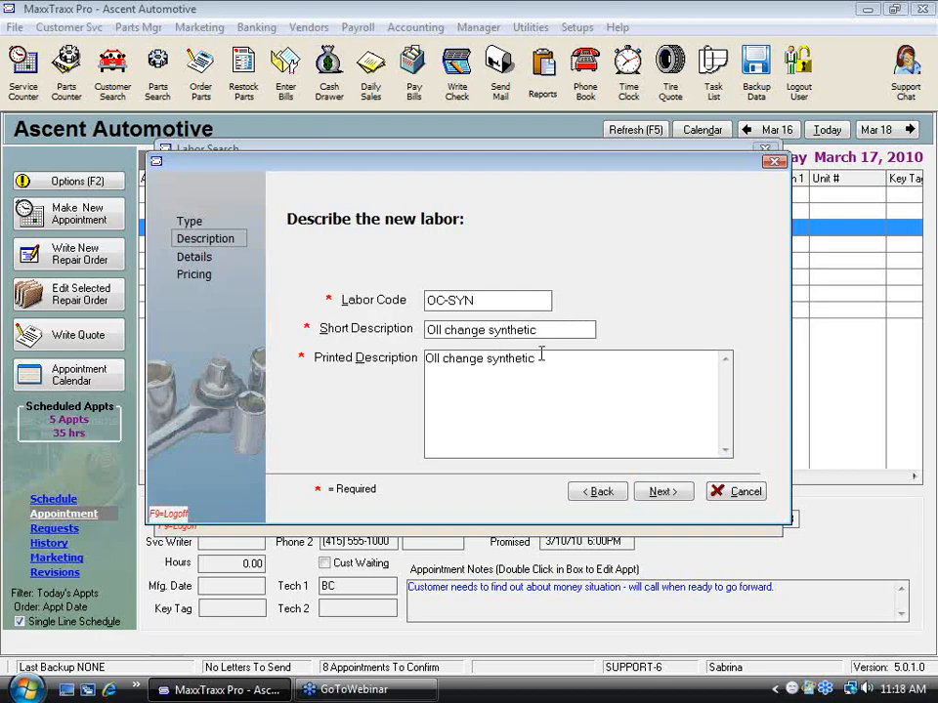
left_click_drag(540, 358, 322, 343)
type("P_er")
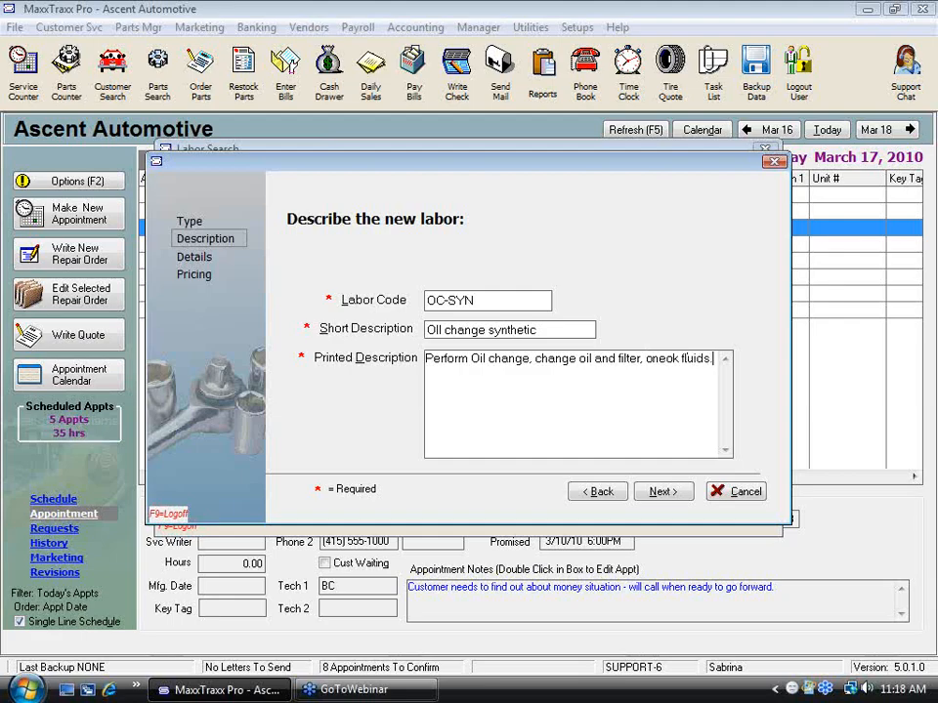
left_click(674, 493)
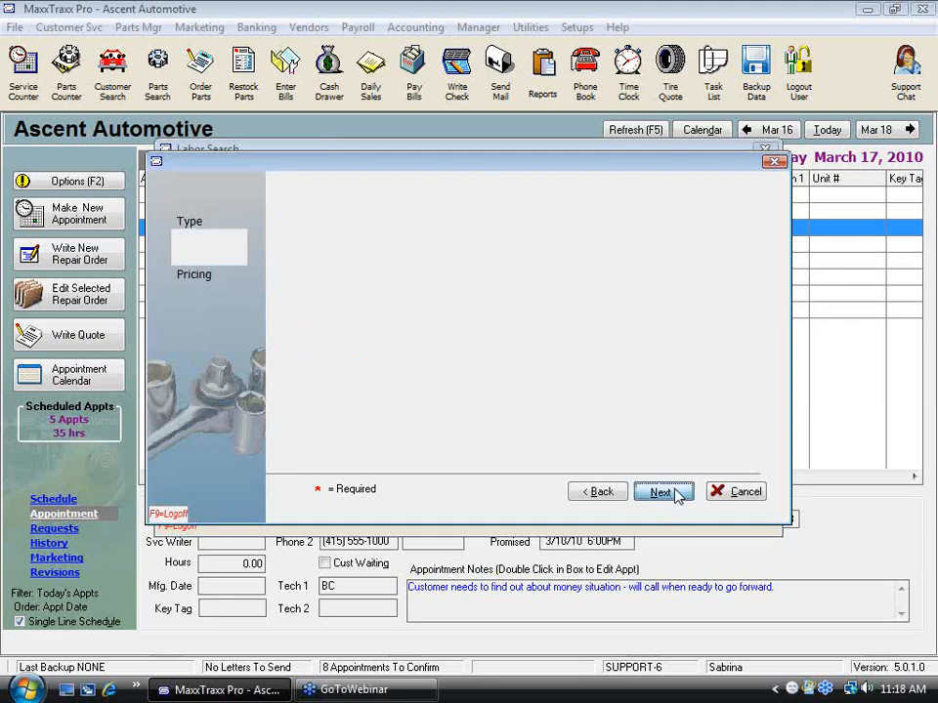
Step: Complete the new labor's details and continue to its menu price and parts entry
key("BackSpace")
type("2")
left_click(663, 494)
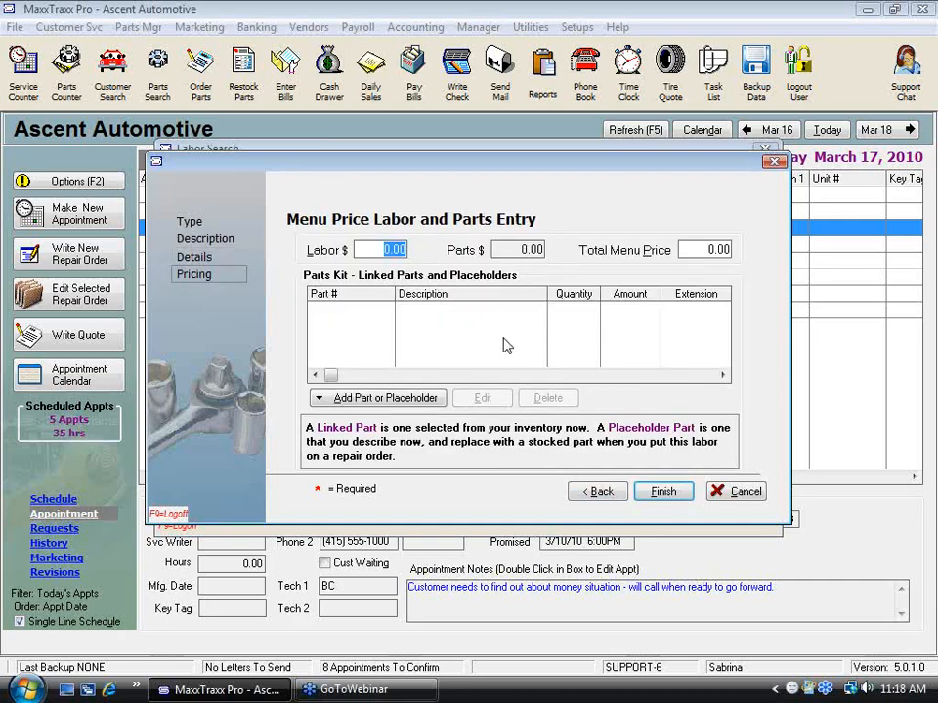
Step: Set the labor amount of the synthetic oil change's menu price to 8.20
type("8.2")
key("Tab")
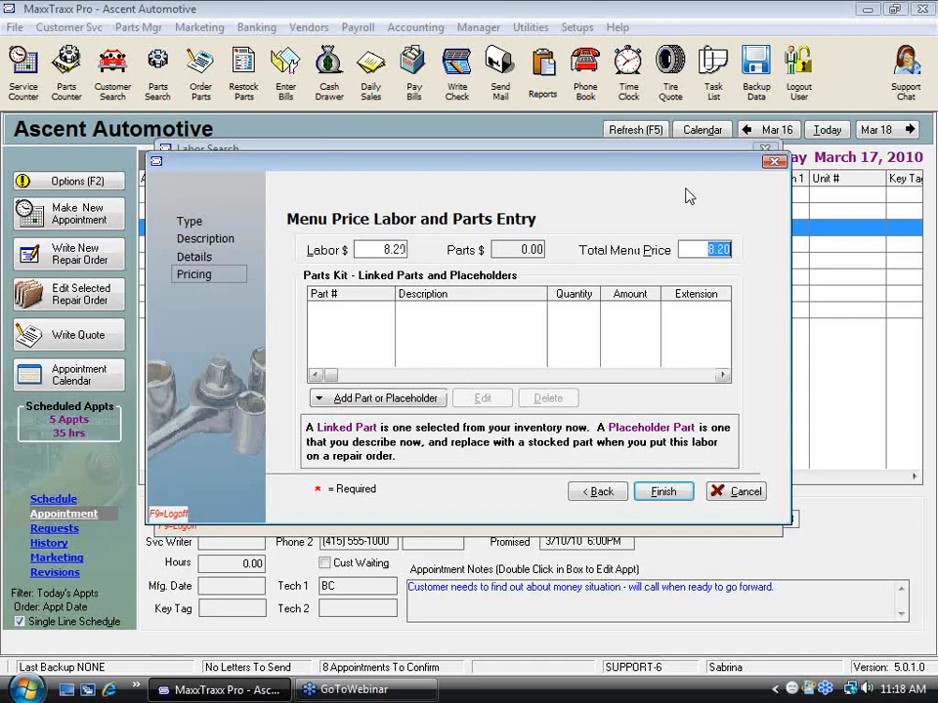
left_click(926, 12)
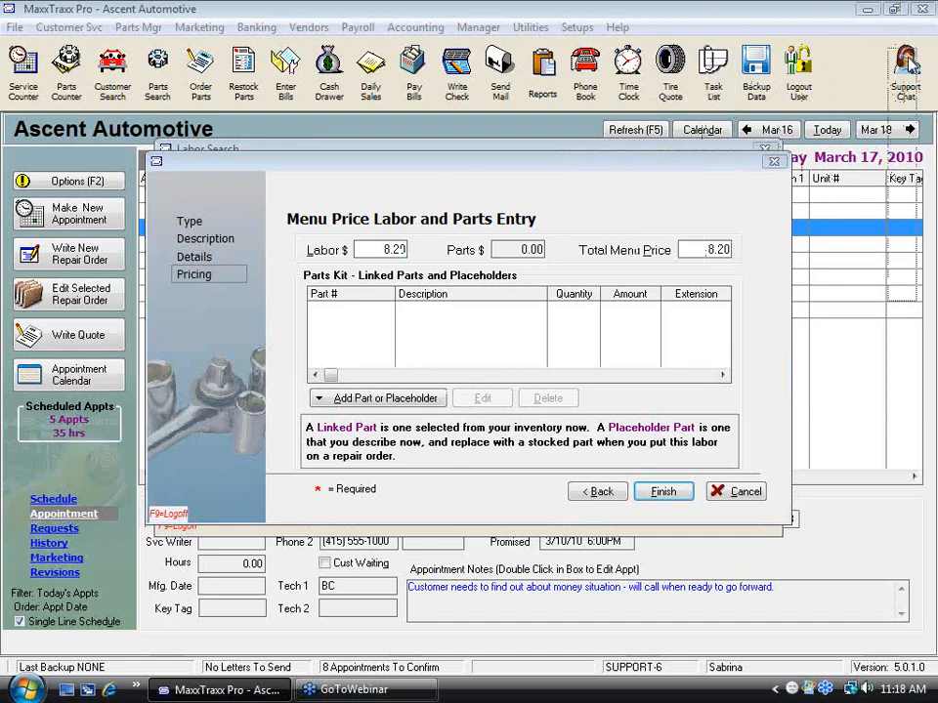
Step: Add inventory part 10W30 MOBIL, 10W30 Mobil 1 Synthetic Engine Oil, as a linked part with quantity 5
left_click(387, 398)
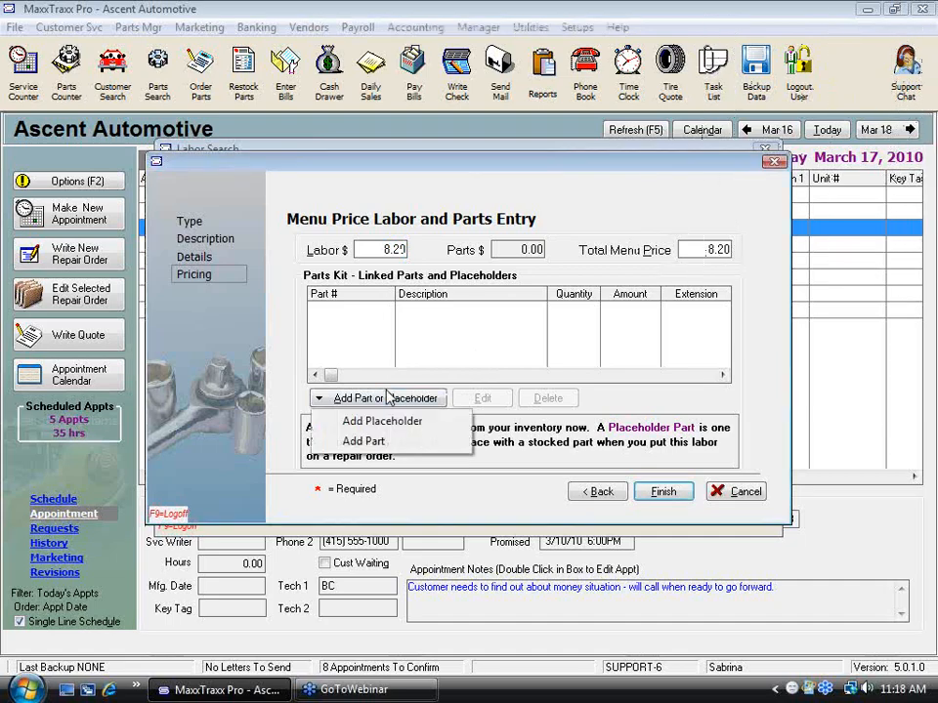
left_click(364, 441)
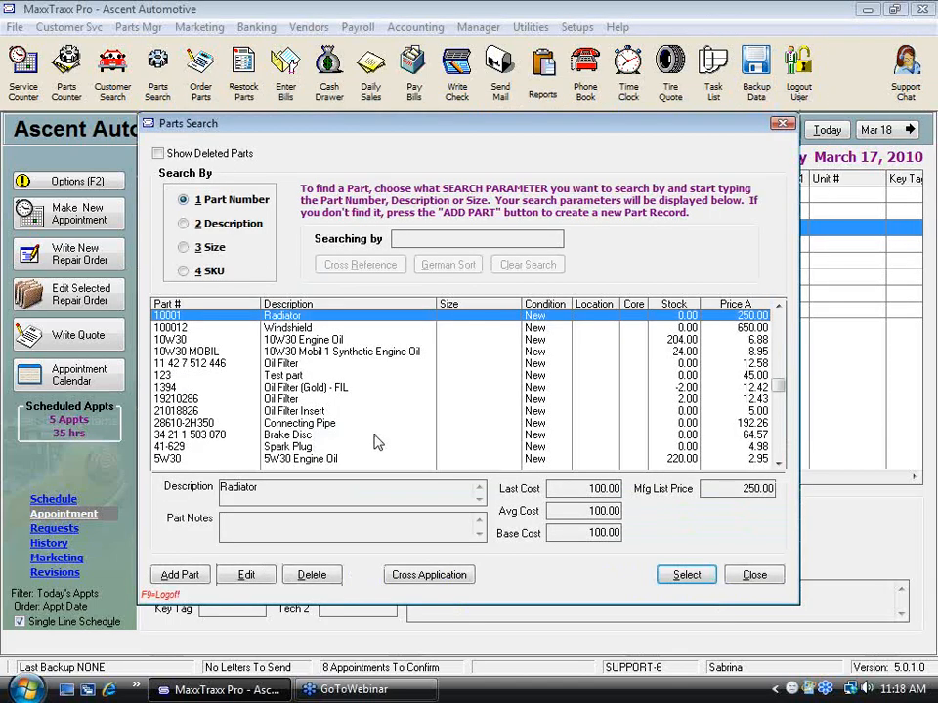
left_click(336, 352)
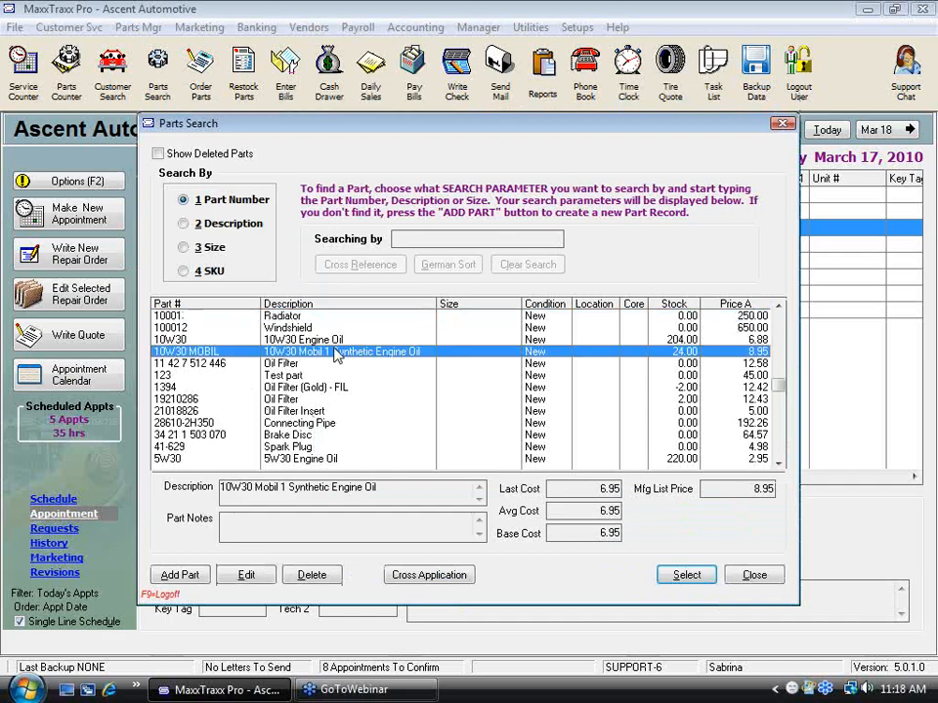
double_click(544, 352)
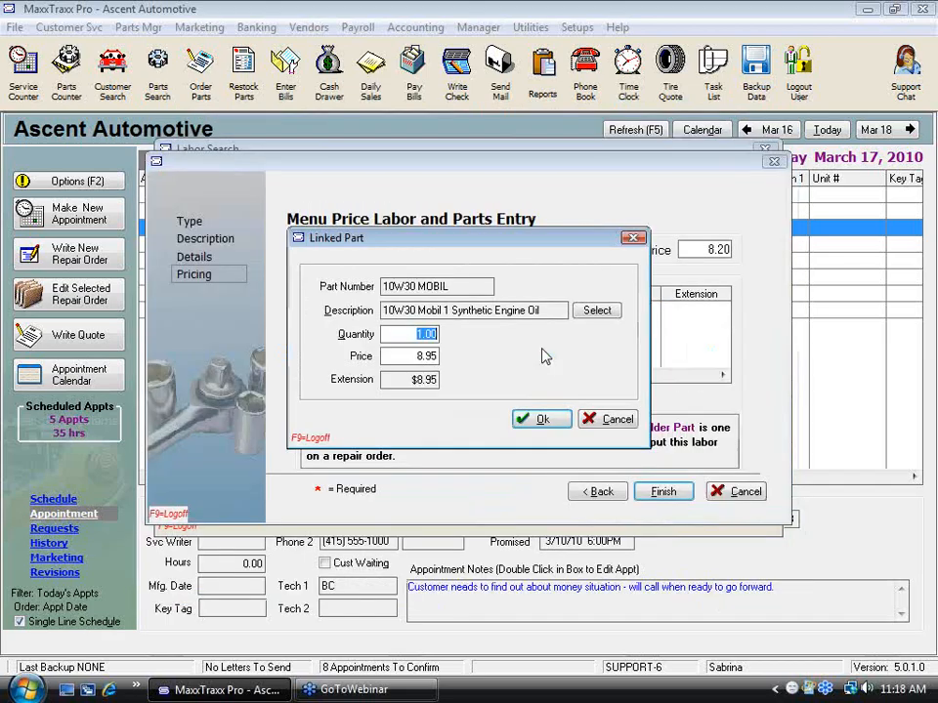
type("5")
key("Tab")
left_click(559, 425)
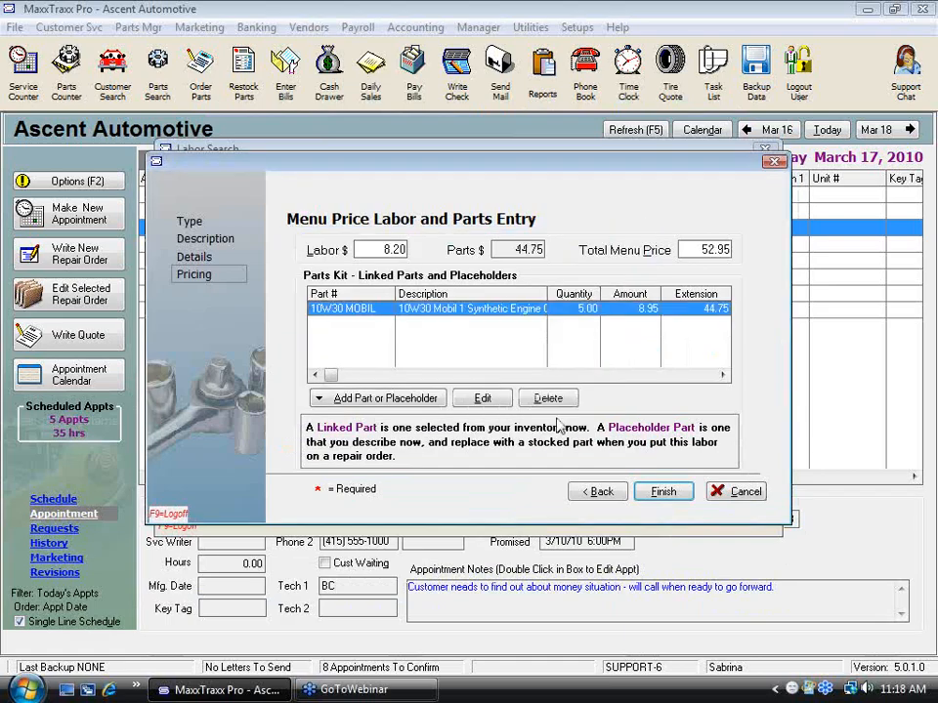
left_click(381, 398)
left_click(364, 442)
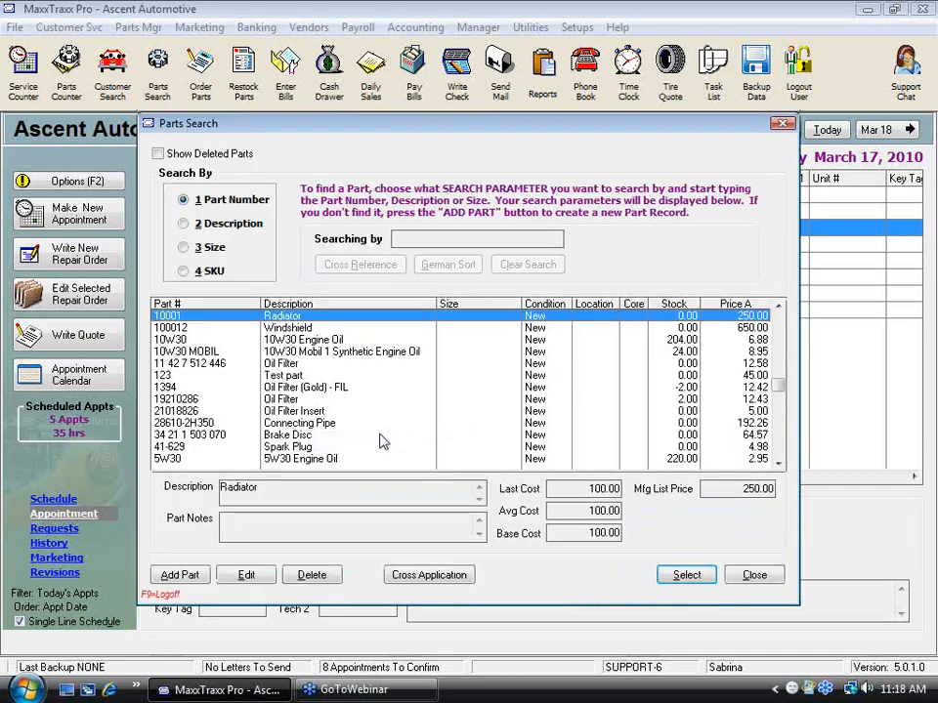
left_click(753, 575)
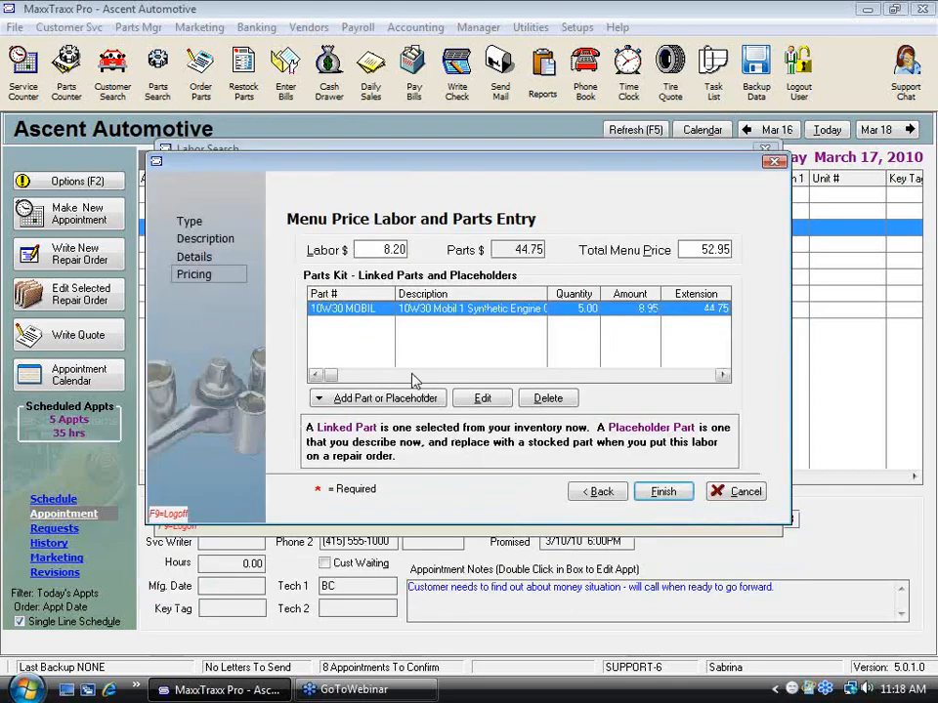
Step: Add an Oil Filter placeholder priced at 5.00, then finish the OC-SYN labor and close the labor list
left_click(381, 398)
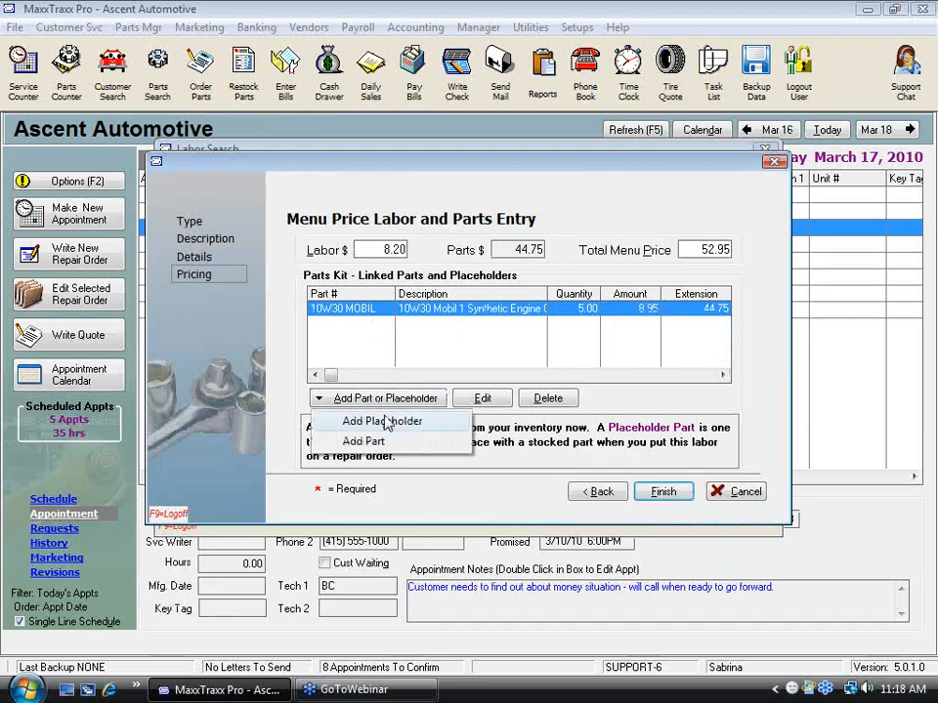
left_click(385, 420)
type("O")
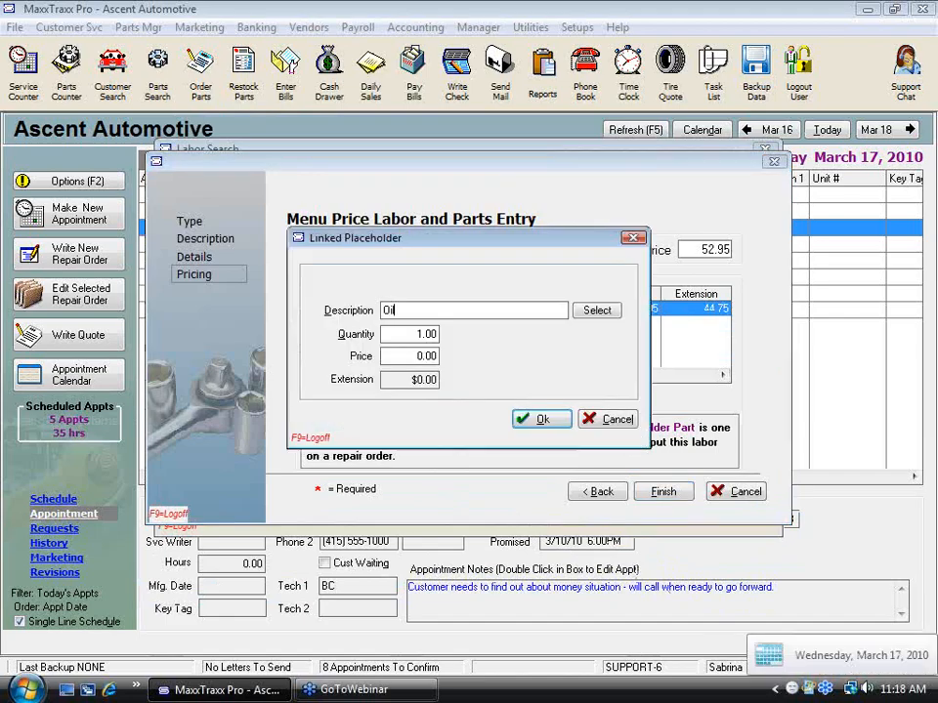
type("il Filter")
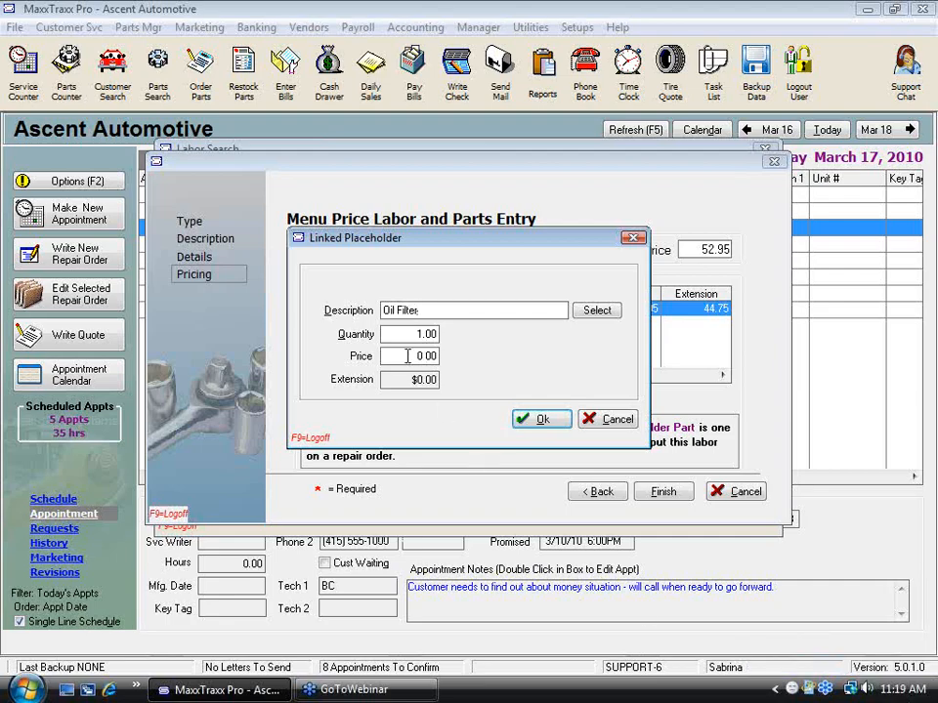
type("5")
left_click(543, 420)
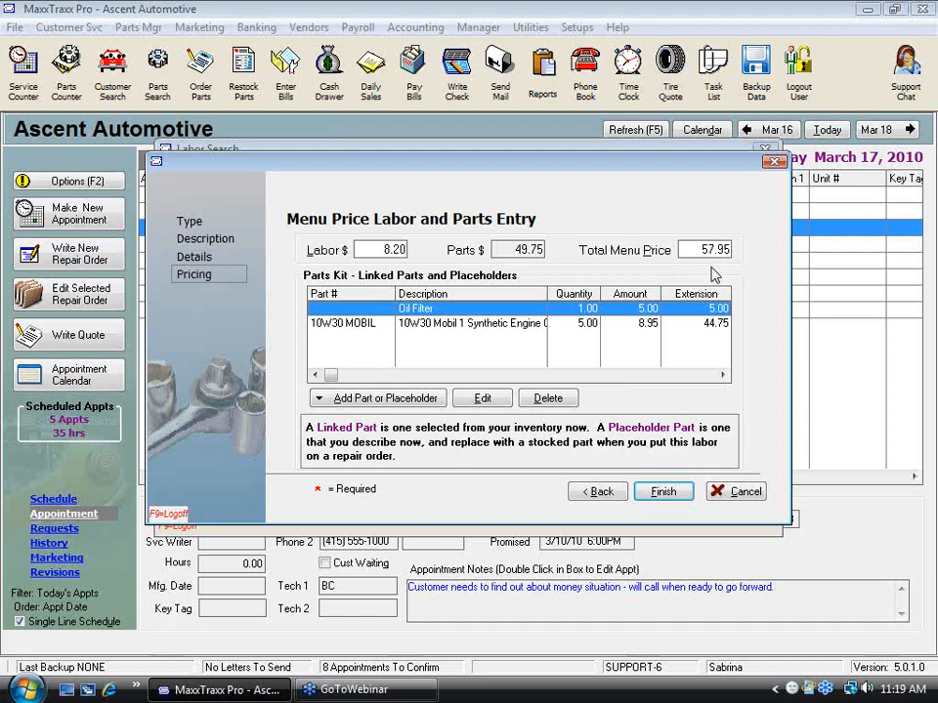
left_click(675, 494)
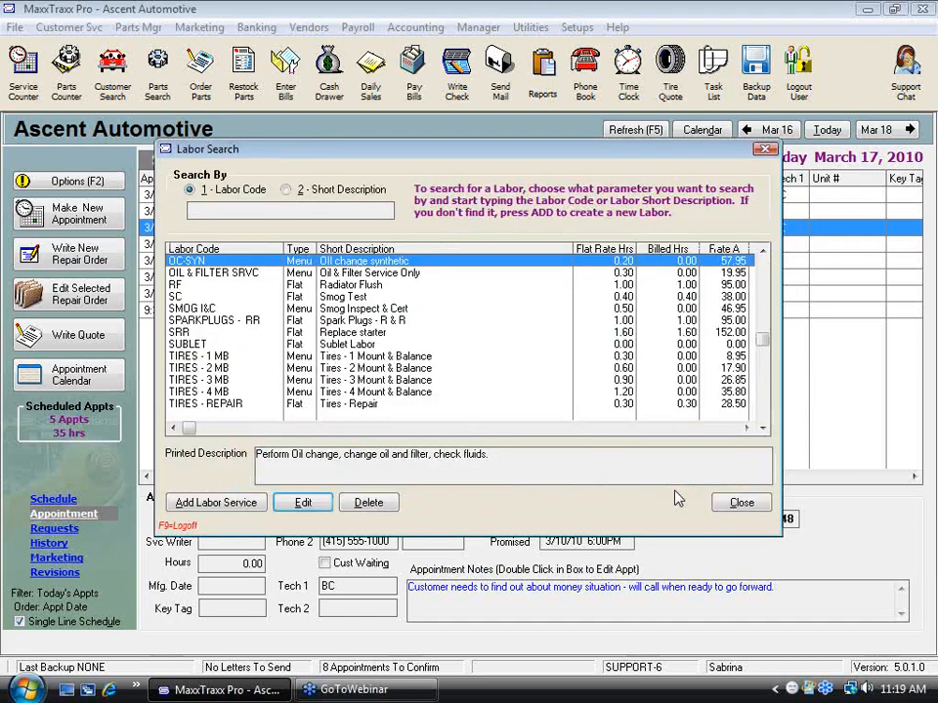
left_click(743, 506)
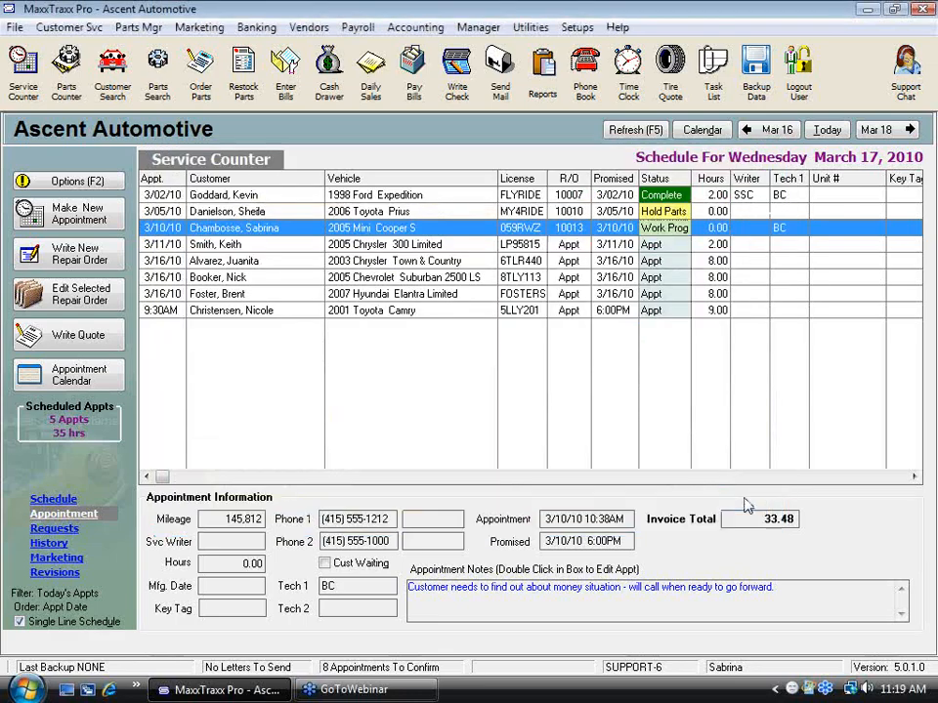
Step: Start a repair order from the 2005 Chrysler 300 Limited appointment and delete its left front bearing request without recommending the service
double_click(412, 246)
left_click(544, 448)
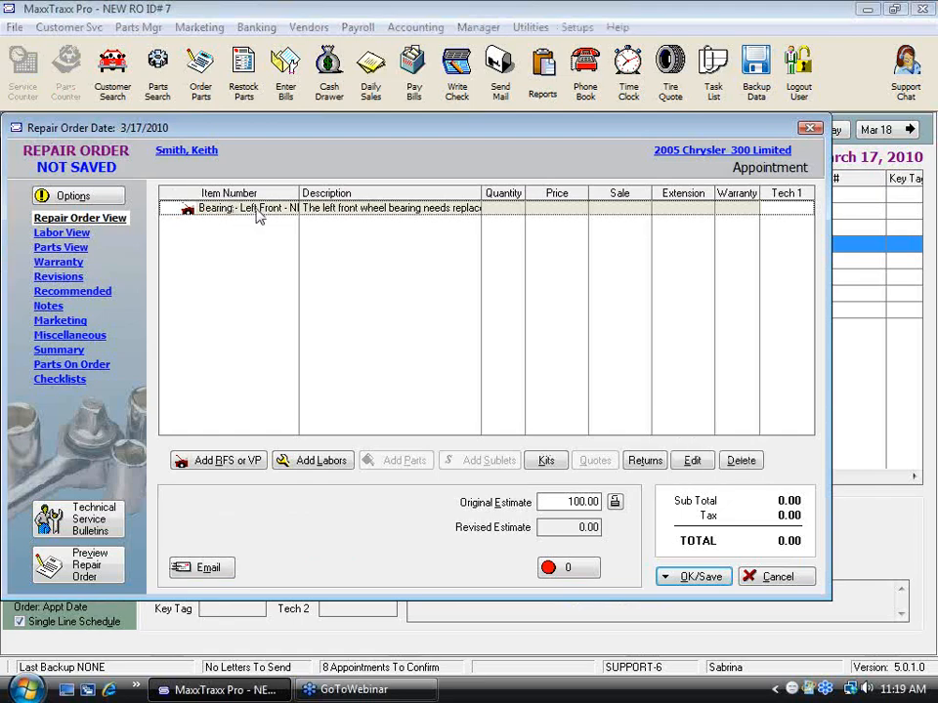
key("Delete")
left_click(429, 375)
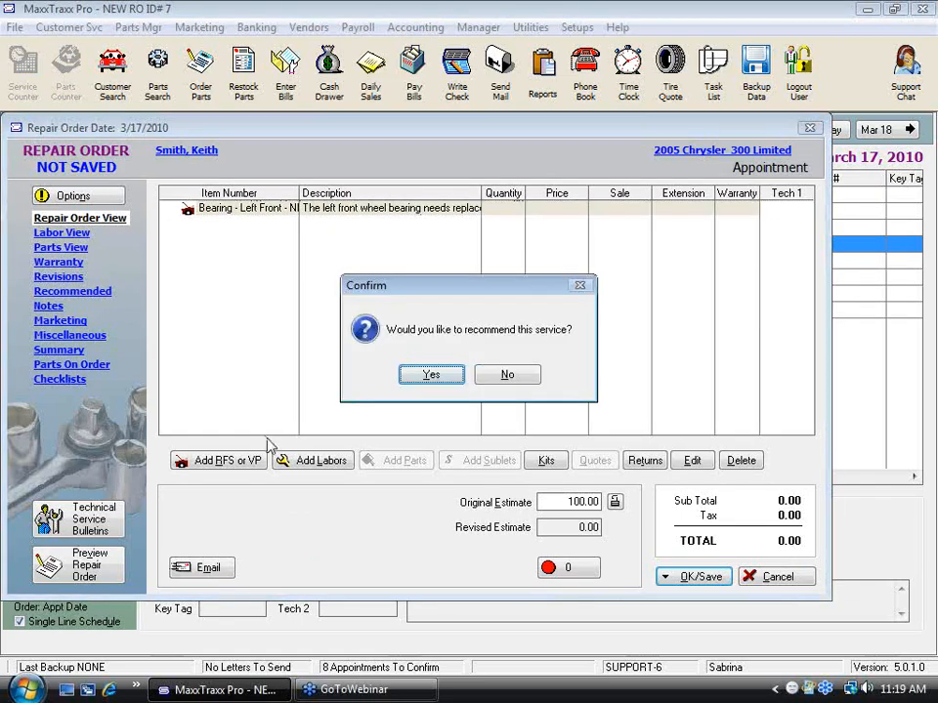
left_click(507, 376)
Step: Add the LOF - Service request for service to the Chrysler's repair order with its default description
left_click(236, 460)
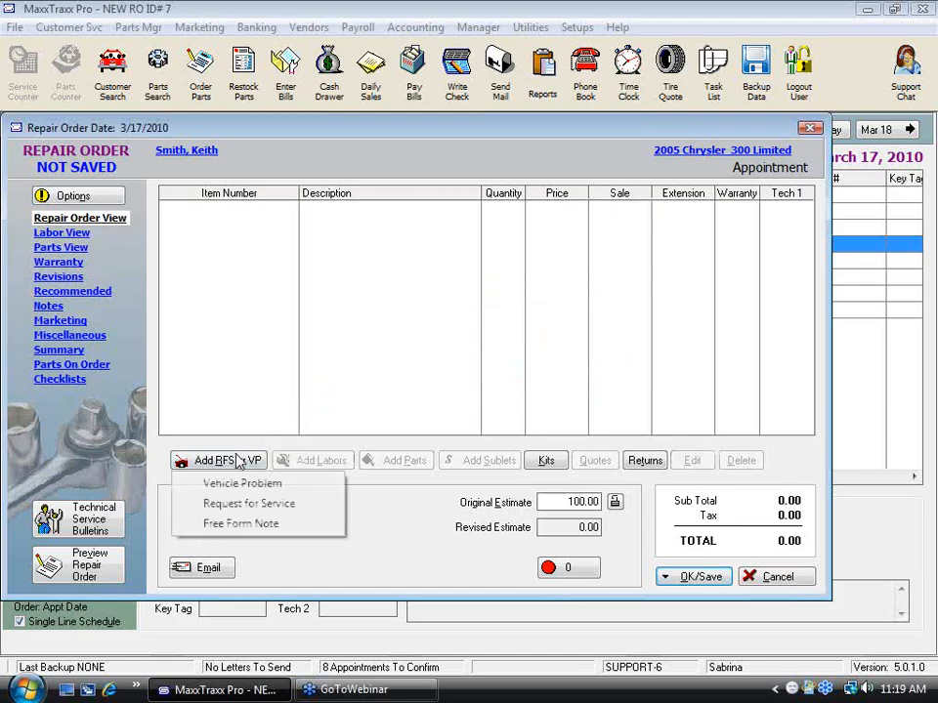
left_click(258, 503)
type("l")
left_click(396, 294)
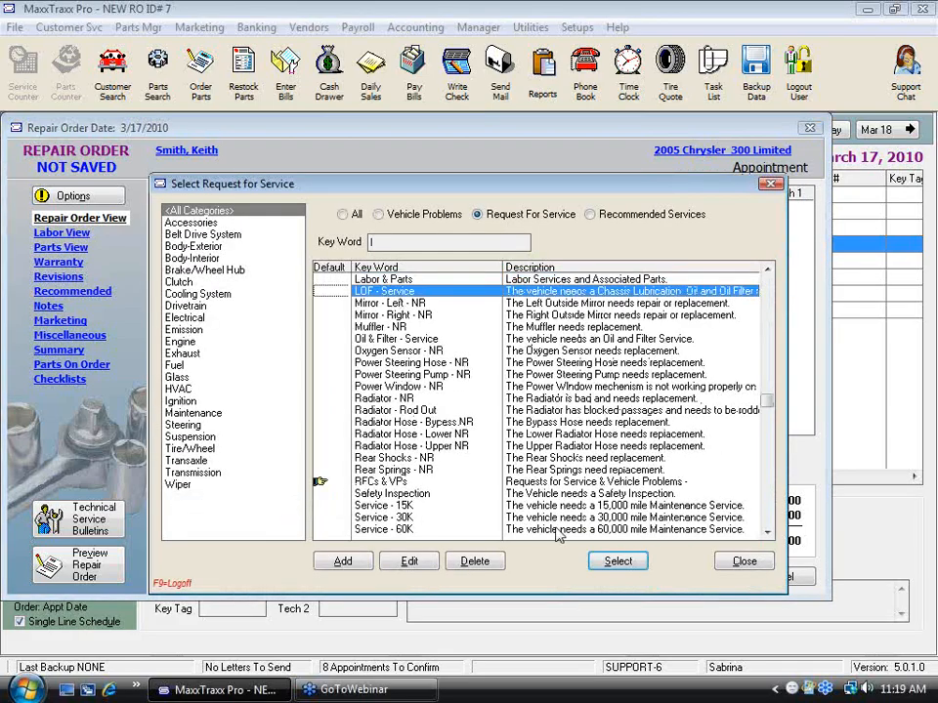
left_click(616, 562)
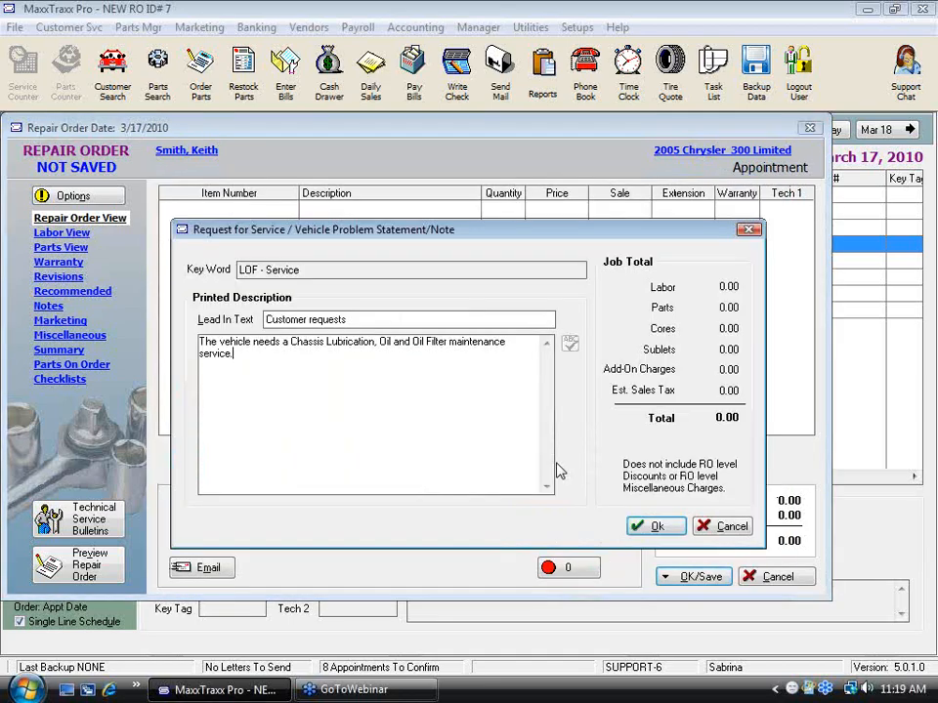
left_click(675, 532)
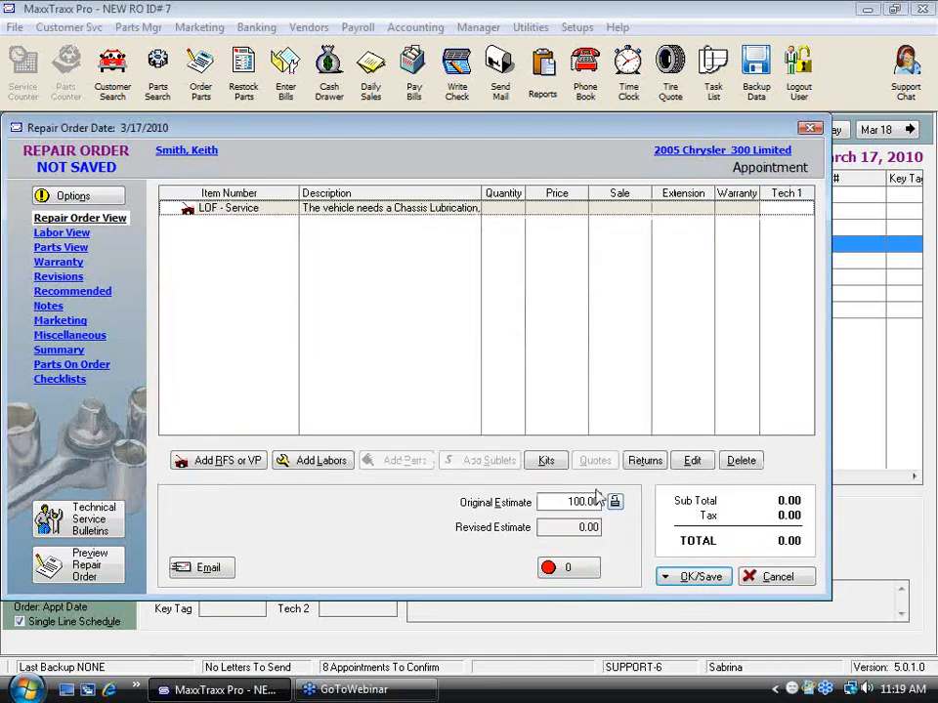
Step: Add the OC-SYN menu labor with its parts kit under the LOF - Service request
left_click(328, 462)
left_click(357, 483)
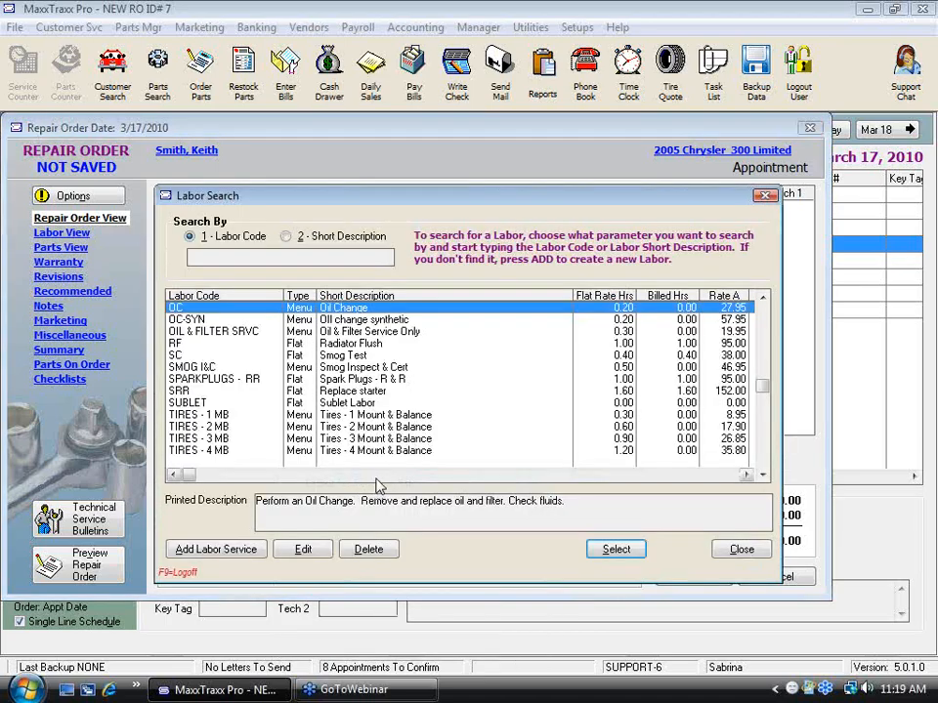
left_click(205, 319)
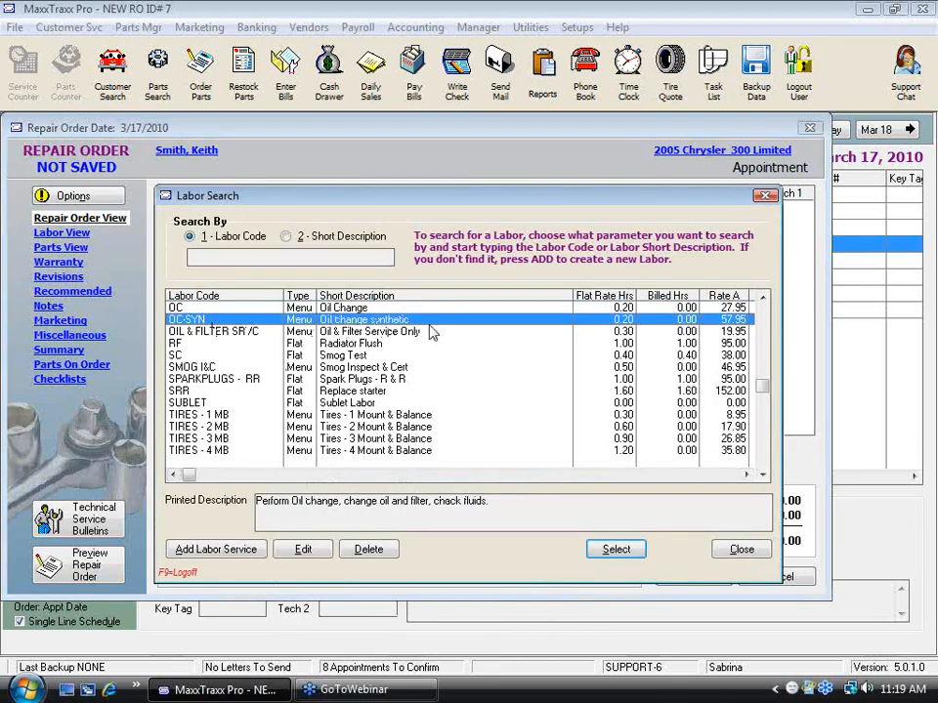
left_click(626, 552)
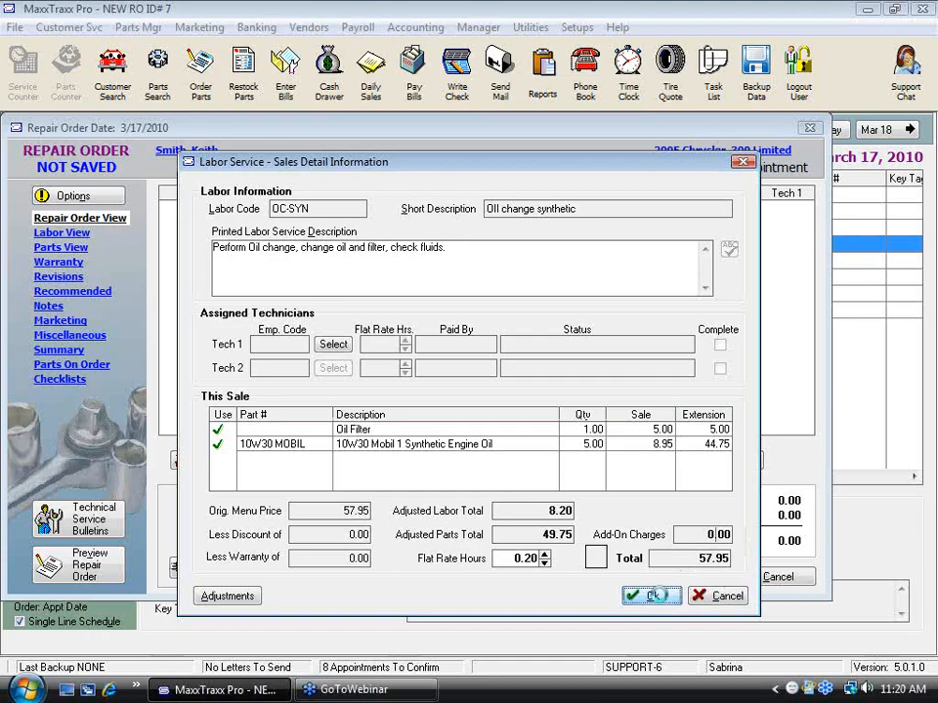
left_click(661, 598)
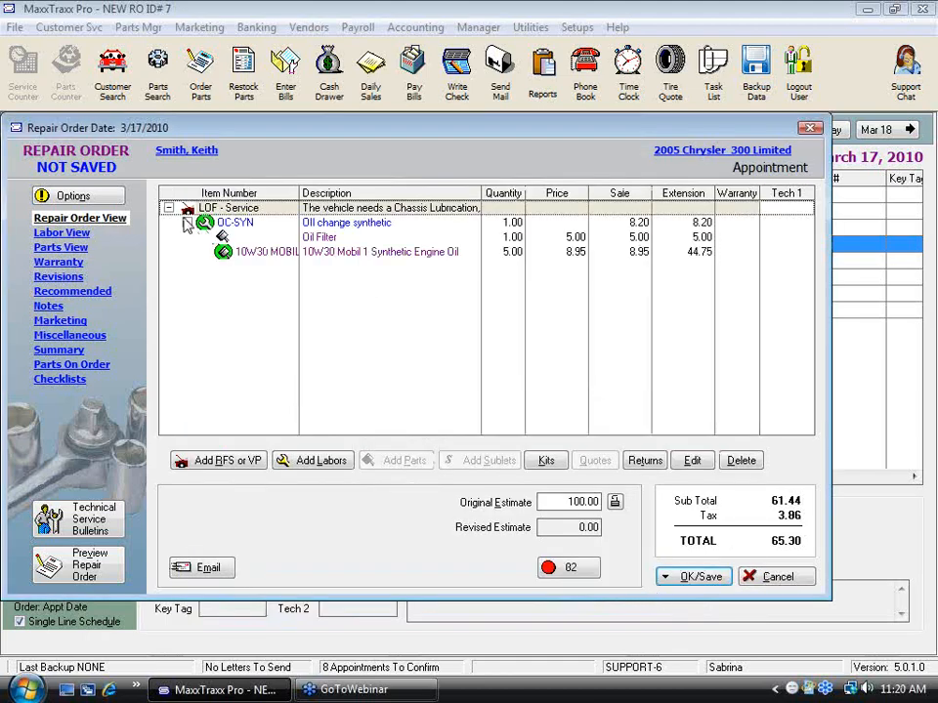
Step: Replace the Oil Filter placeholder with inventory part 19210286, Oil Filter, using the placeholder price
left_click(325, 242)
right_click(326, 242)
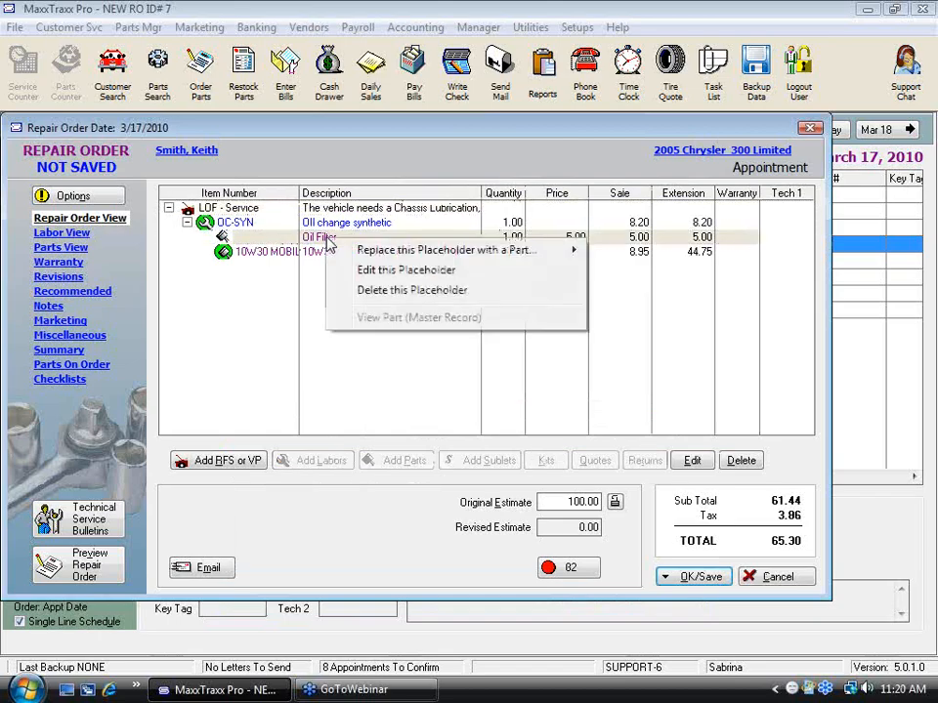
mouse_move(418, 256)
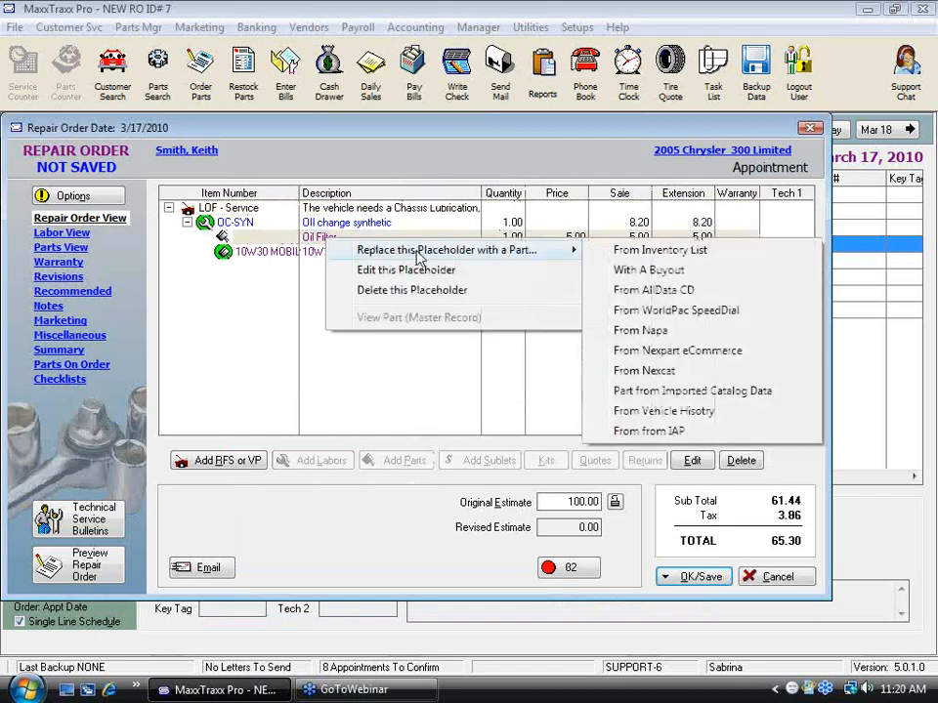
left_click(664, 252)
type("15")
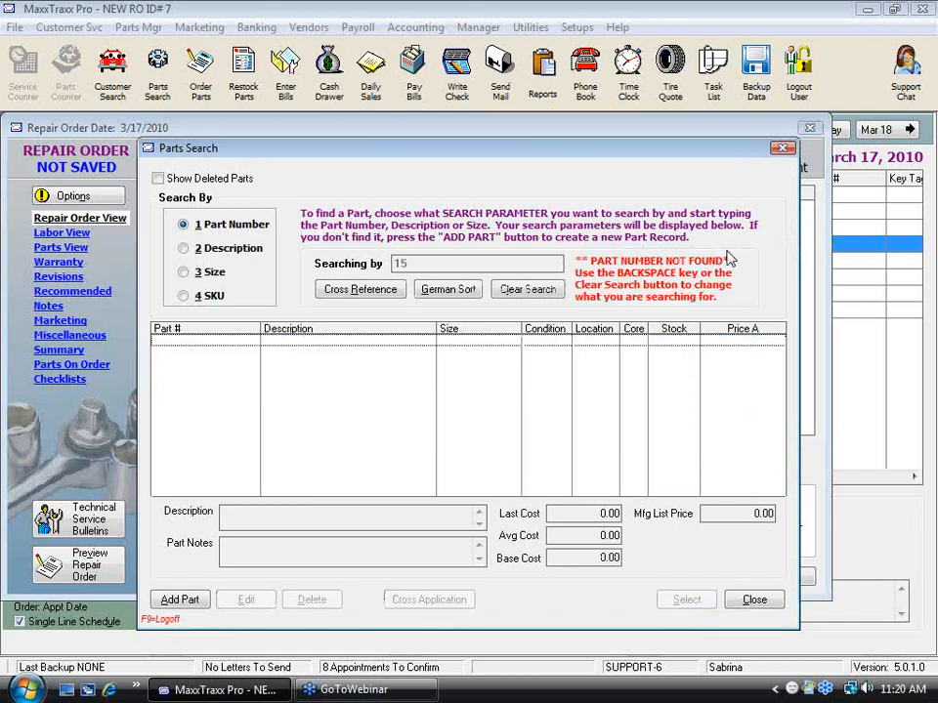
key("BackSpace")
type("9")
key("Down")
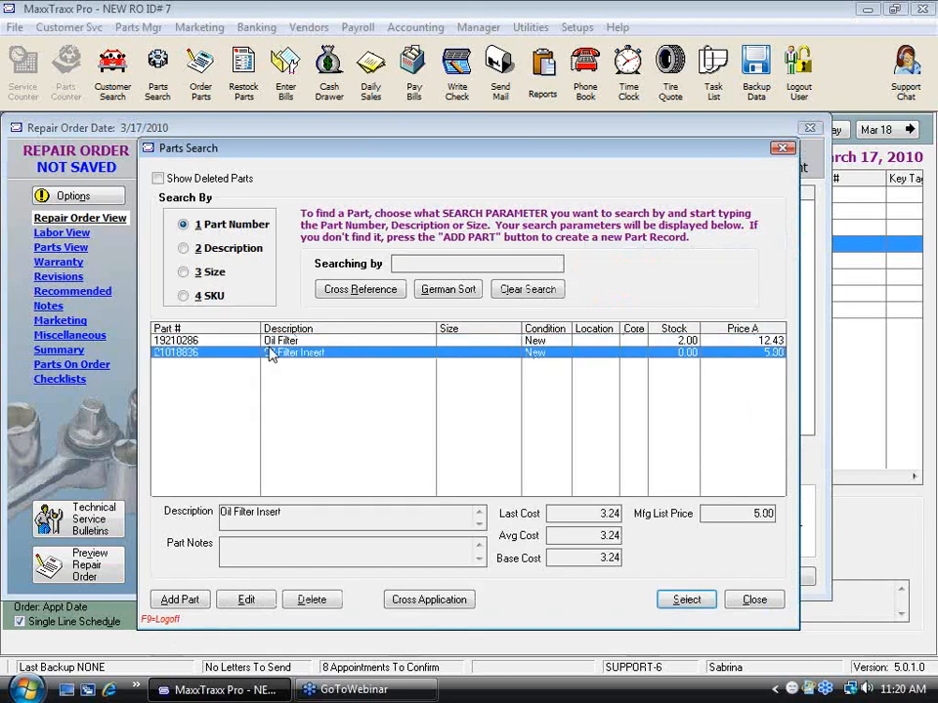
double_click(308, 342)
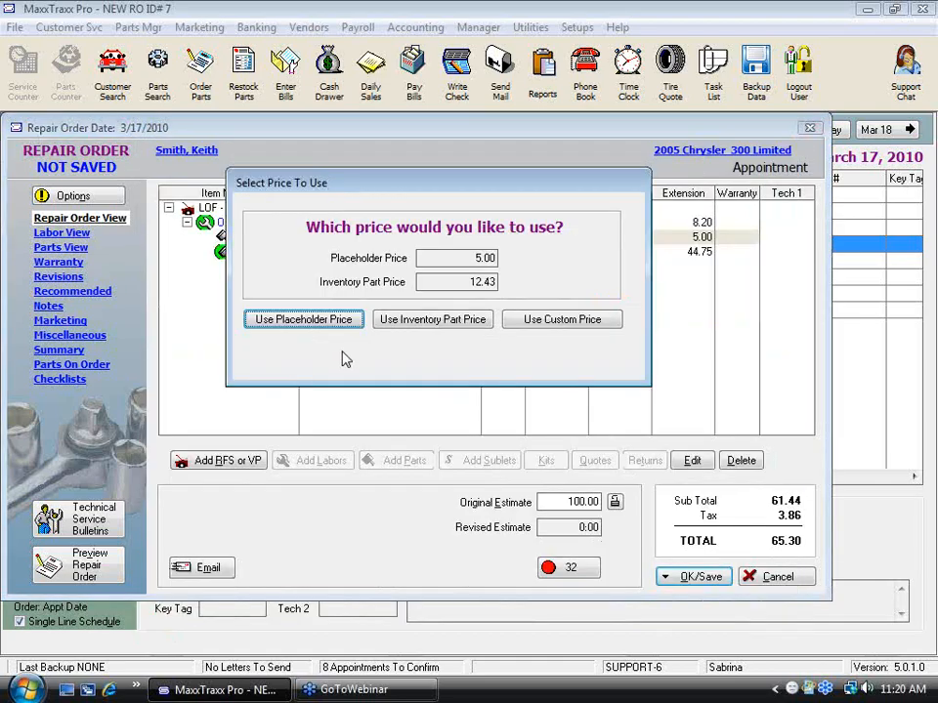
left_click(291, 323)
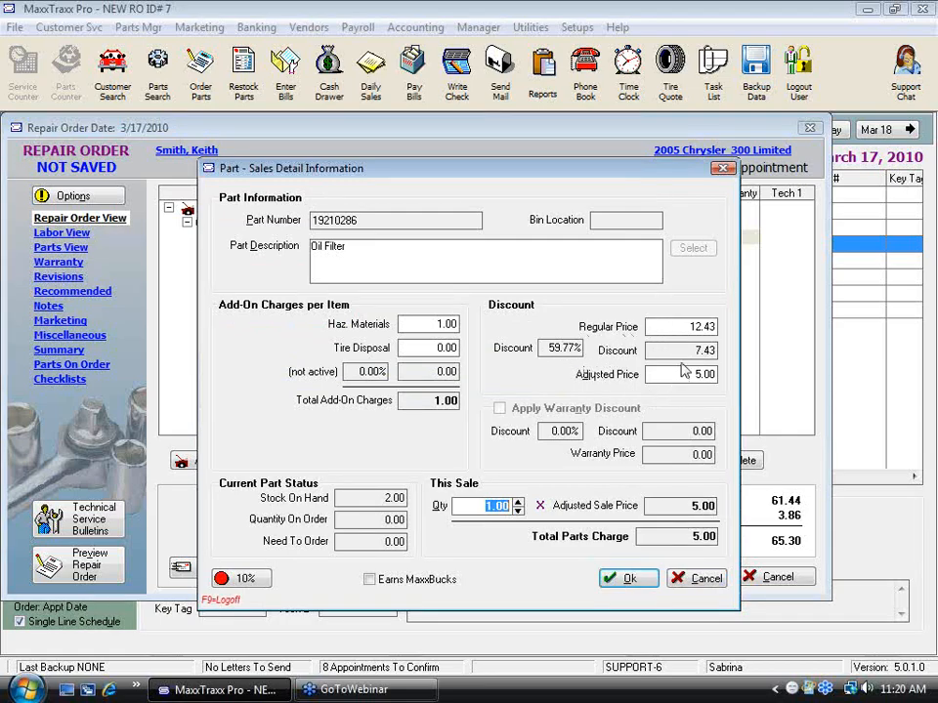
Step: Set the oil filter's regular price to 5.00, accept the part, and view the repair order's summary
left_click(681, 327)
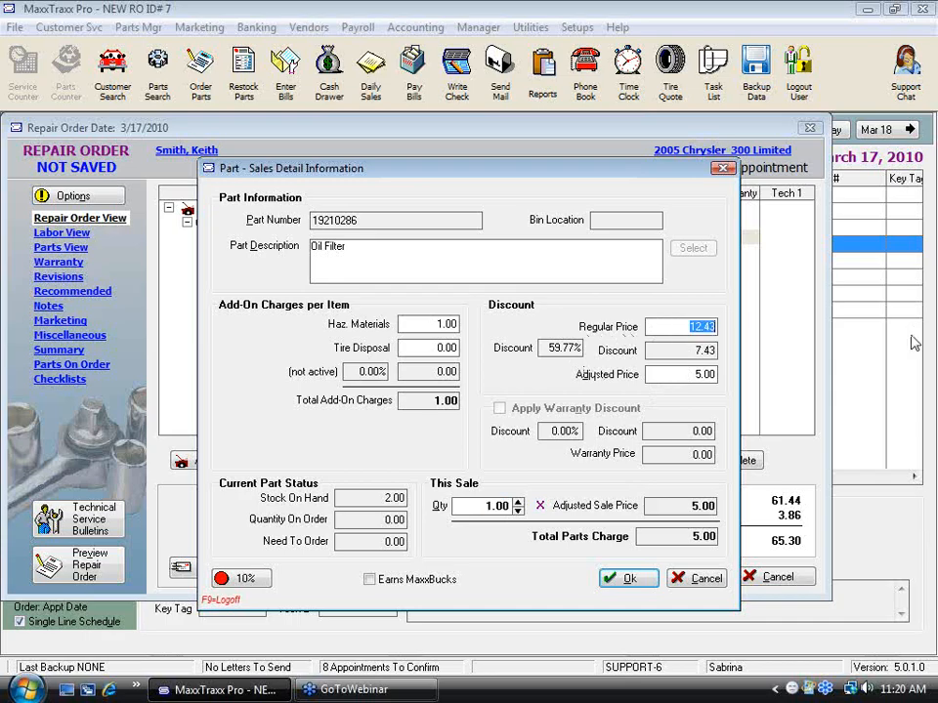
type("5")
key("Tab")
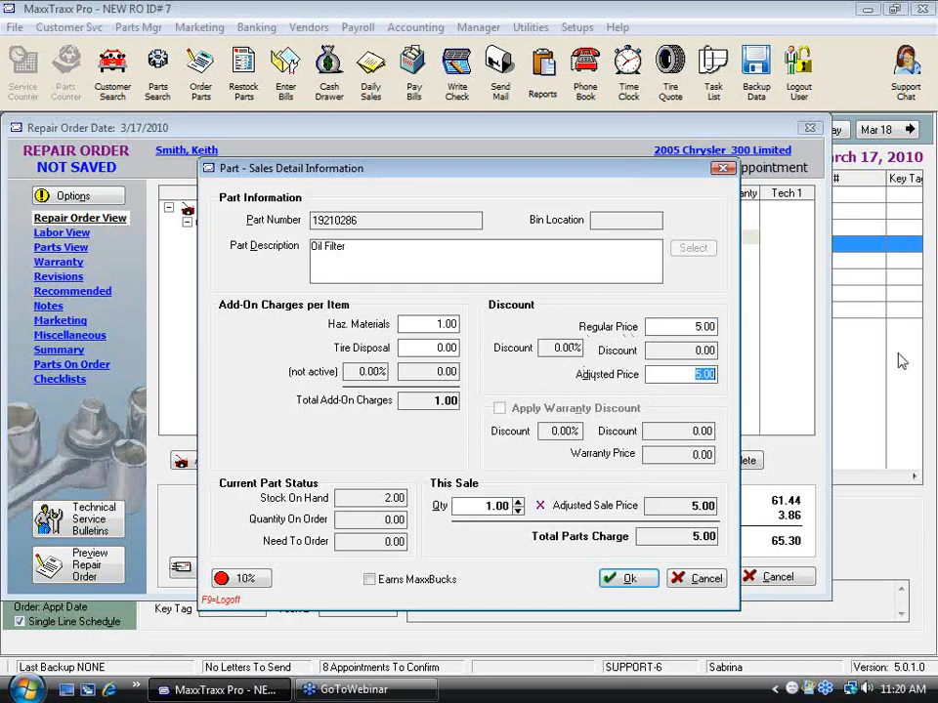
left_click(647, 590)
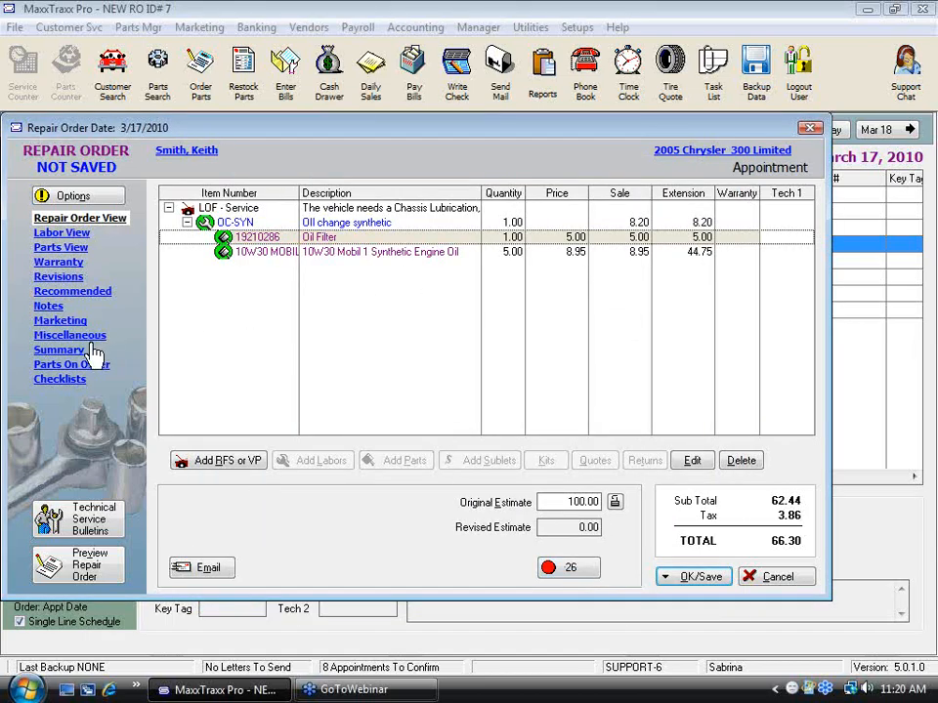
left_click(59, 350)
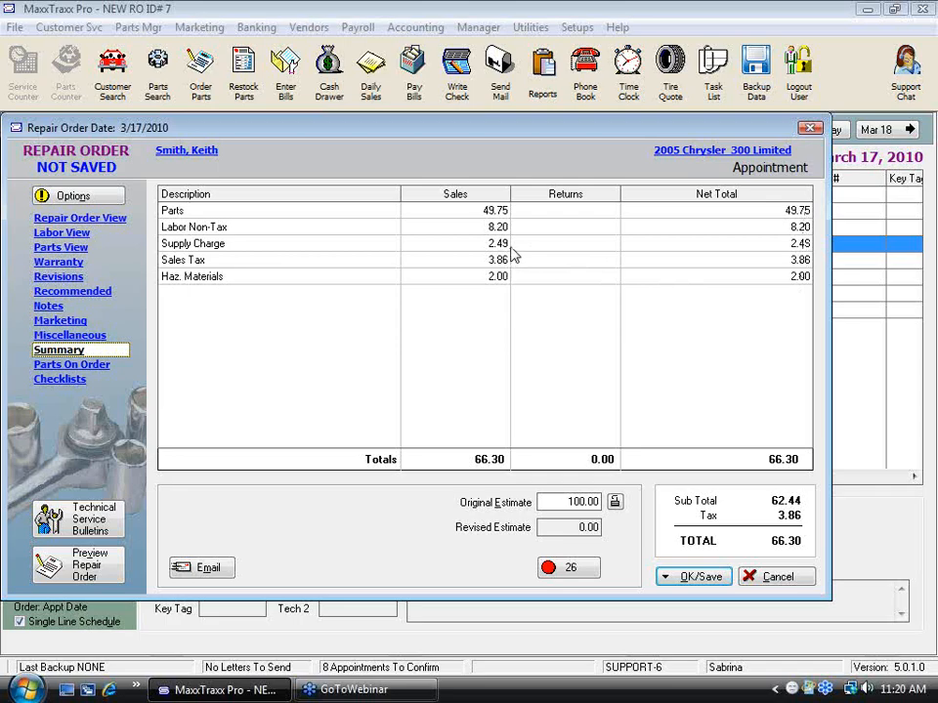
Step: Return to the repair order's item list and delete oil filter 19210286 from the OC-SYN labor
left_click(84, 223)
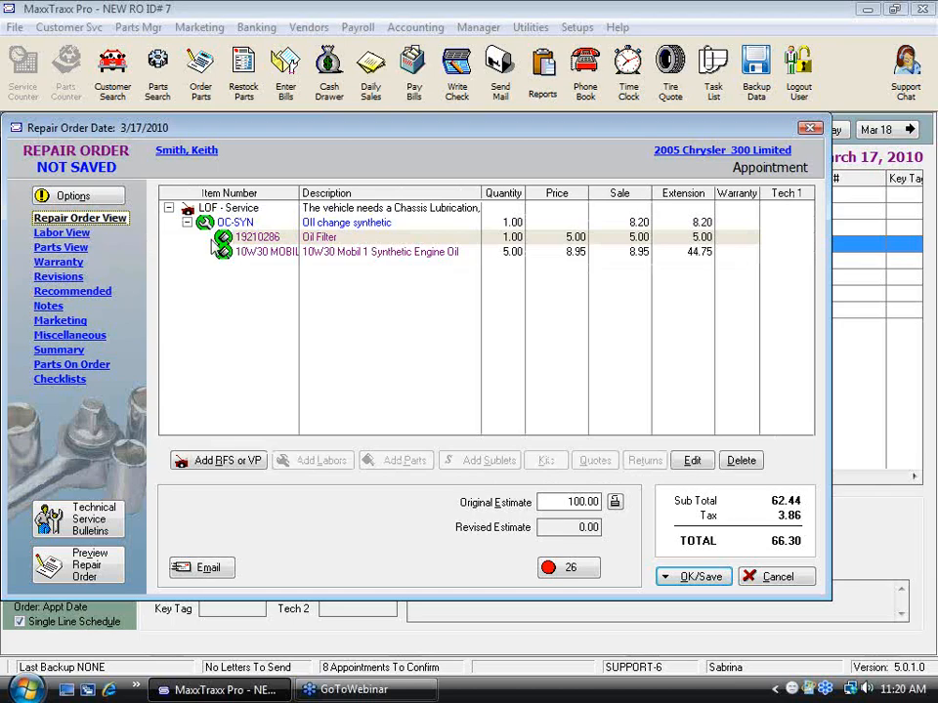
right_click(330, 236)
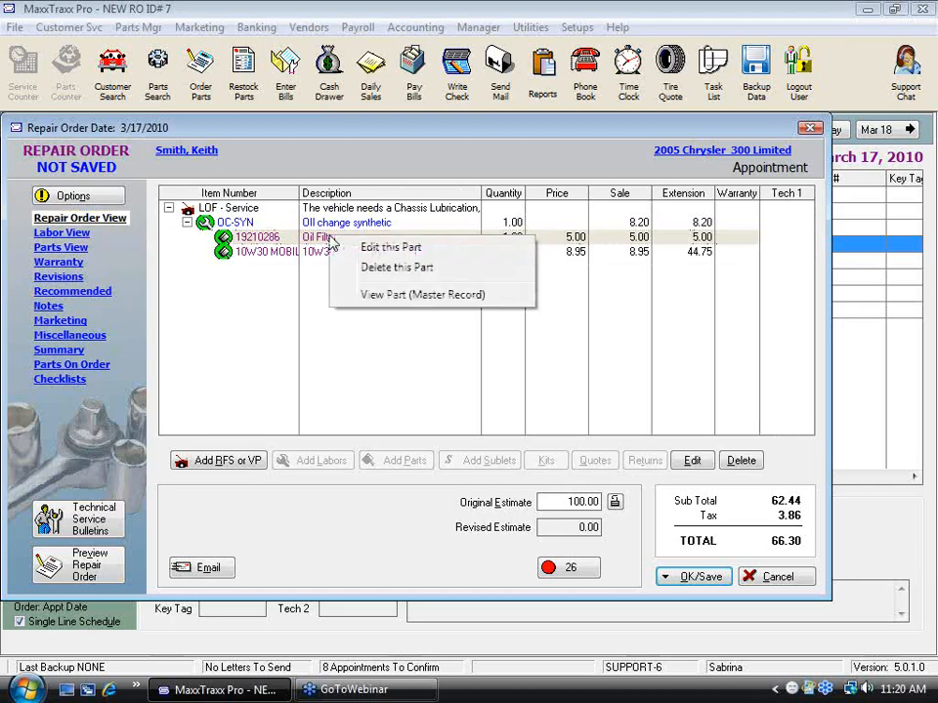
right_click(311, 242)
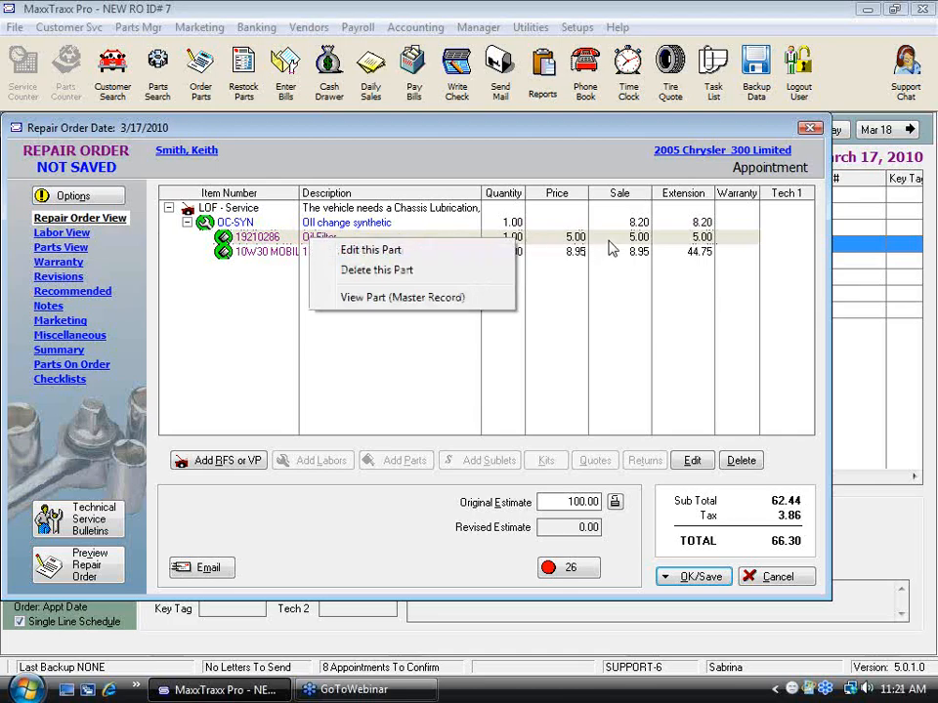
left_click(236, 300)
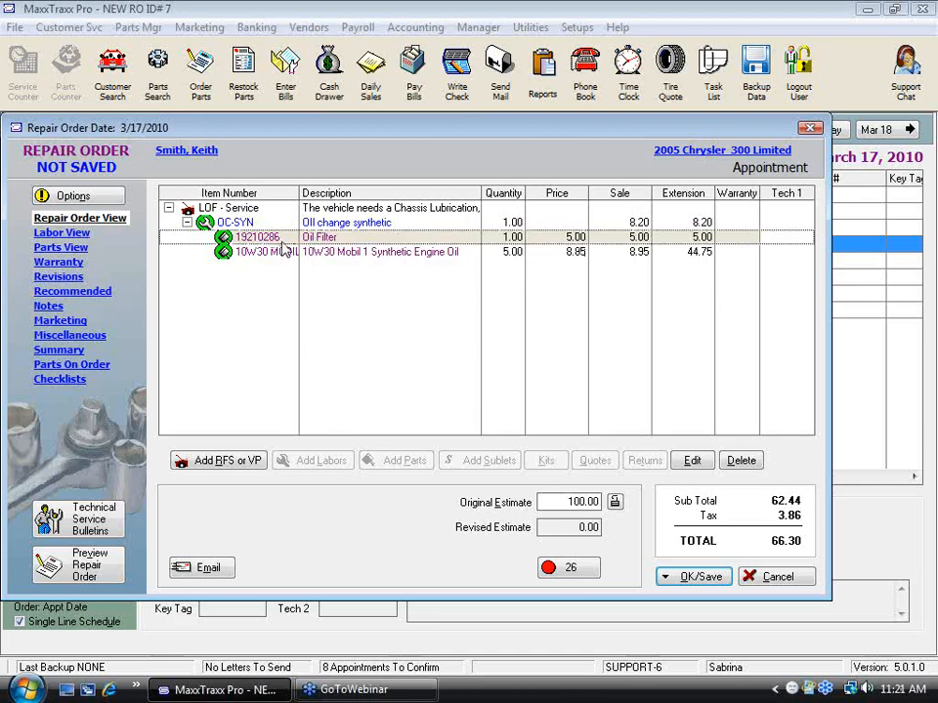
key("Delete")
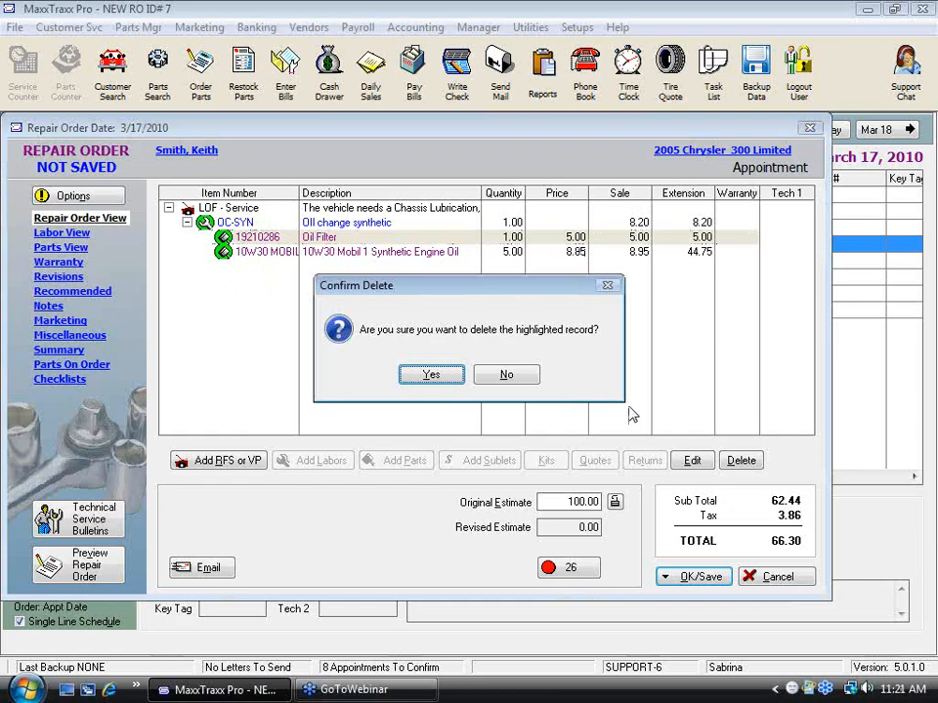
left_click(431, 376)
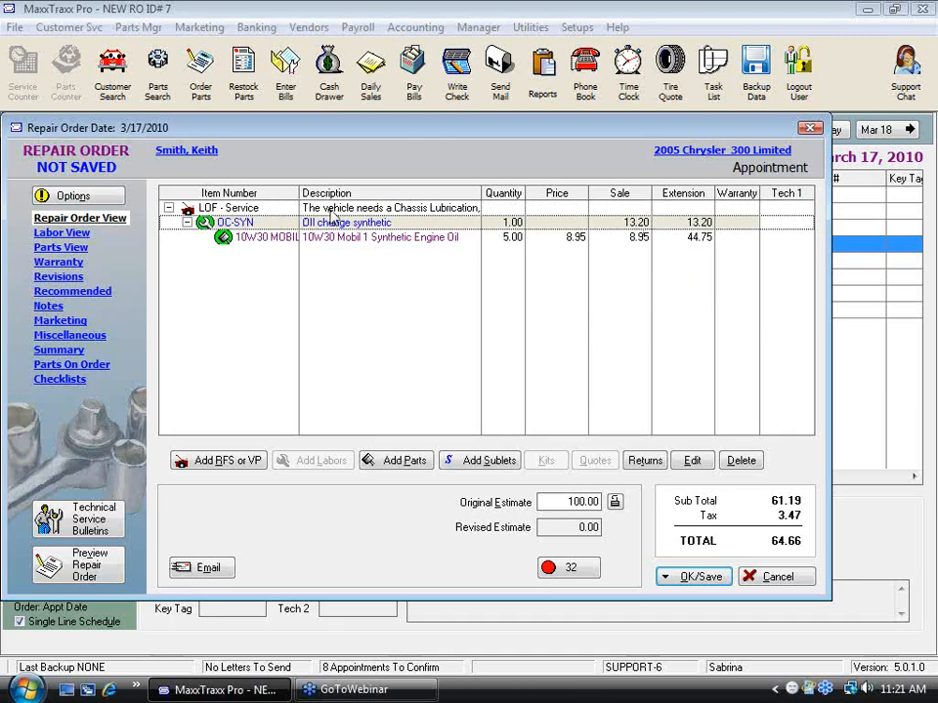
Step: Choose inventory part PF2227E, Oil Filter, as a new part under the OC-SYN labor
right_click(371, 227)
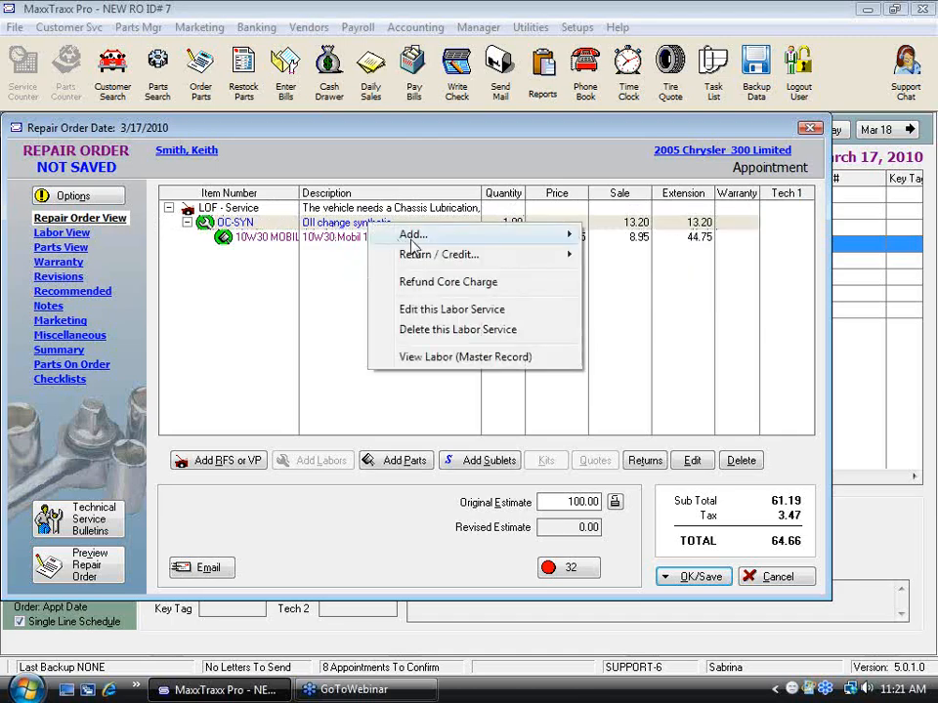
mouse_move(559, 236)
left_click(652, 236)
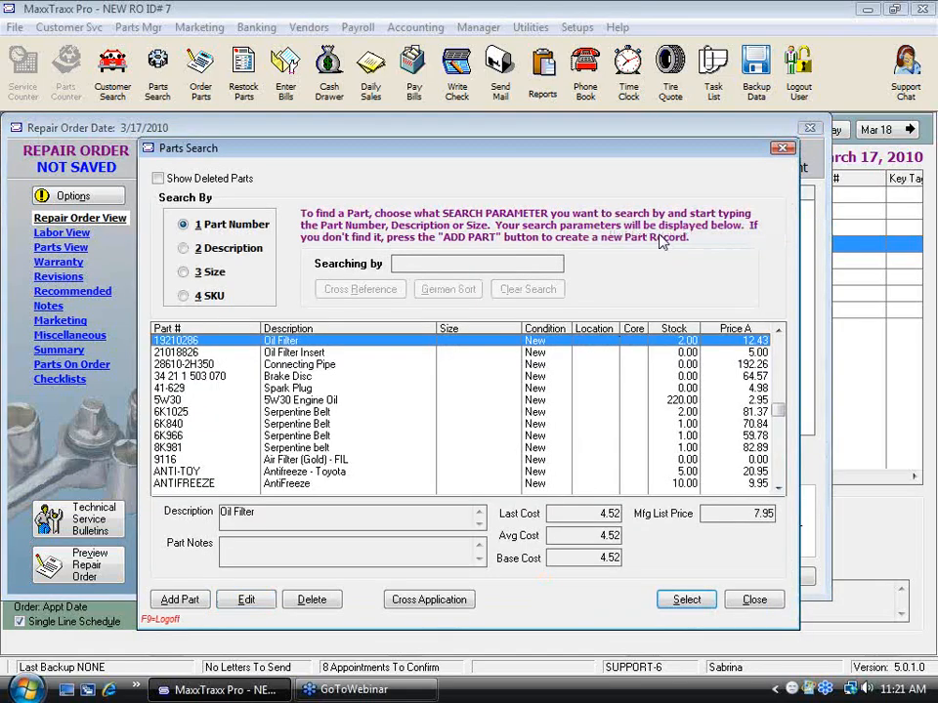
type("pf")
left_click(690, 600)
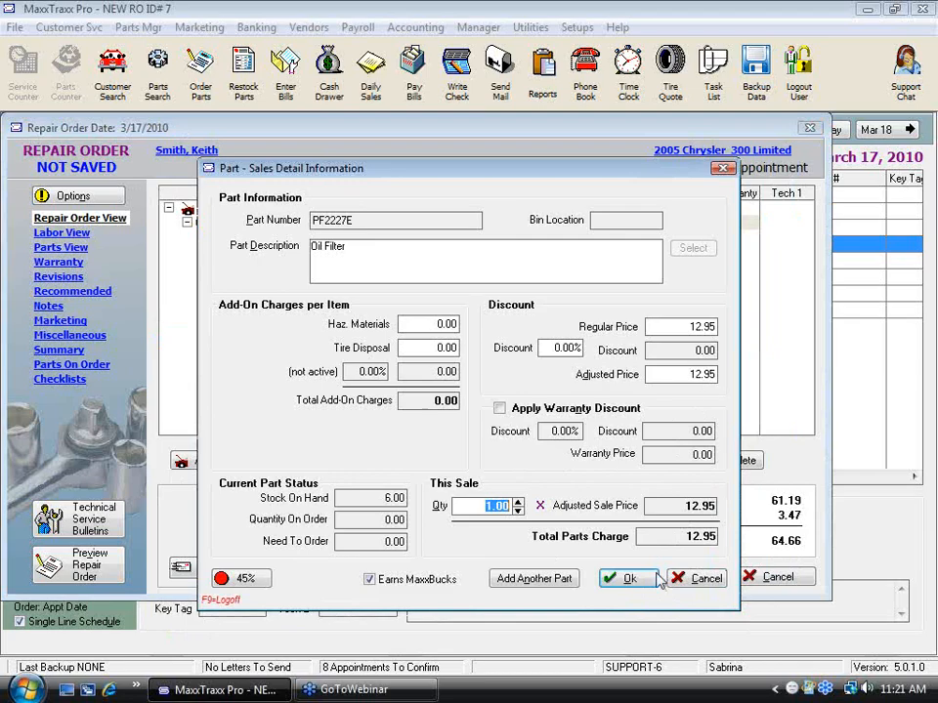
Step: Set the PF2227E oil filter's regular price to 5.00, accept the part, and view the repair order's summary
left_click(673, 327)
type("5")
key("Tab")
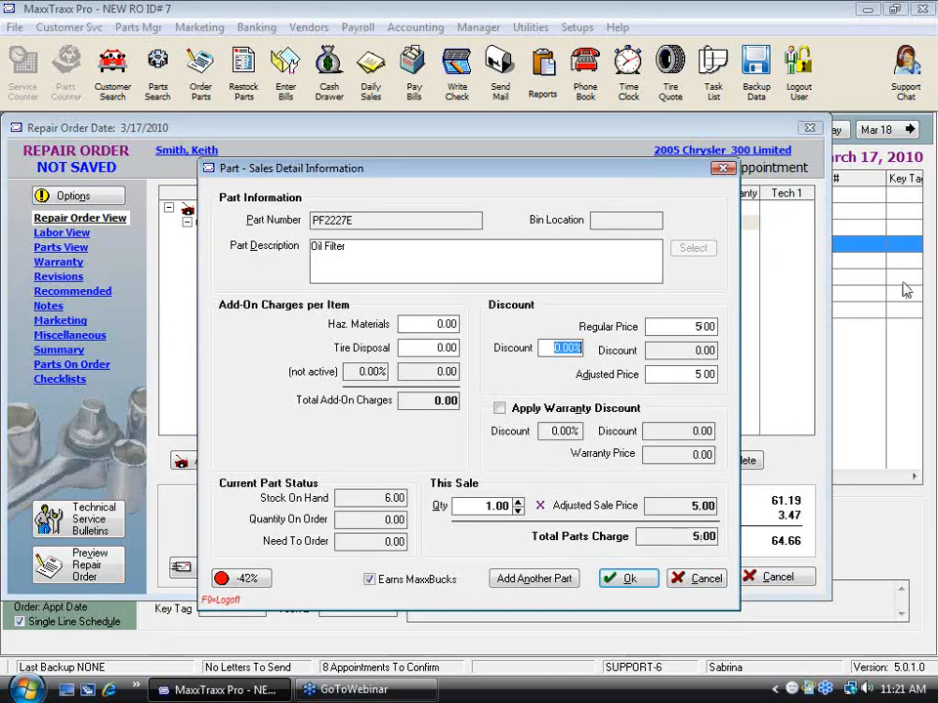
left_click(630, 580)
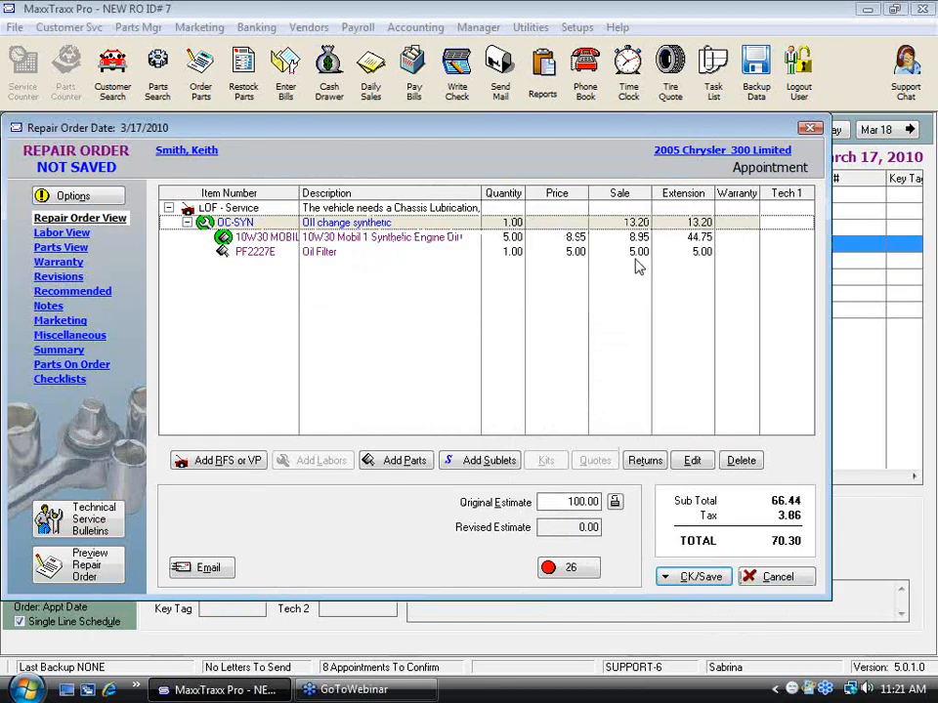
left_click(58, 350)
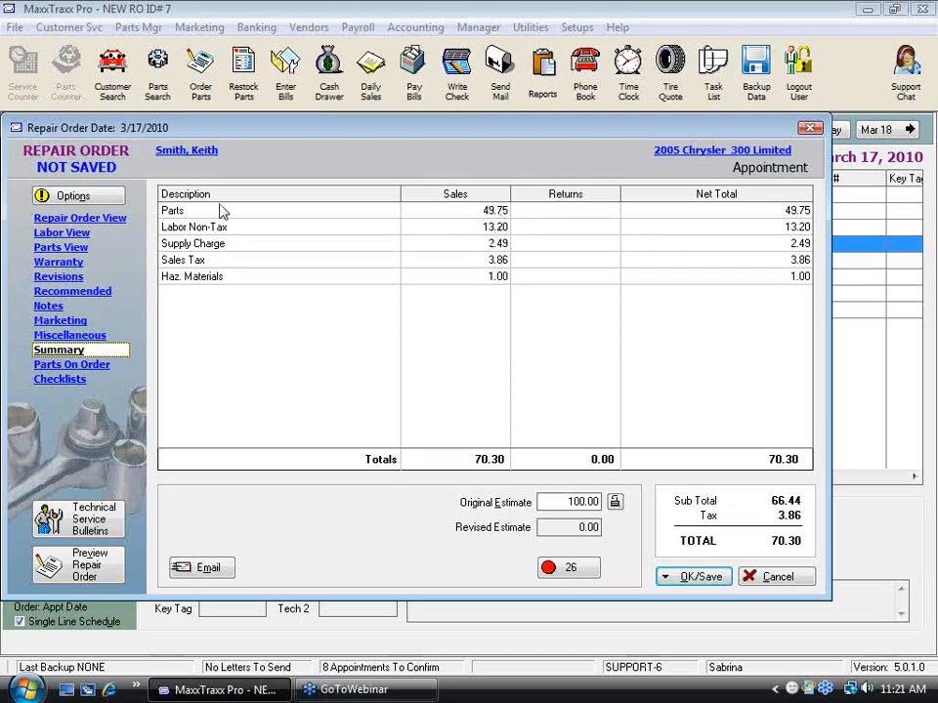
Step: Review the OC-SYN labor's sales details and its menu price adjustments from the repair order's item list
left_click(117, 221)
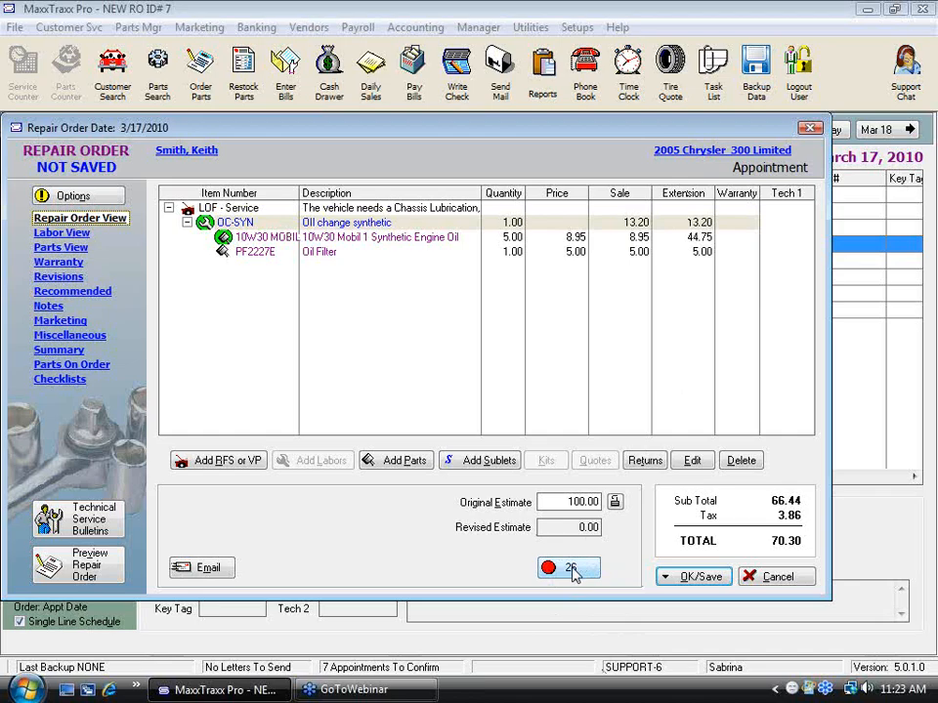
double_click(371, 223)
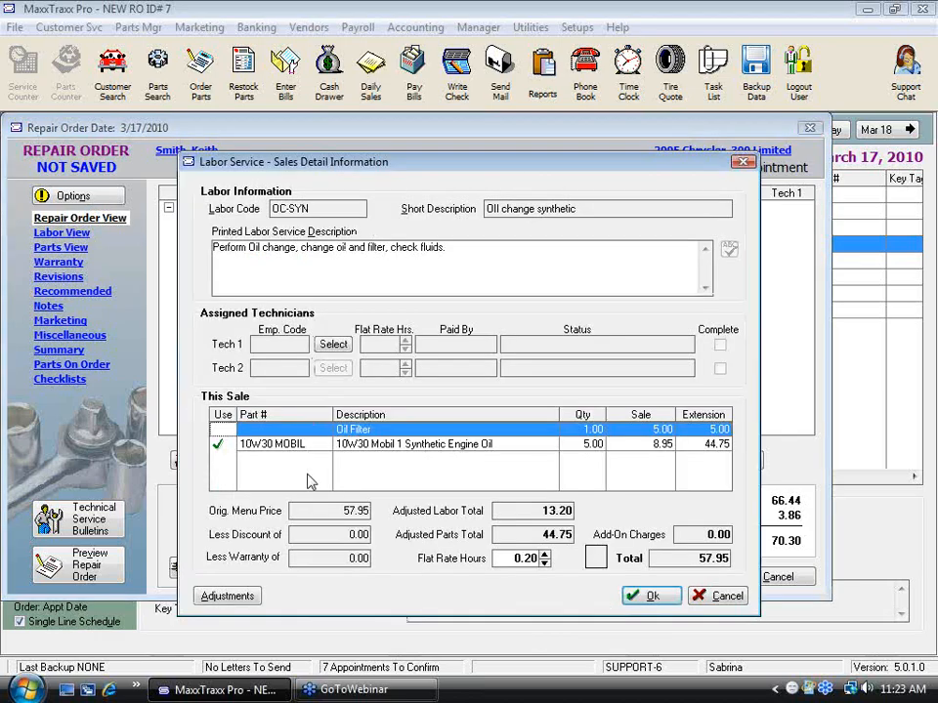
left_click(252, 602)
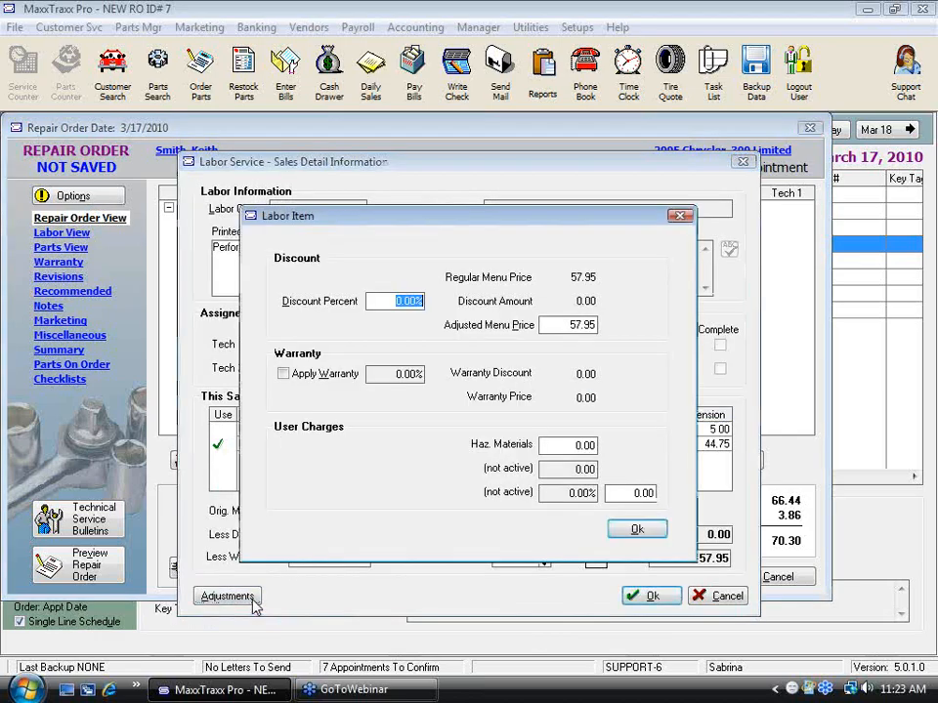
left_click(637, 528)
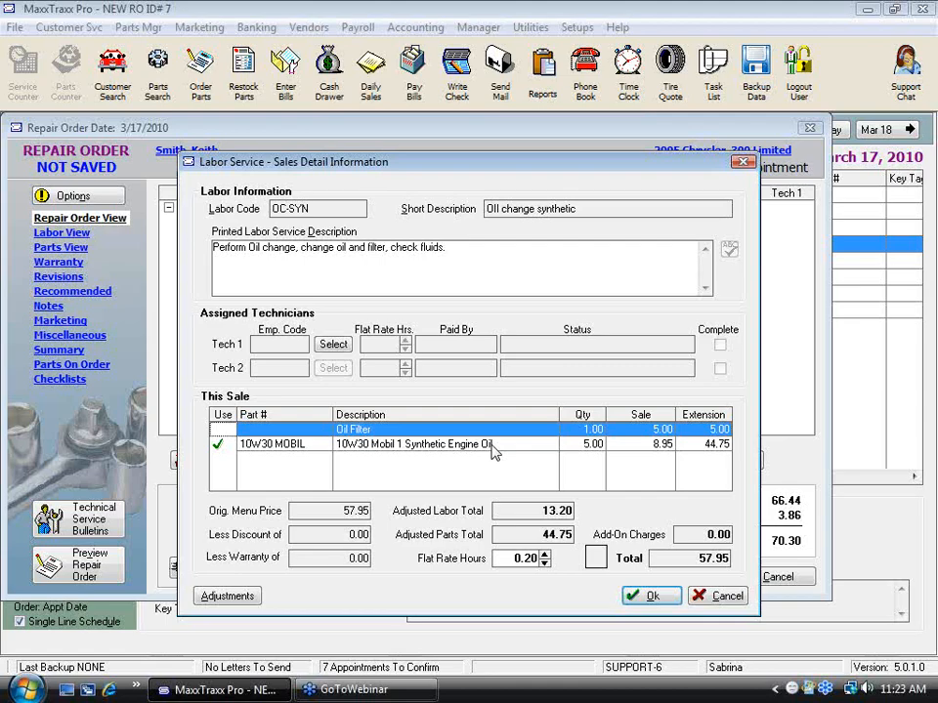
left_click(653, 597)
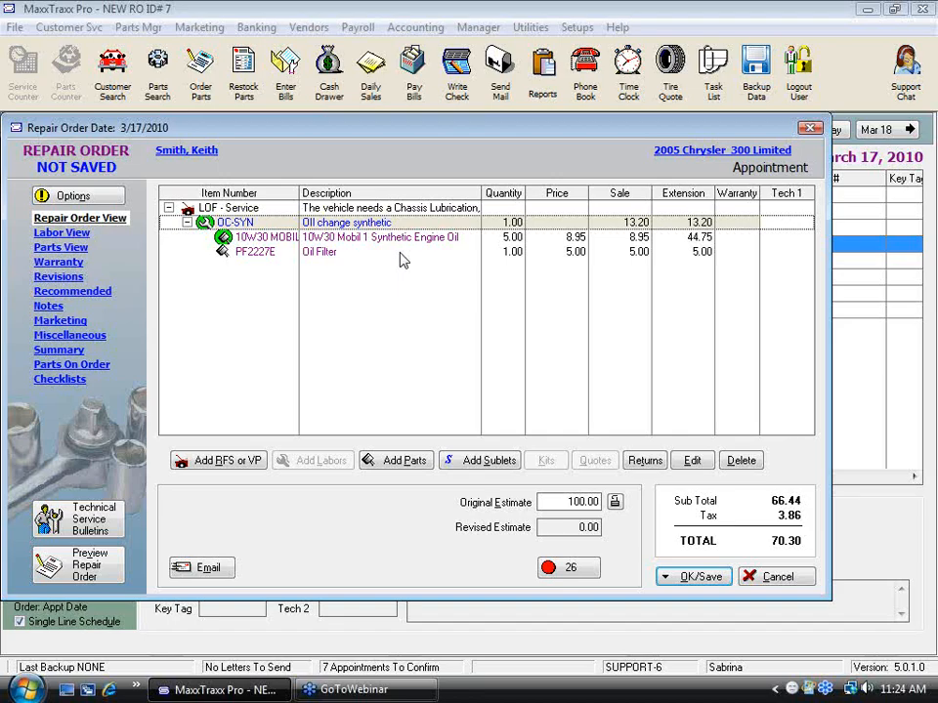
Step: Look at the Kit Manager for the LOF - Service request and close it without choosing a kit
left_click(352, 209)
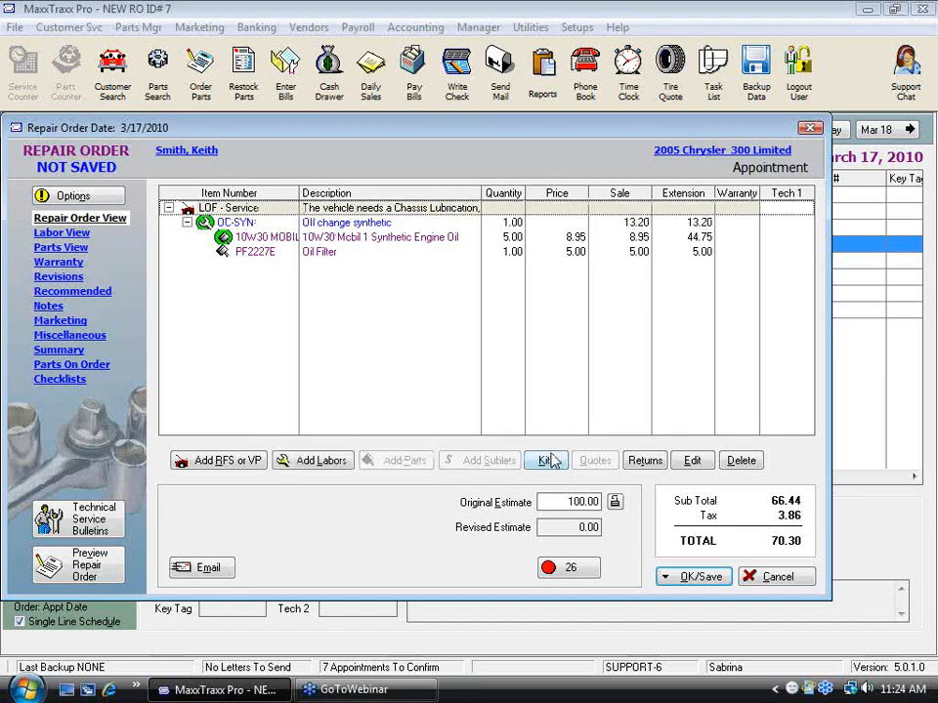
left_click(551, 460)
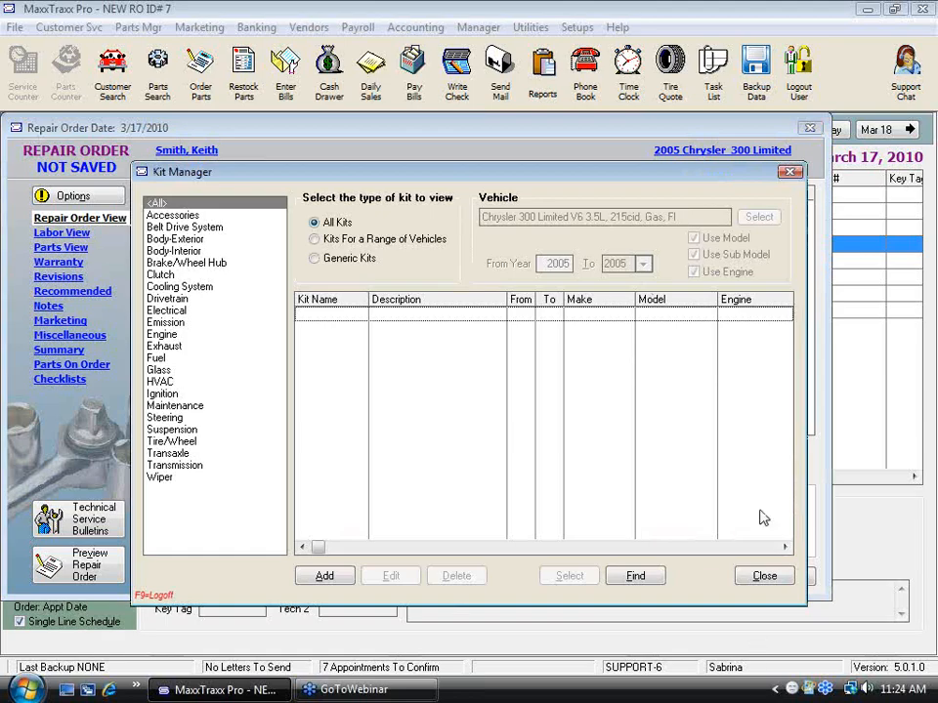
left_click(765, 577)
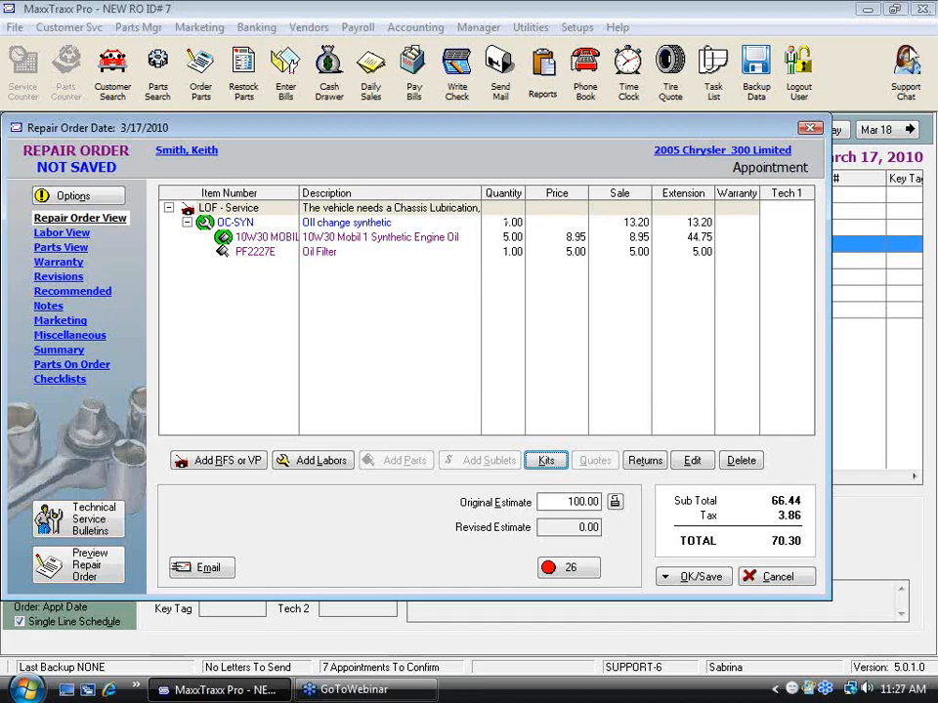
Step: Save the Chrysler's repair order
left_click(695, 577)
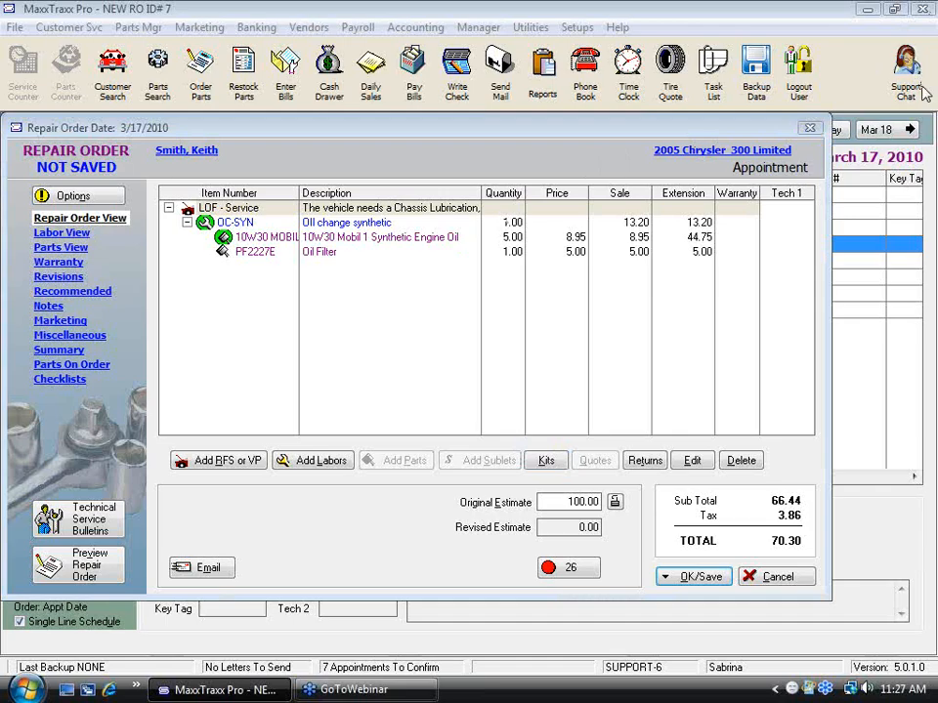
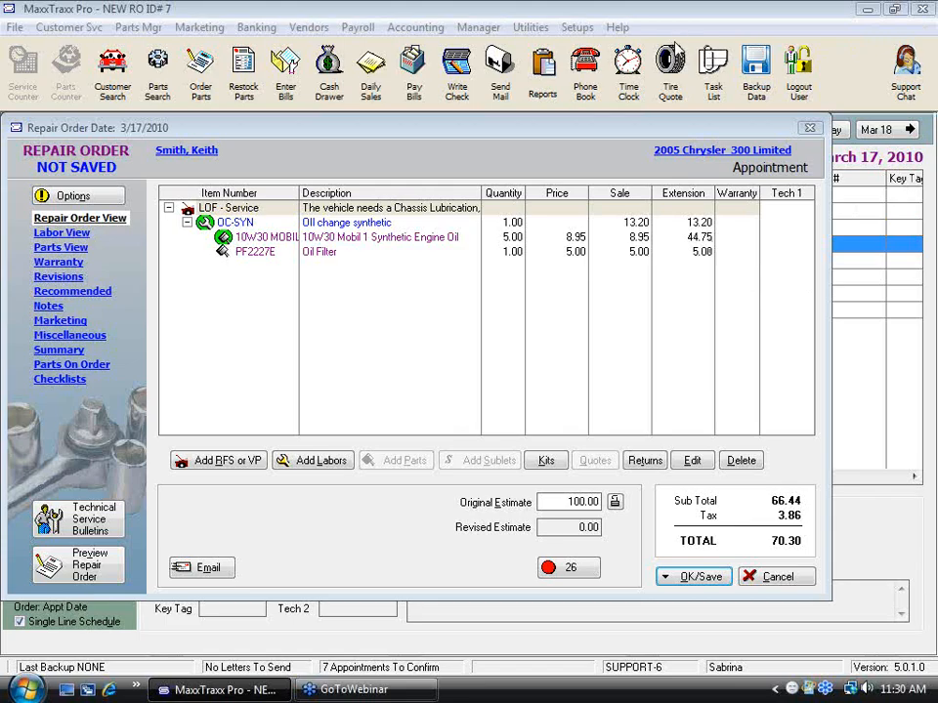
Step: Create a new menu-priced labor from the repair order with code ALI and the description Alignment
left_click_drag(676, 33, 918, 33)
left_click(322, 460)
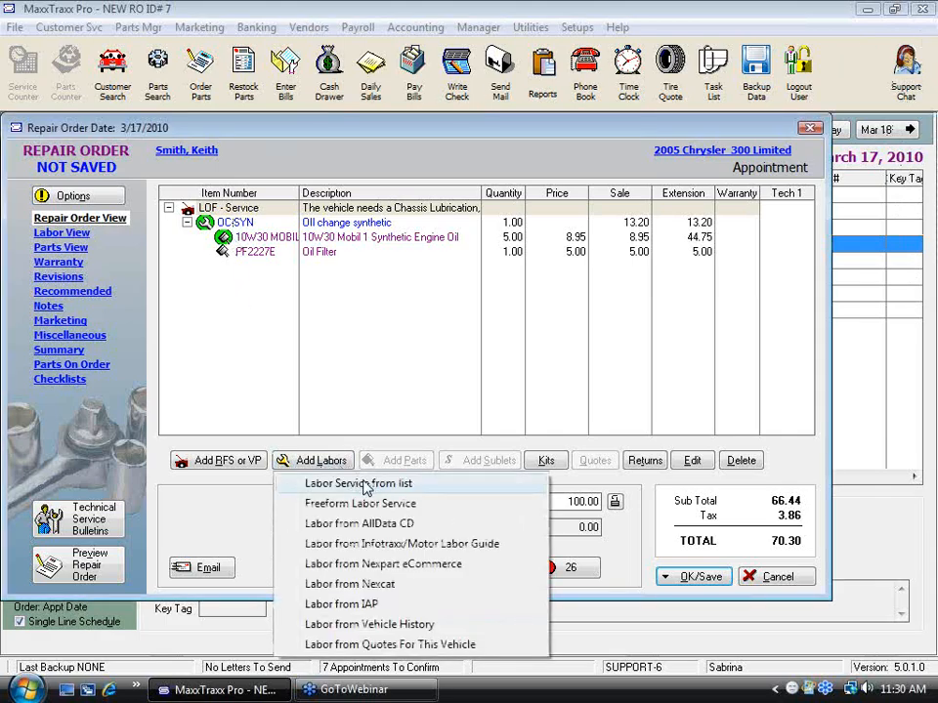
left_click(364, 485)
left_click(244, 540)
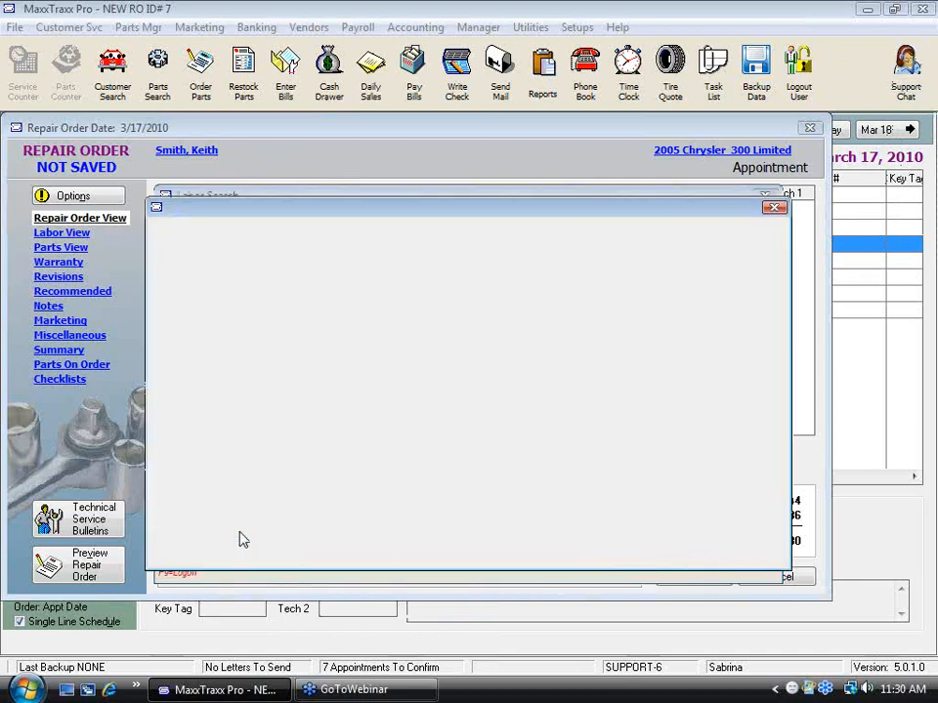
left_click(465, 398)
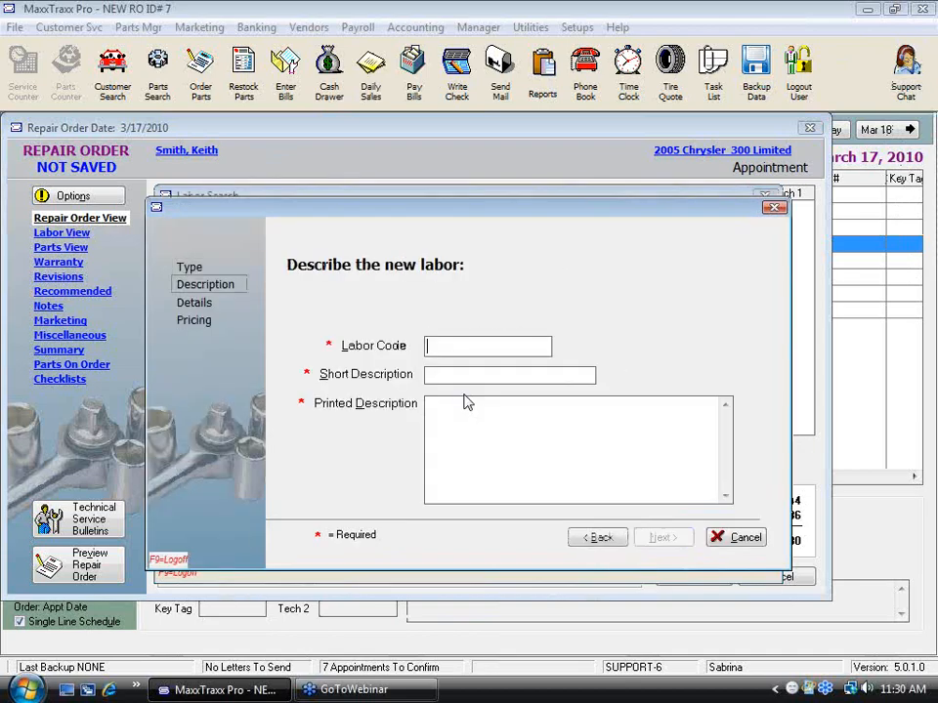
type("ALI")
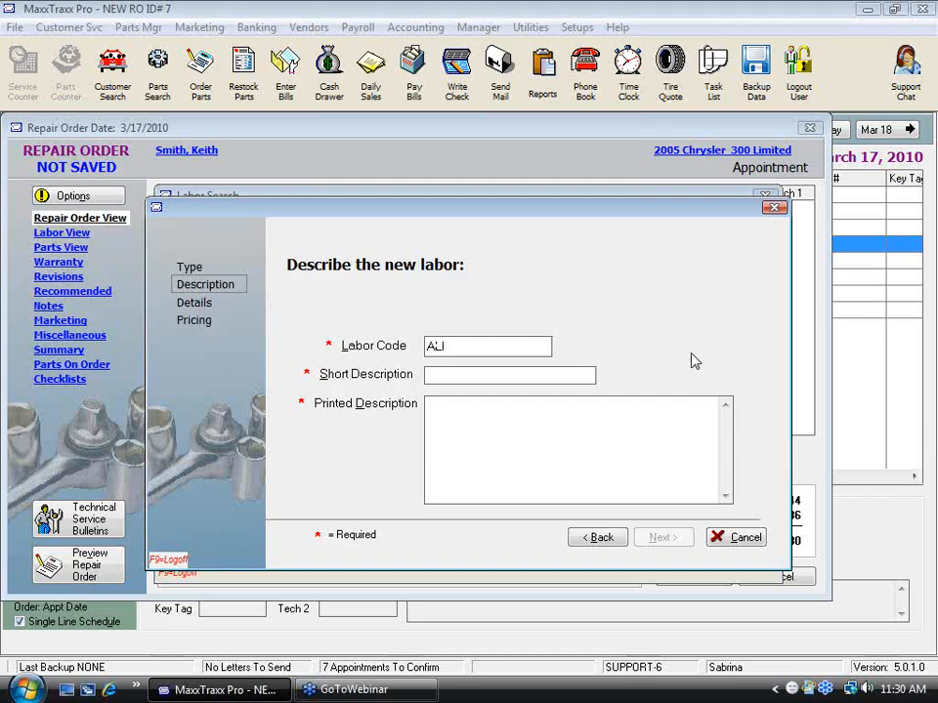
left_click(457, 381)
type("Alignment")
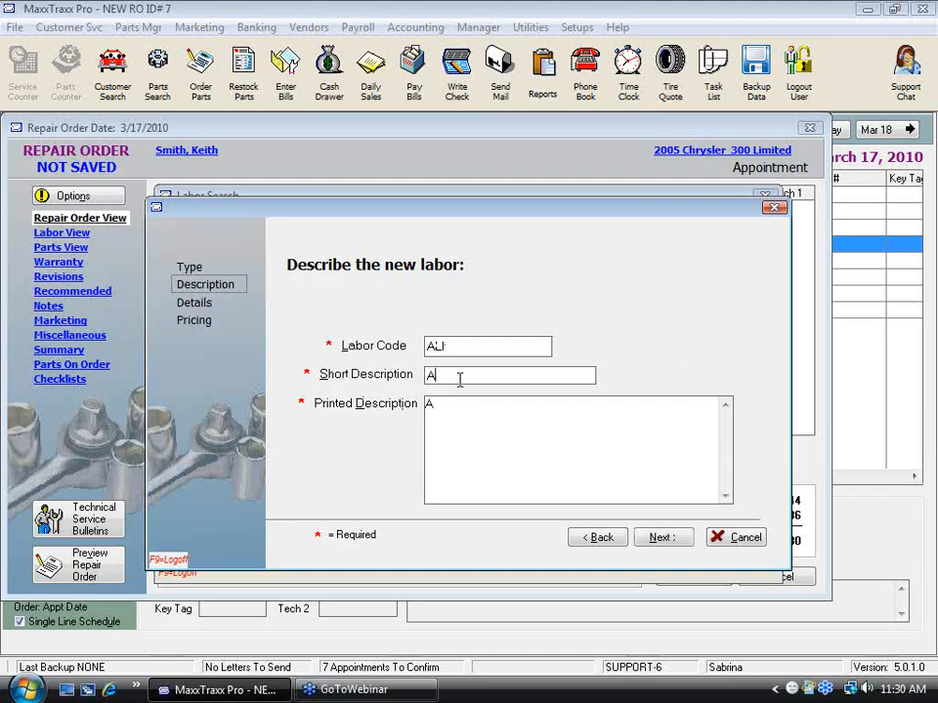
left_click(662, 537)
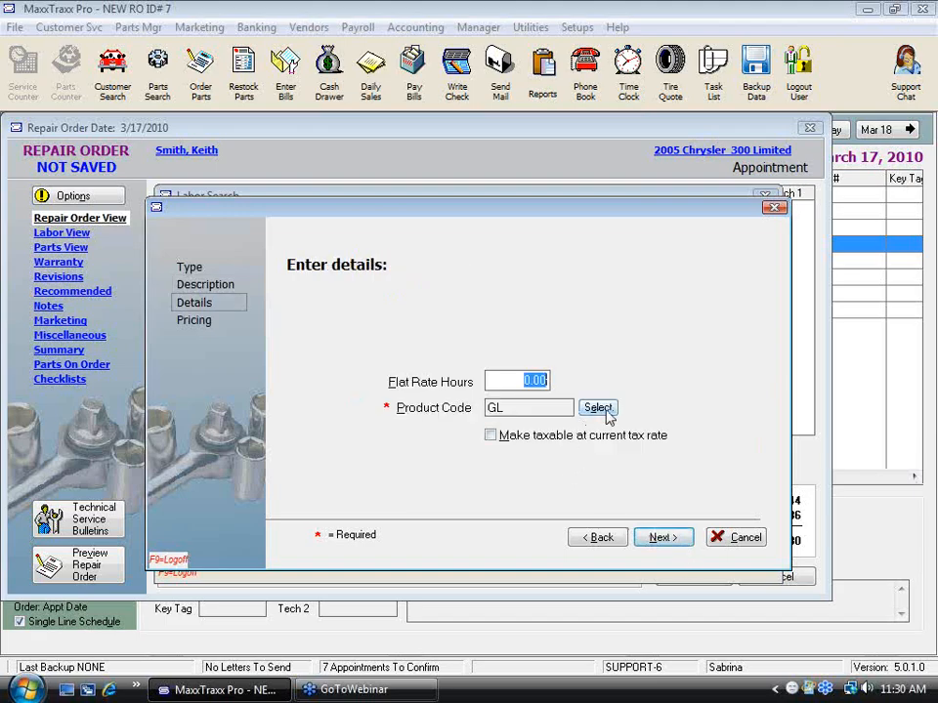
Step: Give the labor 0.80 flat rate hours and a 49.95 menu price, and add it to the repair order
type(".8")
left_click(661, 538)
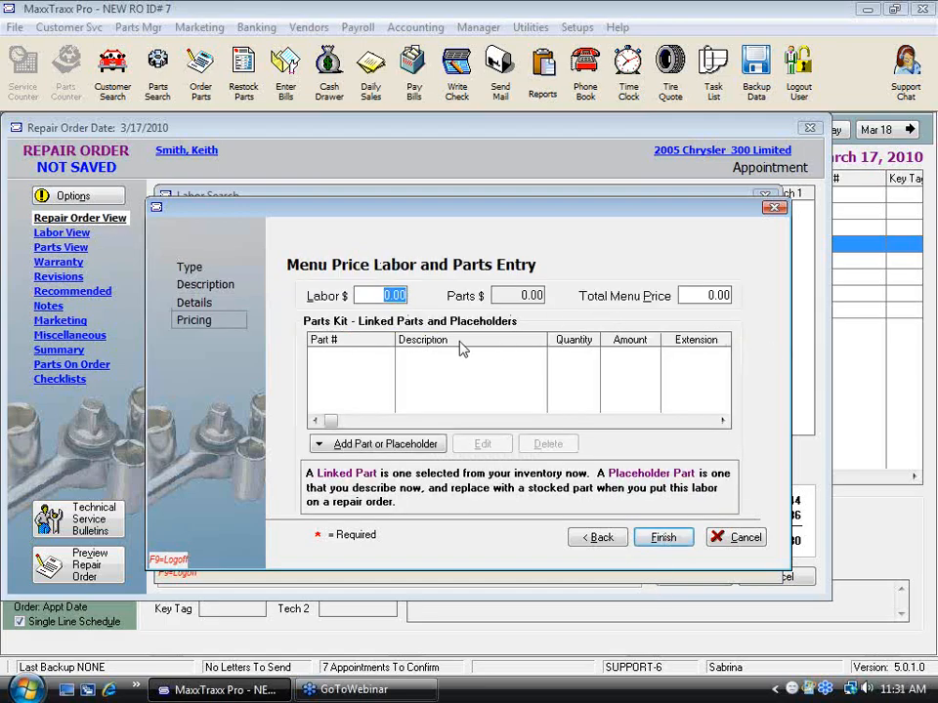
type("49.95")
key("Tab")
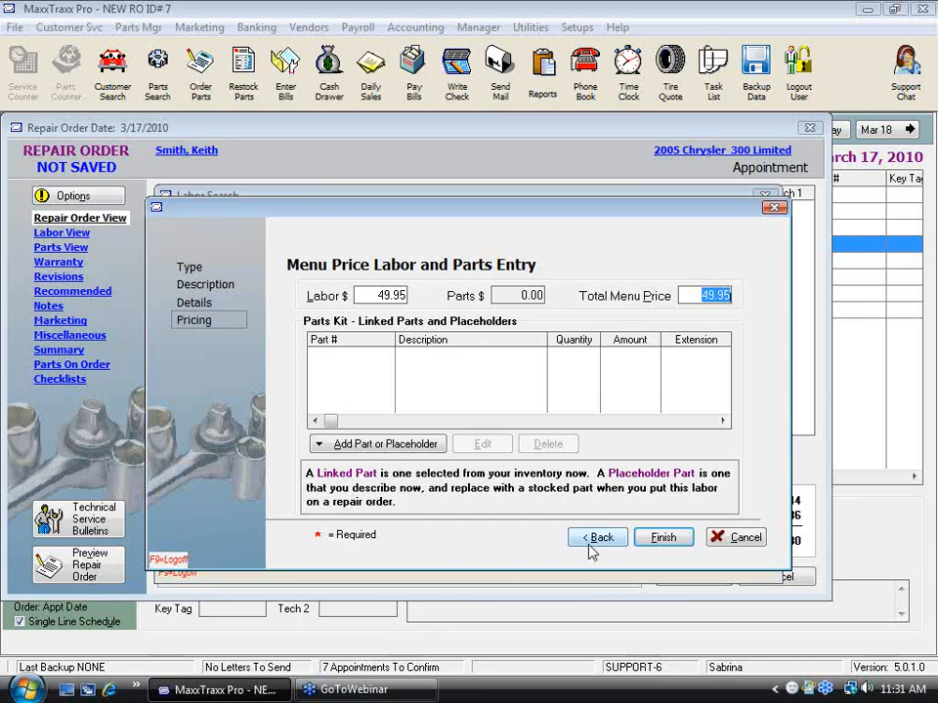
left_click(665, 544)
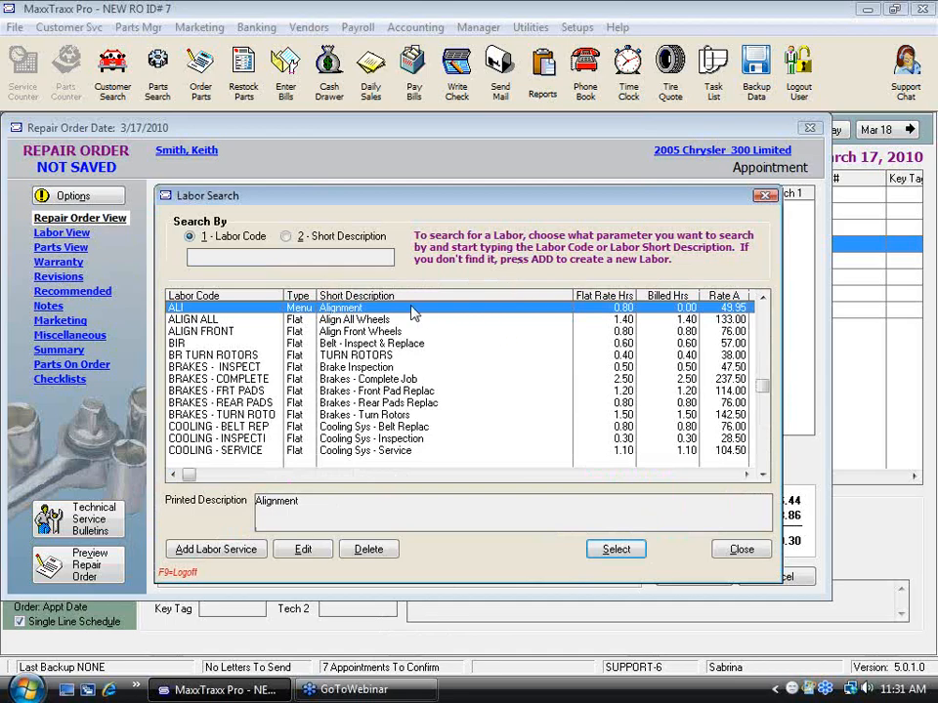
double_click(412, 310)
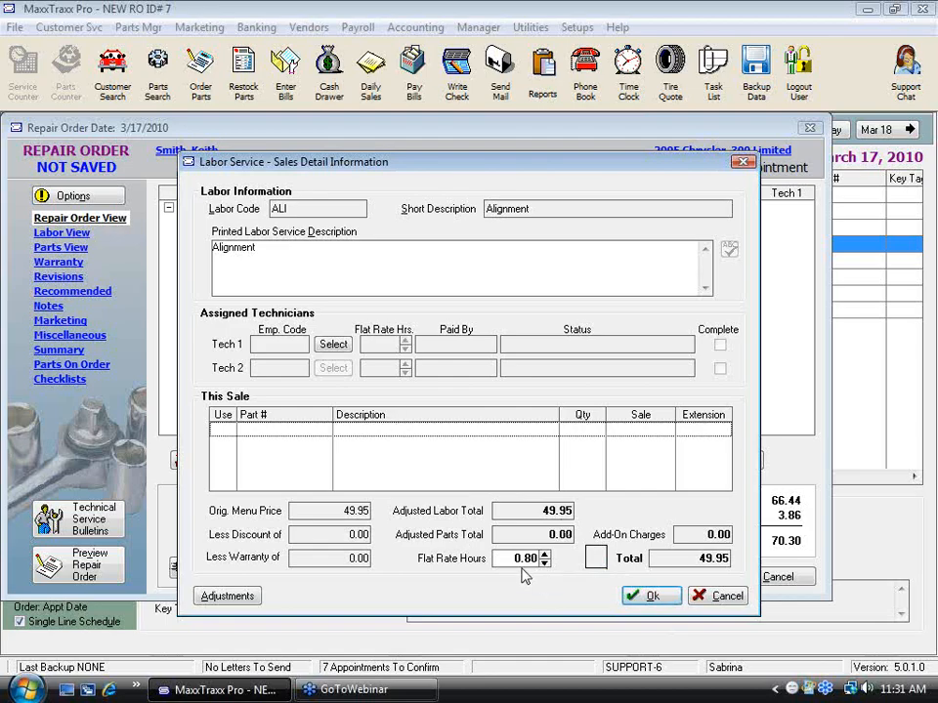
left_click(650, 597)
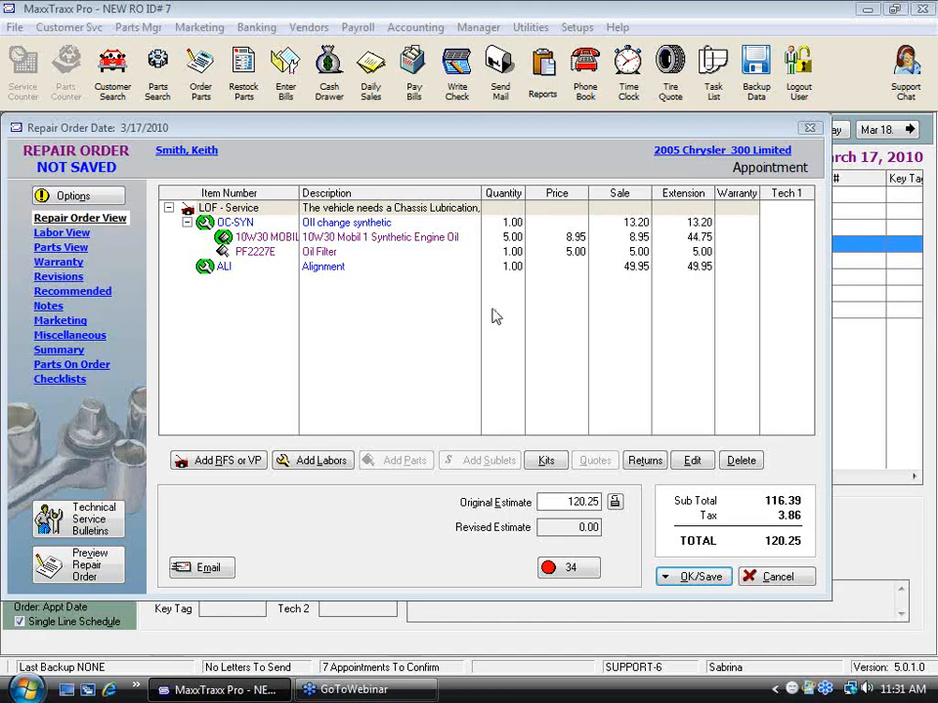
Step: Search the labor services for ali and open the sales details of ALIGN FRONT
left_click(311, 462)
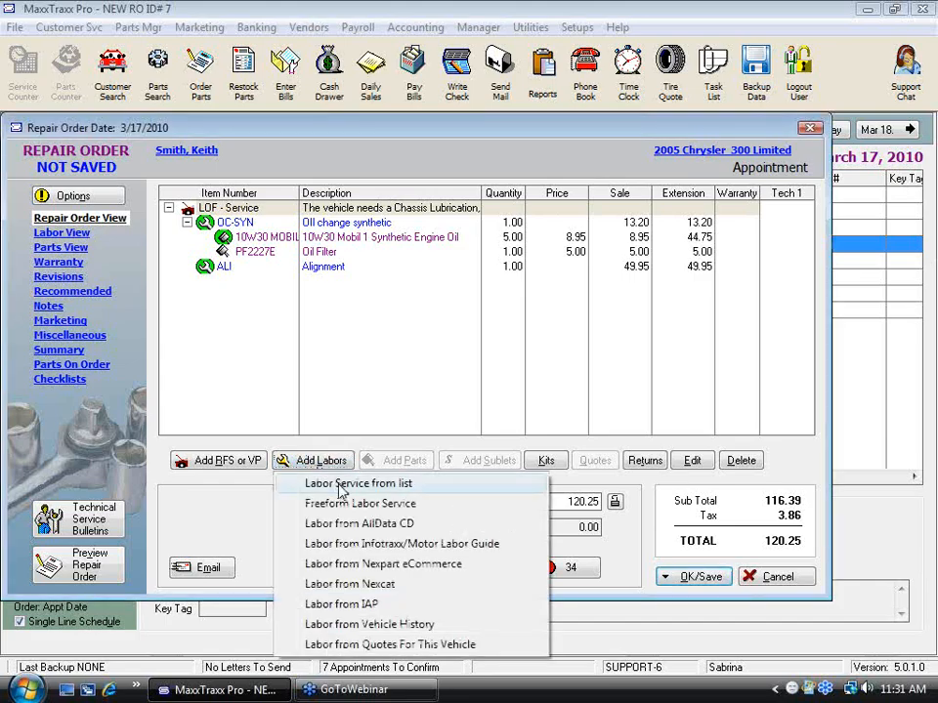
left_click(293, 483)
type("ali")
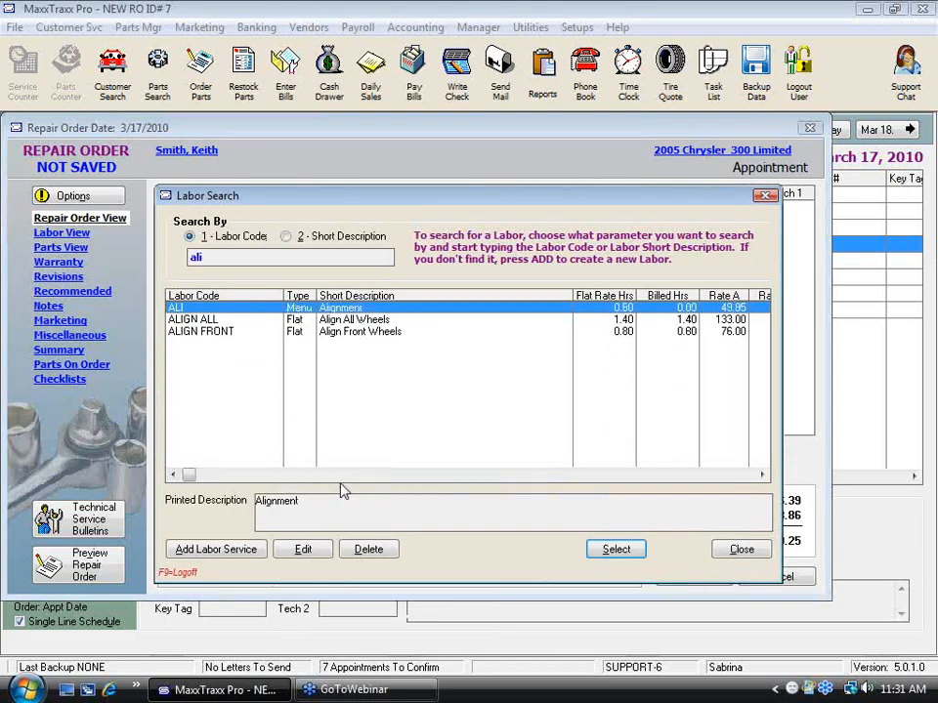
key("Down")
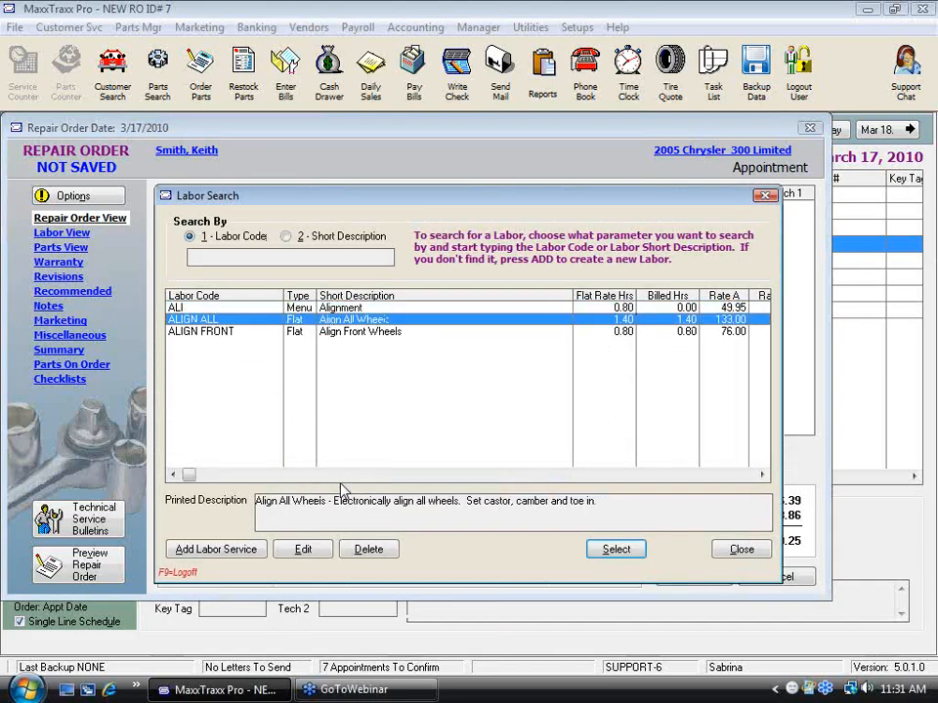
key("Down")
key("Return")
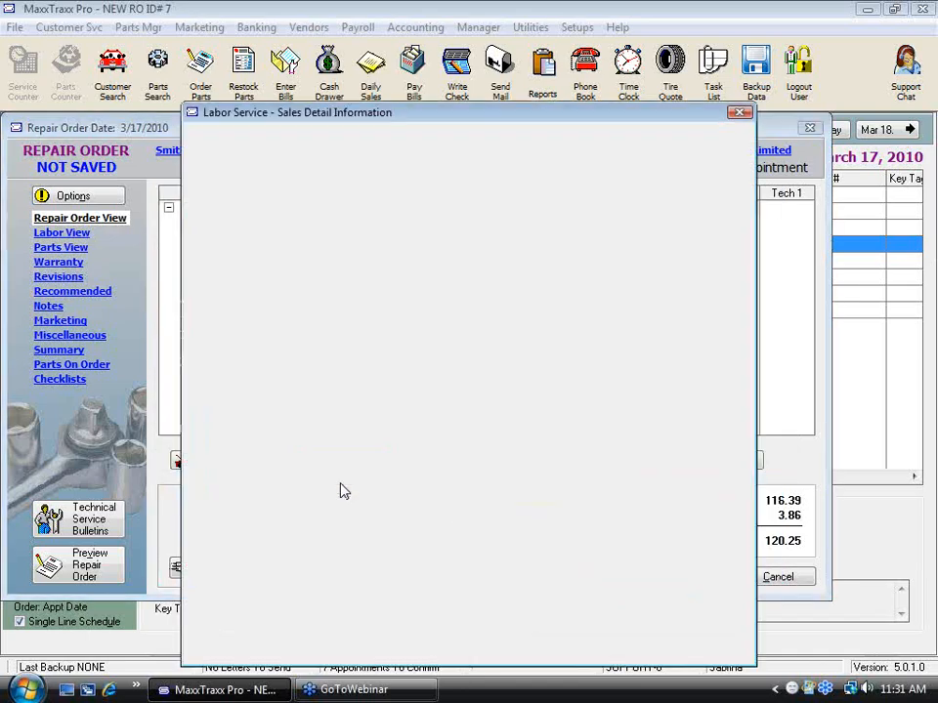
left_click(672, 45)
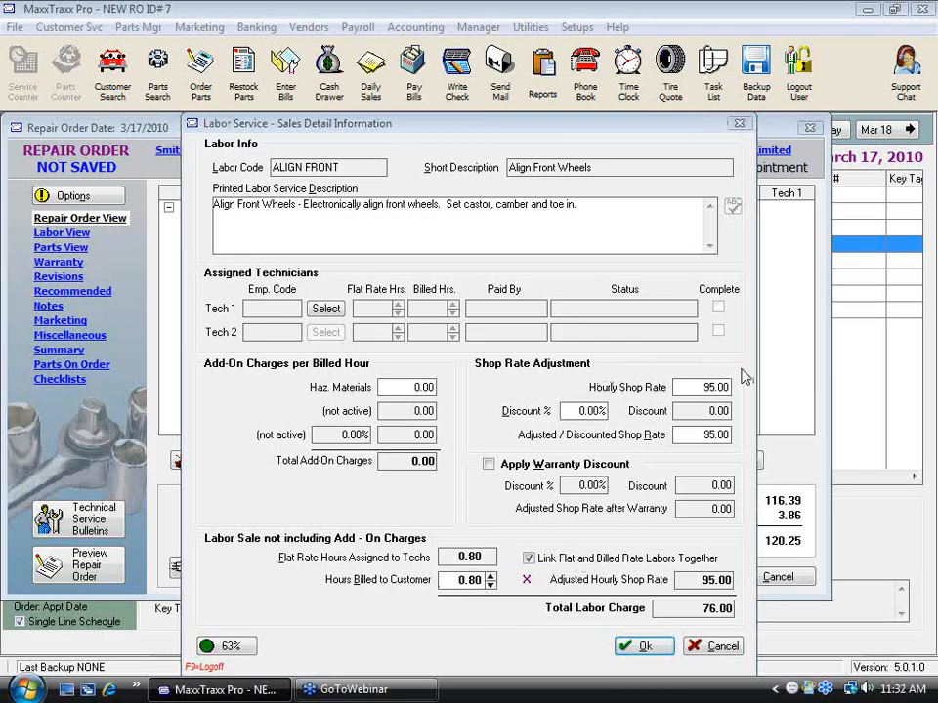
Step: Try hourly shop rates of 80, 70 and 62 on the Align Front Wheels labor
left_click(701, 386)
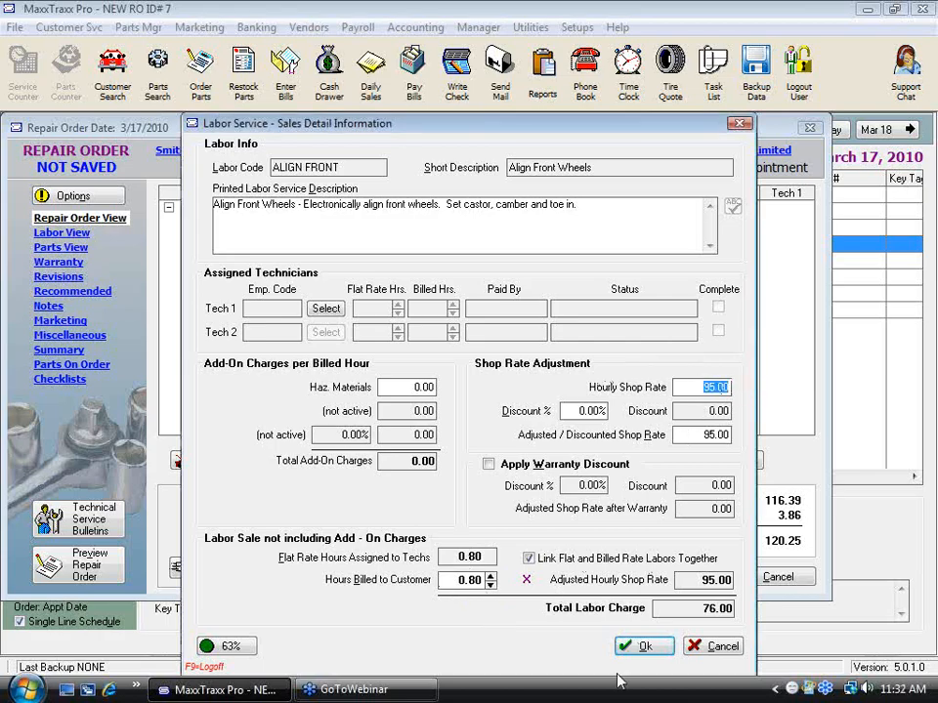
left_click(715, 608)
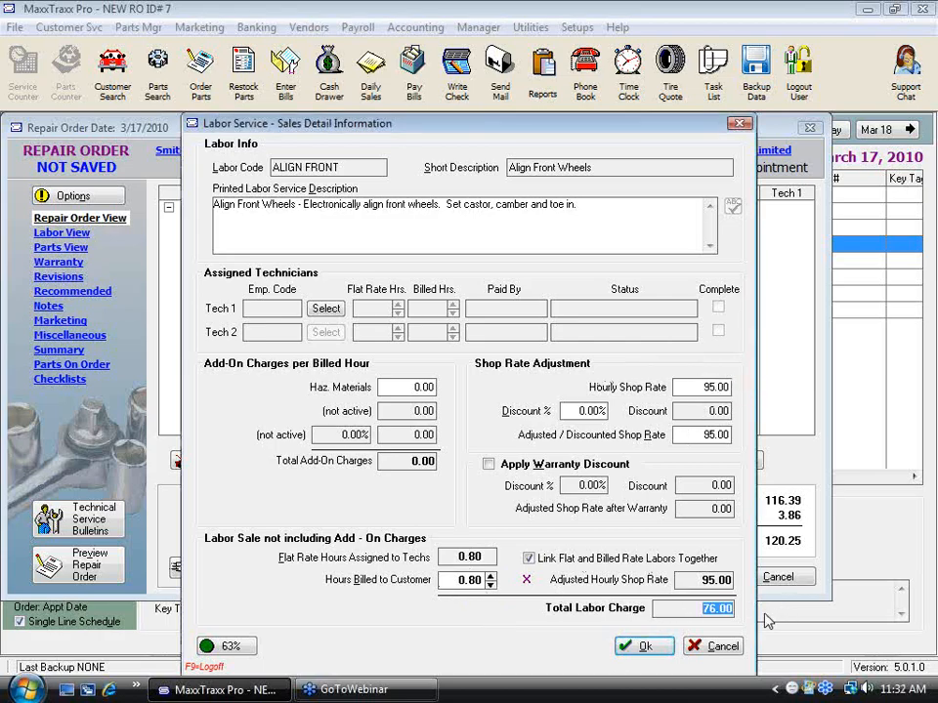
left_click(704, 387)
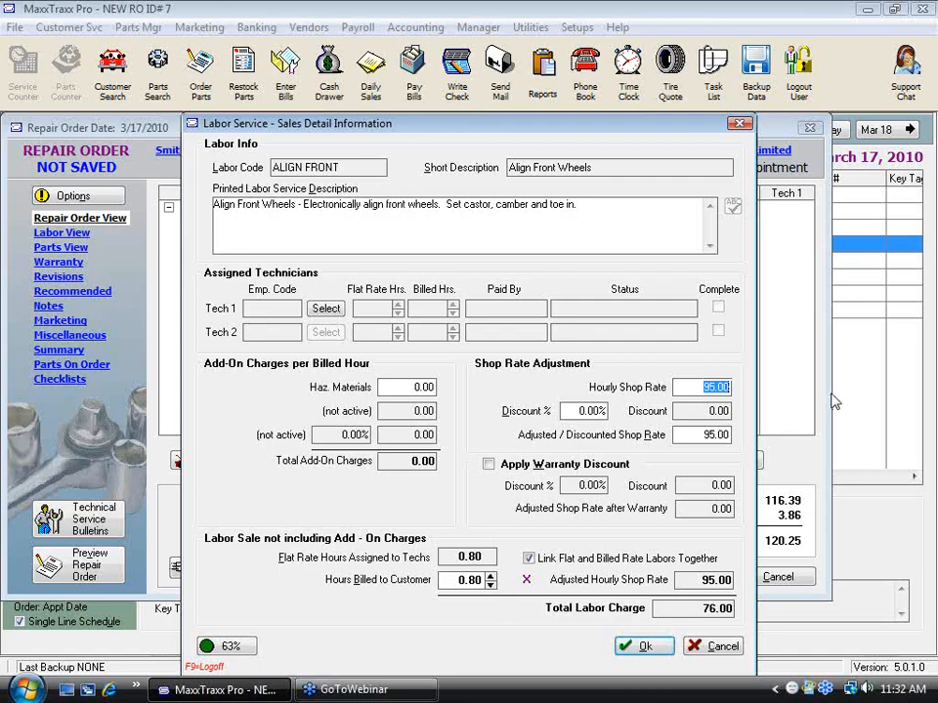
type("80")
key("Tab")
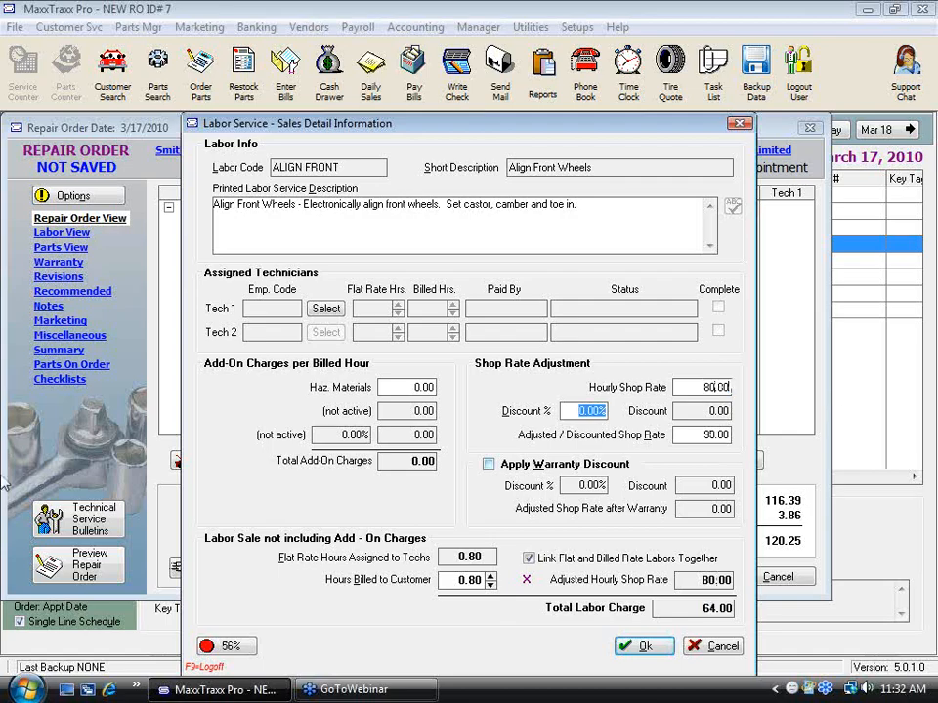
left_click(703, 387)
type("70")
key("Tab")
left_click(704, 387)
type("62")
key("Tab")
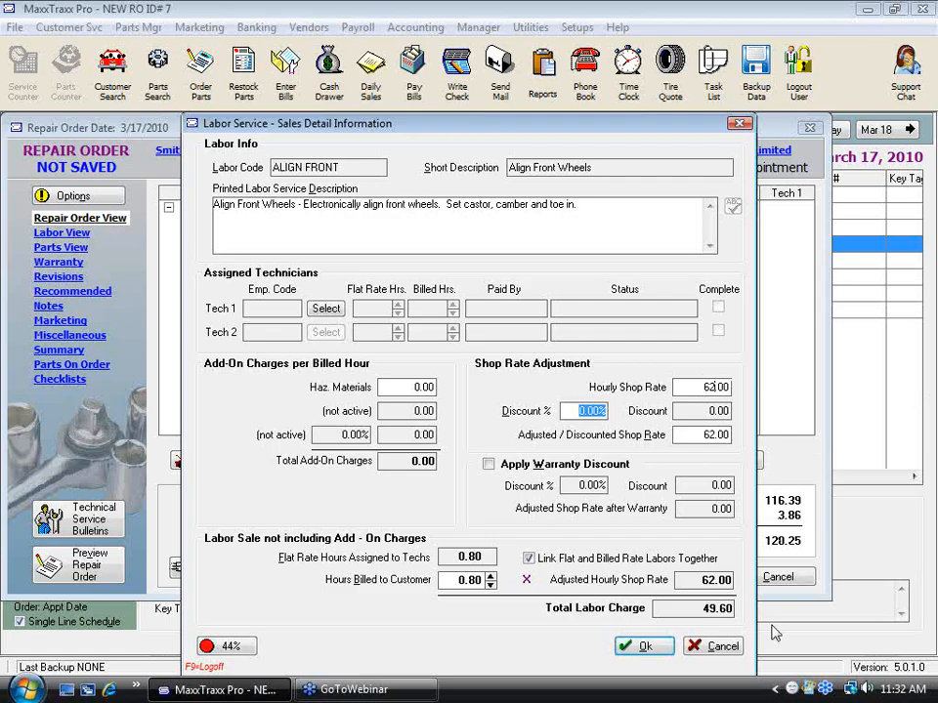
Step: Fine-tune the hourly shop rate with 62.40, 62.45 and finally 62.44
left_click(694, 387)
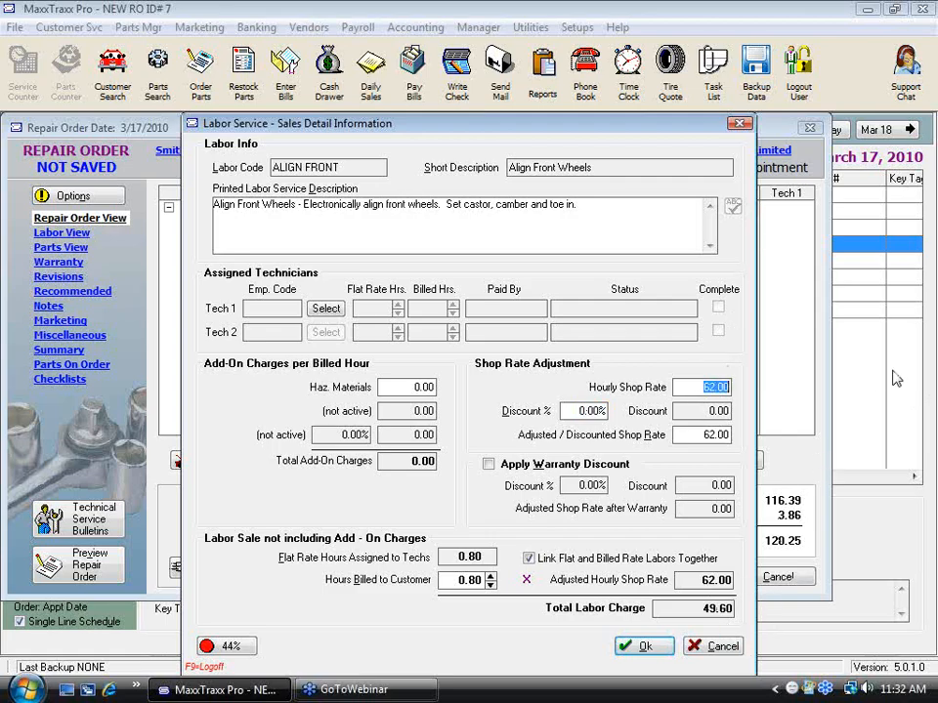
type("62.4")
key("Tab")
left_click(703, 387)
left_click_drag(797, 379, 928, 364)
type("62.45")
key("Tab")
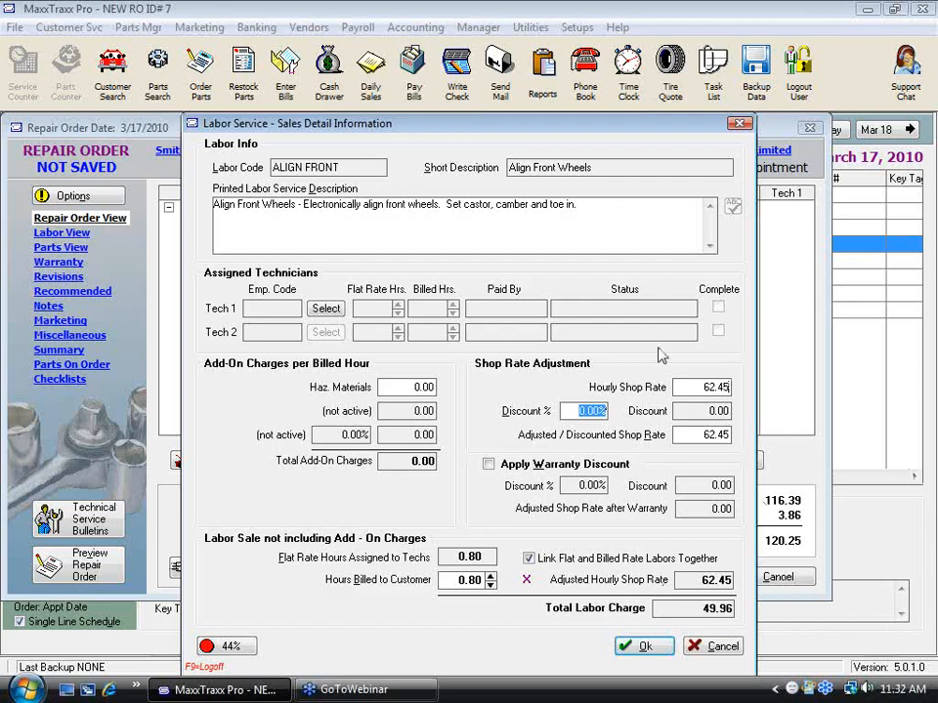
left_click_drag(695, 385, 918, 357)
type("62.44")
key("Tab")
left_click_drag(697, 388, 745, 388)
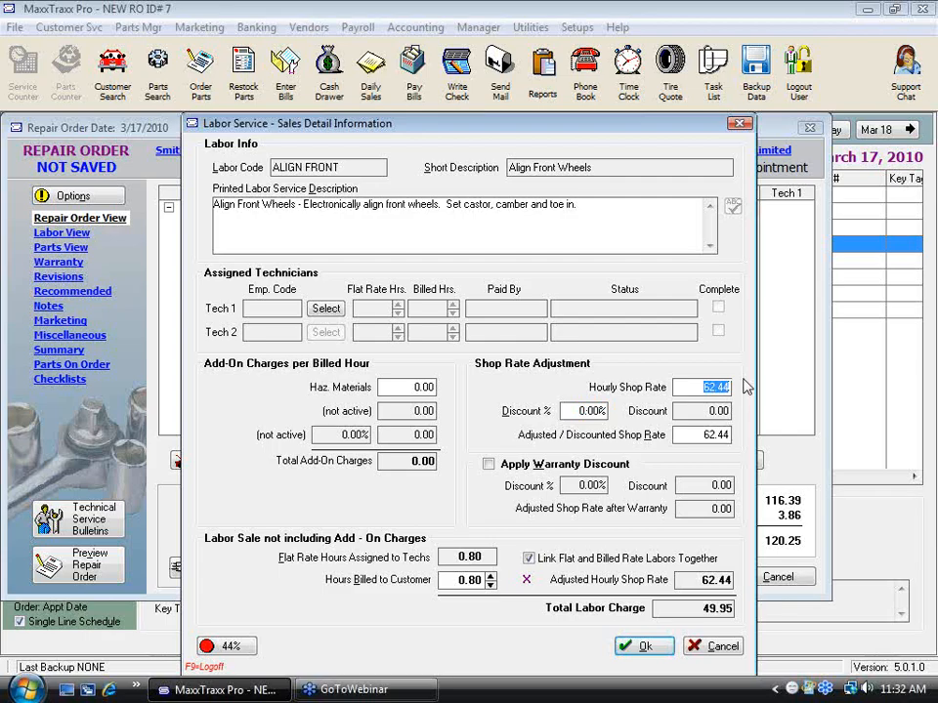
Step: Examine the average labor cost and profit percentage in the ALIGN FRONT labor's profitability breakdown
left_click(213, 645)
left_click_drag(372, 380, 514, 383)
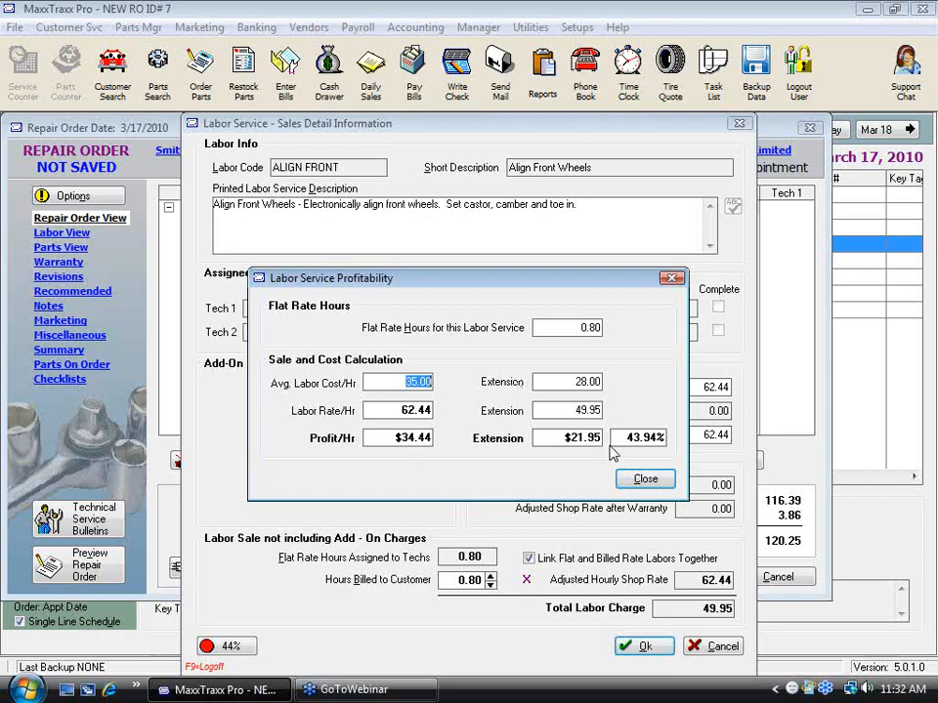
left_click_drag(615, 439, 681, 451)
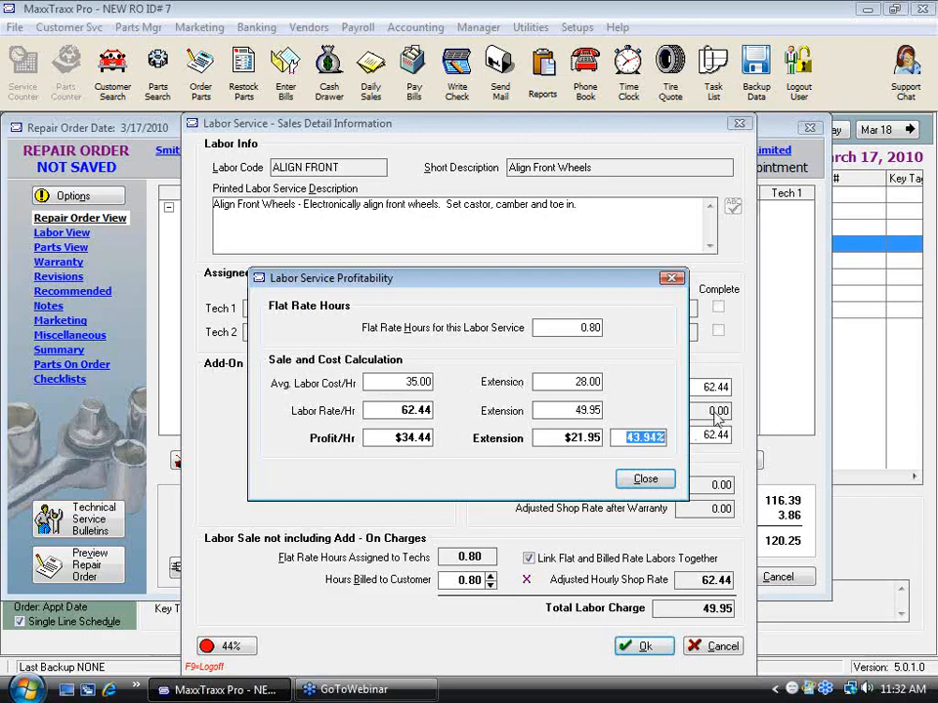
left_click(648, 480)
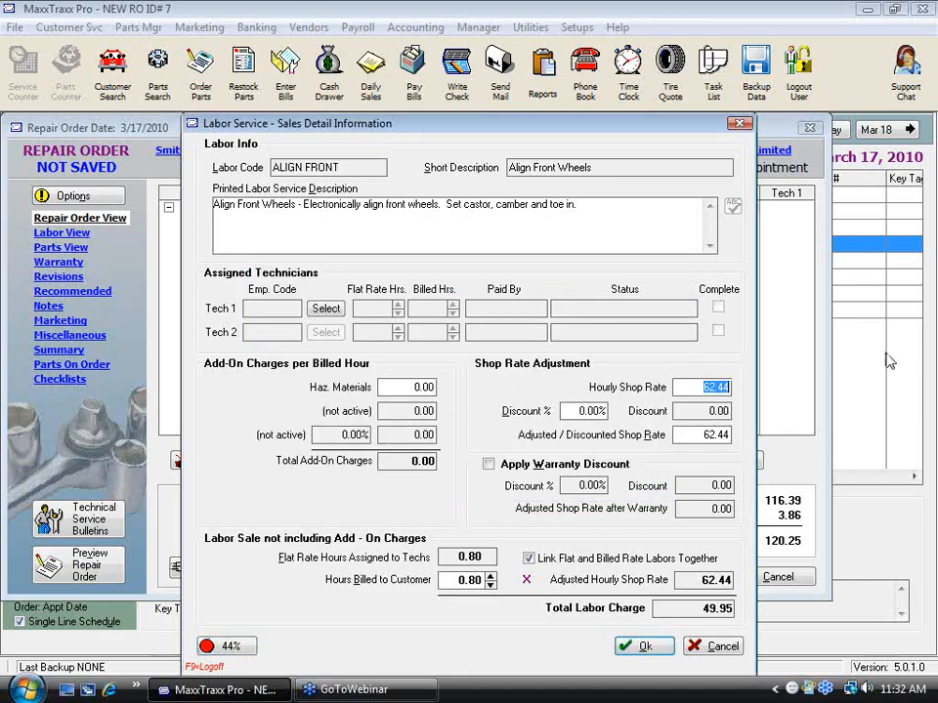
Step: Set the hourly shop rate to 95.00 and check its profitability, cancelling the ALIGN FRONT labor without adding it
type("95")
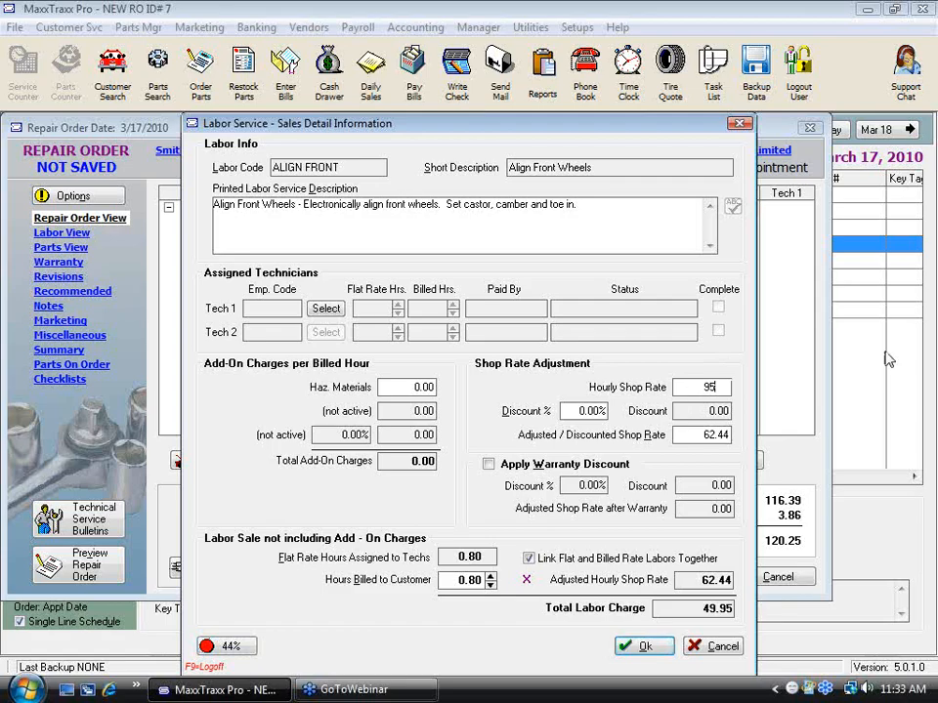
key("Tab")
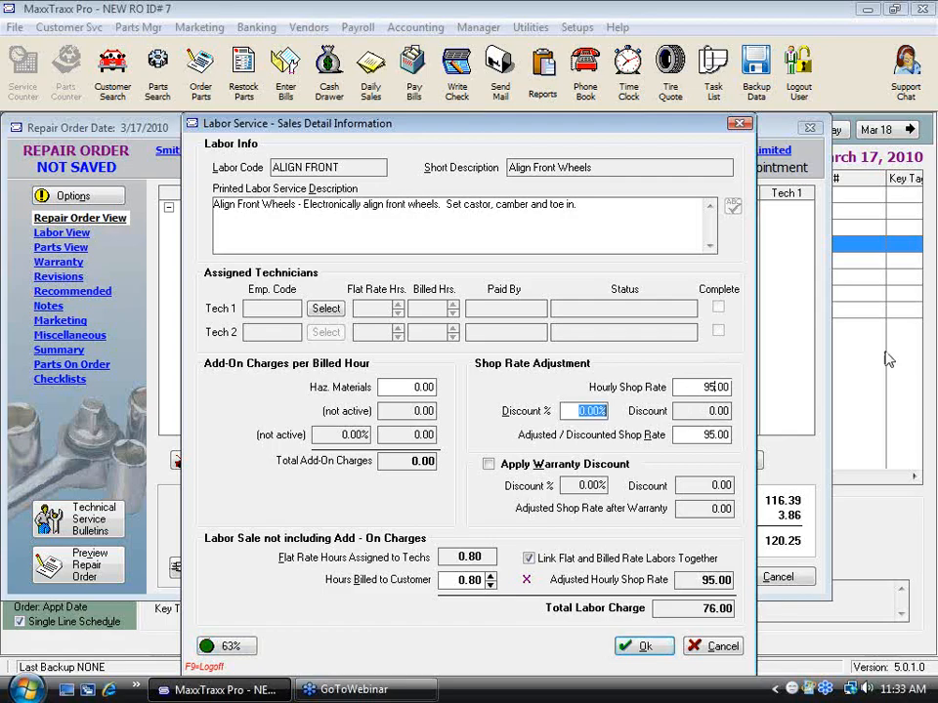
left_click(233, 649)
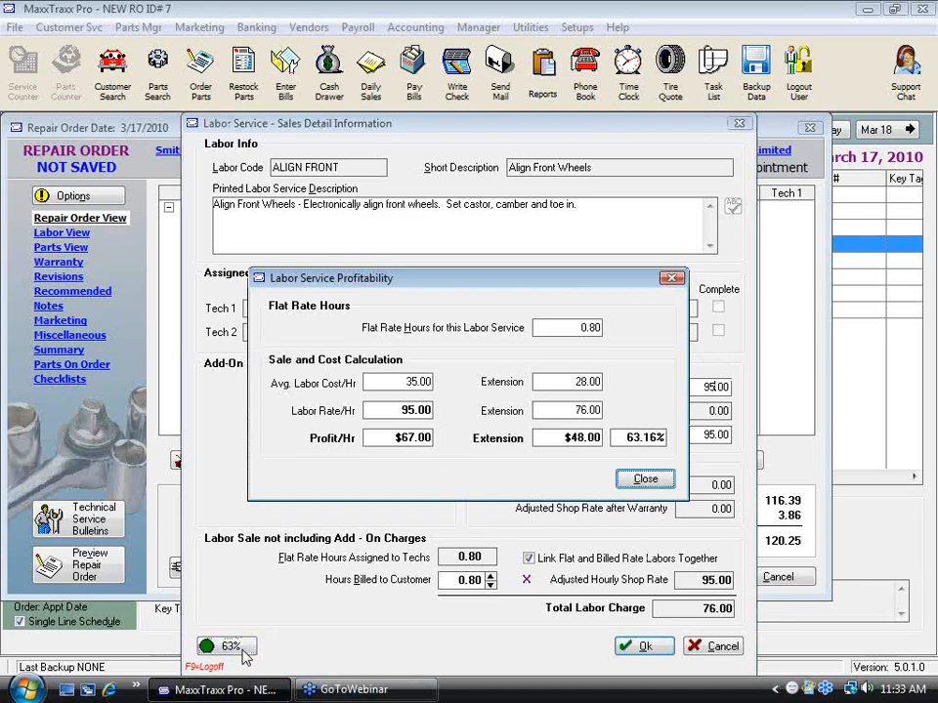
left_click(647, 478)
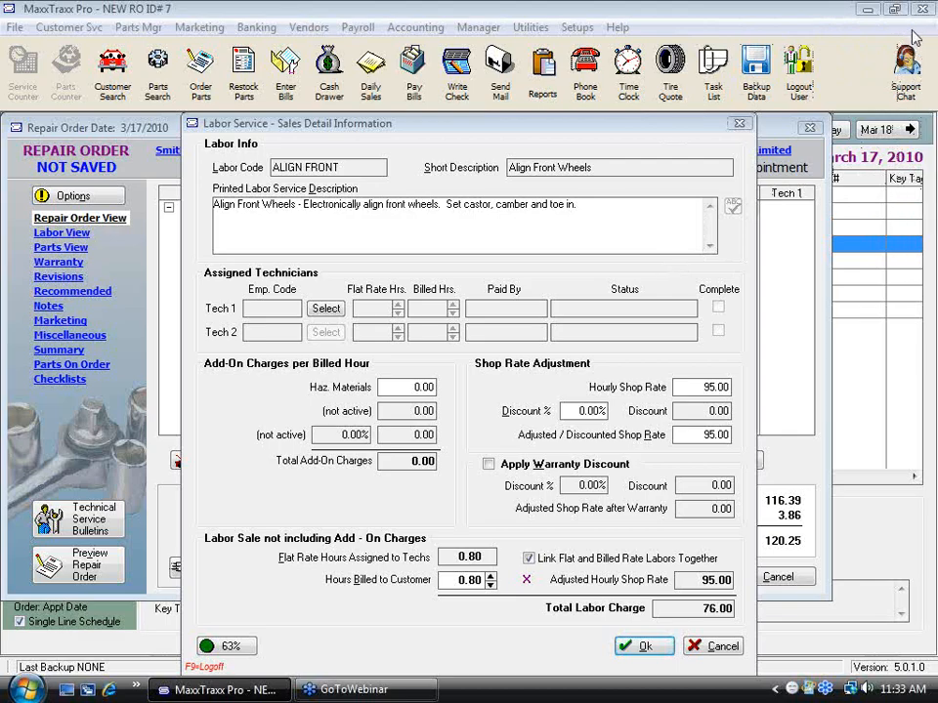
left_click(720, 649)
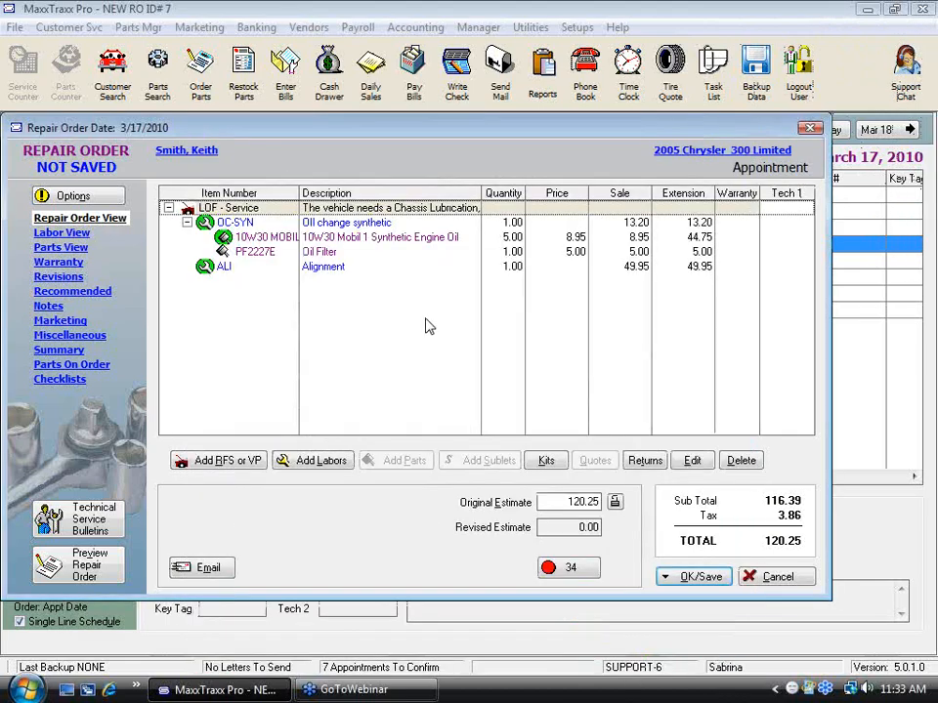
Step: Save the repair order containing the OC-SYN and ALI labors with the Save Only option
left_click(342, 225)
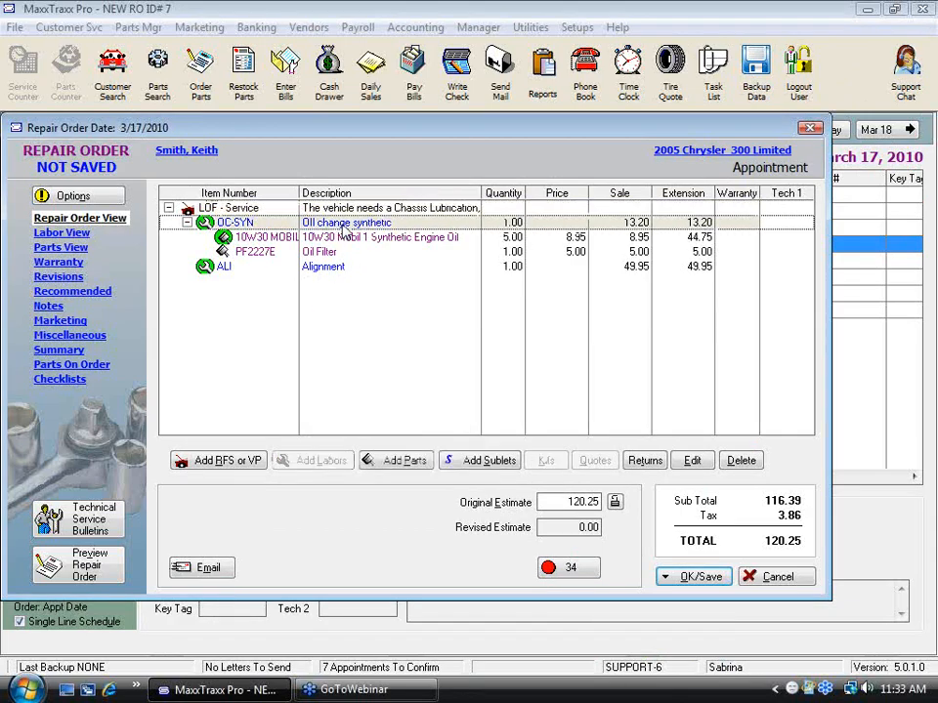
left_click(329, 269)
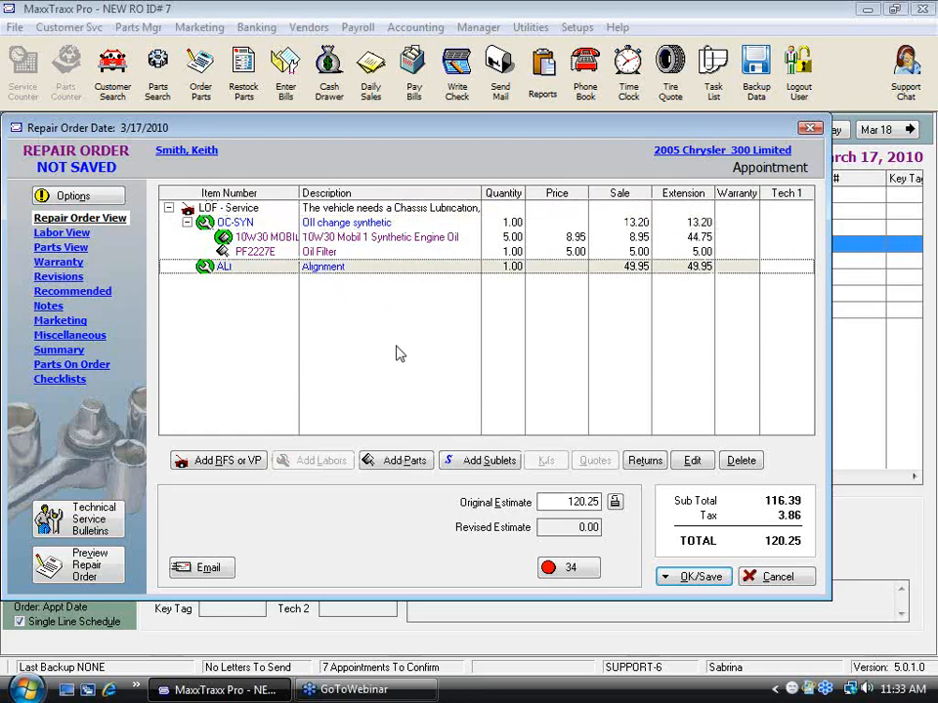
left_click(716, 583)
left_click(723, 418)
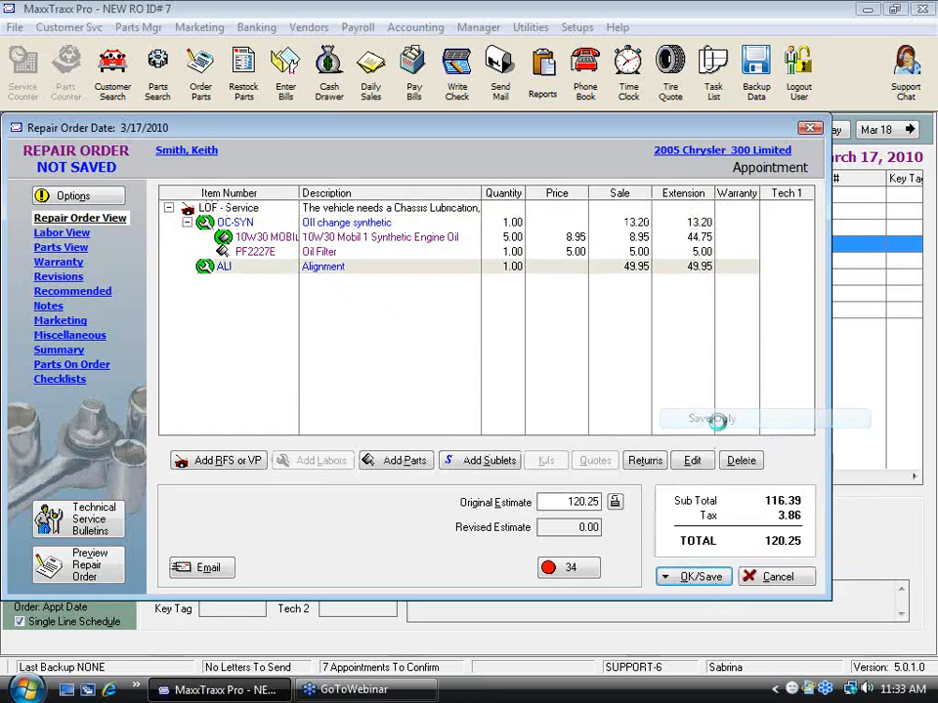
Step: Try to run the Labor Sales report for labor code ALI through ALI, and leave the Report Manager
left_click(542, 73)
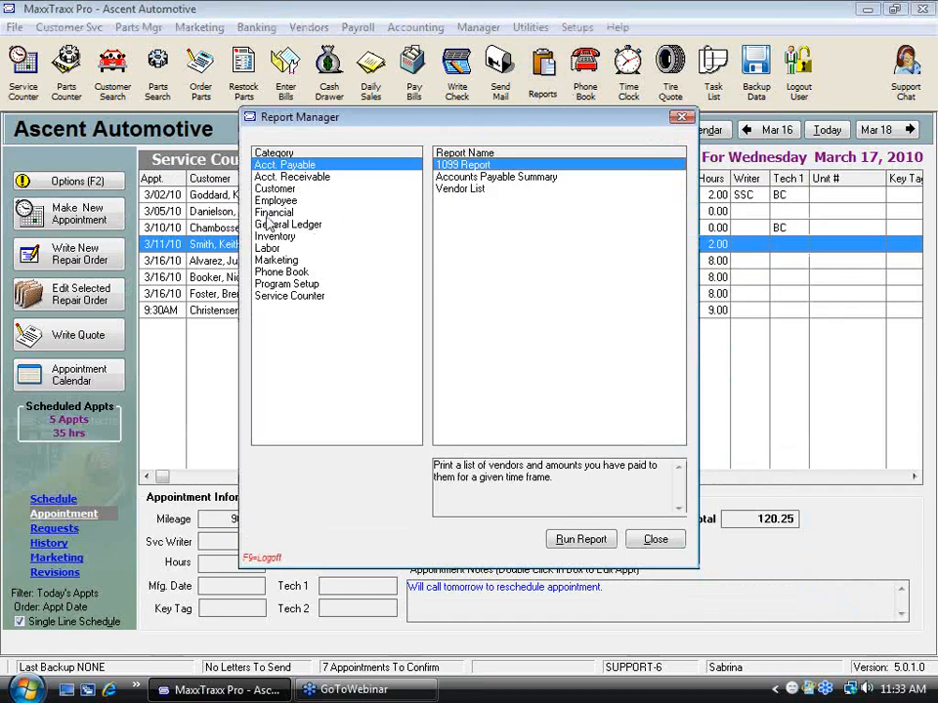
left_click(268, 249)
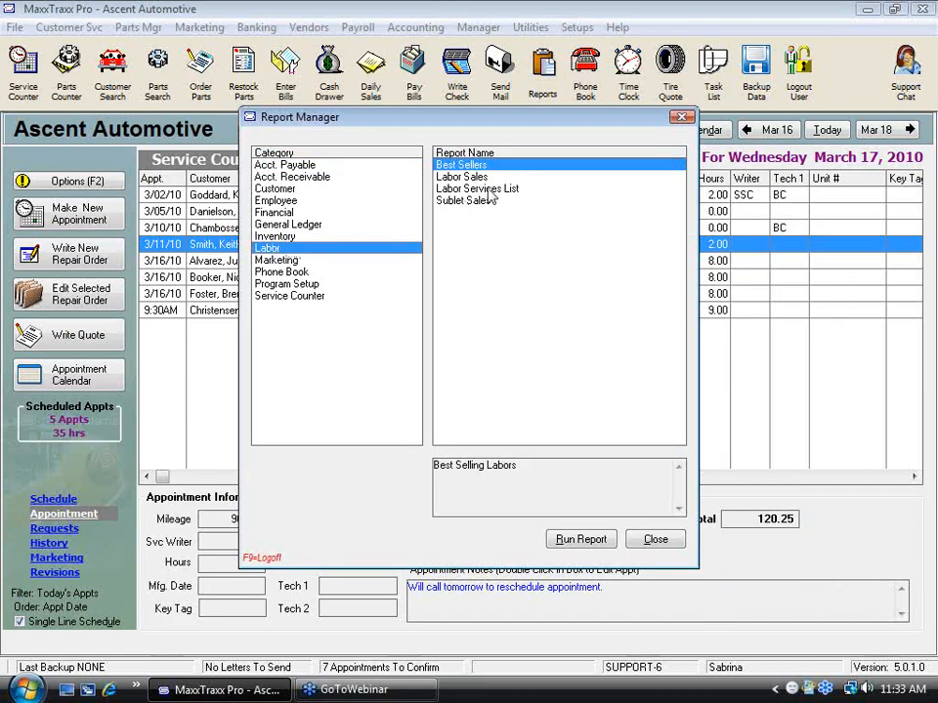
left_click(460, 177)
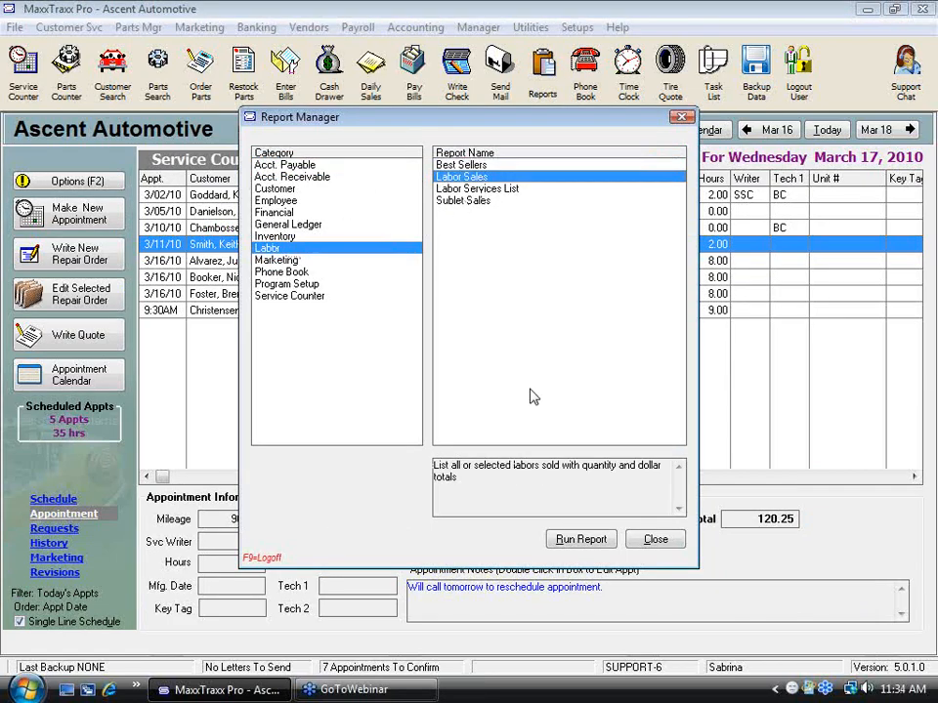
left_click(582, 539)
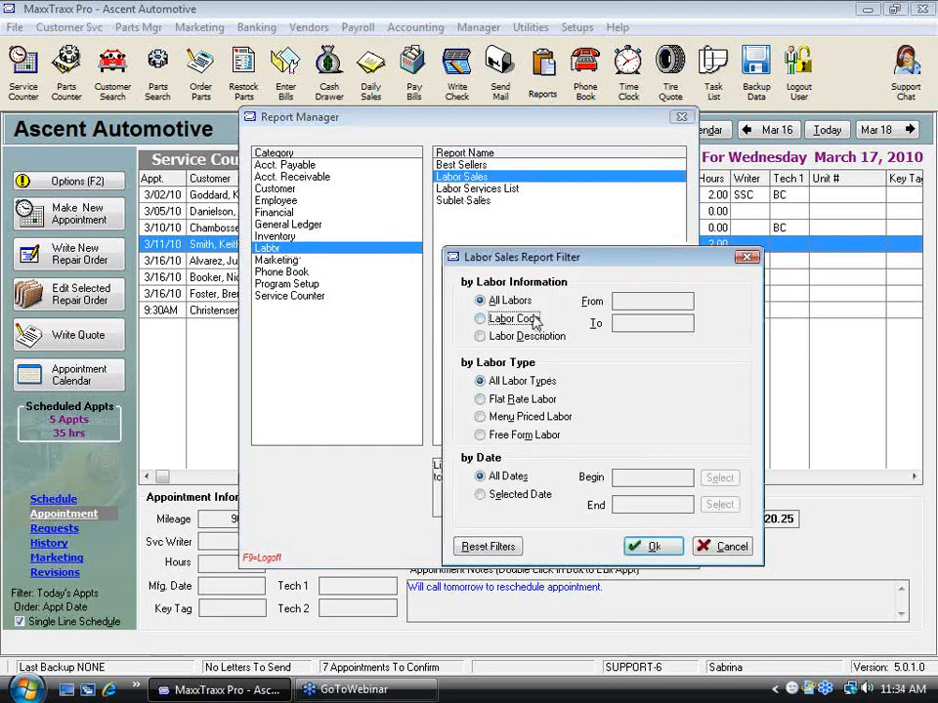
left_click(480, 319)
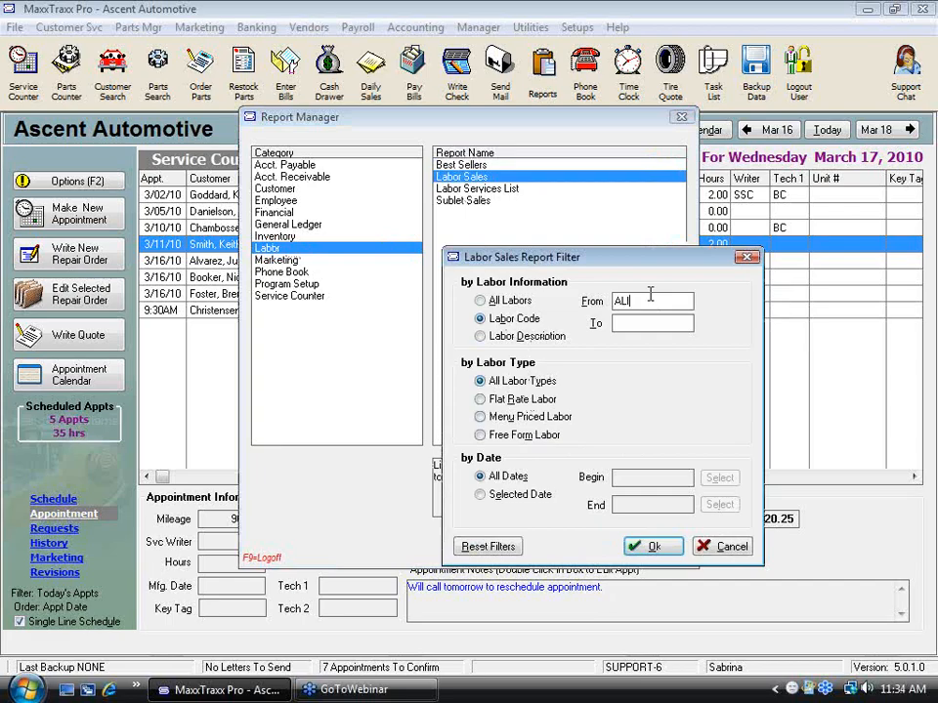
left_click(642, 317)
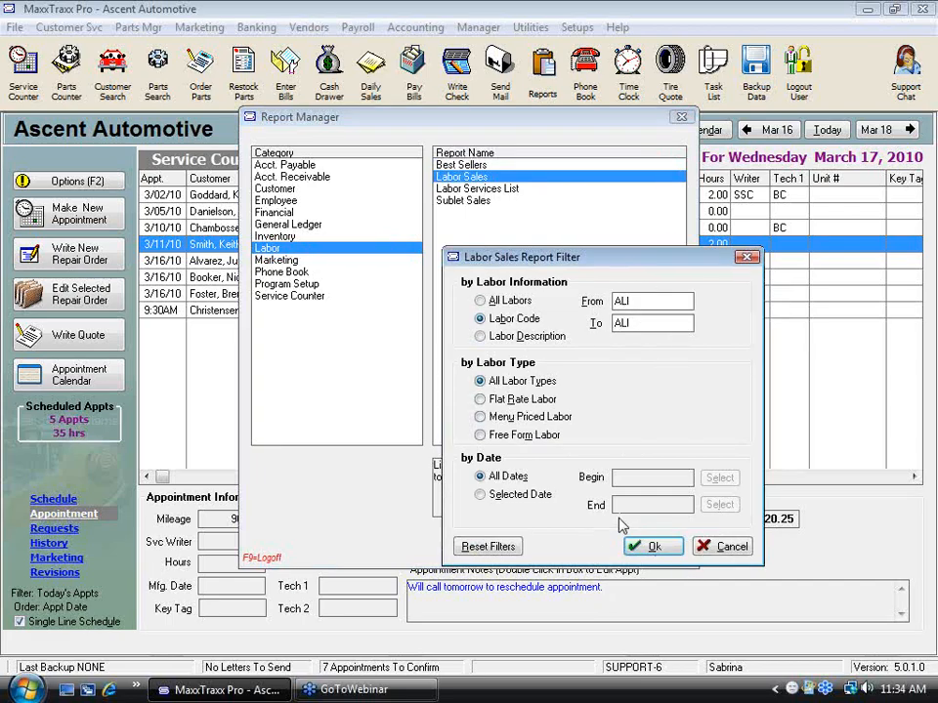
left_click(658, 549)
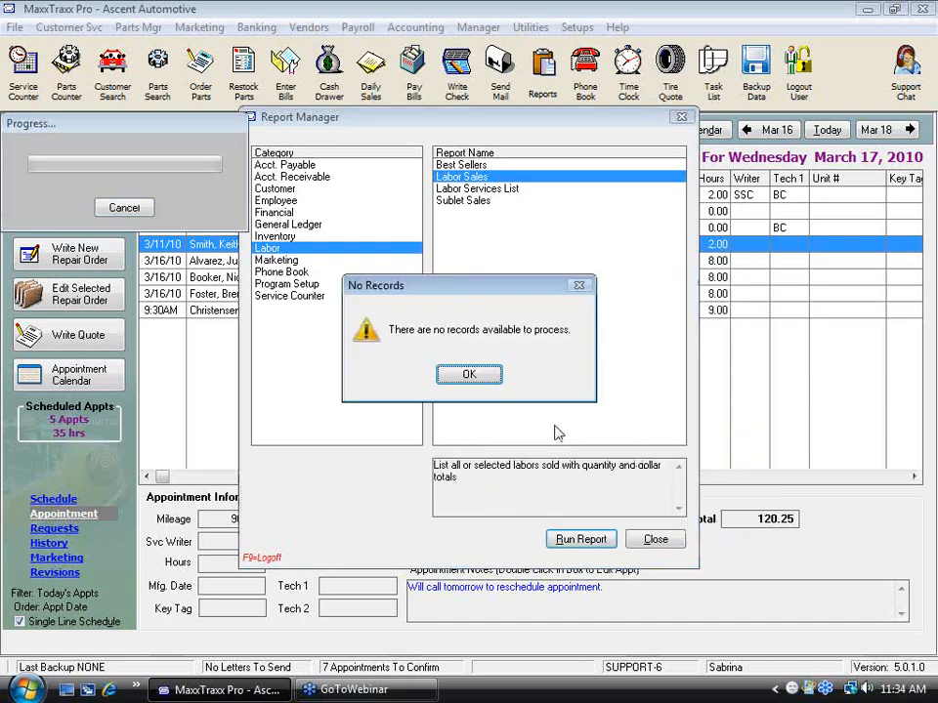
left_click(471, 372)
left_click(653, 538)
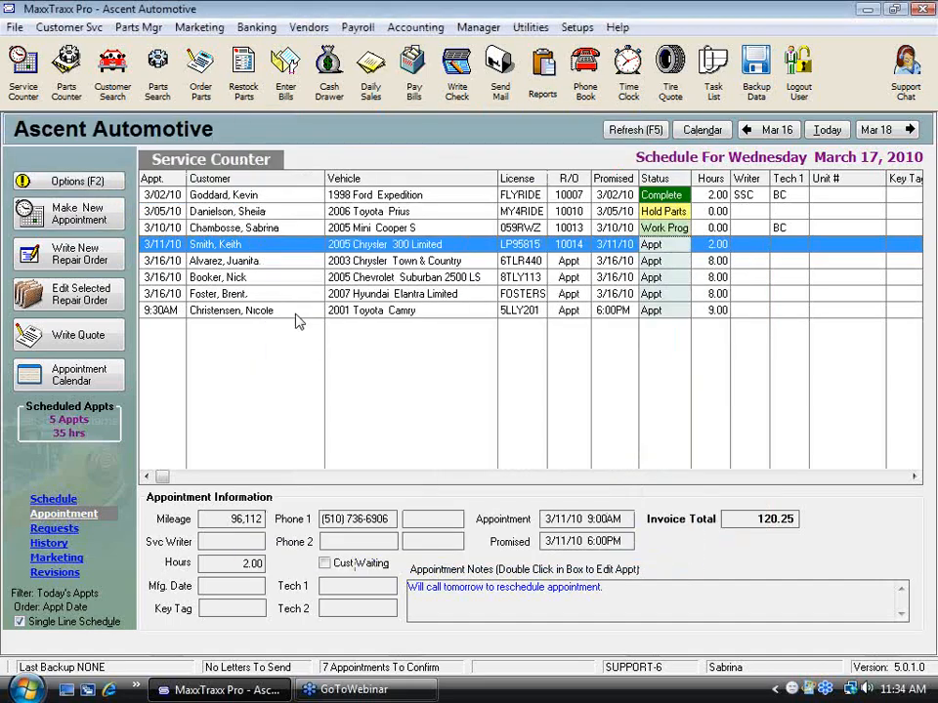
Step: Reopen the 2005 Chrysler 300 Limited repair order and send it to Pay, skipping the missing mileage and technician entries
double_click(369, 251)
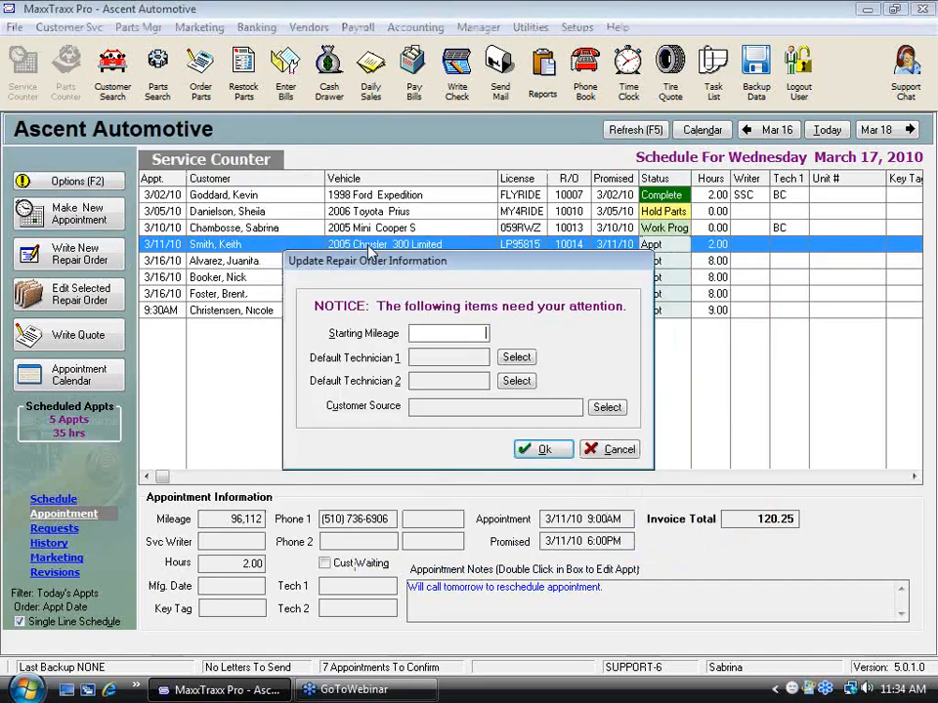
left_click(538, 448)
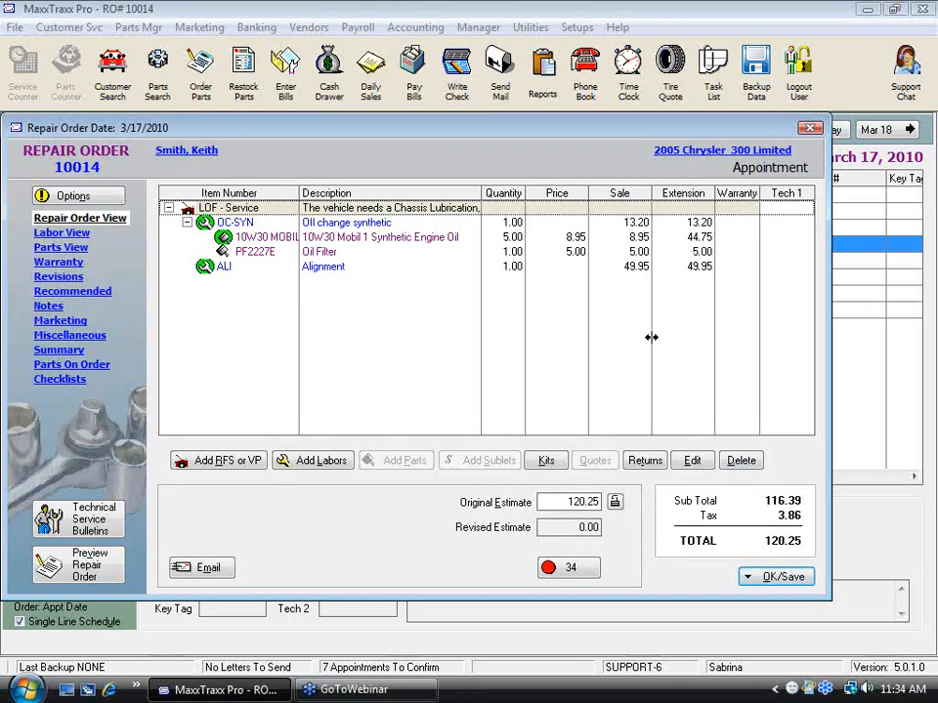
left_click(778, 578)
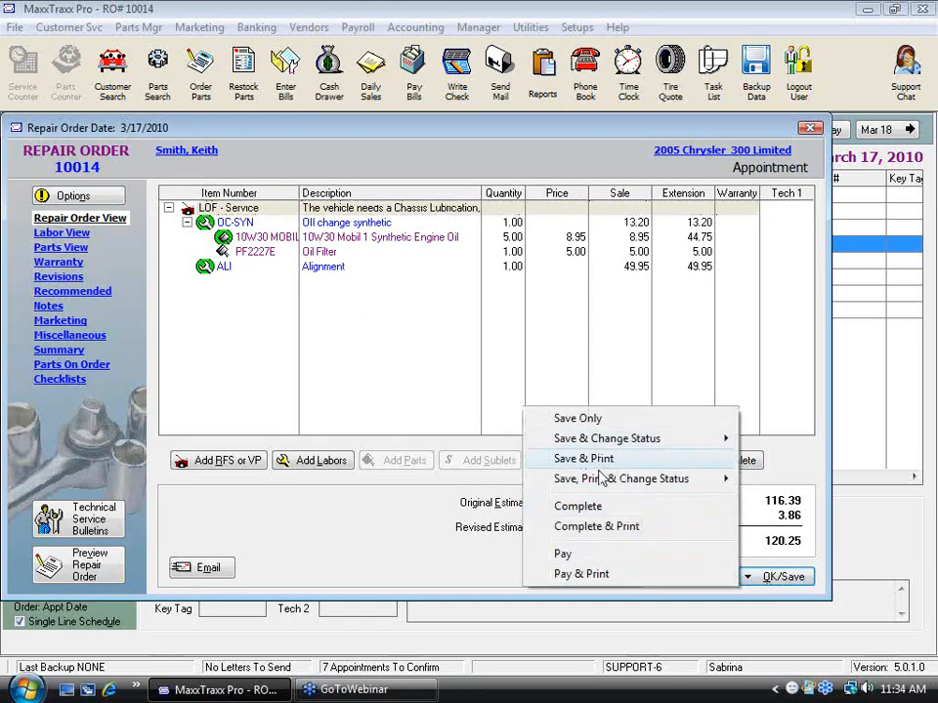
left_click(591, 554)
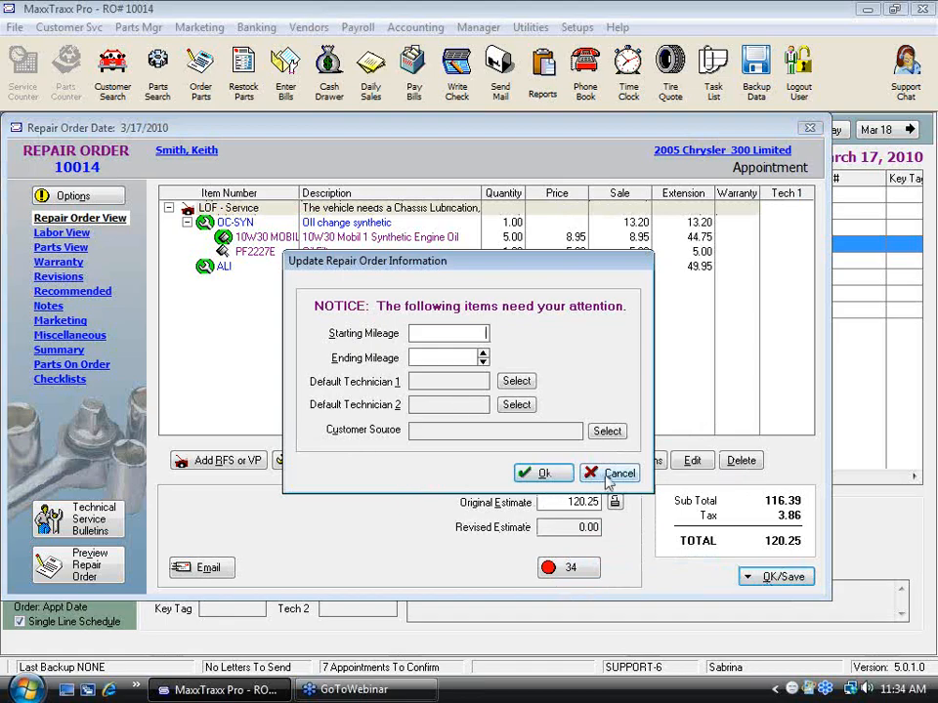
left_click(538, 473)
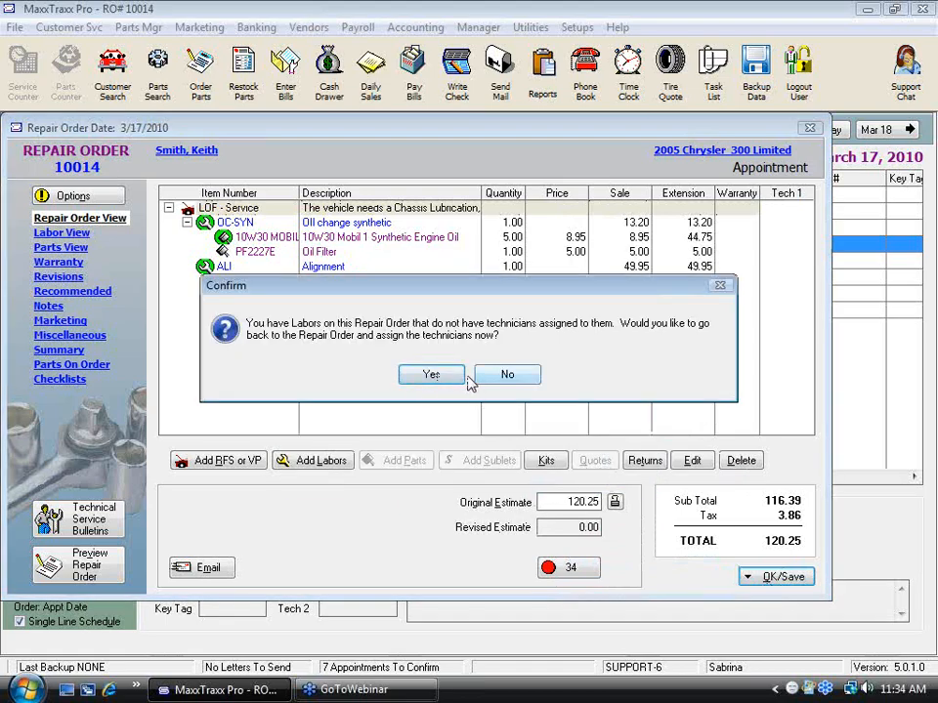
left_click(501, 377)
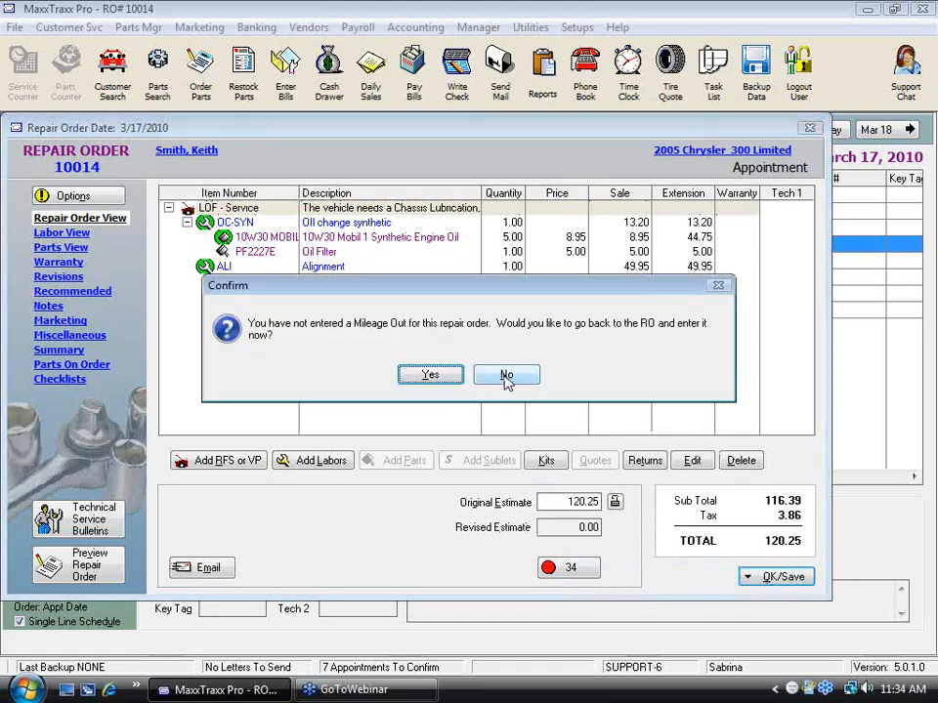
left_click(504, 378)
Step: Apply the full 120.25 payment and finish the transaction, declining a new appointment and adding no marketing letters
left_click(469, 505)
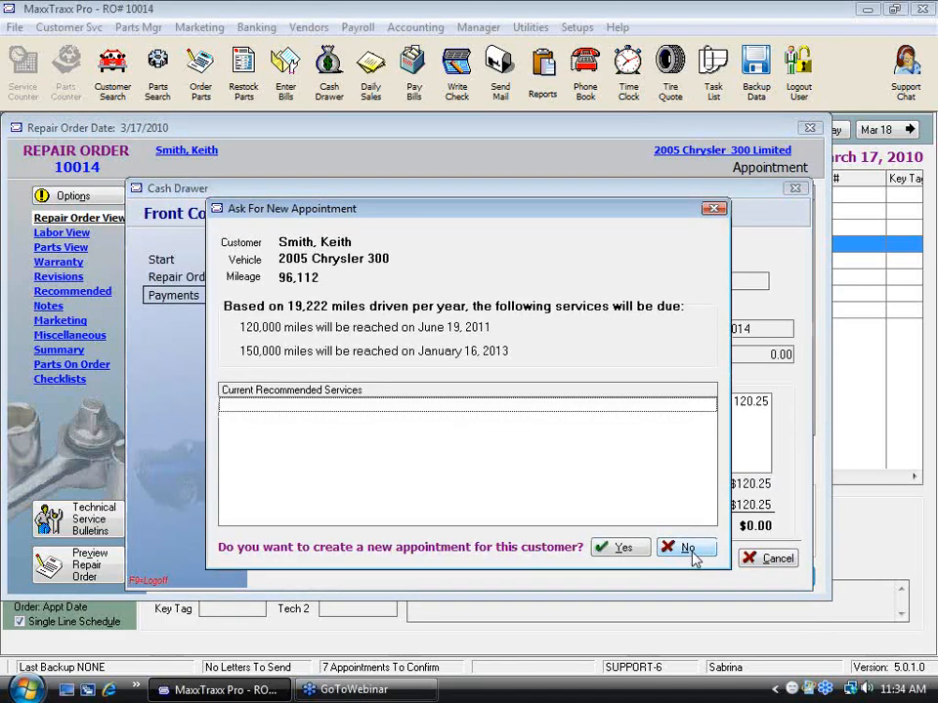
left_click(687, 548)
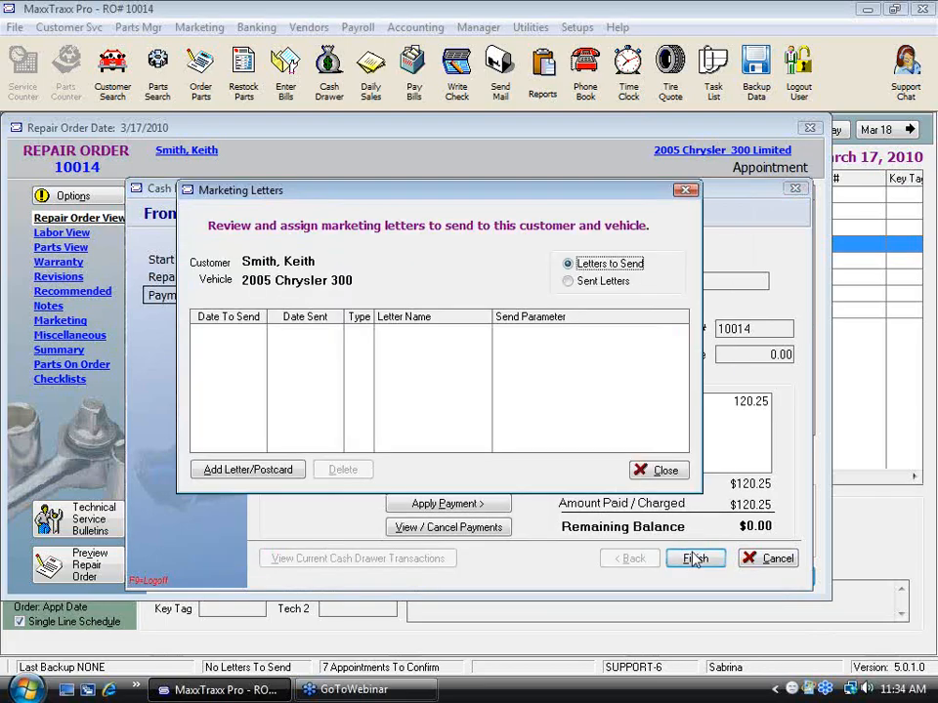
left_click(664, 471)
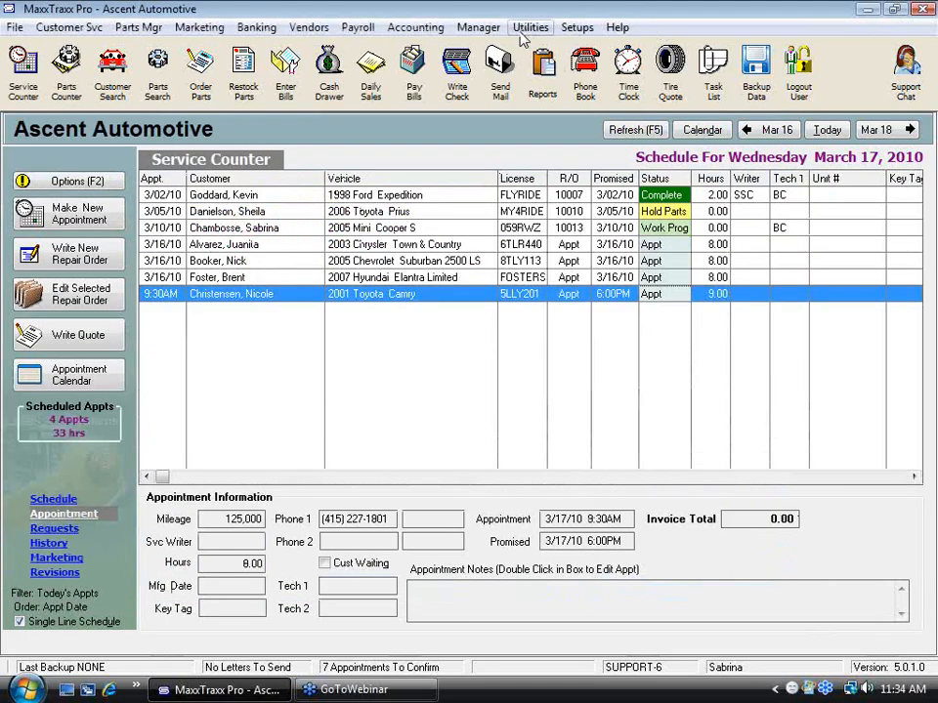
Step: Run the Labor Sales report filtered from labor code ALI to ALI and review the enlarged preview
left_click(542, 70)
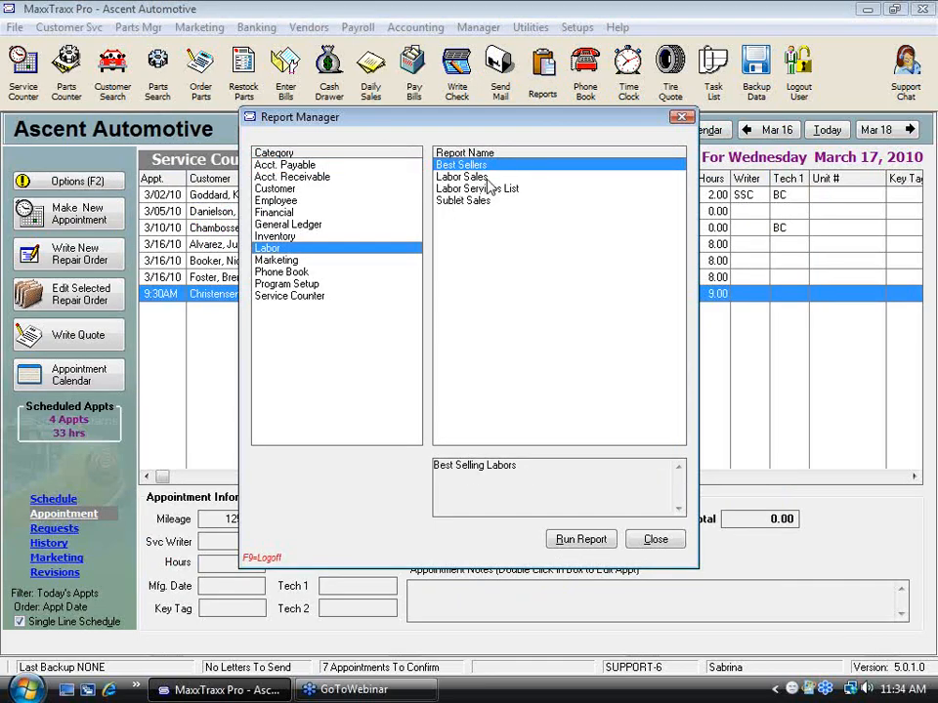
double_click(461, 177)
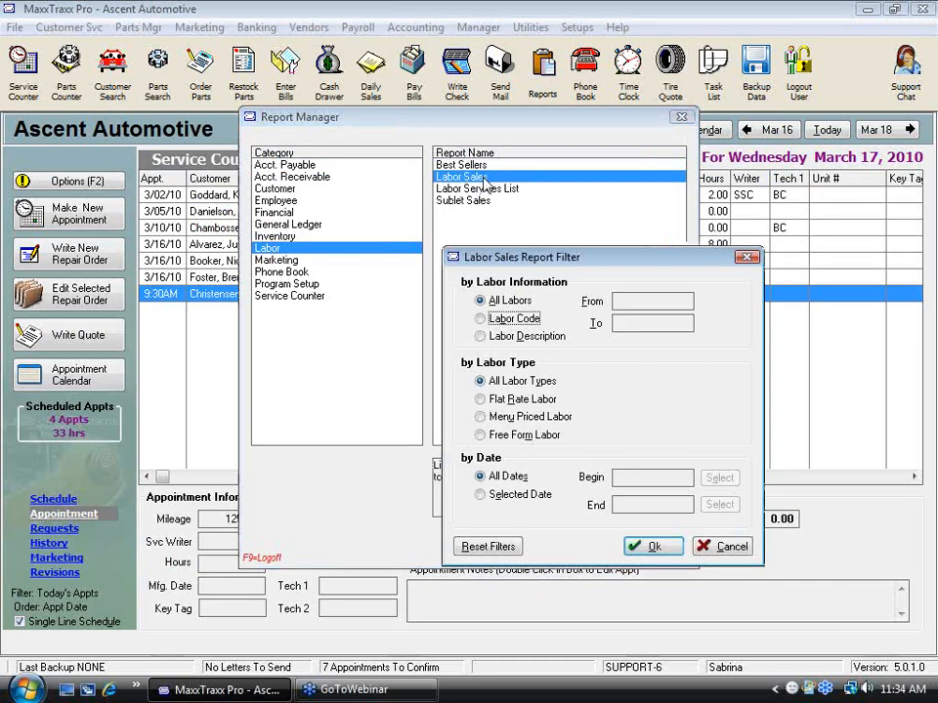
left_click(500, 319)
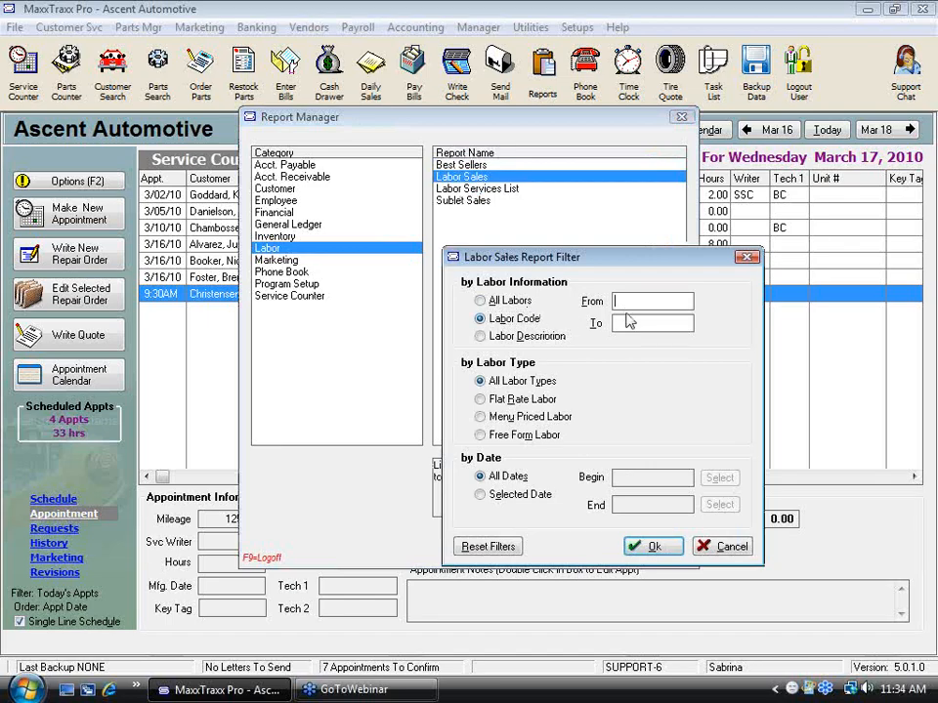
type("ALLALL")
left_click(653, 546)
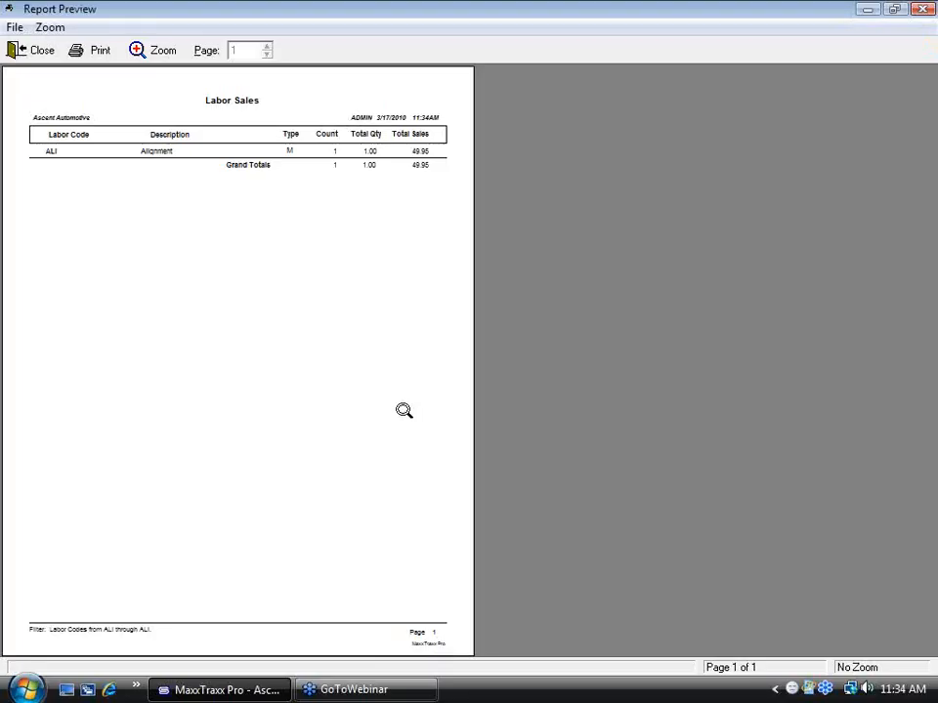
left_click(405, 334)
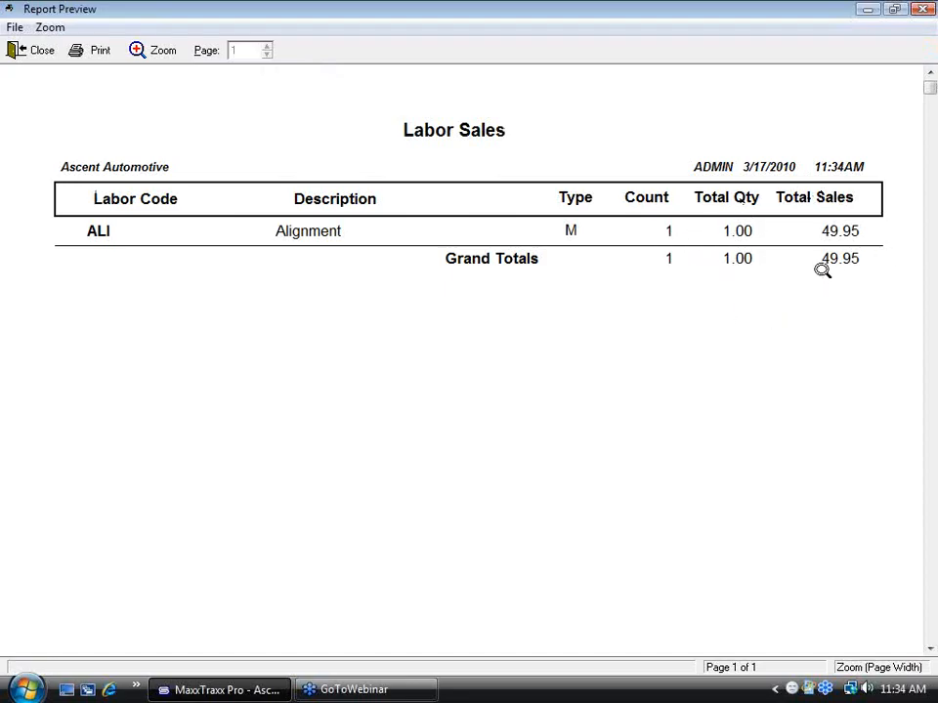
left_click(31, 50)
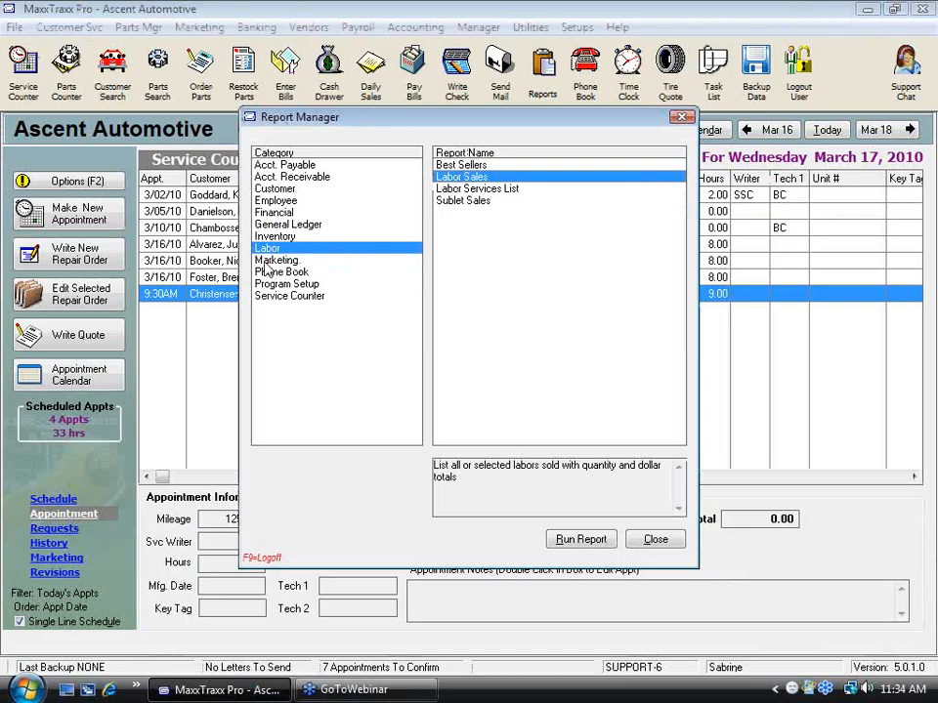
Step: Run the Service Counter report Paid Repair Orders with Part Markup for 3/01/2010 to 3/31/2010 and review its parts and labor columns
left_click(283, 295)
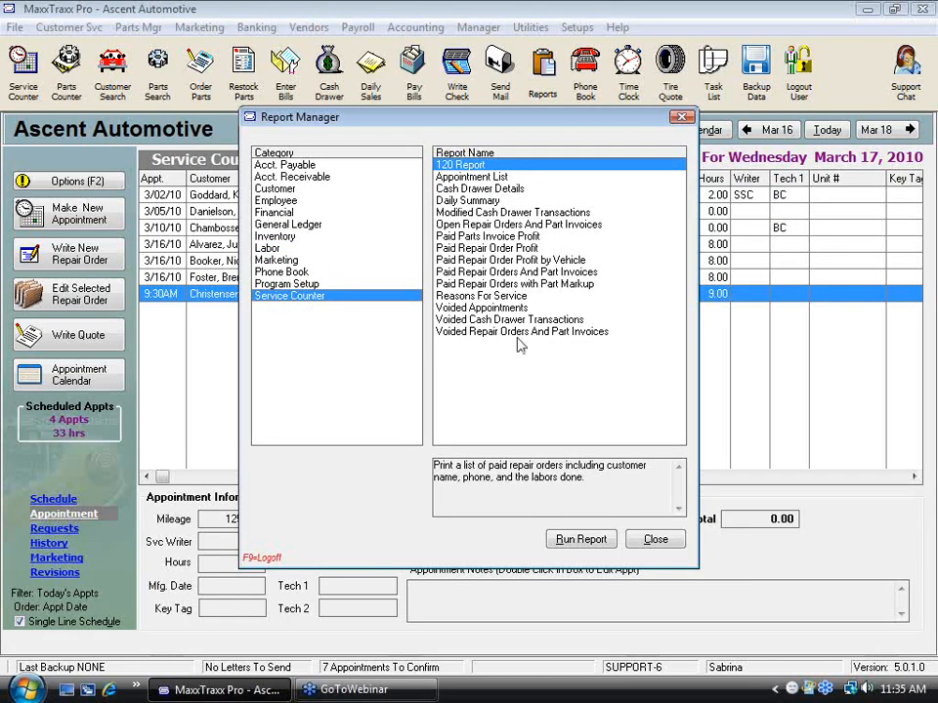
left_click(509, 283)
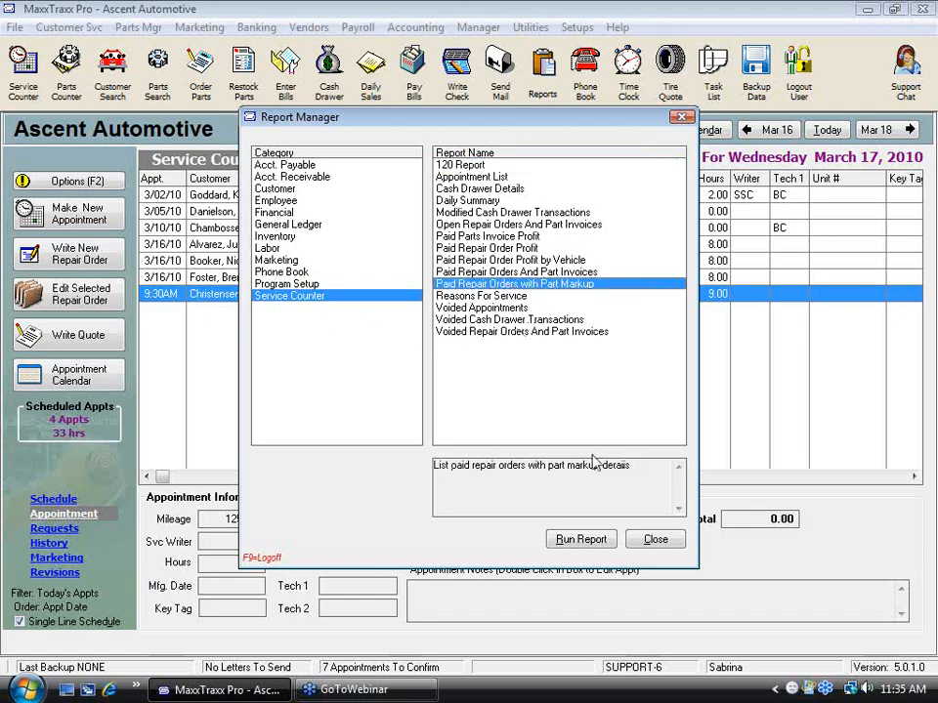
left_click(555, 540)
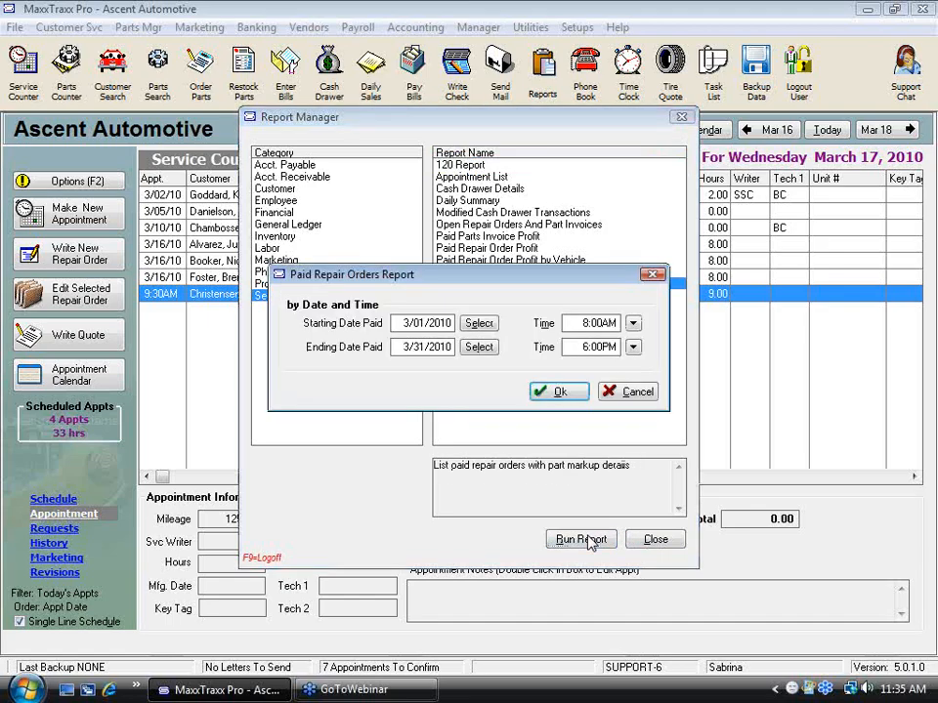
left_click(553, 391)
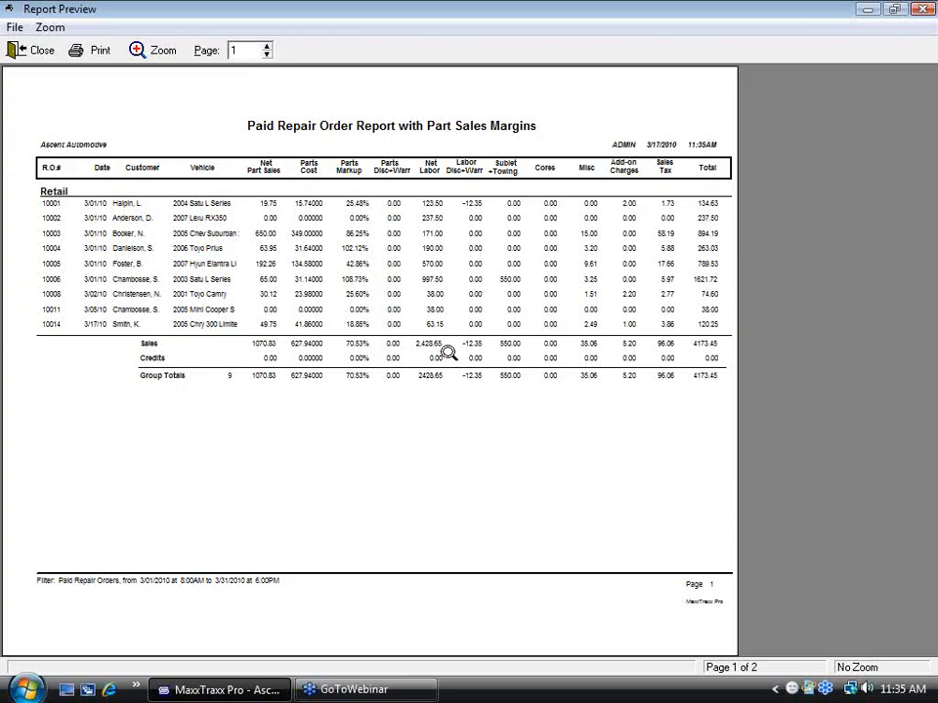
left_click(224, 339)
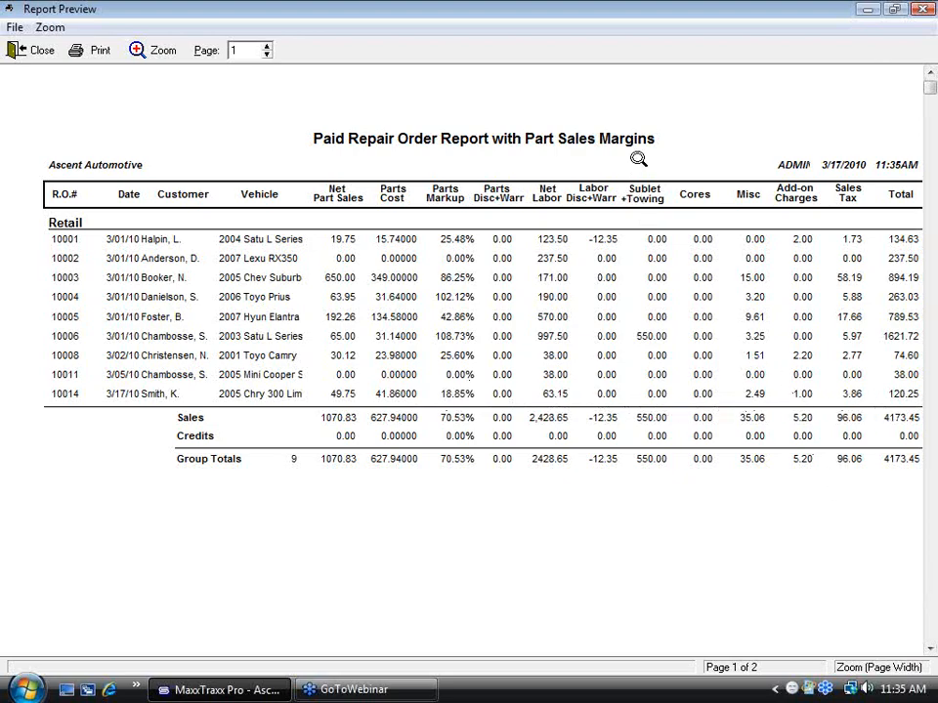
left_click(638, 159)
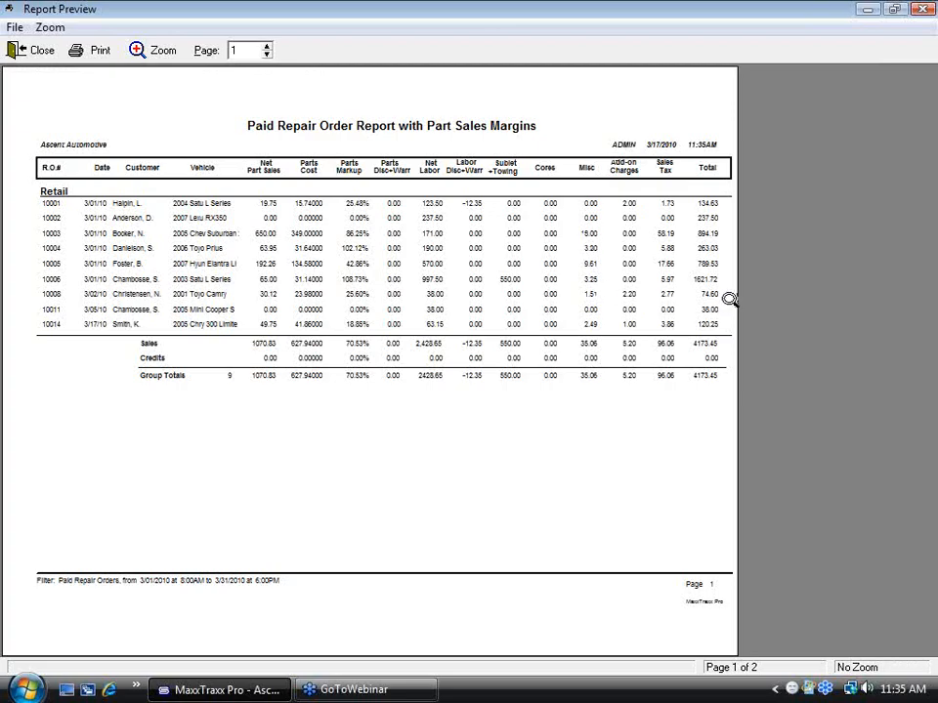
left_click(37, 50)
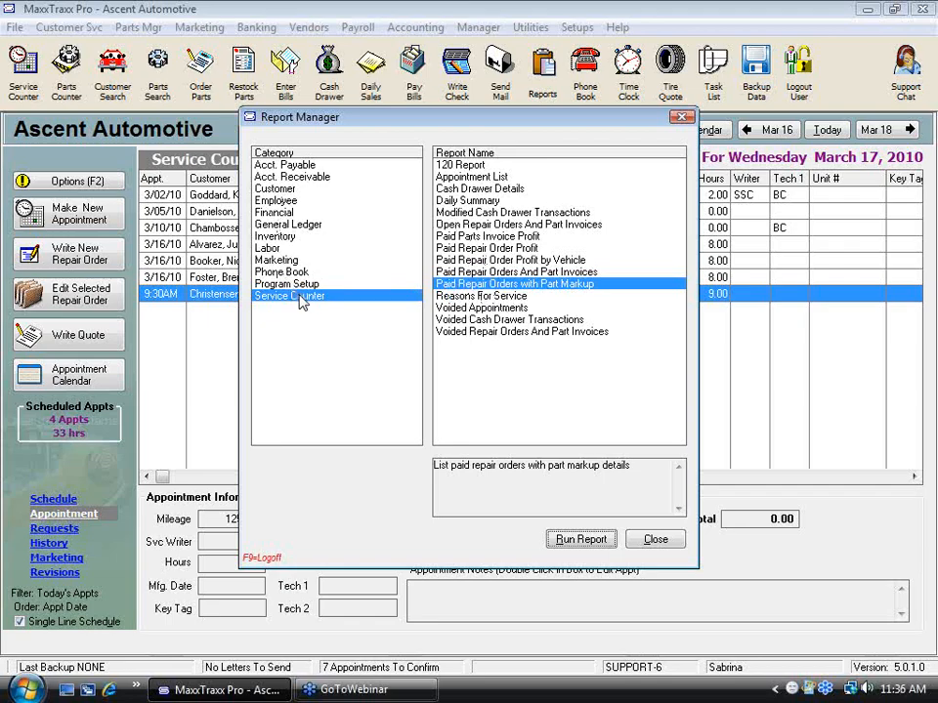
Step: Run the Paid Repair Order Profit report for 3/01/2010 to 3/31/2010 and examine the enlarged parts and labor profit figures
left_click(498, 249)
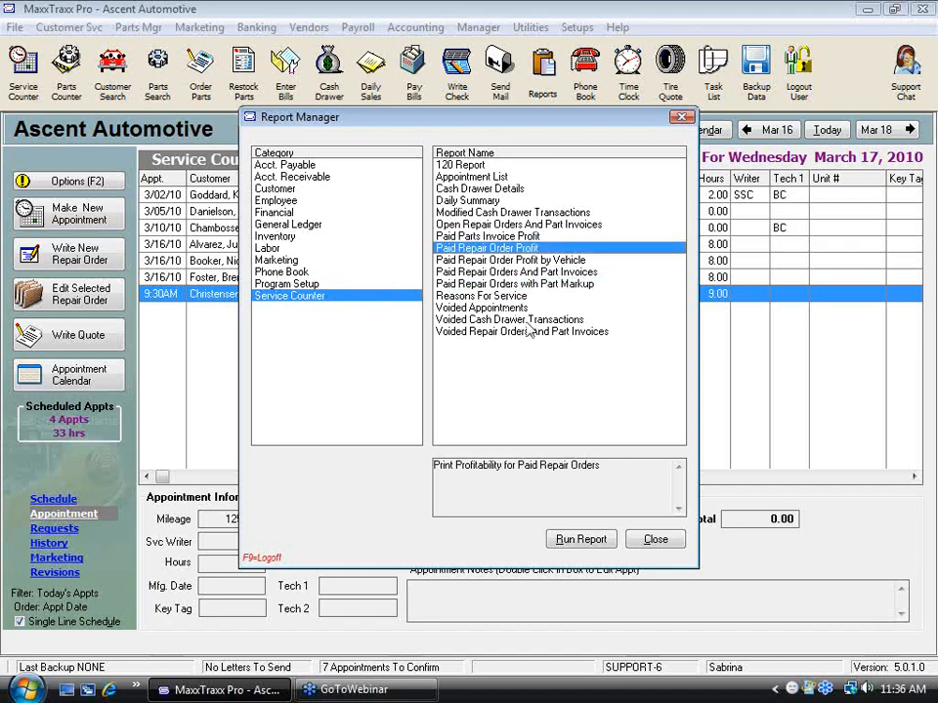
left_click(598, 540)
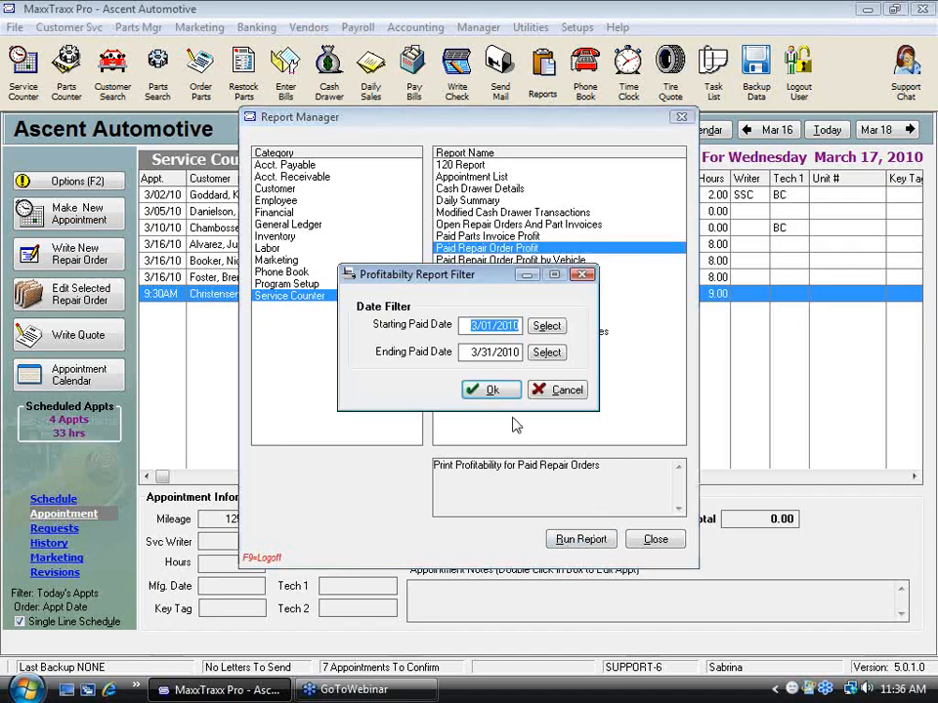
left_click(491, 389)
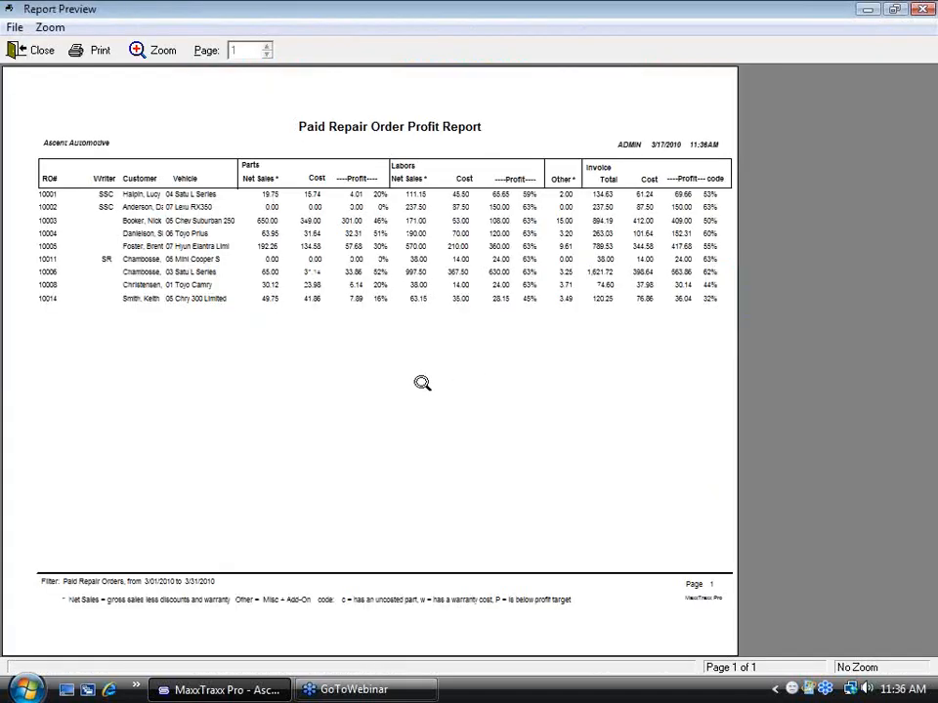
left_click(424, 383)
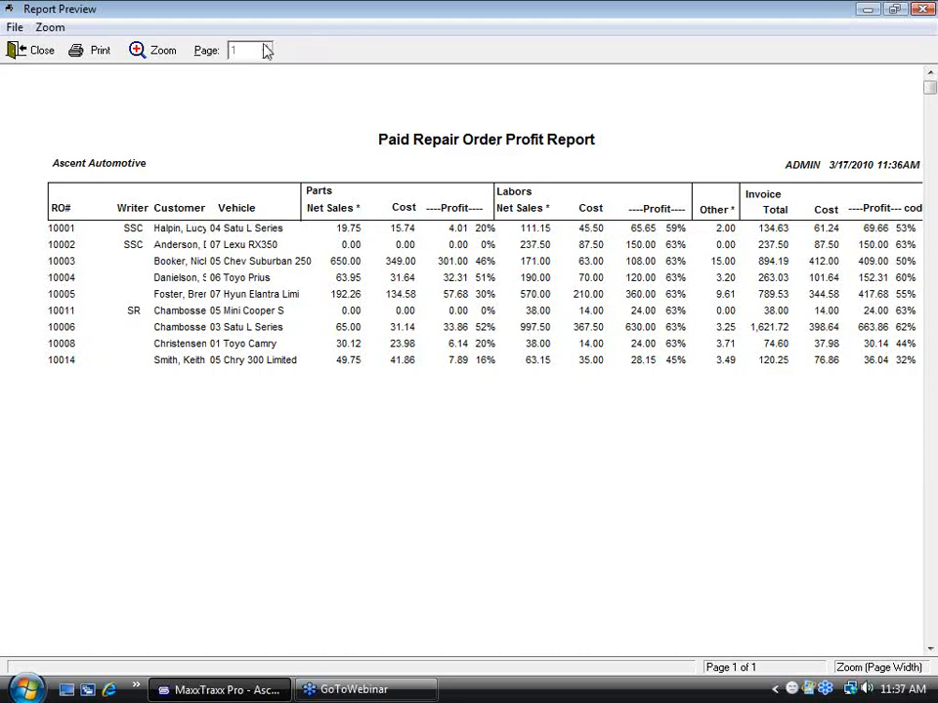
Step: Run the Labor Sales report again for labor code ALI to ALI, review the enlarged preview, and close the report manager
left_click(39, 50)
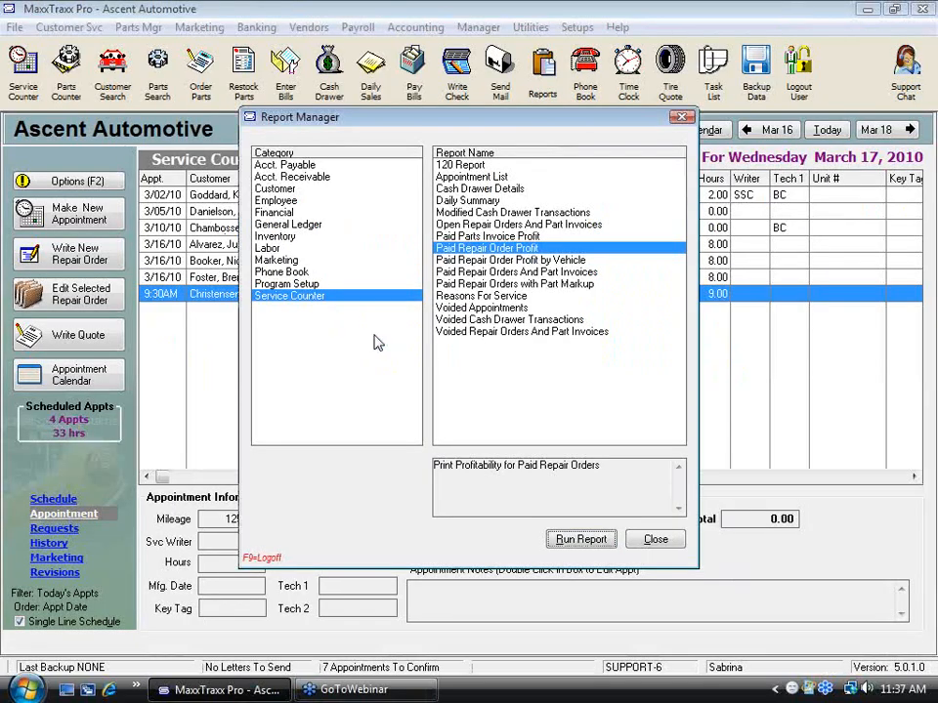
left_click(284, 249)
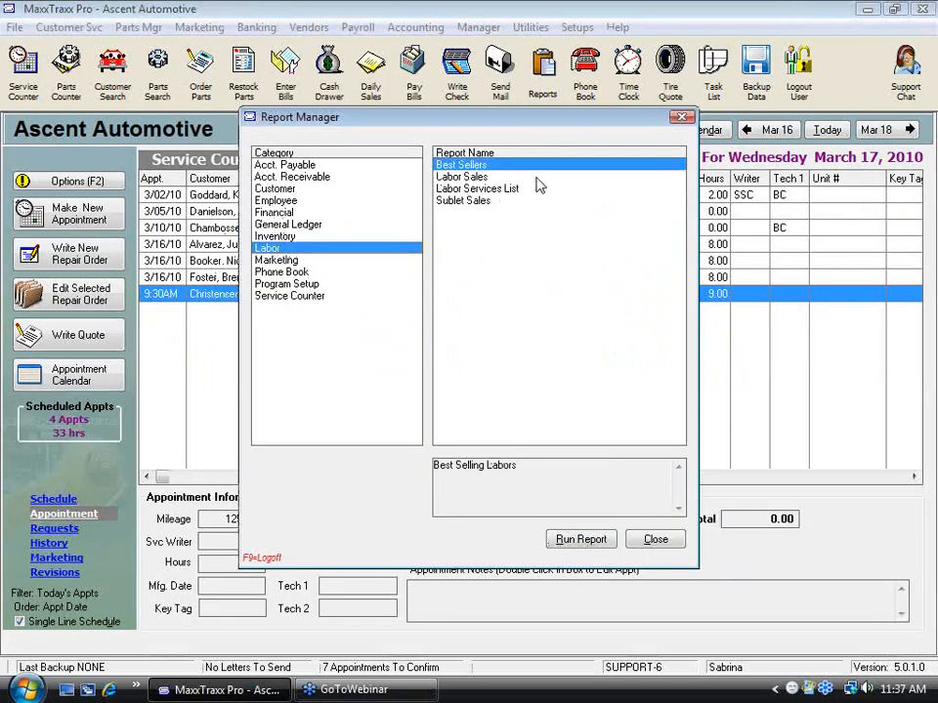
left_click(483, 179)
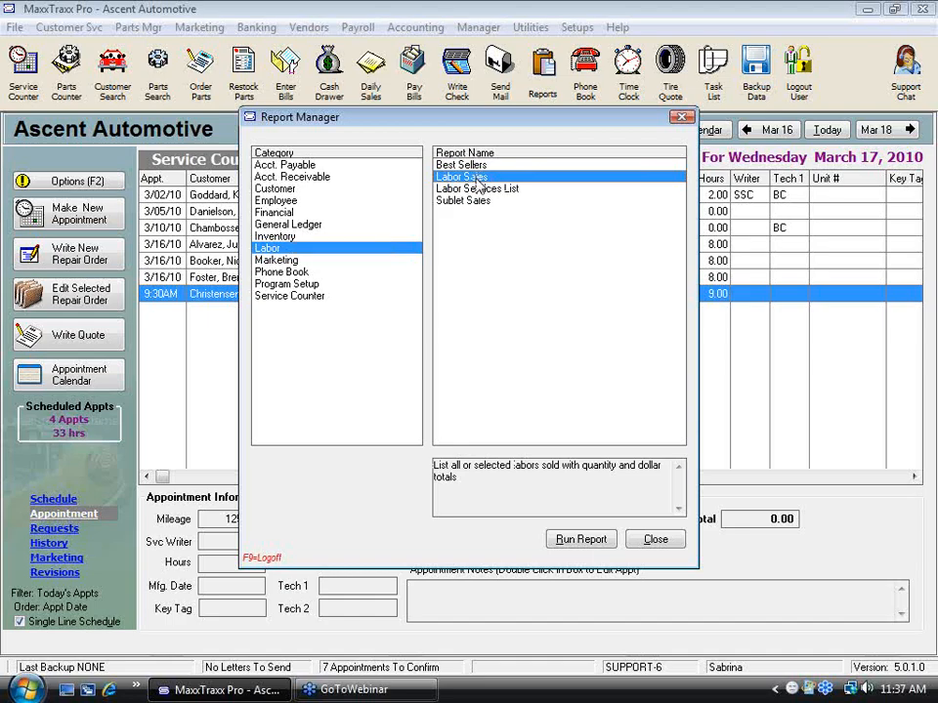
left_click(588, 541)
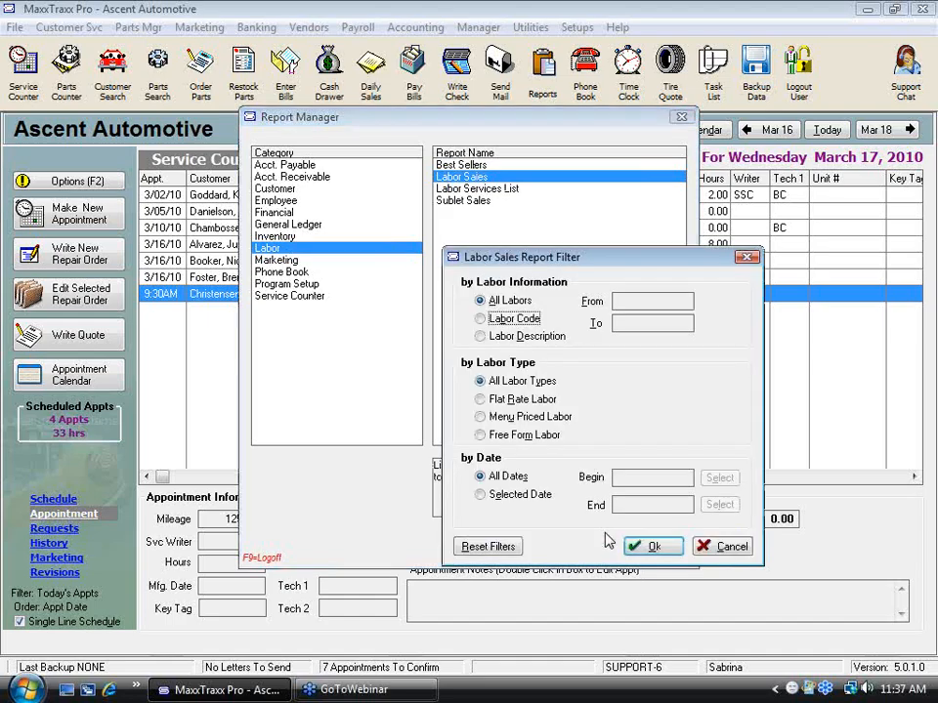
left_click(479, 319)
left_click(616, 302)
type("ALL")
left_click(617, 322)
type("ALL")
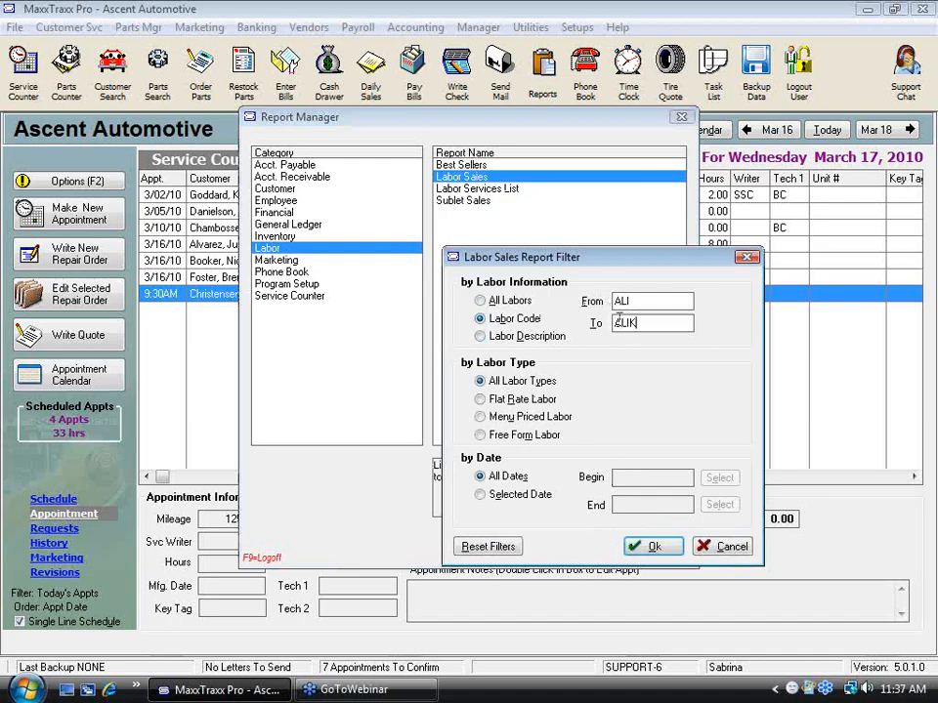
left_click(667, 553)
left_click(295, 293)
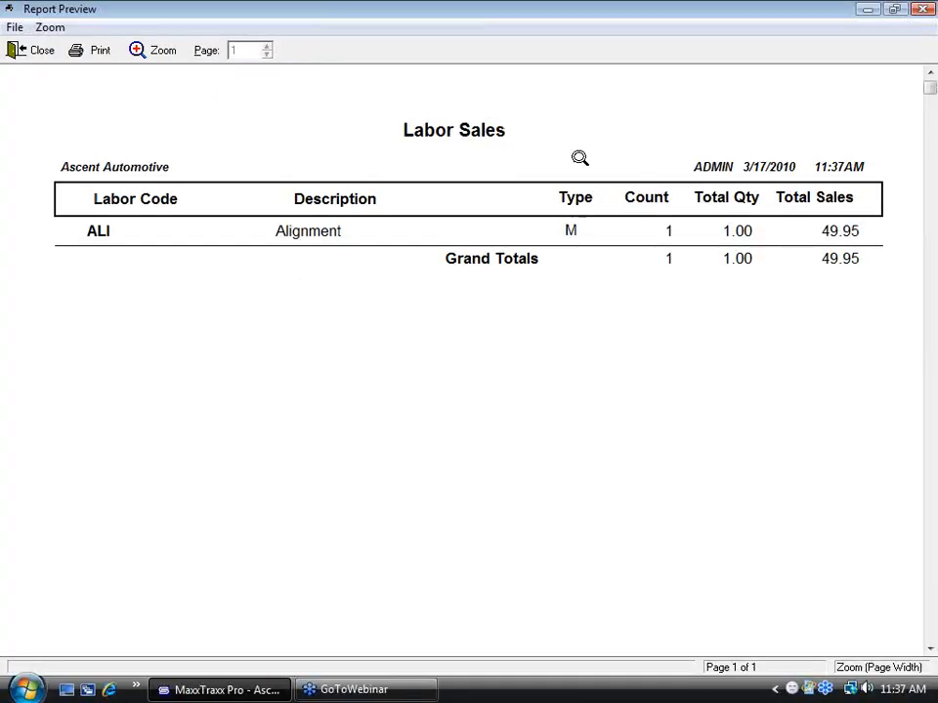
left_click(44, 49)
left_click(656, 540)
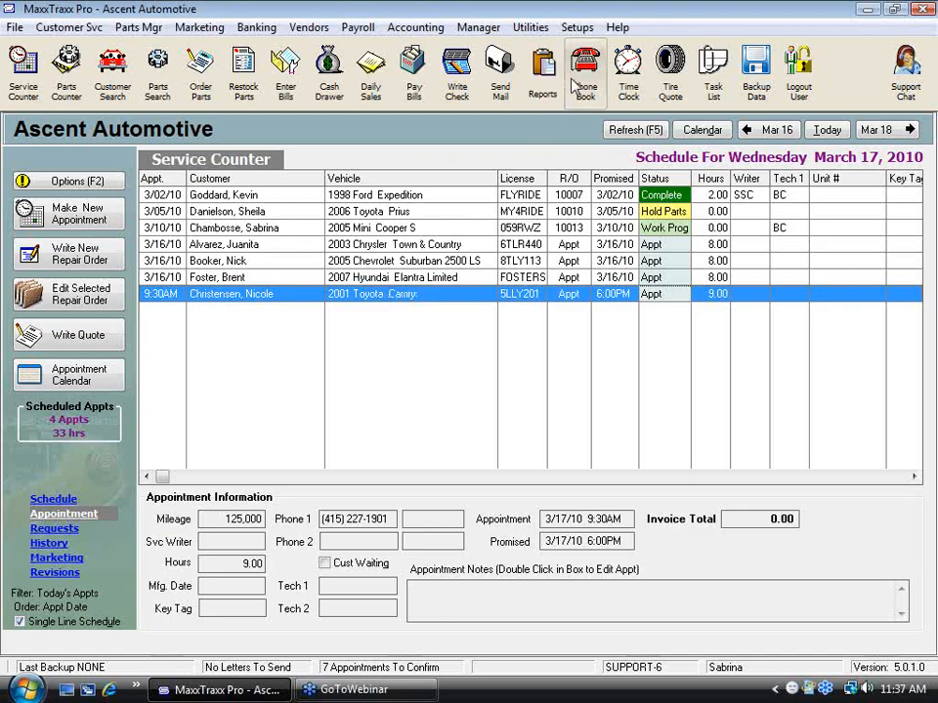
Step: In the repair order and part invoice setup, examine the inventory option requiring placeholders to be replaced on ROs, switching it off and on
left_click(577, 28)
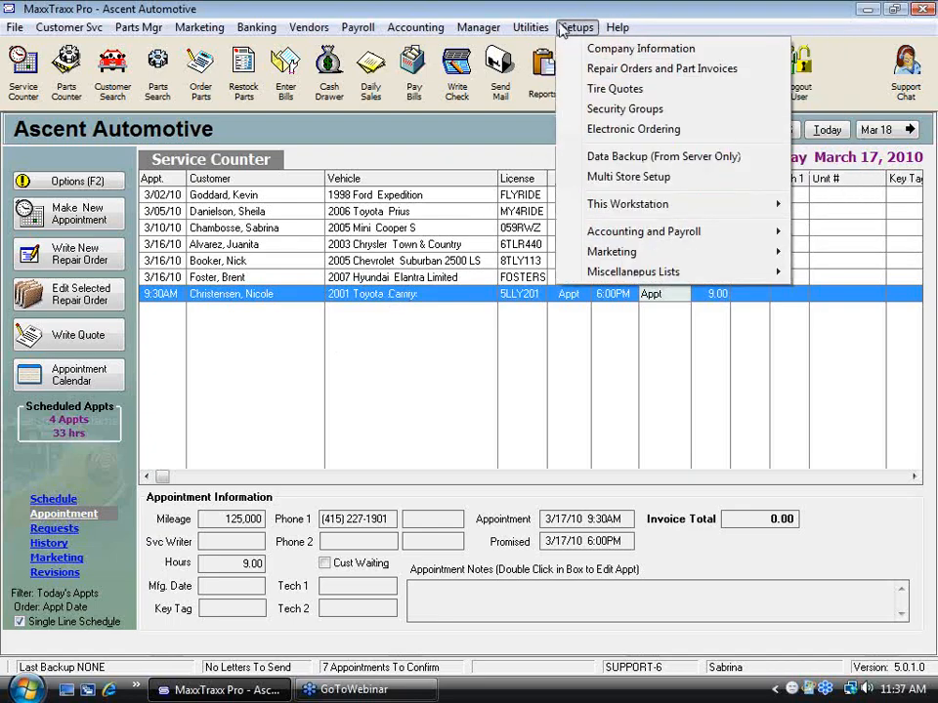
left_click(582, 71)
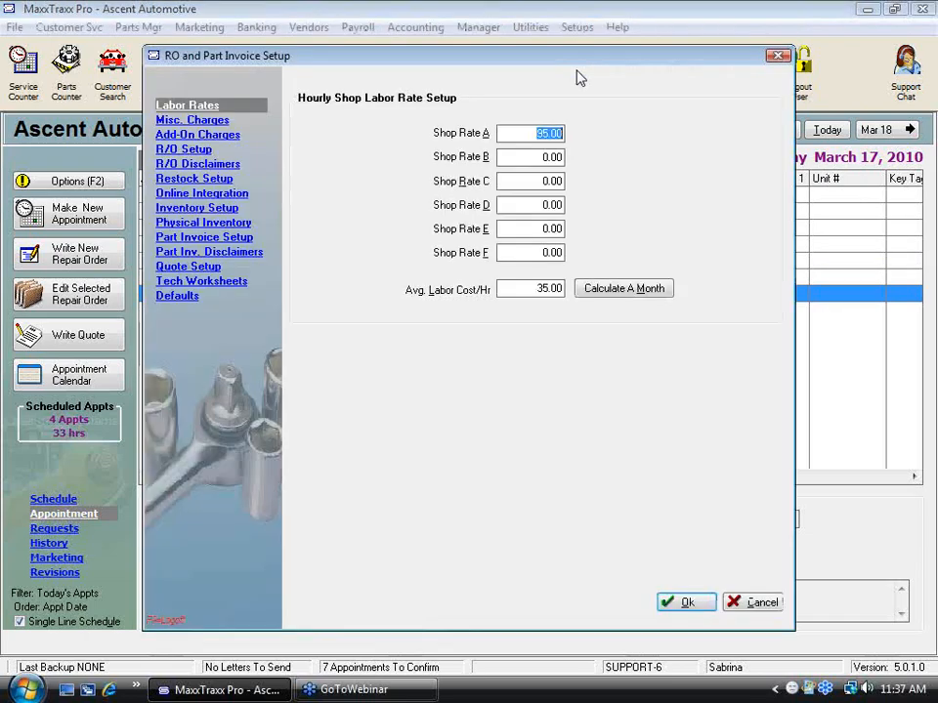
left_click(205, 152)
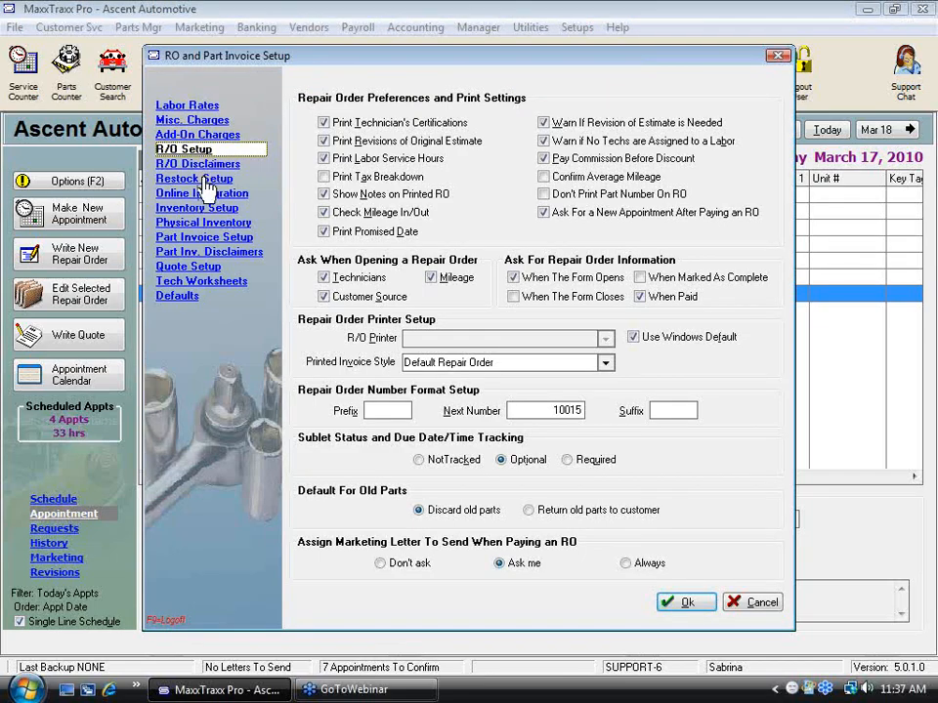
left_click(205, 179)
left_click(210, 193)
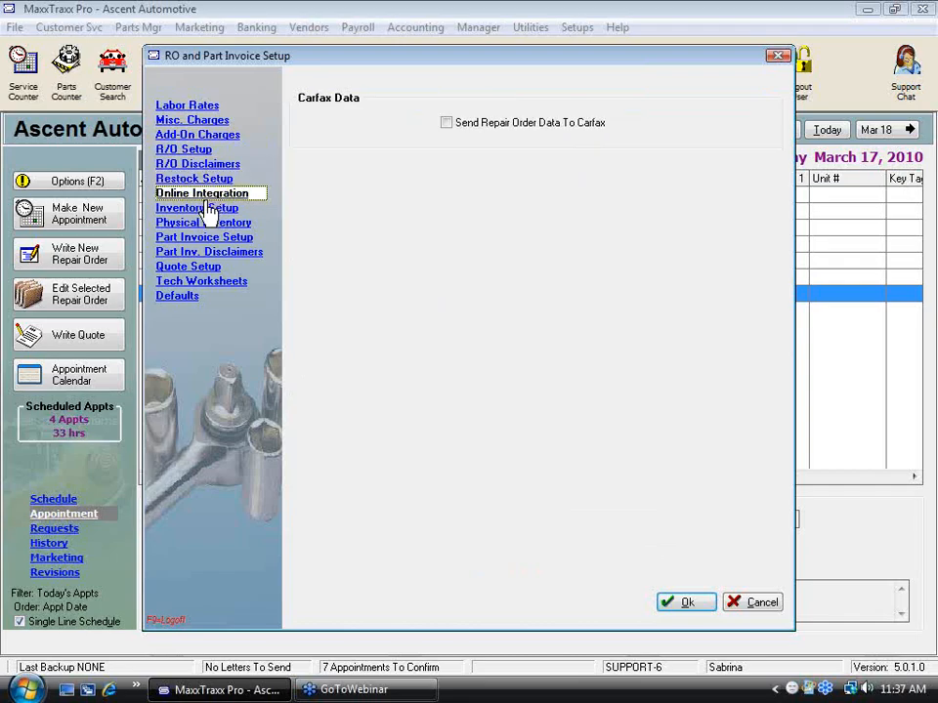
left_click(195, 208)
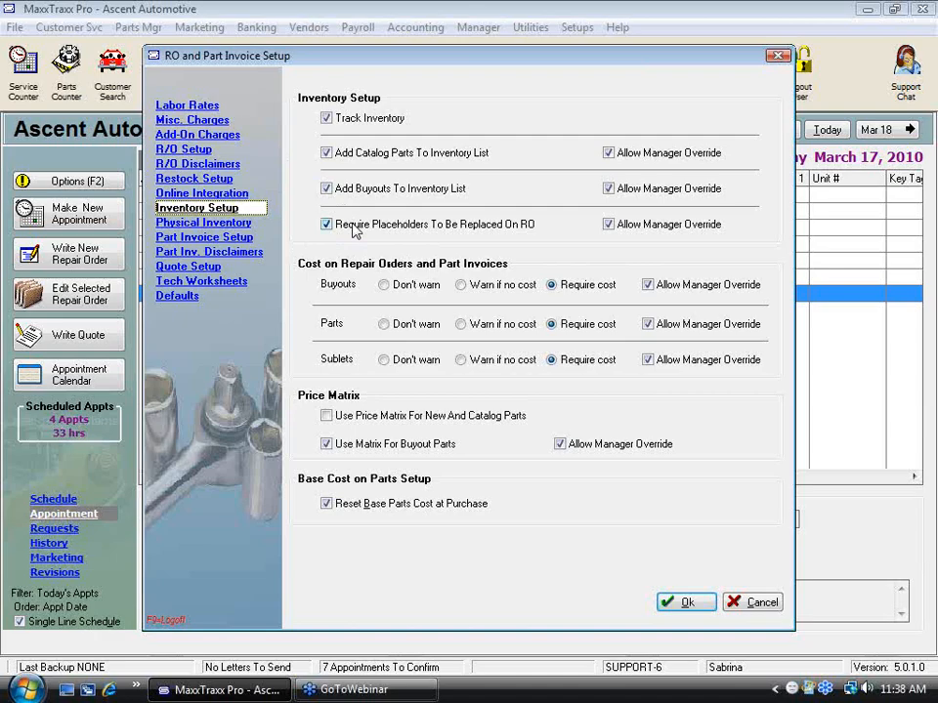
left_click(359, 233)
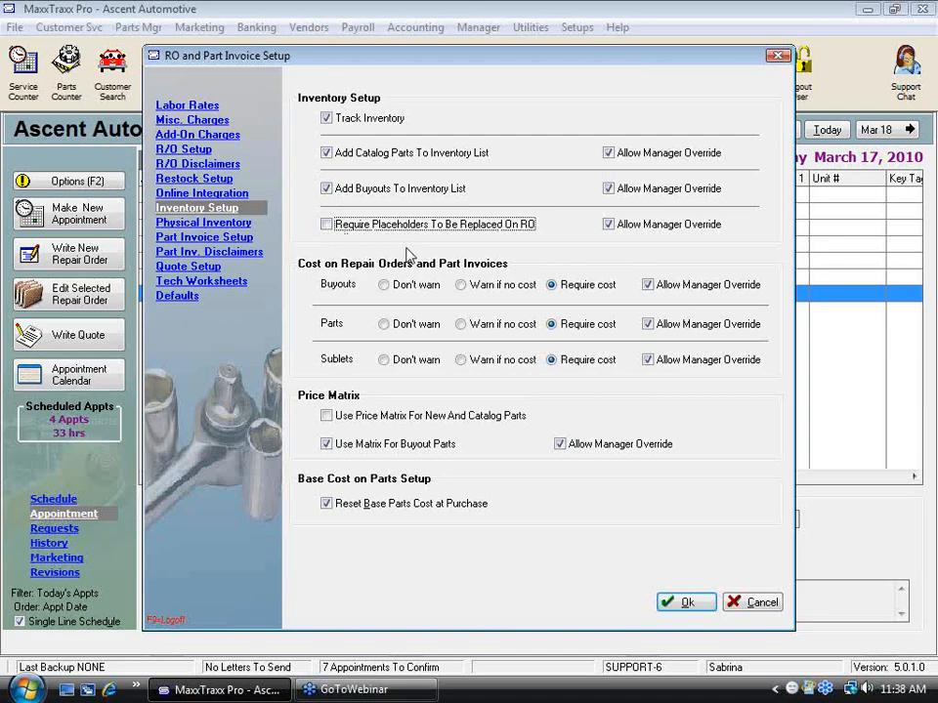
left_click(329, 227)
left_click(683, 605)
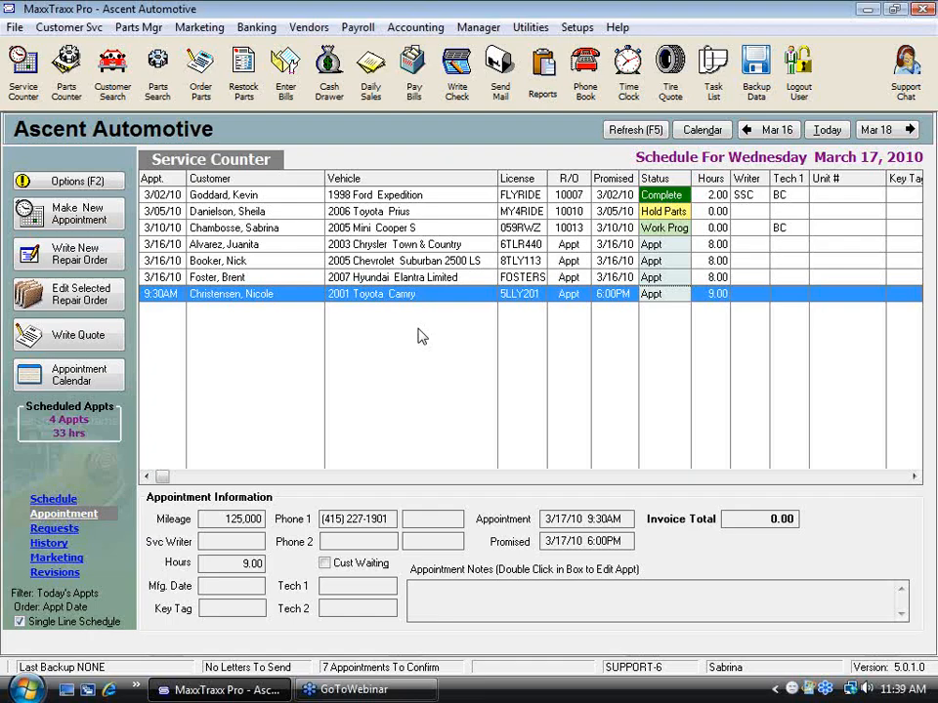
Step: Start a repair order from the 2003 Chrysler Town & Country appointment and choose the ALIGN FRONT labor service for it
left_click(396, 245)
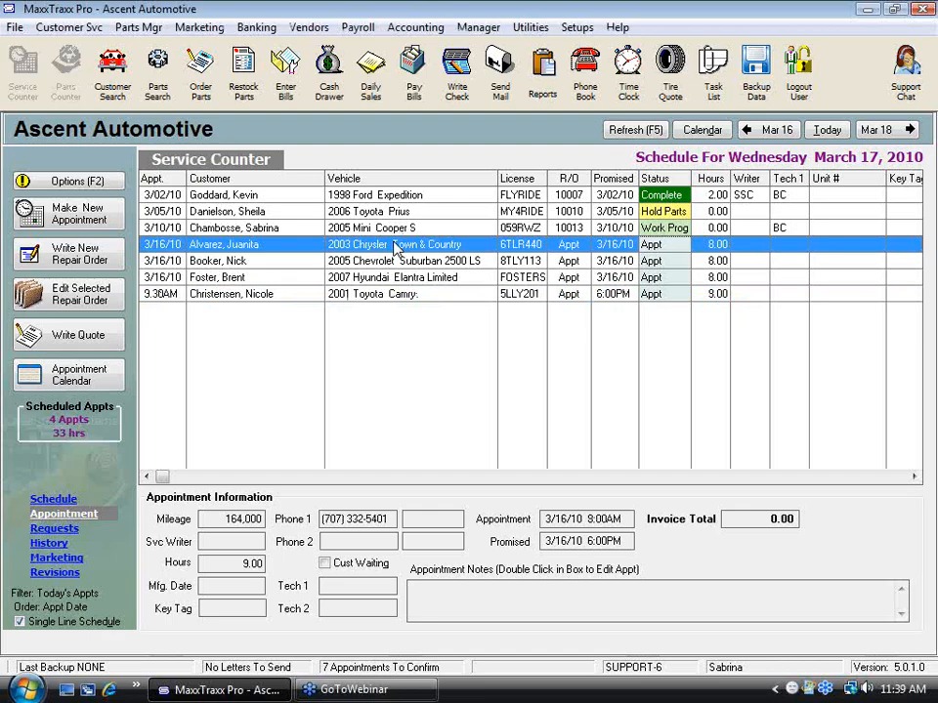
double_click(396, 245)
left_click(539, 390)
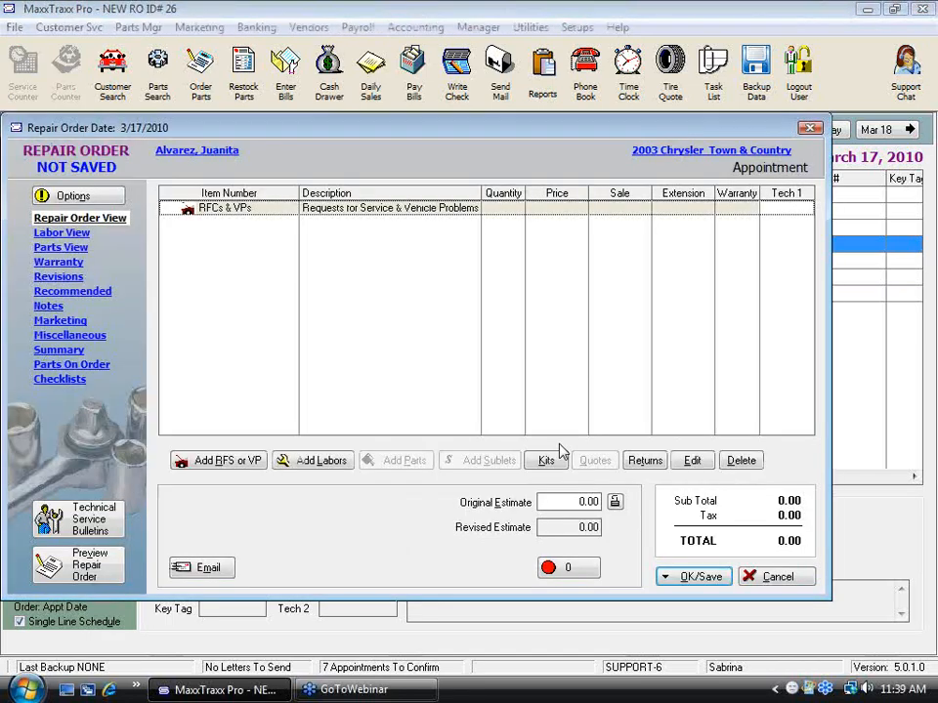
left_click(327, 460)
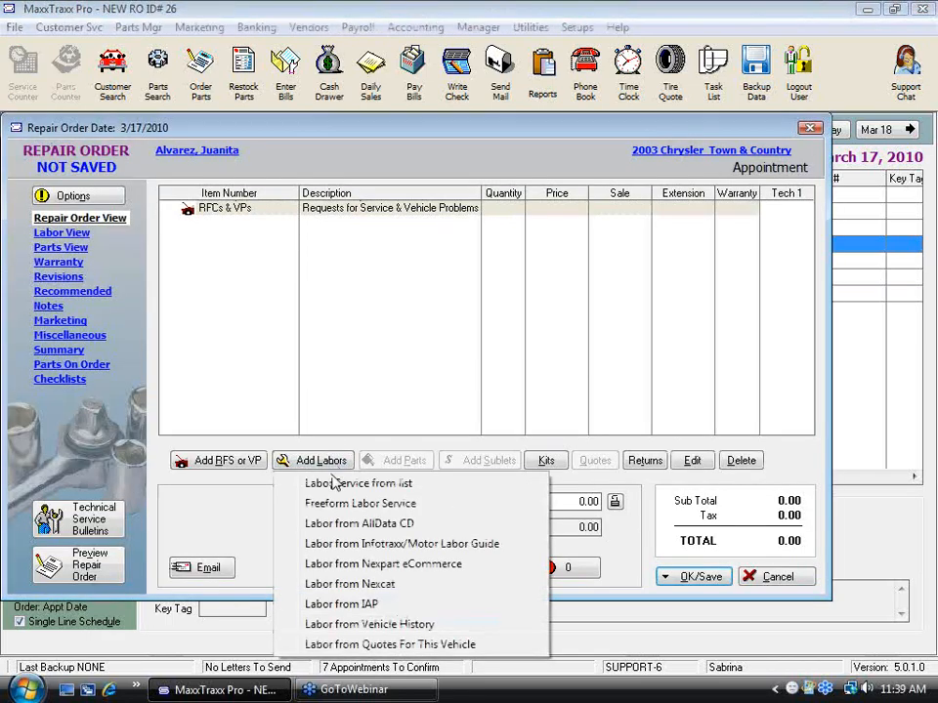
left_click(337, 483)
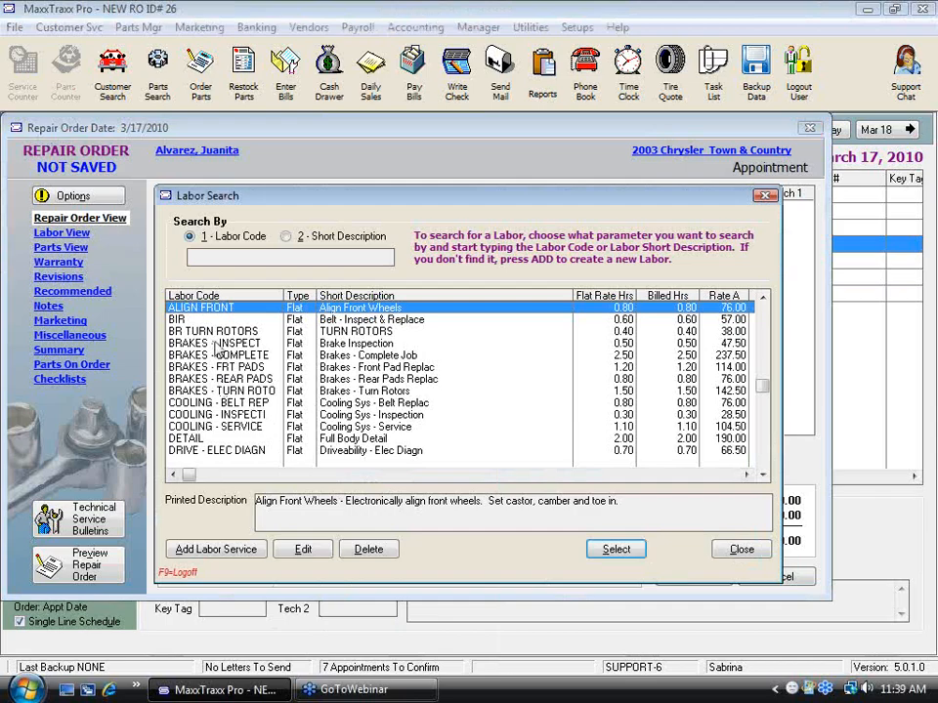
type("a")
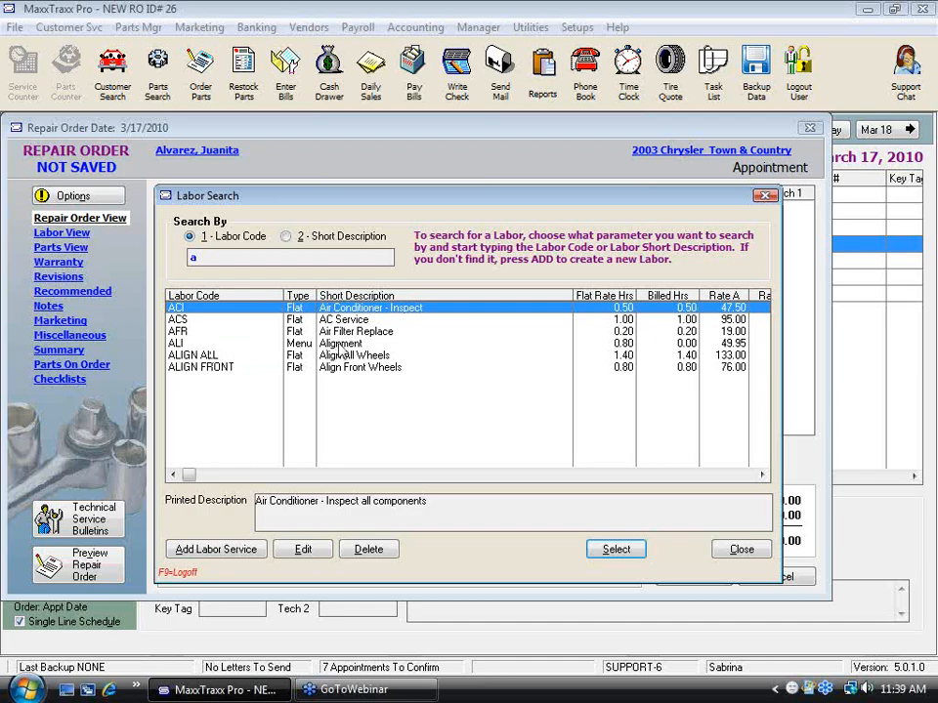
double_click(361, 368)
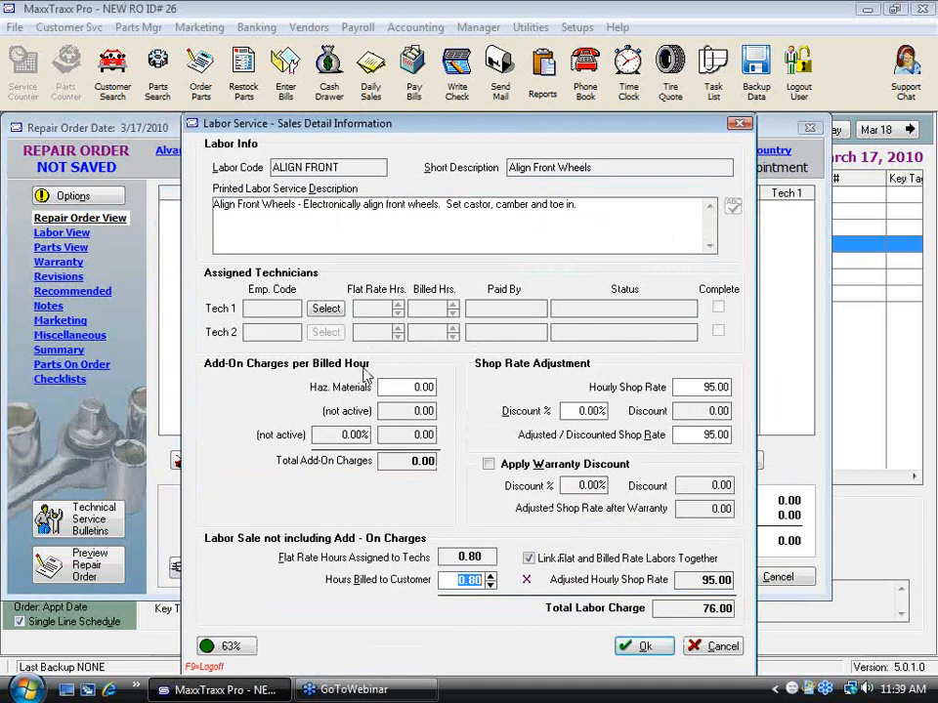
Step: Unlink flat and billed rate labors for ALIGN FRONT, set the hours billed to the customer to 0.50, and accept the labor
left_click(529, 558)
key("Tab")
type(".5")
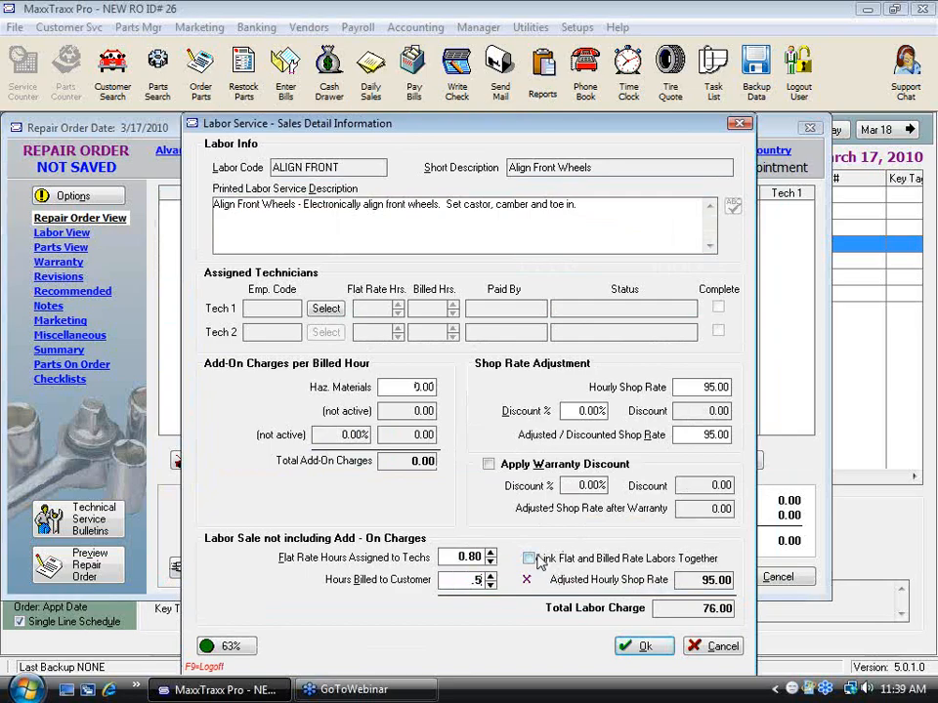
key("Tab")
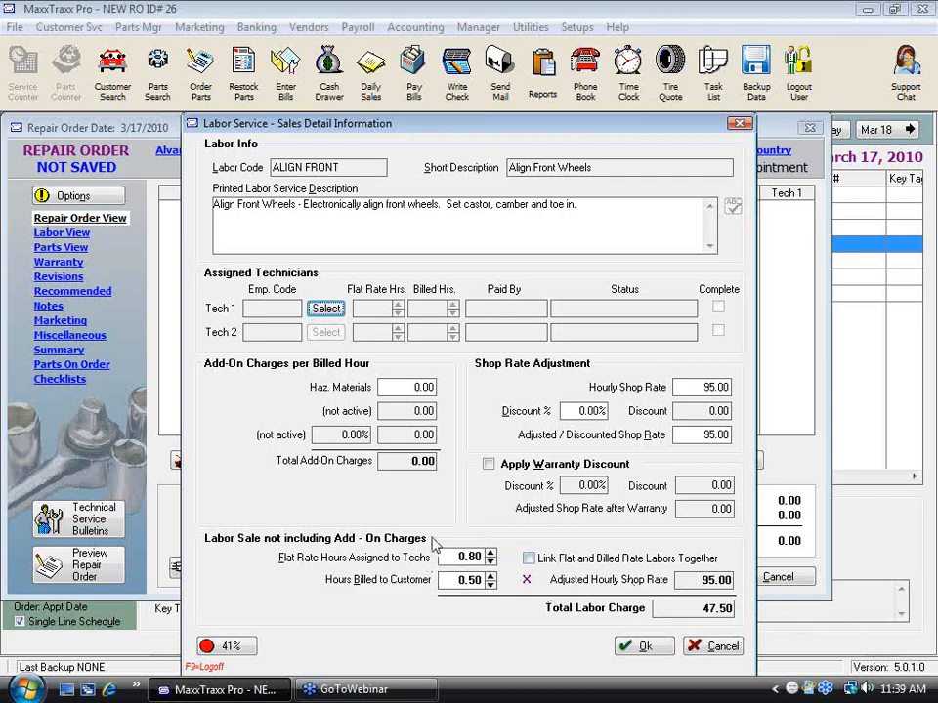
left_click(471, 557)
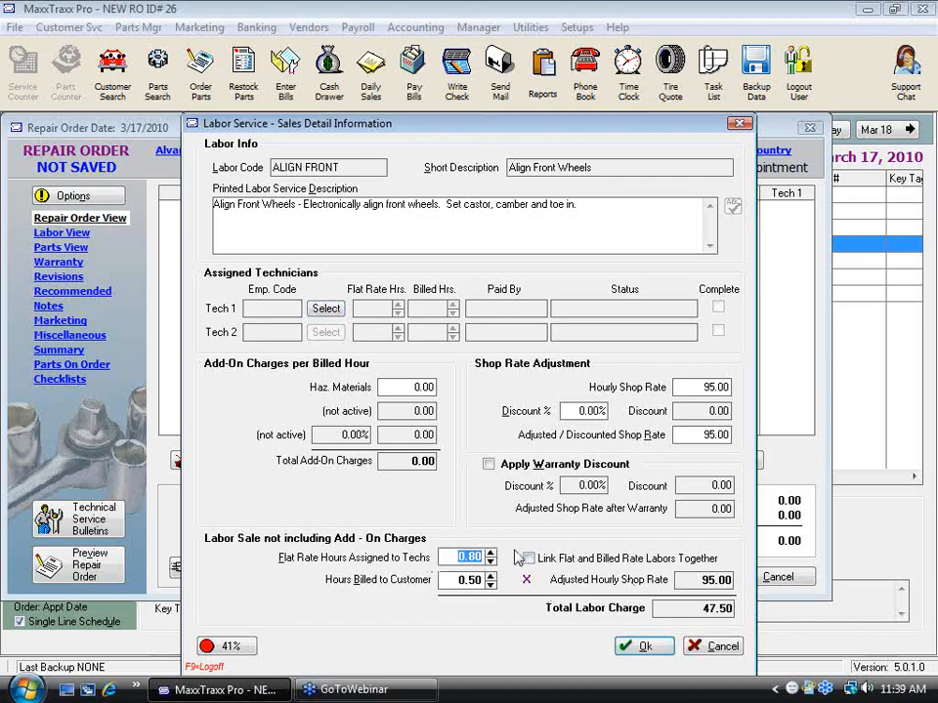
left_click(649, 648)
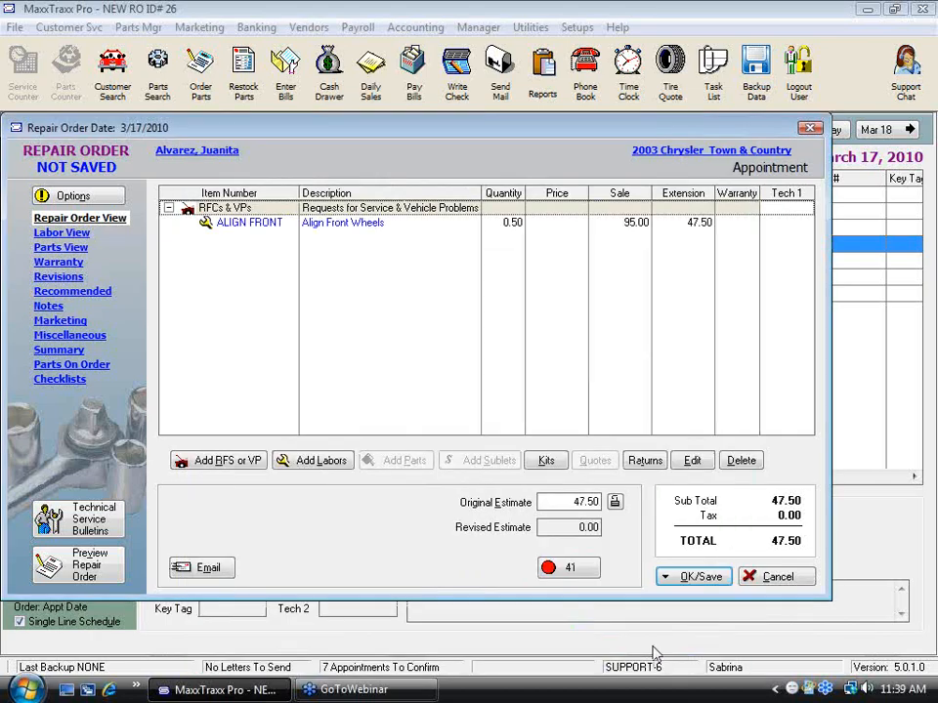
Step: Add the menu-priced labor ALI (Alignment) to the repair order from the labor service list
left_click(322, 460)
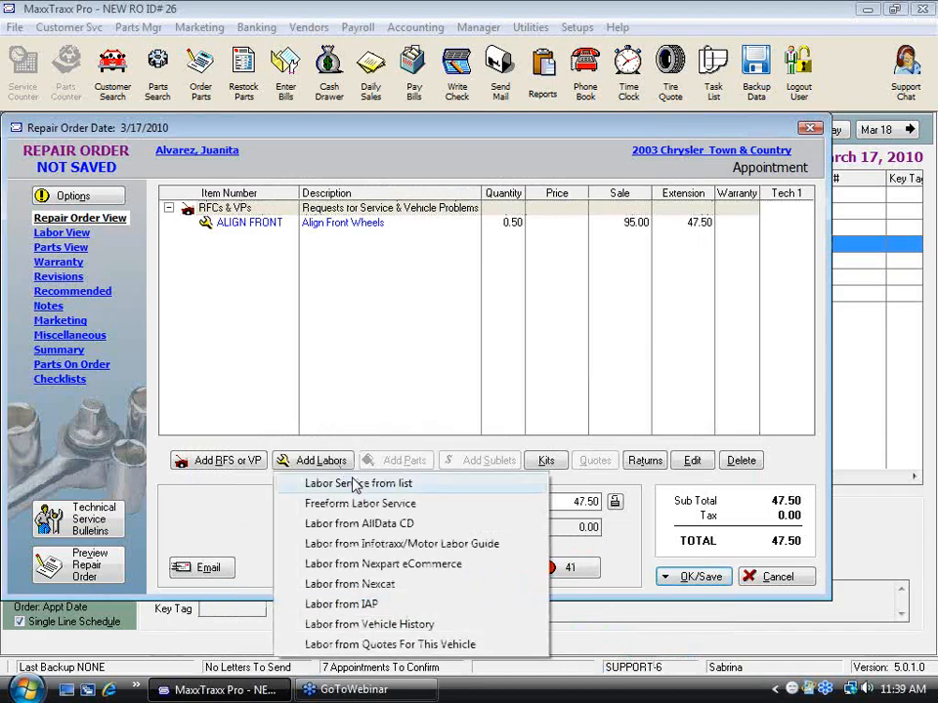
left_click(333, 482)
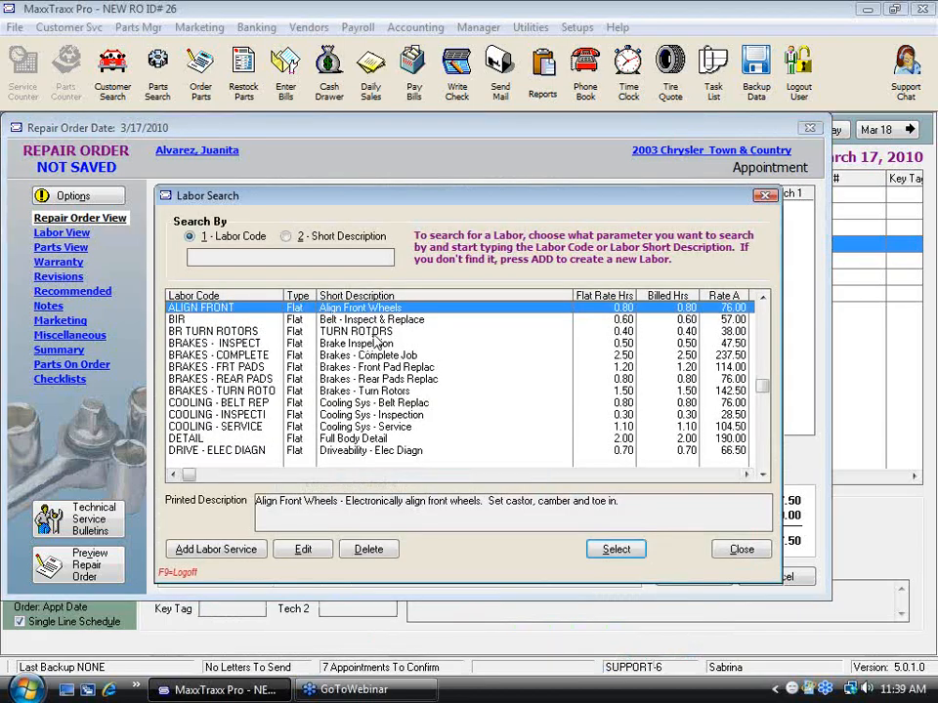
key("Up")
scroll(376, 340, "up", 3)
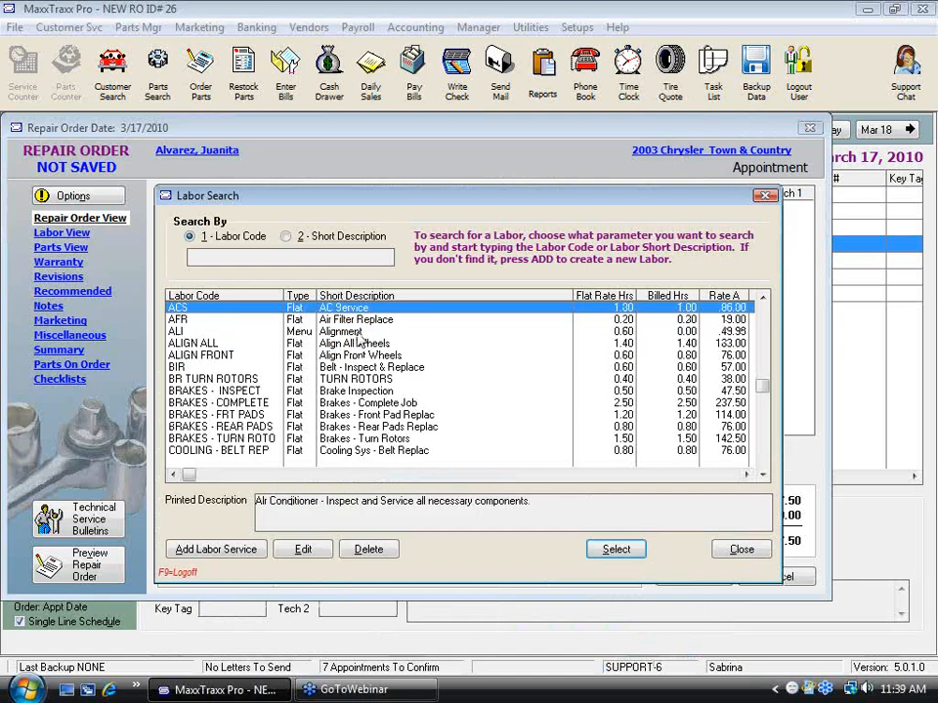
left_click(350, 336)
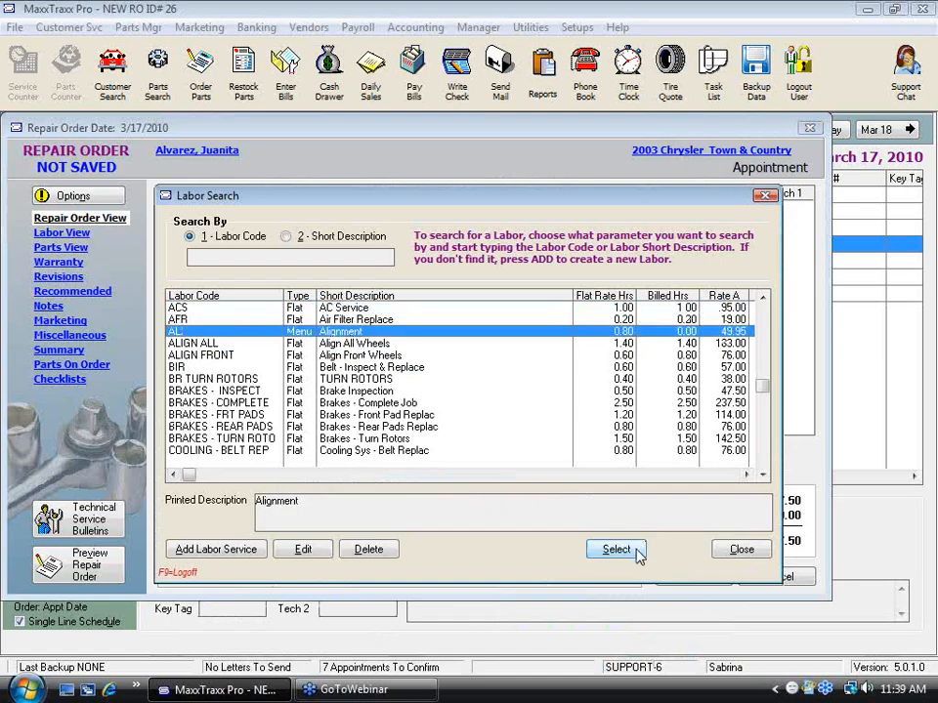
left_click(633, 553)
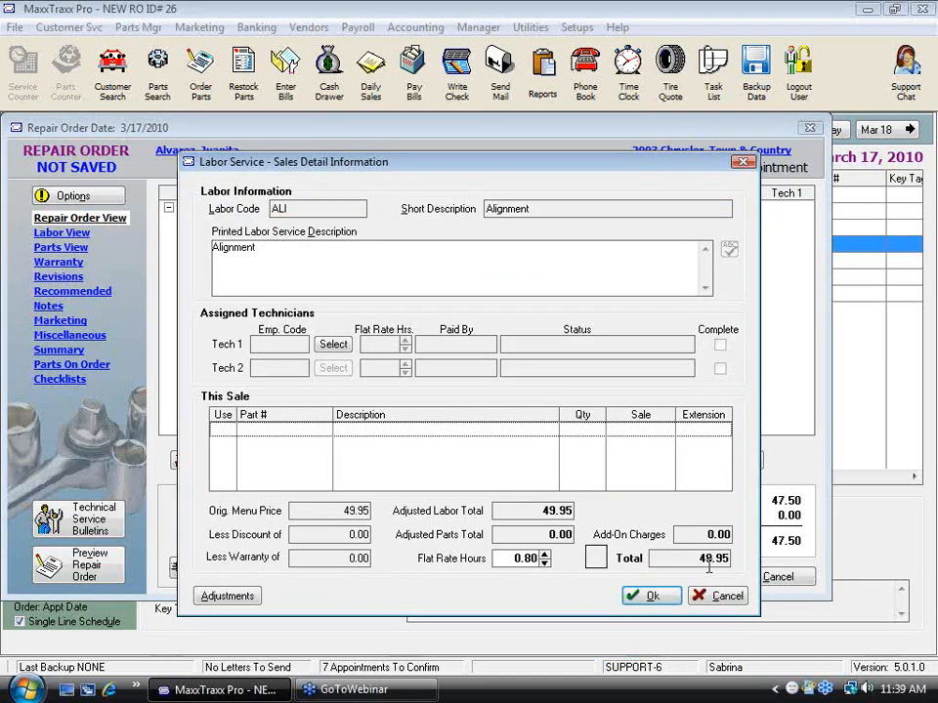
left_click(649, 596)
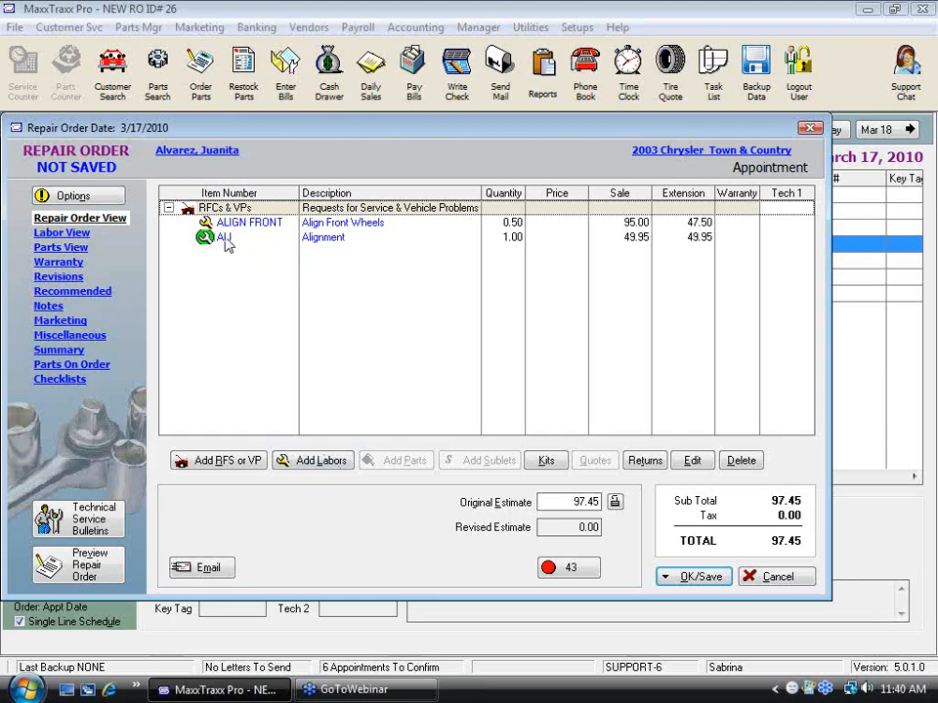
Step: Add part 9116, Air Filter (Gold) - FIL, under the ALI labor with a regular price of 5.00
left_click(226, 240)
left_click(414, 466)
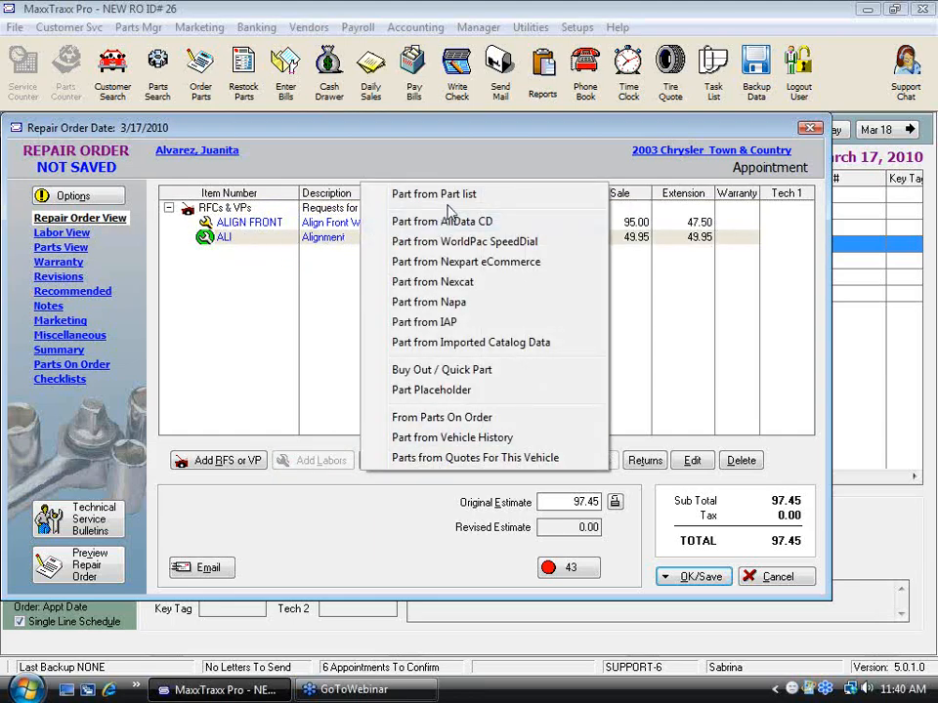
left_click(484, 195)
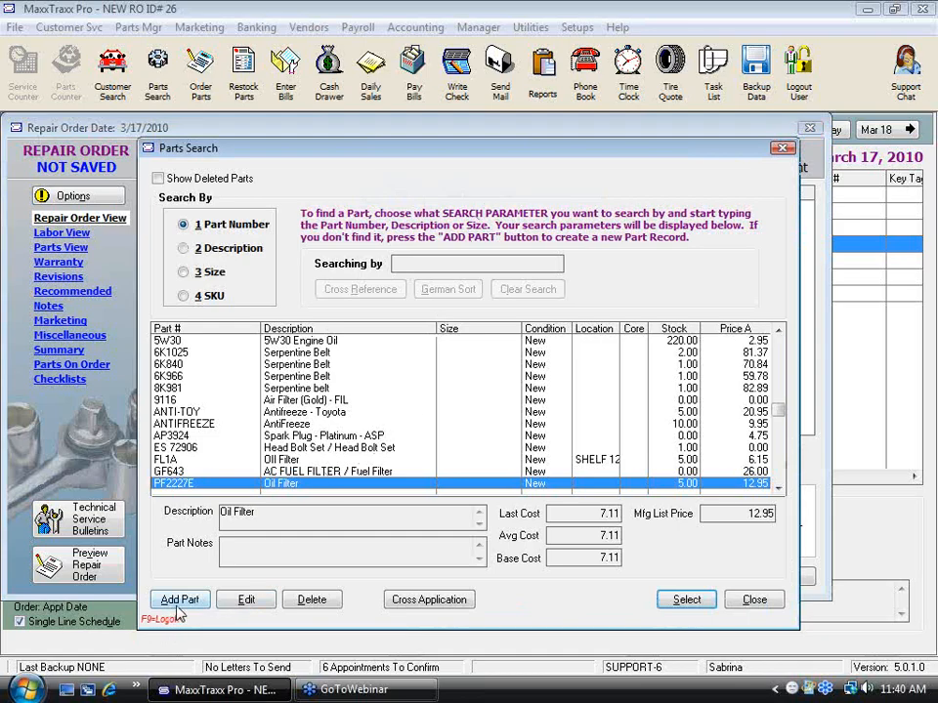
double_click(339, 401)
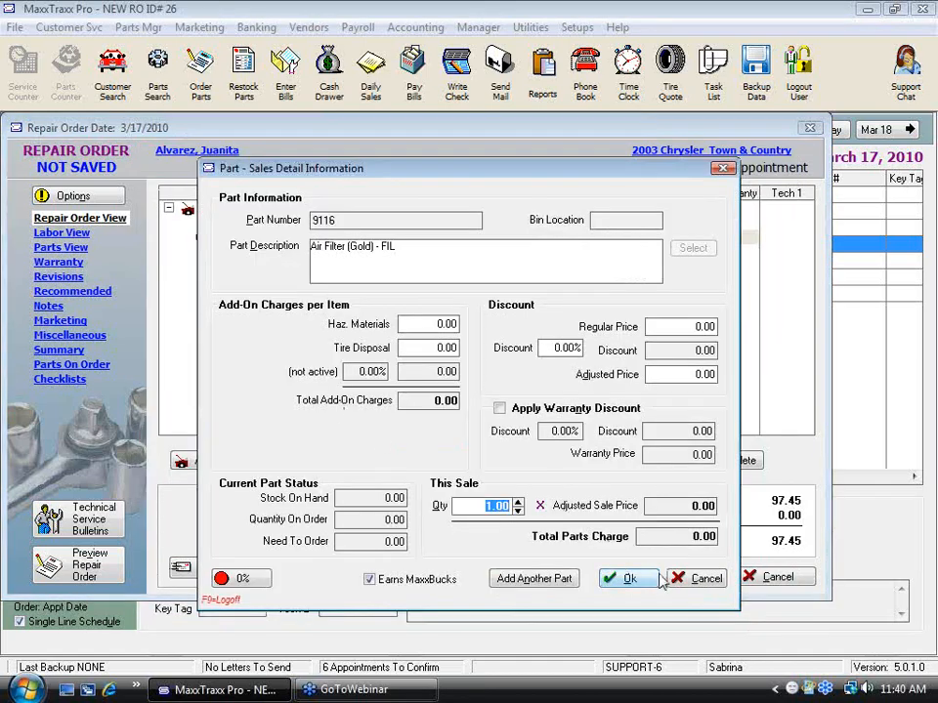
left_click(680, 327)
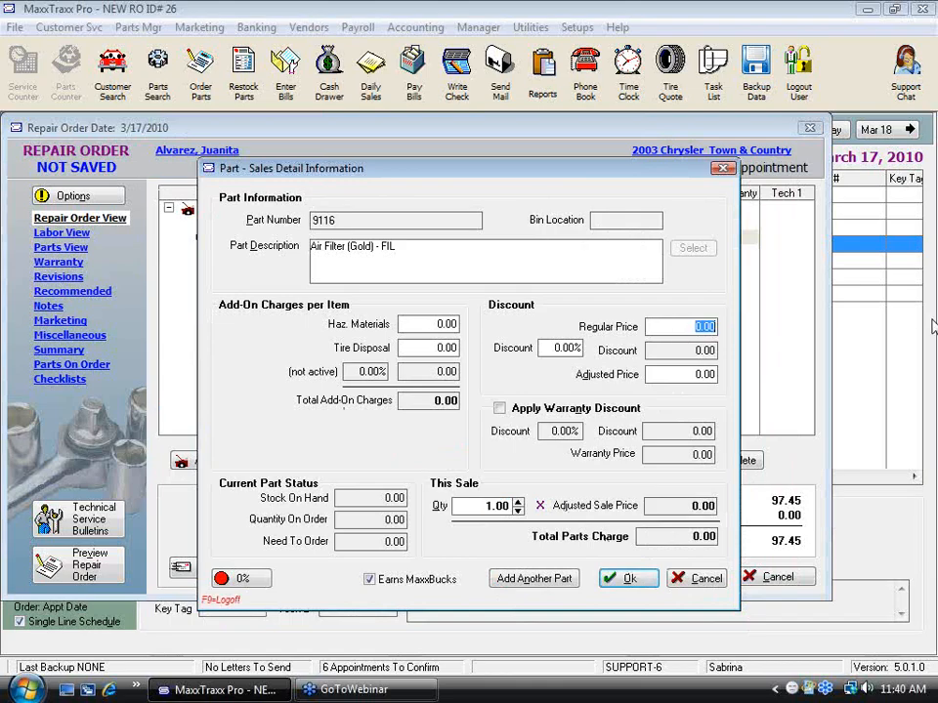
type("5")
key("Tab")
left_click(645, 583)
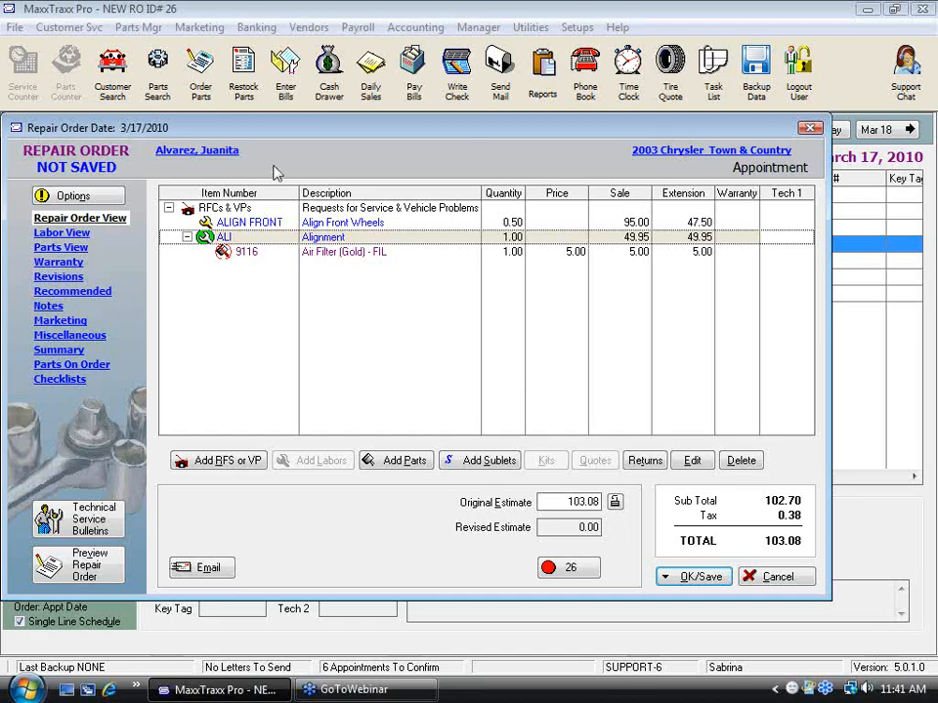
Step: Collapse the ALI labor line and review its sales detail information without making changes
left_click(187, 237)
double_click(192, 240)
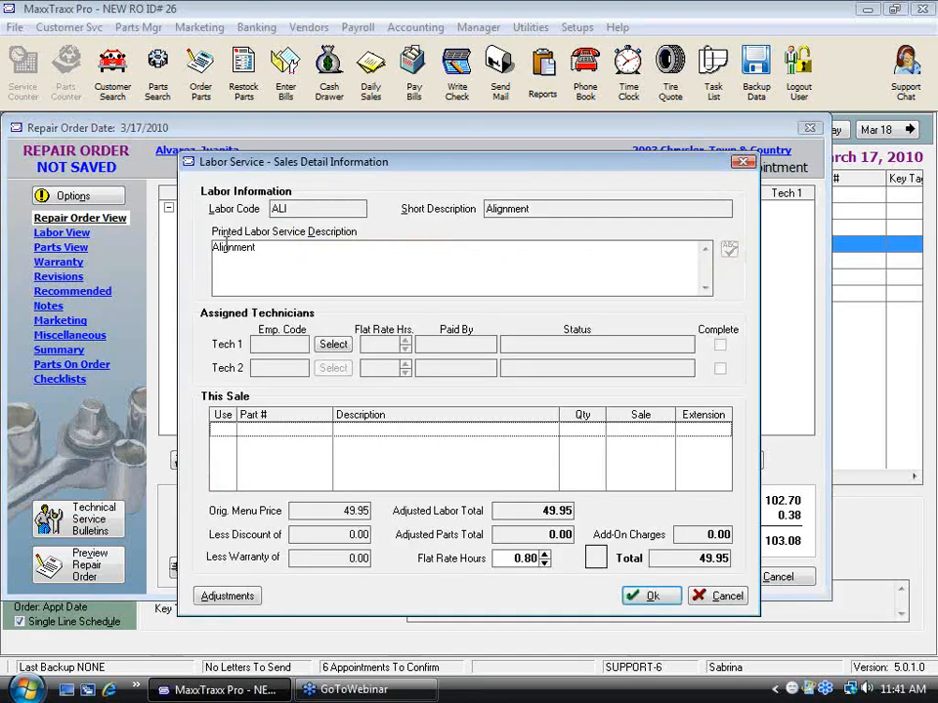
left_click(725, 597)
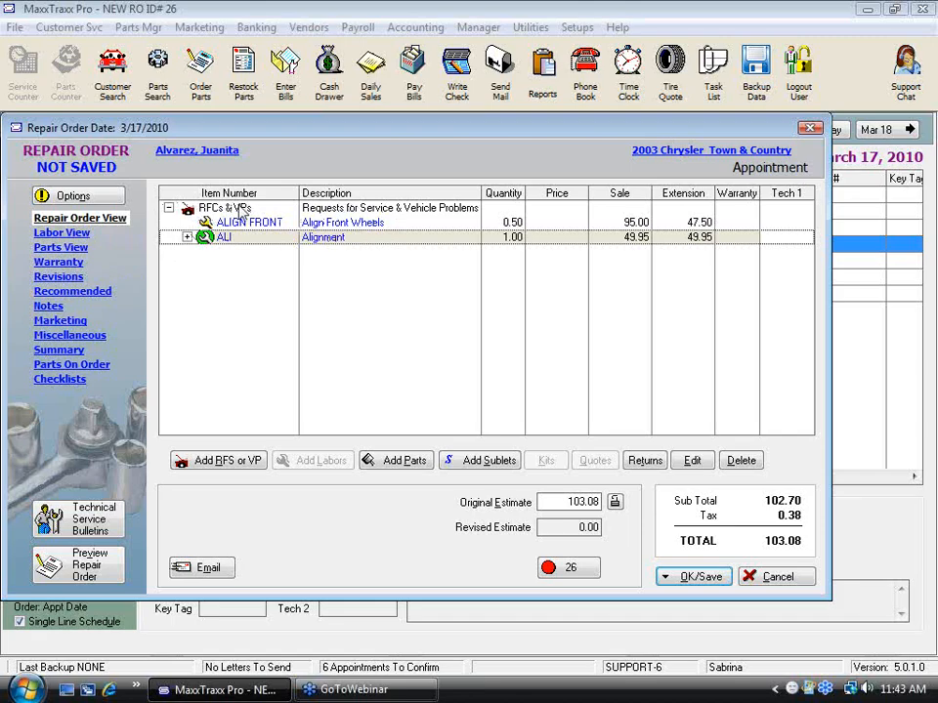
right_click(349, 211)
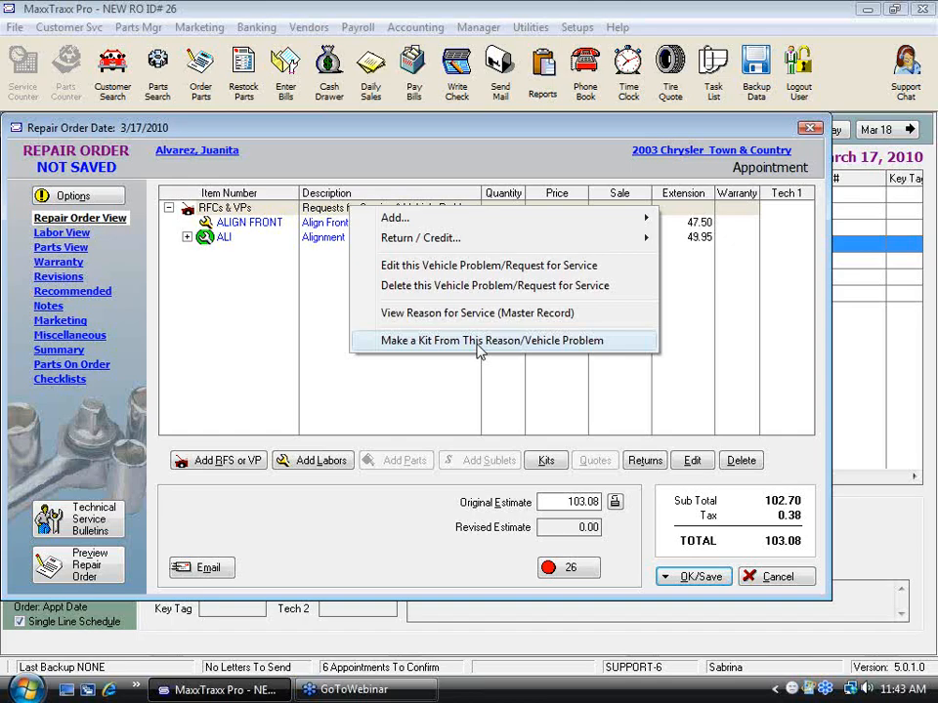
left_click(916, 47)
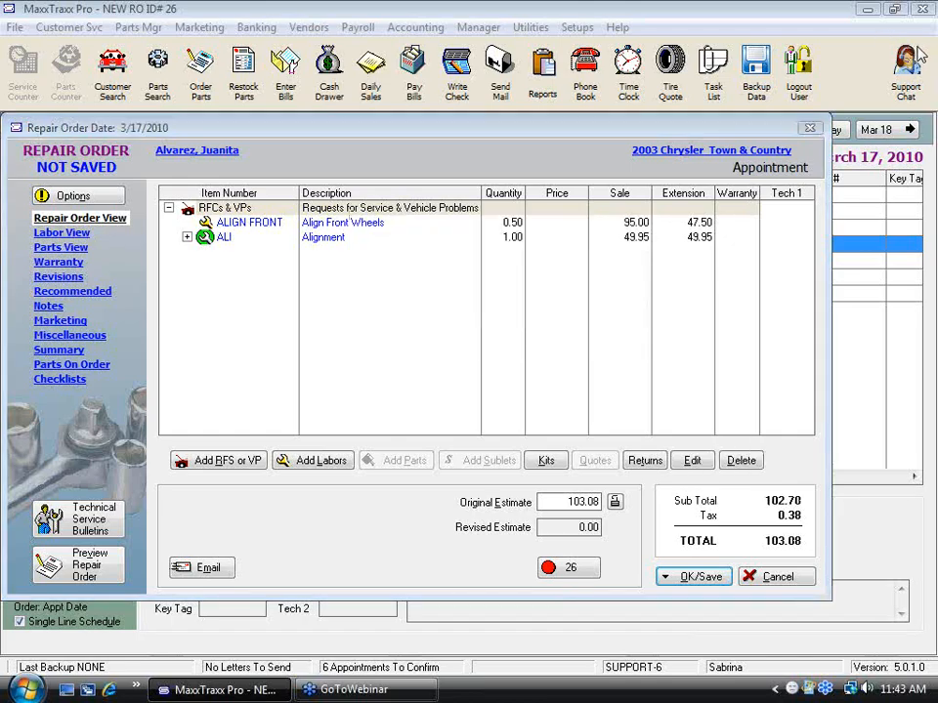